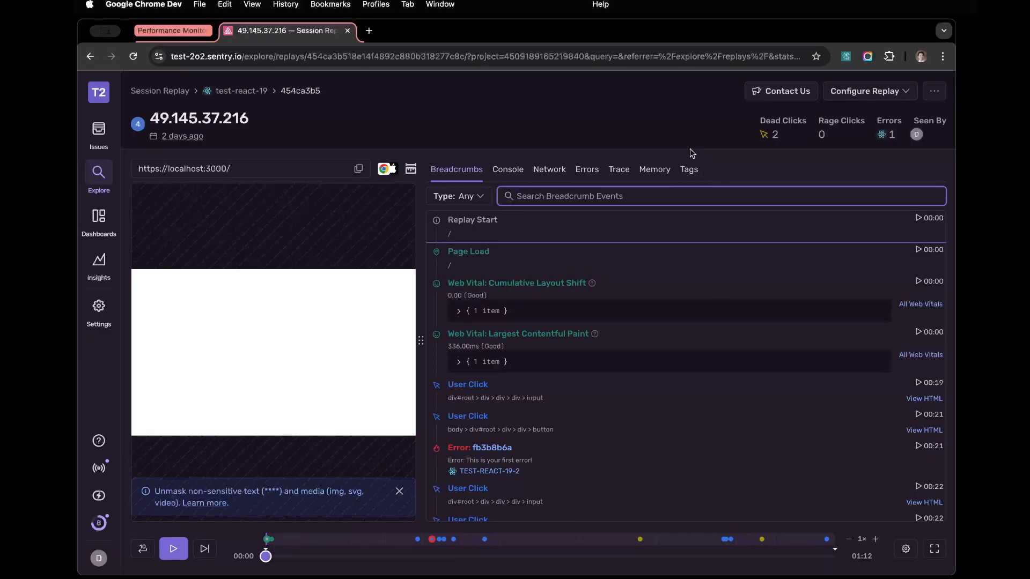
Step: Look through the session replay's breadcrumbs, console, network, errors and trace views, ending back on the breadcrumbs
{"action": "left_click", "coordinate": [597, 130]}
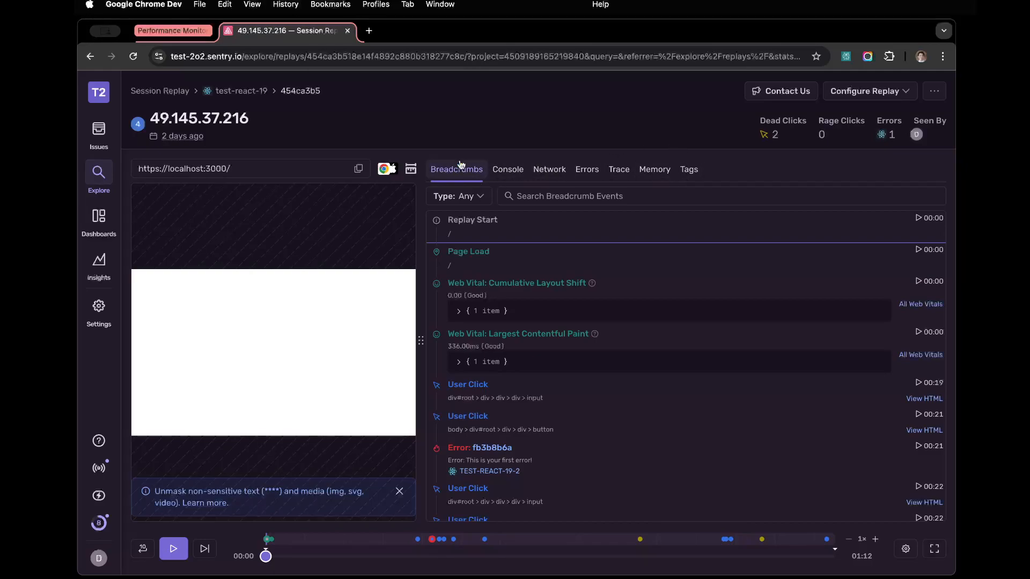
{"action": "scroll", "coordinate": [523, 329], "scroll_direction": "down", "scroll_amount": 2}
{"action": "scroll", "coordinate": [522, 329], "scroll_direction": "up", "scroll_amount": 2}
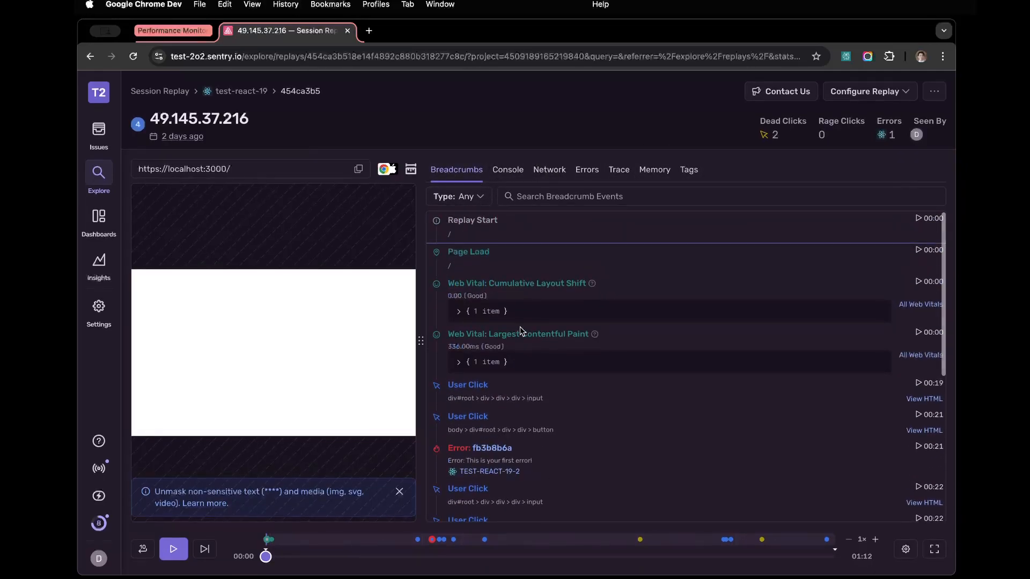
{"action": "left_click", "coordinate": [507, 169]}
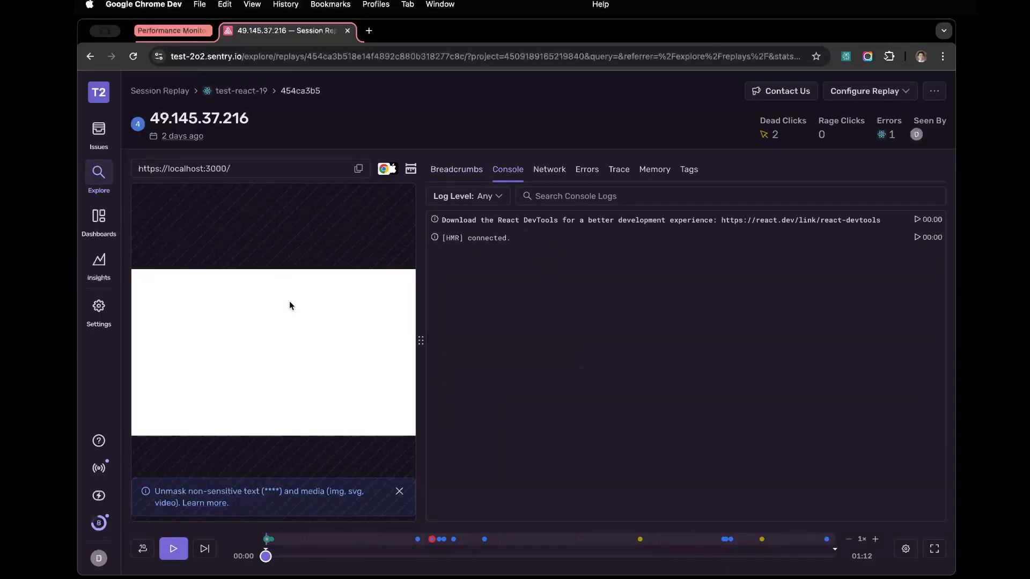
{"action": "left_click", "coordinate": [558, 170]}
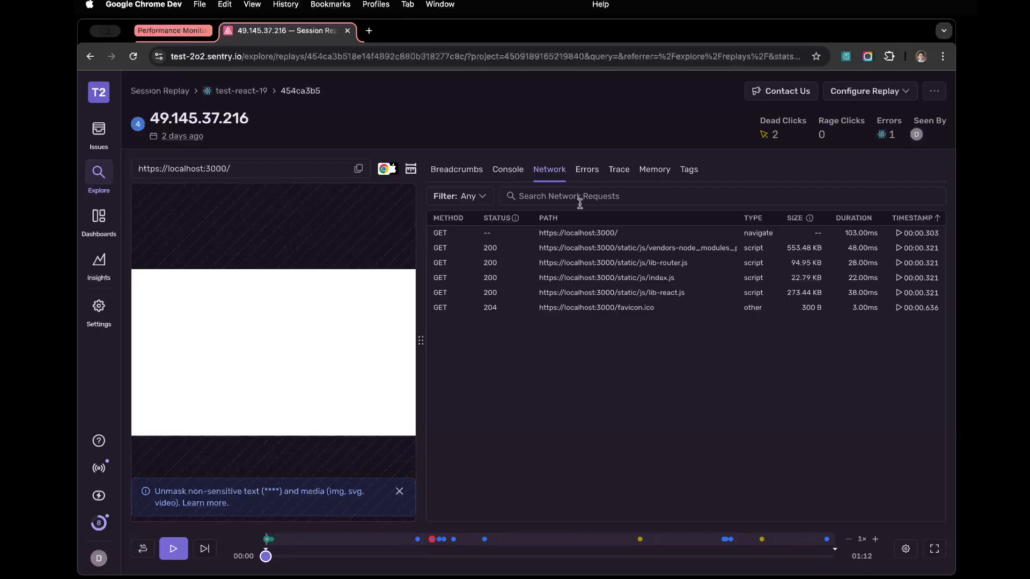
{"action": "left_click", "coordinate": [590, 170]}
{"action": "left_click", "coordinate": [618, 169]}
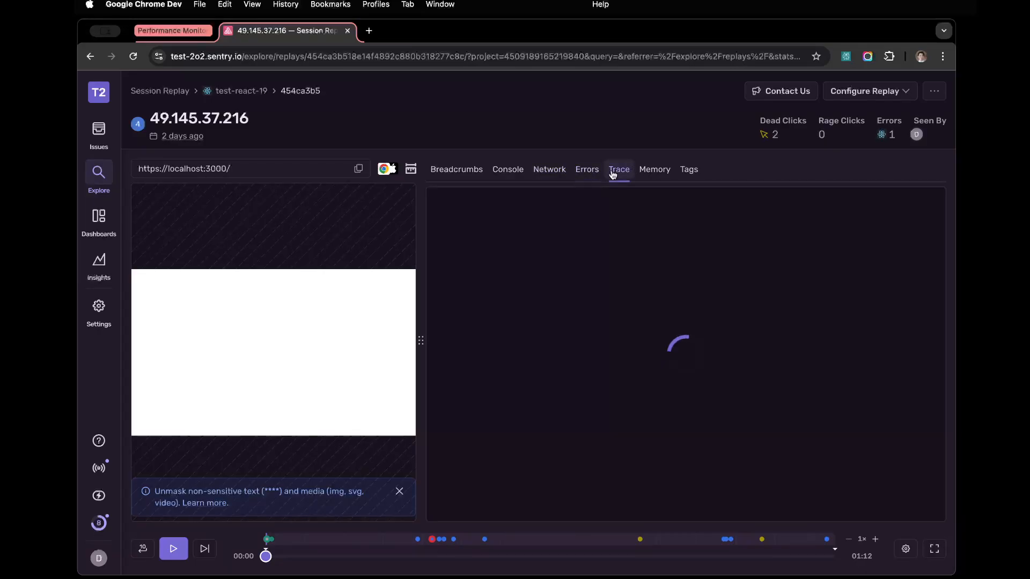
{"action": "left_click", "coordinate": [507, 169]}
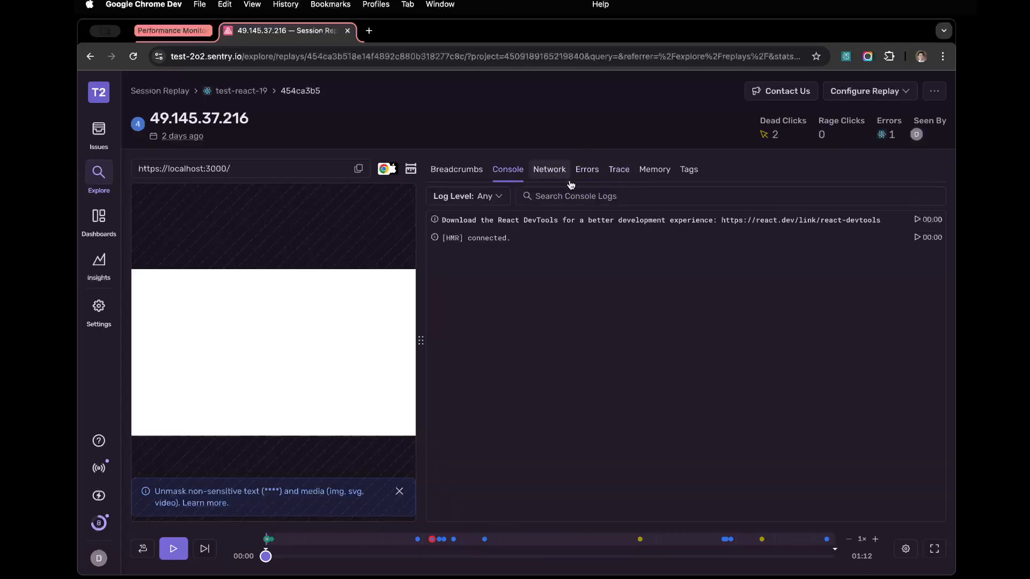
{"action": "left_click", "coordinate": [460, 178]}
Step: Test the responsiveness of the breadcrumb event search with a long random string beginning with "dep", and clear the search
{"action": "left_click", "coordinate": [552, 196]}
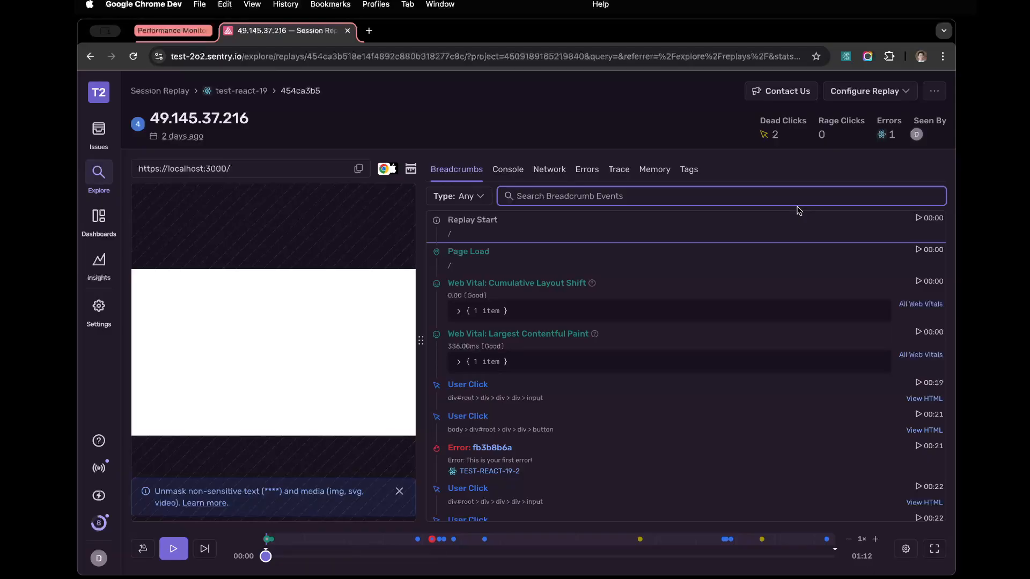
{"action": "type", "text": "depf"}
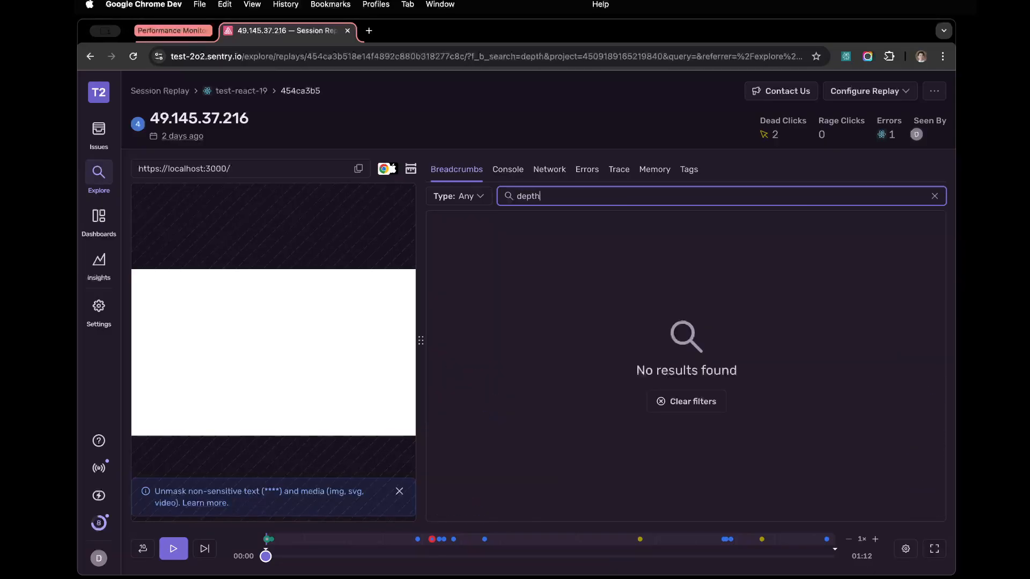
{"action": "type", "text": "fffffl"}
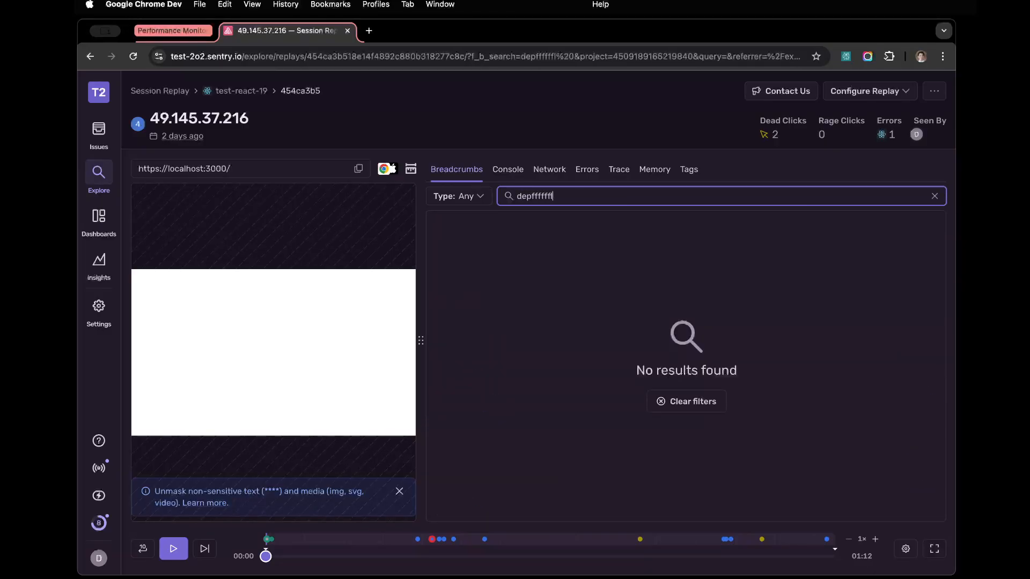
{"action": "type", "text": " ffflfff "}
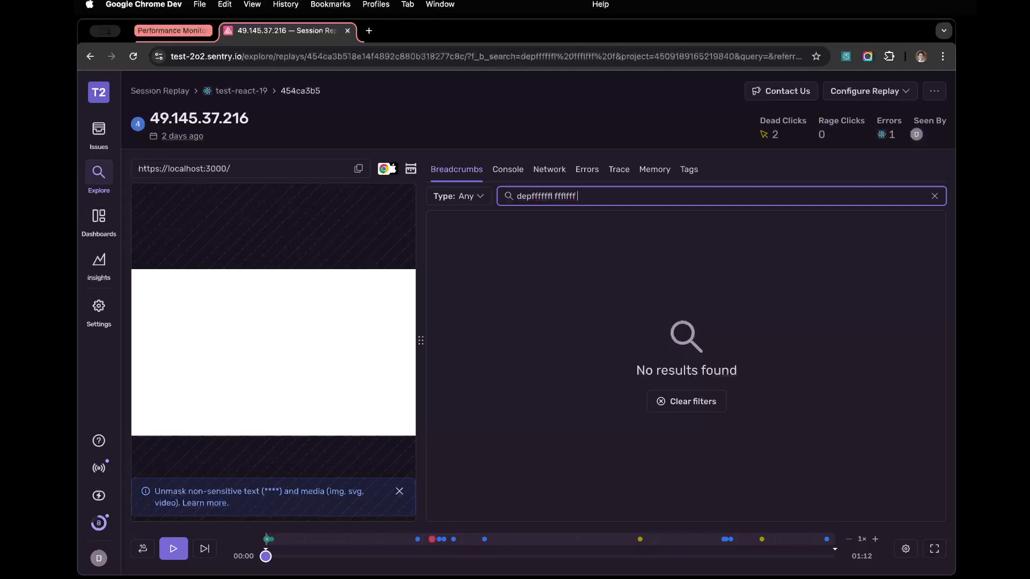
{"action": "type", "text": "fajsdf;lkasdjfklsdaf;jl"}
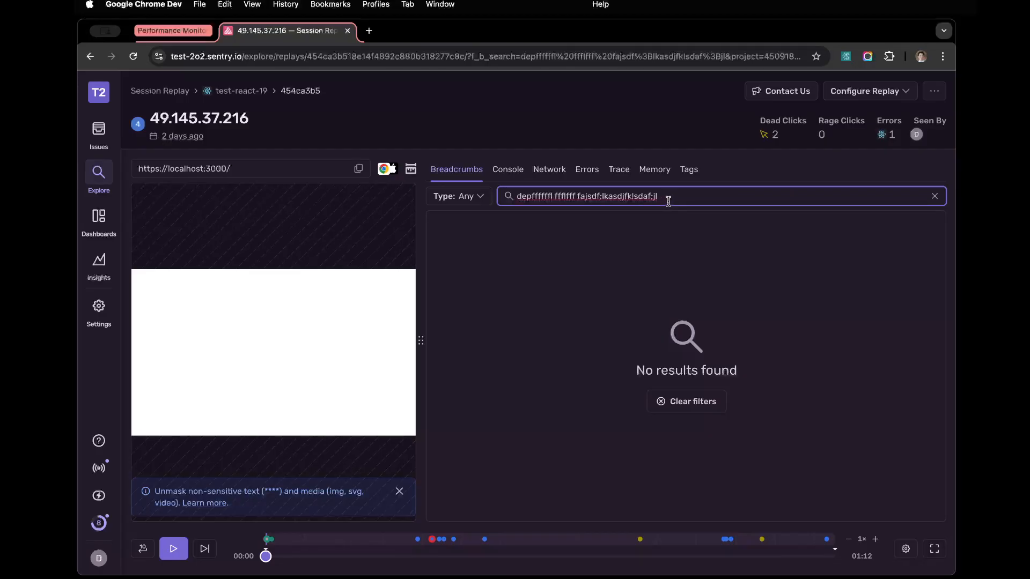
{"action": "key", "text": "super+BackSpace"}
Step: Open the browser's developer tools and bring up the Interaction to Next Paint metric in the Performance live metrics
{"action": "key", "text": "super+alt+i"}
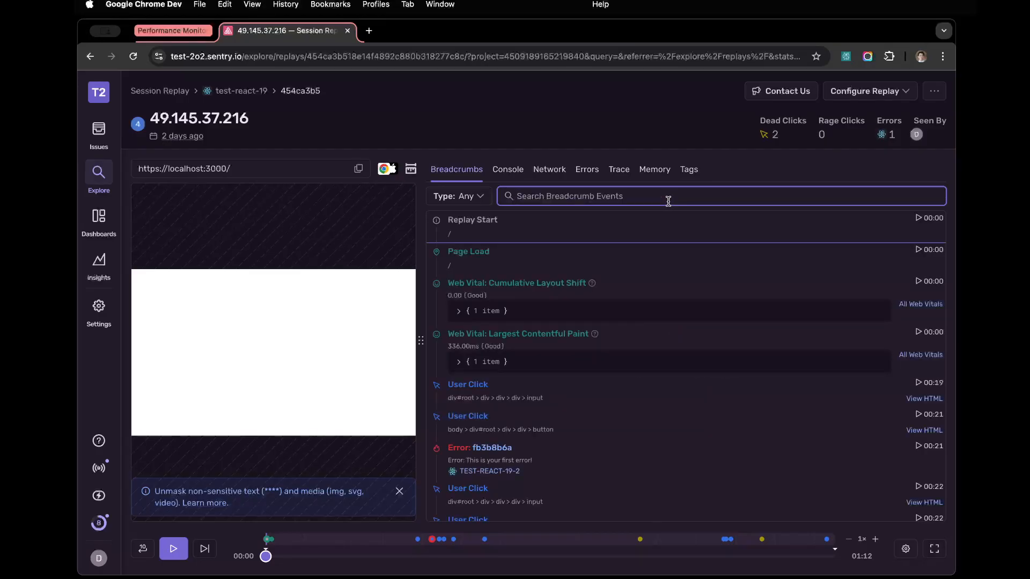
{"action": "left_click_drag", "start_coordinate": [727, 209], "coordinate": [712, 209]}
{"action": "scroll", "coordinate": [855, 236], "scroll_direction": "down", "scroll_amount": 3}
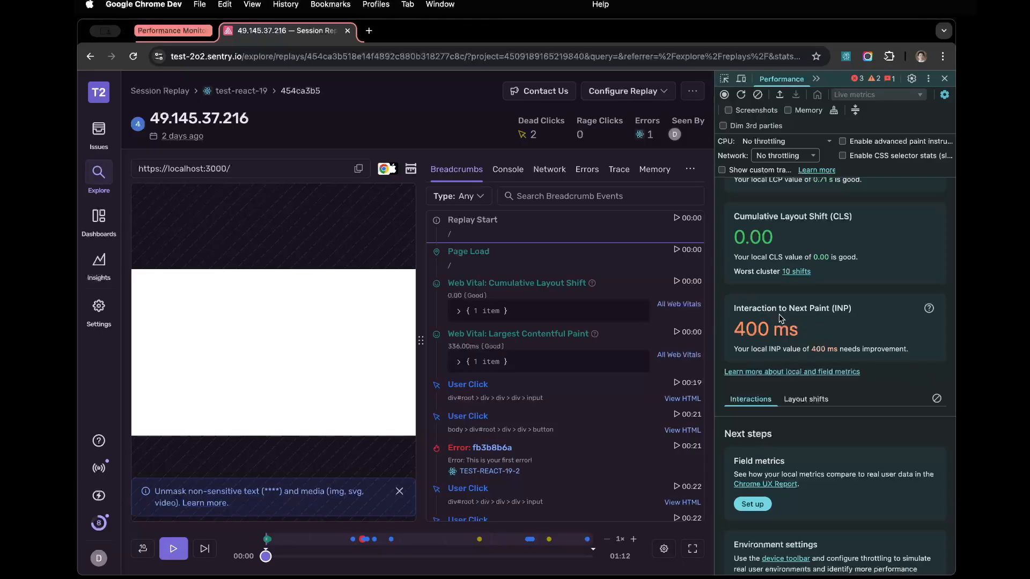
{"action": "mouse_move", "coordinate": [830, 328]}
Step: Search the breadcrumb events for "depth" with live interaction logging in view, and clear the search
{"action": "left_click", "coordinate": [585, 203]}
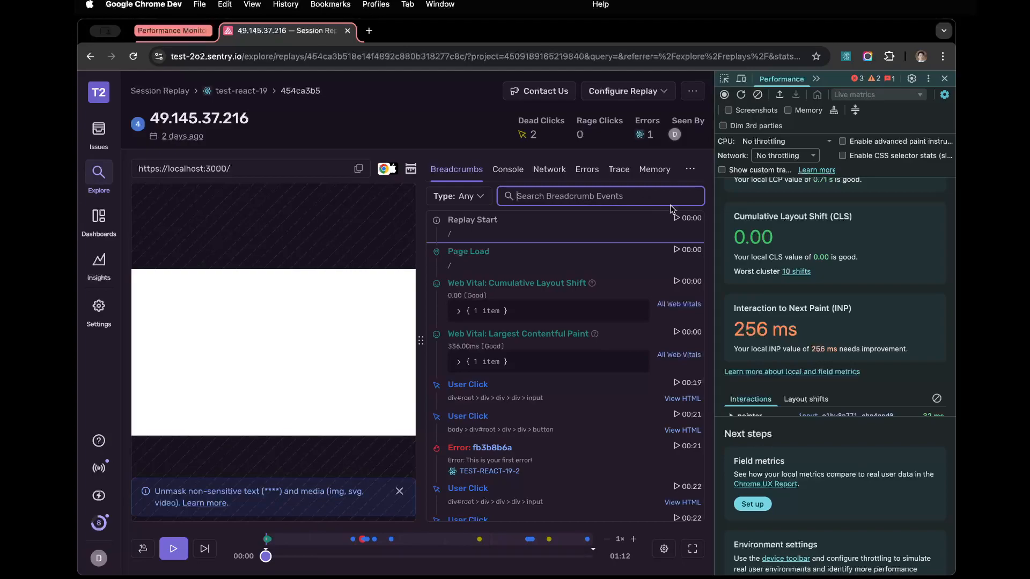
{"action": "scroll", "coordinate": [863, 352], "scroll_direction": "down", "scroll_amount": 1}
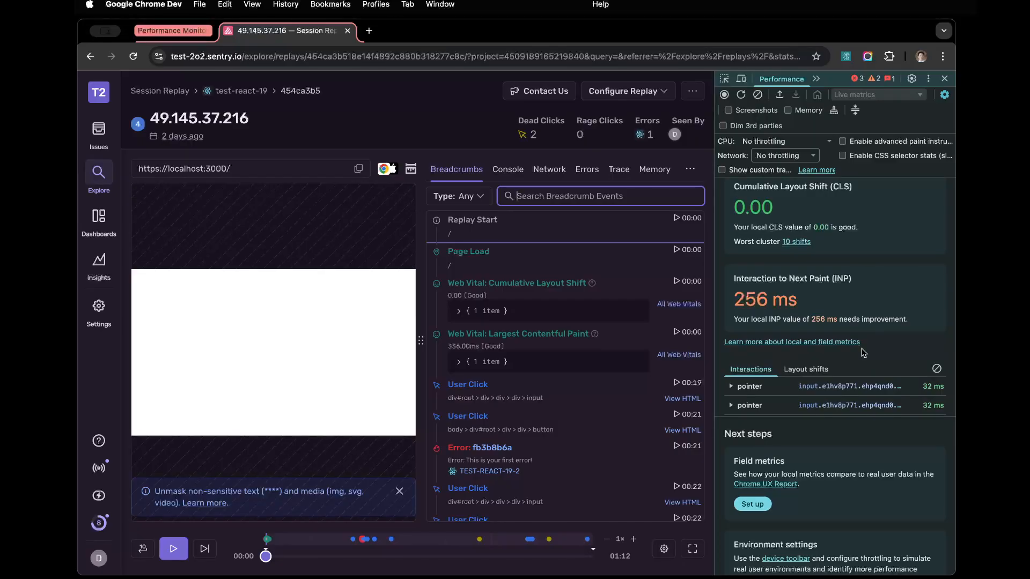
{"action": "scroll", "coordinate": [863, 352], "scroll_direction": "down", "scroll_amount": 1}
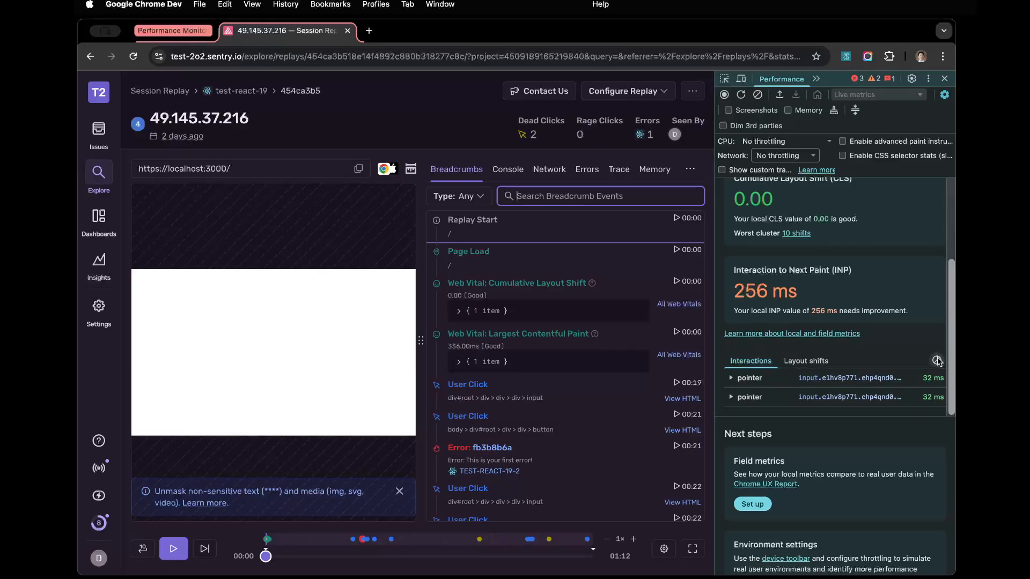
{"action": "type", "text": "depth"}
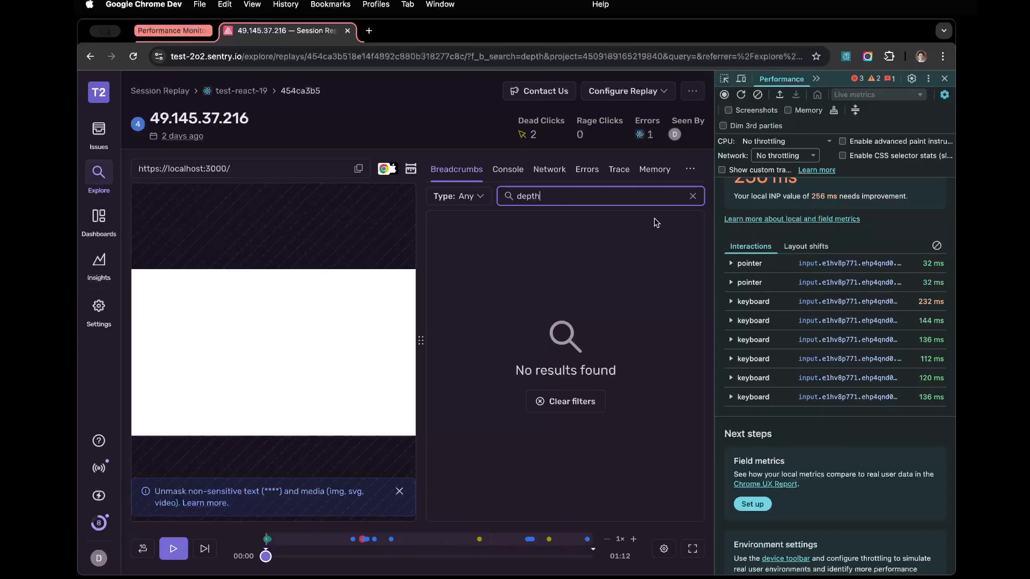
{"action": "left_click", "coordinate": [693, 196]}
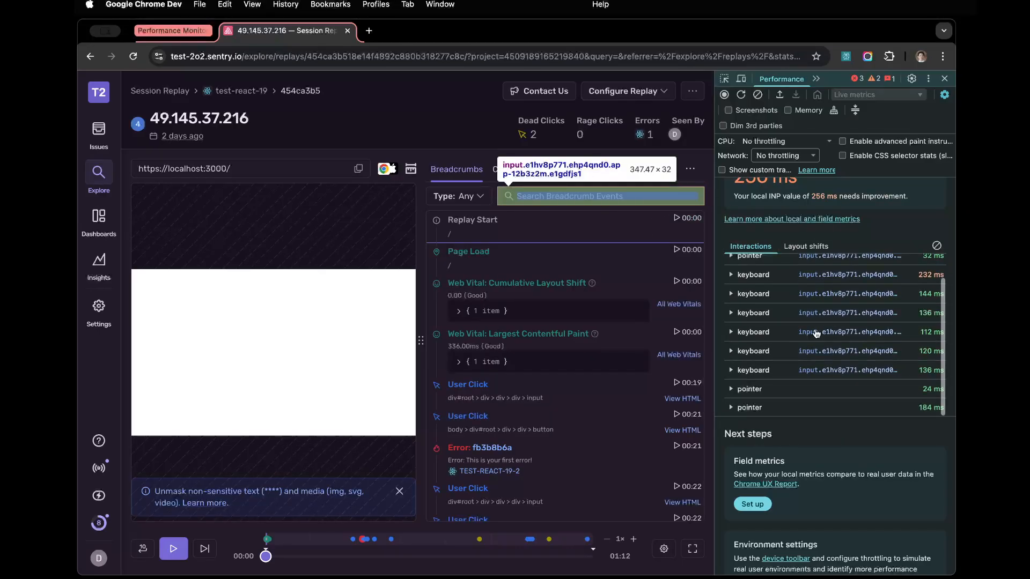
Step: Review the logged pointer and keyboard interaction durations, and clear the interactions log for a fresh test in the breadcrumb search
{"action": "left_click", "coordinate": [619, 193]}
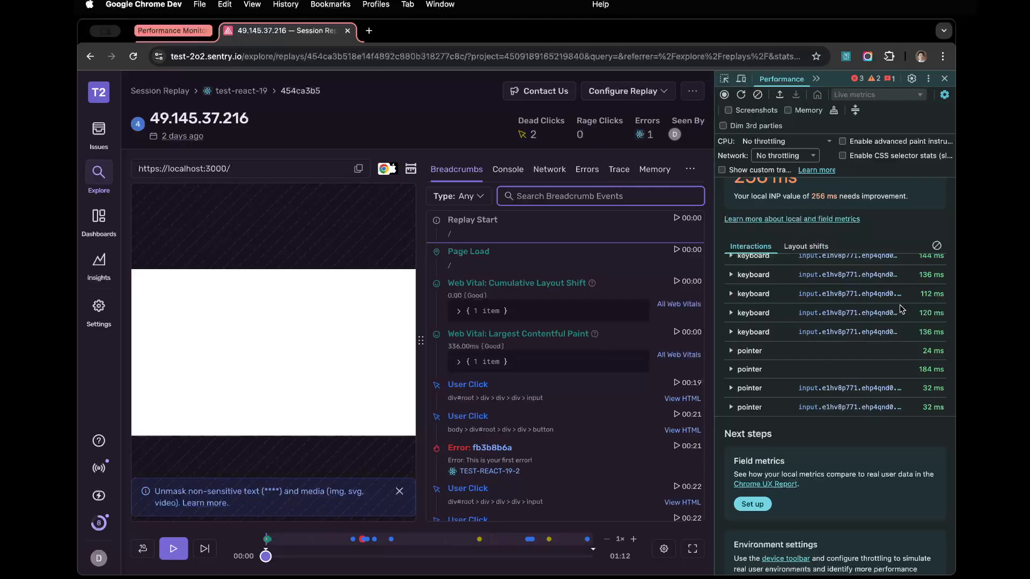
{"action": "scroll", "coordinate": [901, 311], "scroll_direction": "up", "scroll_amount": 2}
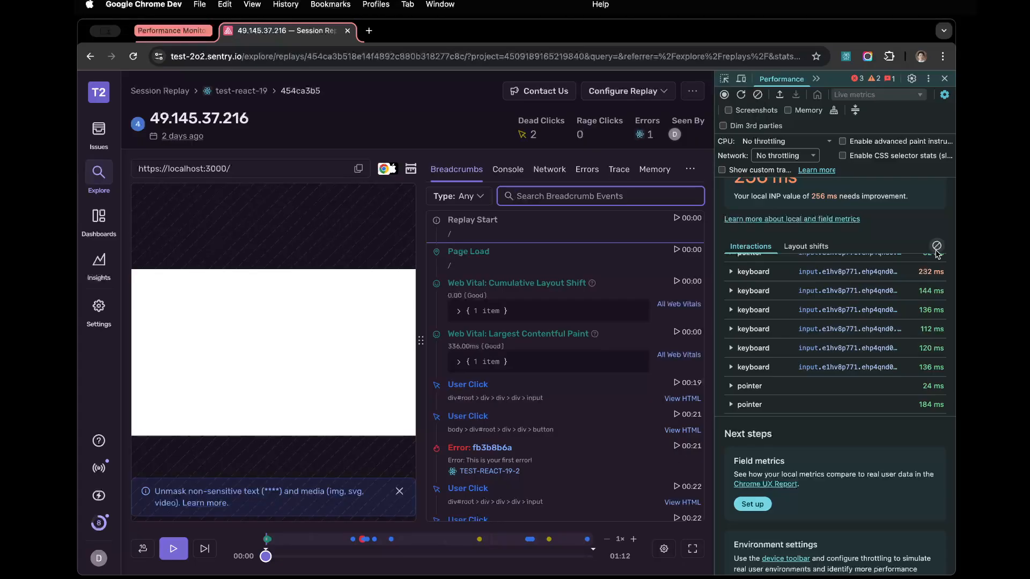
{"action": "scroll", "coordinate": [794, 263], "scroll_direction": "up", "scroll_amount": 3}
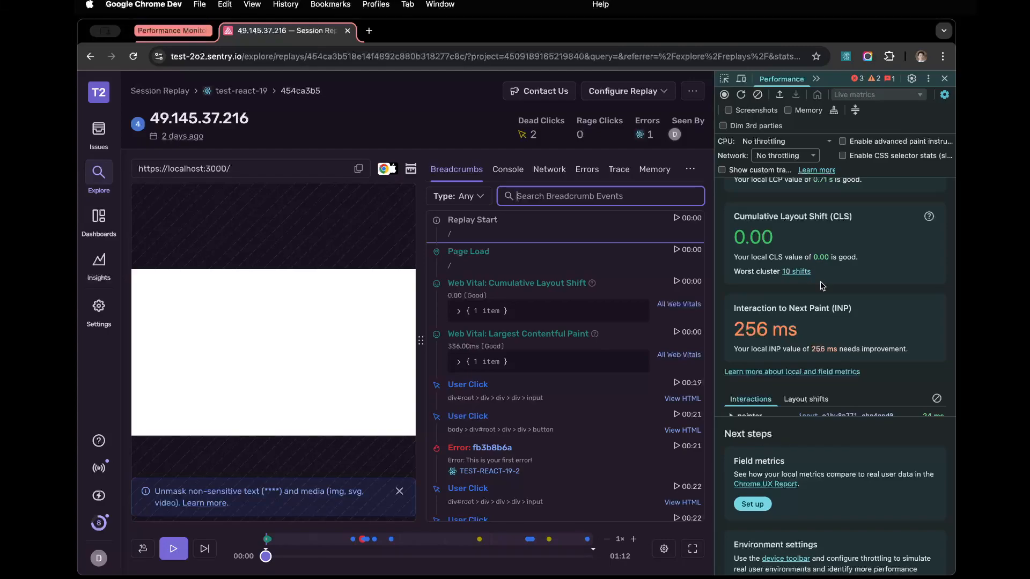
{"action": "scroll", "coordinate": [822, 286], "scroll_direction": "down", "scroll_amount": 2}
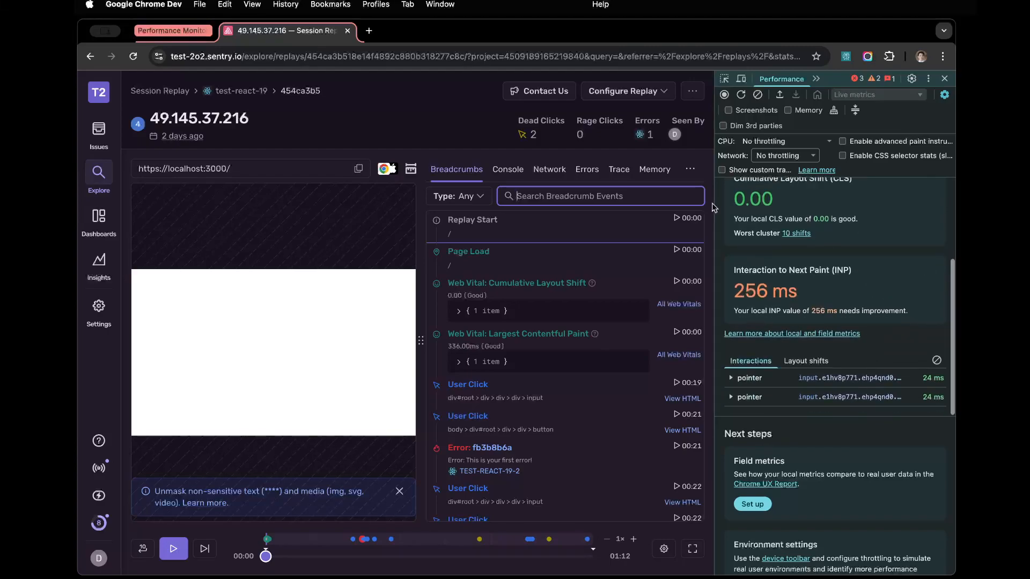
Step: Enter "dpeth fjsdlfls dfls dlfsl df sdf" as the breadcrumb event search to generate a burst of keyboard interactions
{"action": "type", "text": "dpeth"}
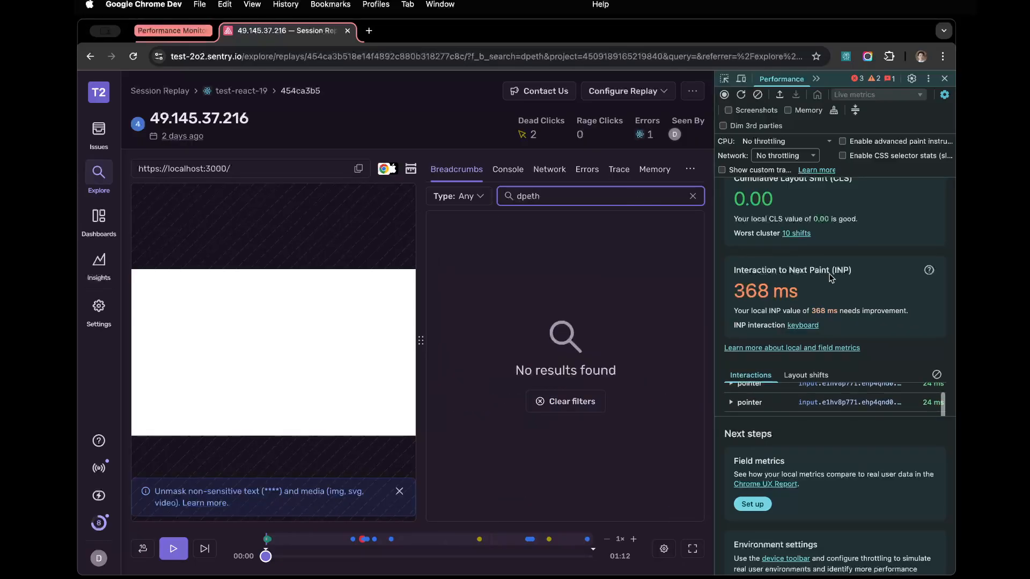
{"action": "scroll", "coordinate": [881, 390], "scroll_direction": "down", "scroll_amount": 5}
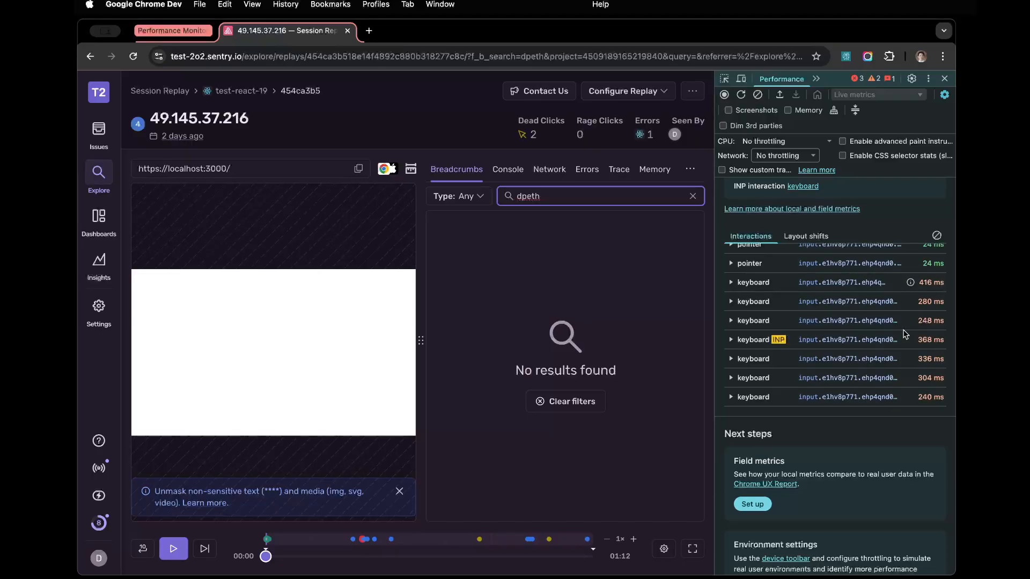
{"action": "type", "text": "fj"}
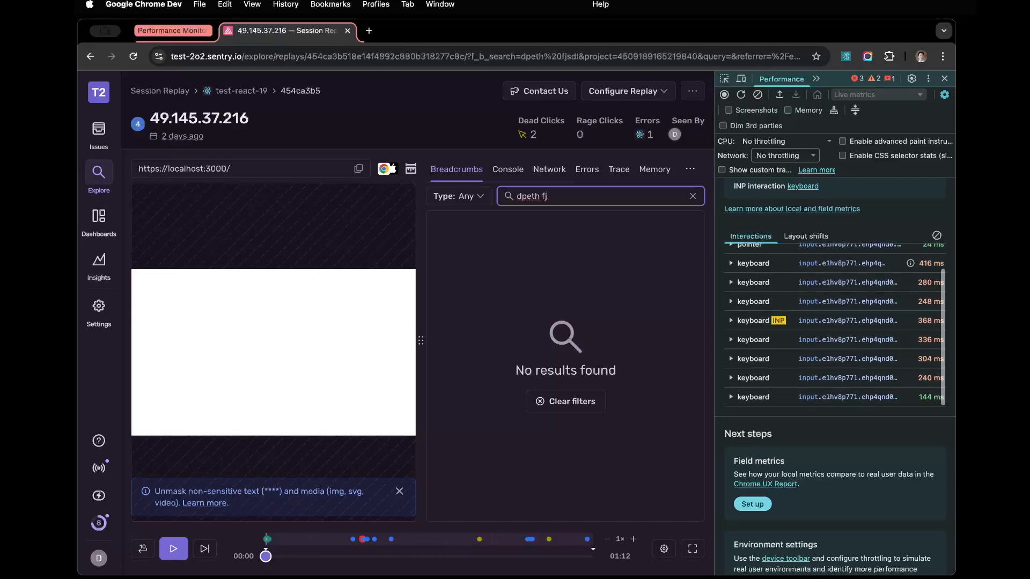
{"action": "type", "text": "sdlfls dfls dlfsl df sdf"}
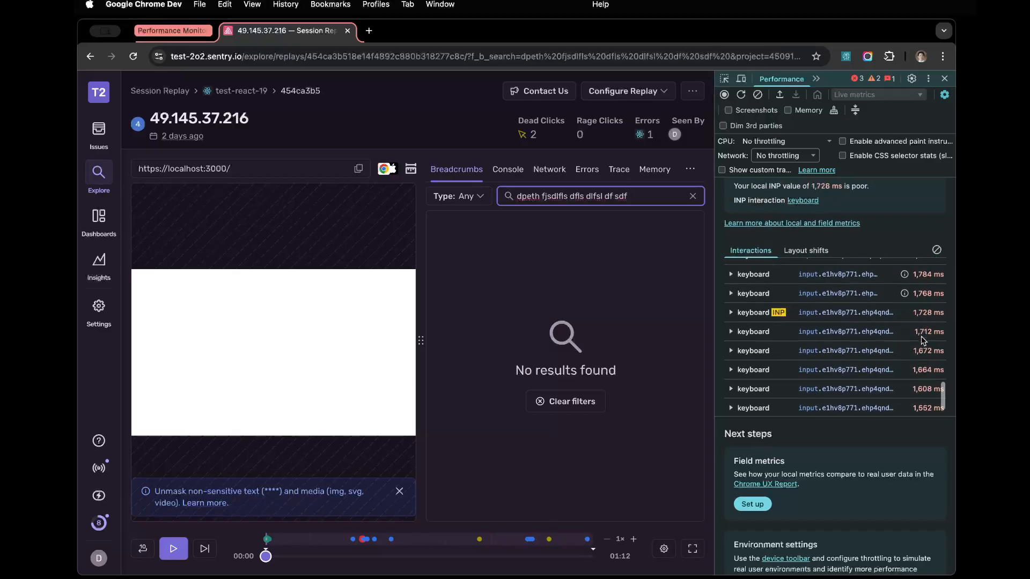
Step: Examine the durations of the logged keyboard interactions and the Interaction to Next Paint metric, and clear the breadcrumb search
{"action": "scroll", "coordinate": [922, 341], "scroll_direction": "up", "scroll_amount": 10}
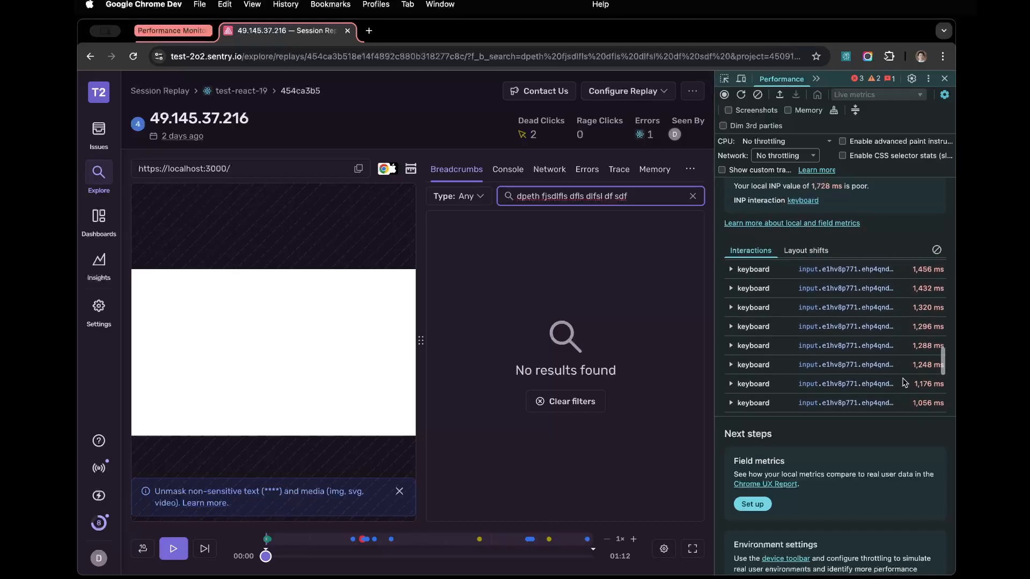
{"action": "scroll", "coordinate": [905, 383], "scroll_direction": "down", "scroll_amount": 5}
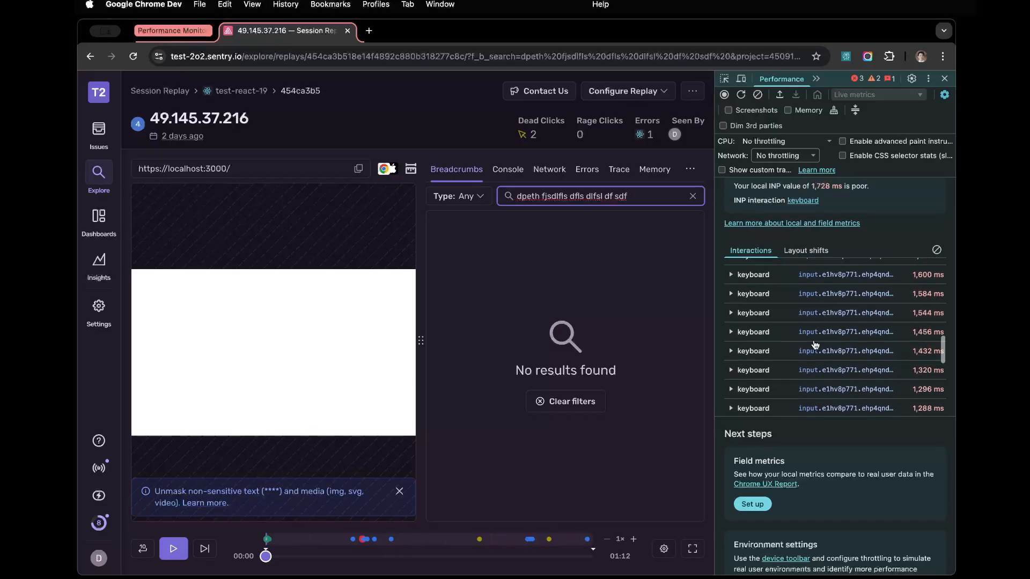
{"action": "scroll", "coordinate": [828, 359], "scroll_direction": "down", "scroll_amount": 5}
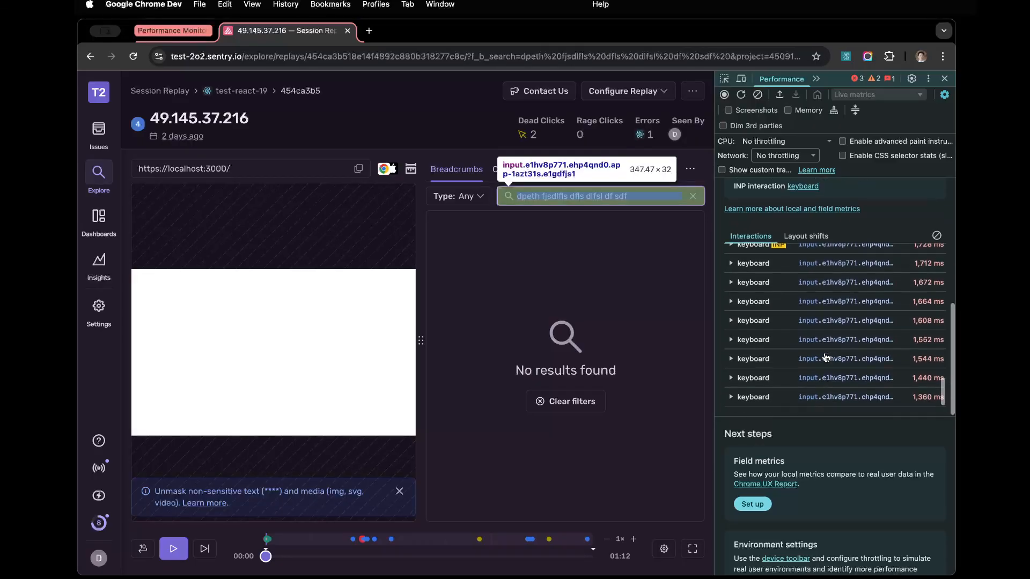
{"action": "scroll", "coordinate": [838, 365], "scroll_direction": "up", "scroll_amount": 10}
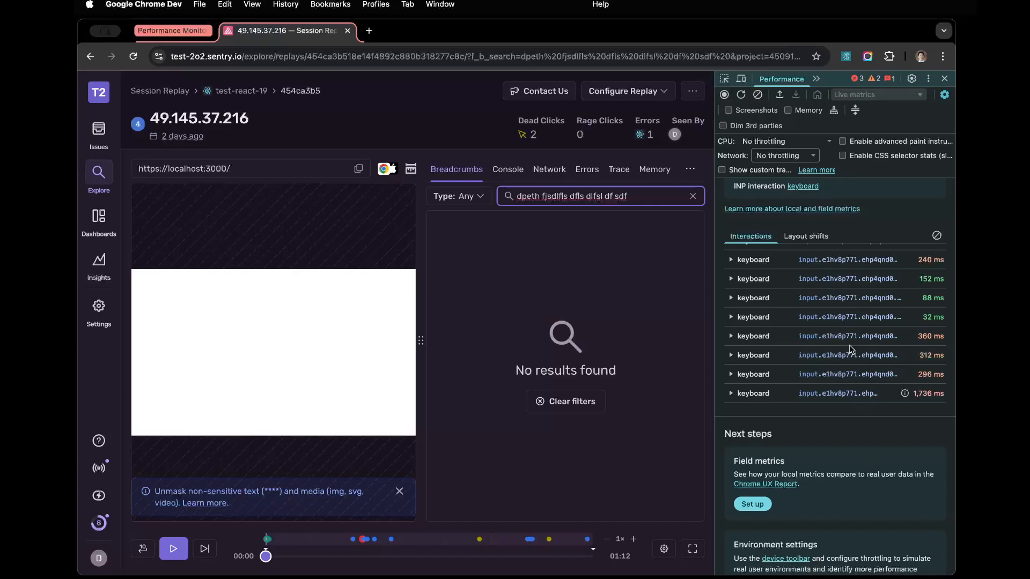
{"action": "left_click", "coordinate": [651, 192]}
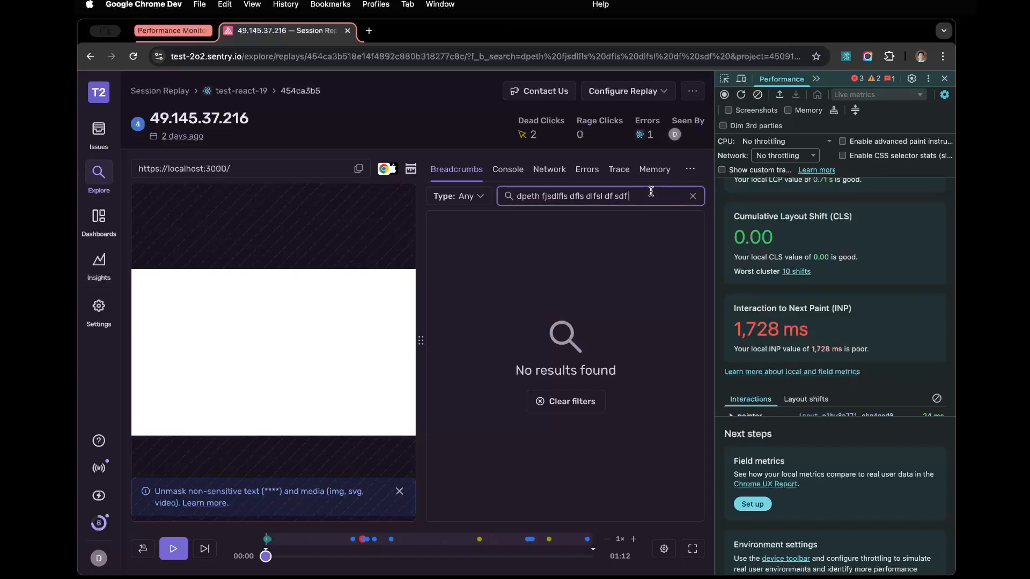
{"action": "key", "text": "super+BackSpace"}
{"action": "scroll", "coordinate": [765, 241], "scroll_direction": "up", "scroll_amount": 2}
Step: Switch DevTools to the React Components inspector and enable highlighting of updates when components render
{"action": "left_click", "coordinate": [812, 83]}
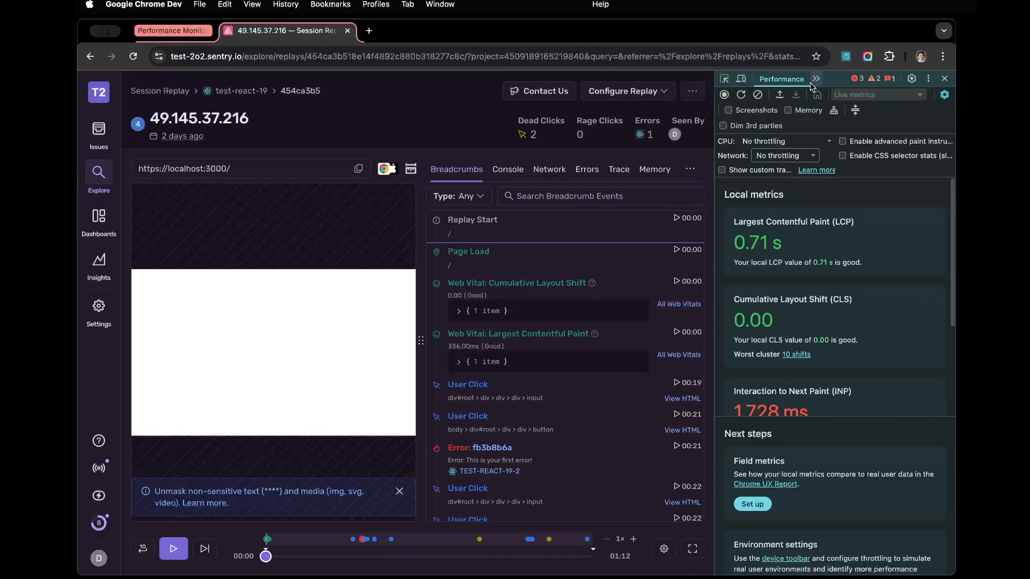
{"action": "left_click", "coordinate": [812, 85]}
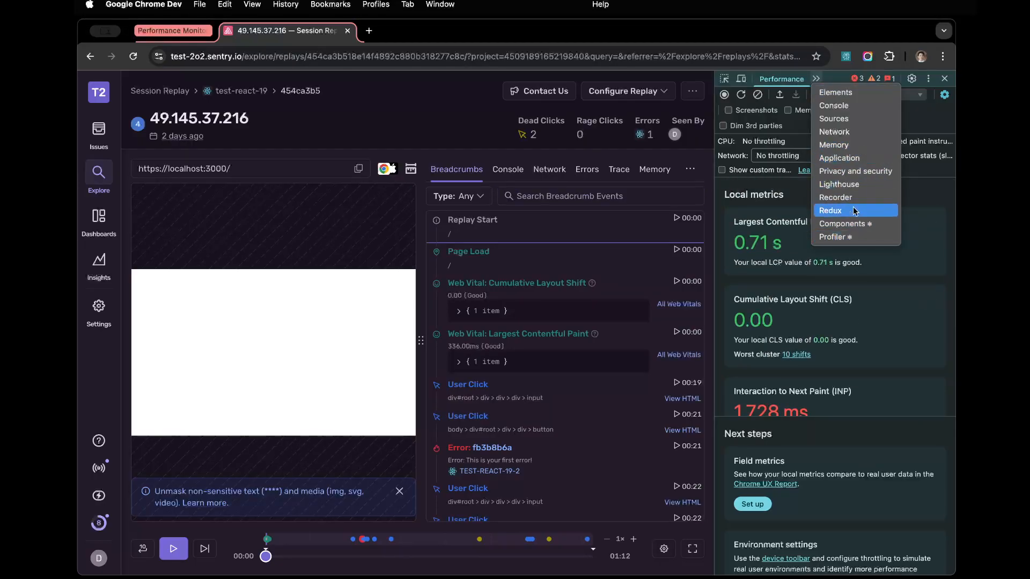
{"action": "left_click", "coordinate": [879, 229]}
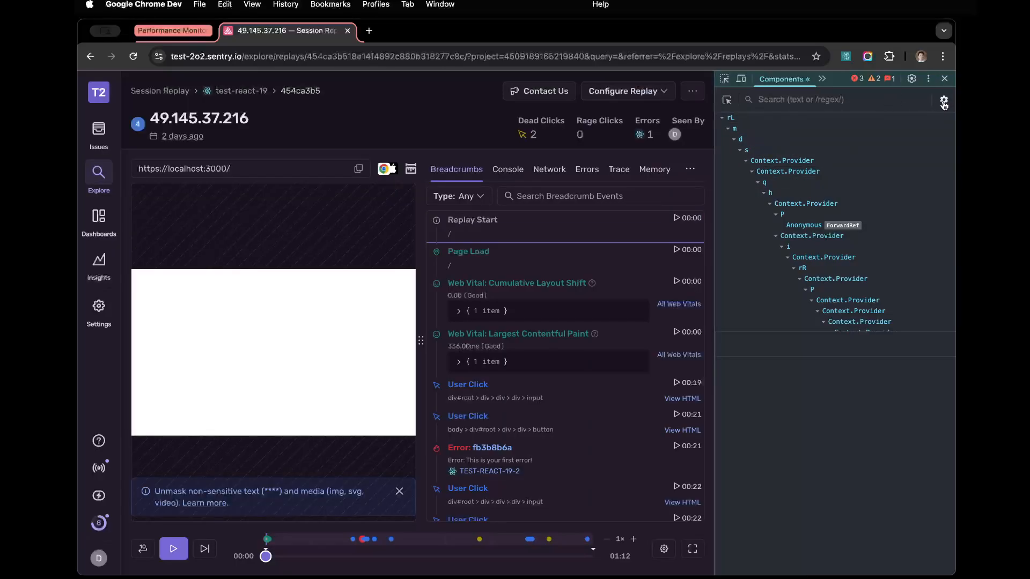
{"action": "left_click", "coordinate": [944, 100]}
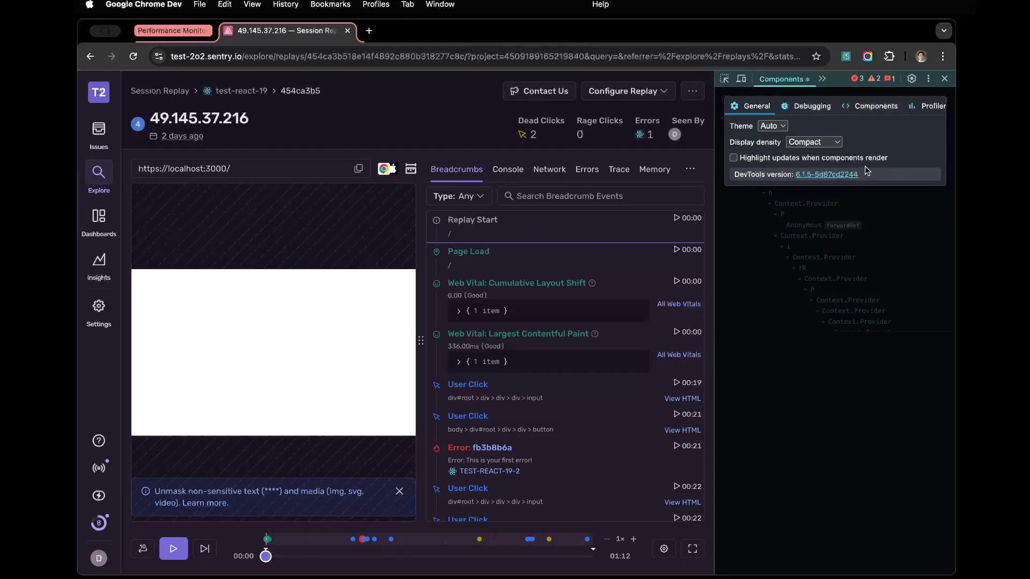
{"action": "left_click", "coordinate": [750, 161]}
{"action": "left_click", "coordinate": [886, 227]}
{"action": "left_click", "coordinate": [592, 200]}
{"action": "left_click", "coordinate": [943, 100]}
{"action": "left_click", "coordinate": [906, 228]}
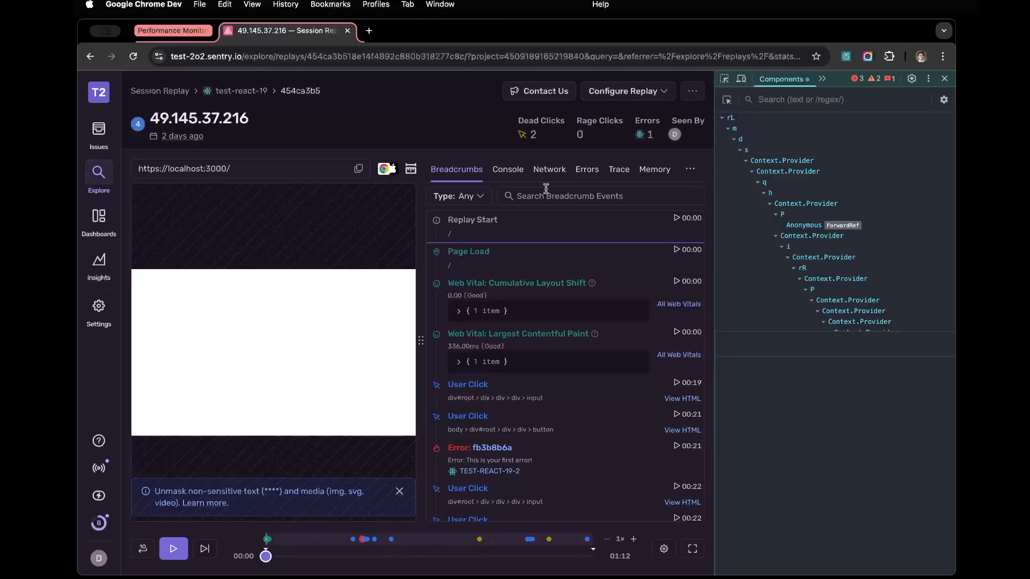
Step: Search the breadcrumb events for "depth ff f lf f" with render highlighting active, giving the page slightly more width beside DevTools
{"action": "left_click", "coordinate": [564, 204]}
{"action": "type", "text": "d"}
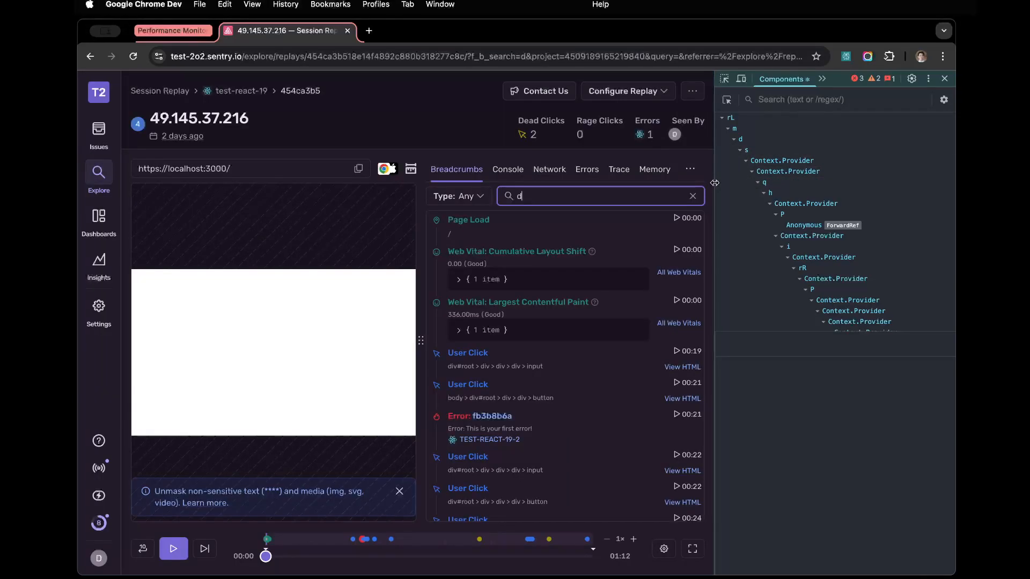
{"action": "left_click_drag", "start_coordinate": [716, 188], "coordinate": [750, 189]}
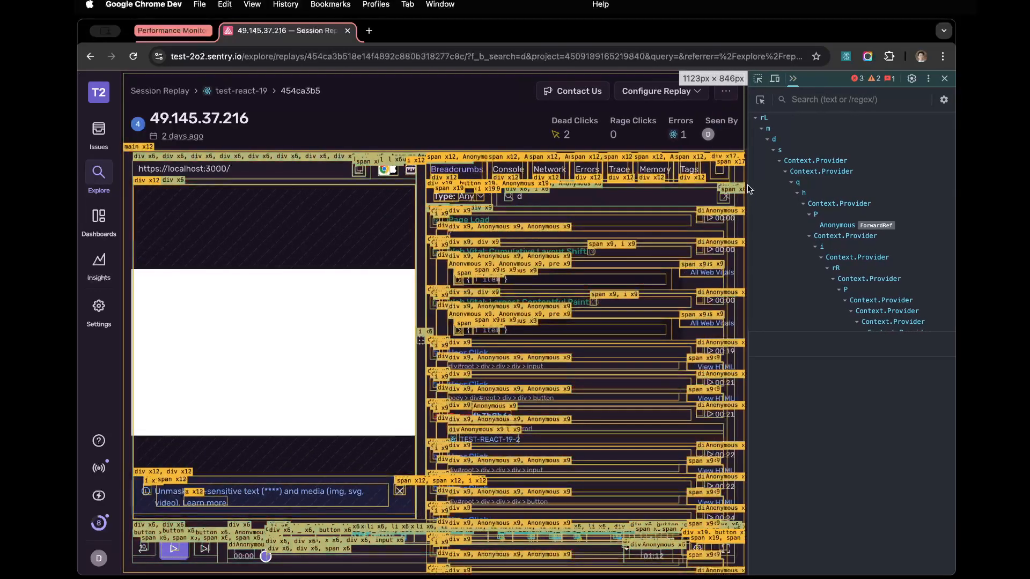
{"action": "left_click", "coordinate": [648, 199]}
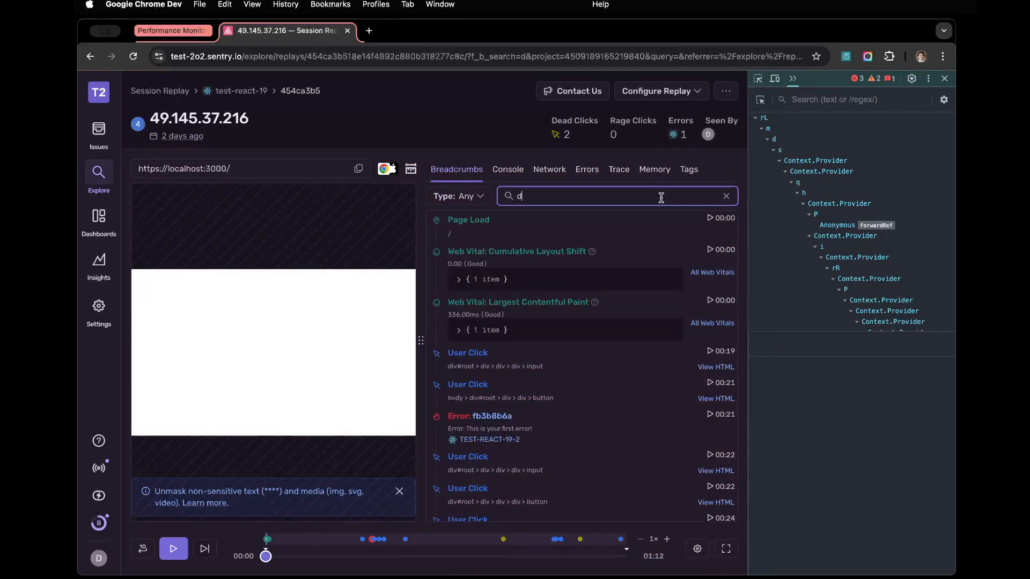
{"action": "type", "text": "epth"}
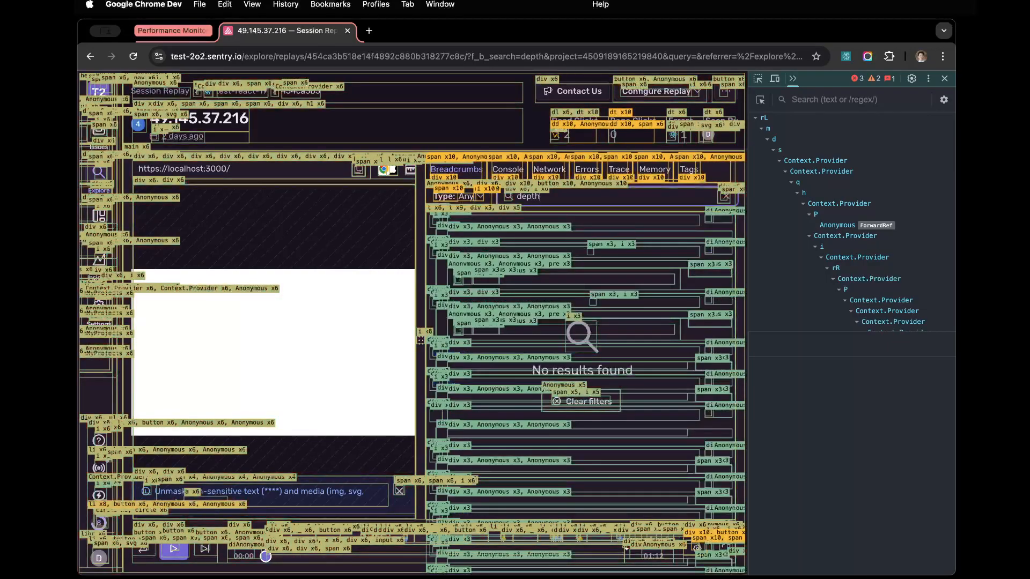
{"action": "type", "text": " ff f lf f"}
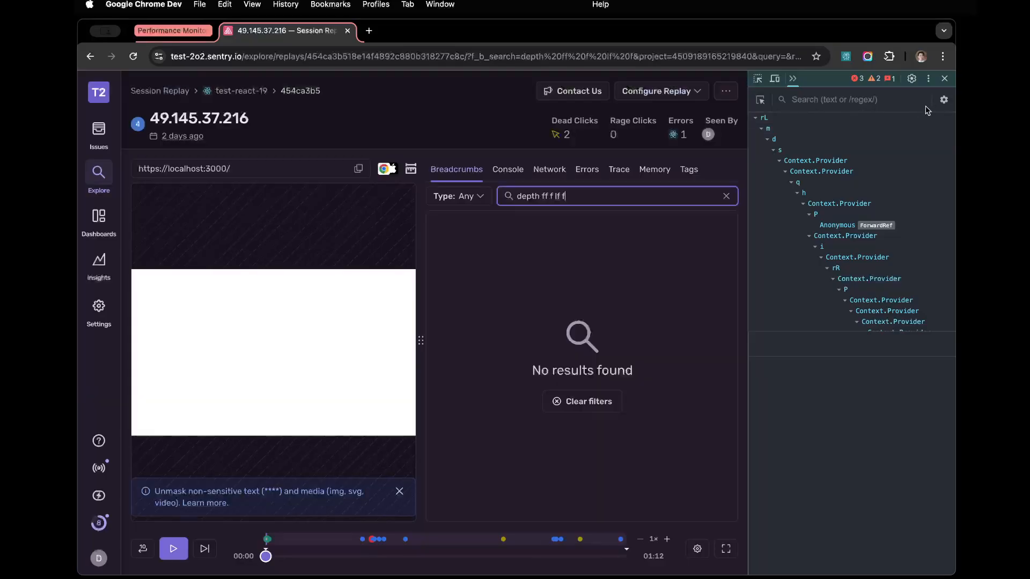
Step: Disable the highlighting of component render updates in React DevTools and clear the breadcrumb search
{"action": "left_click", "coordinate": [944, 100]}
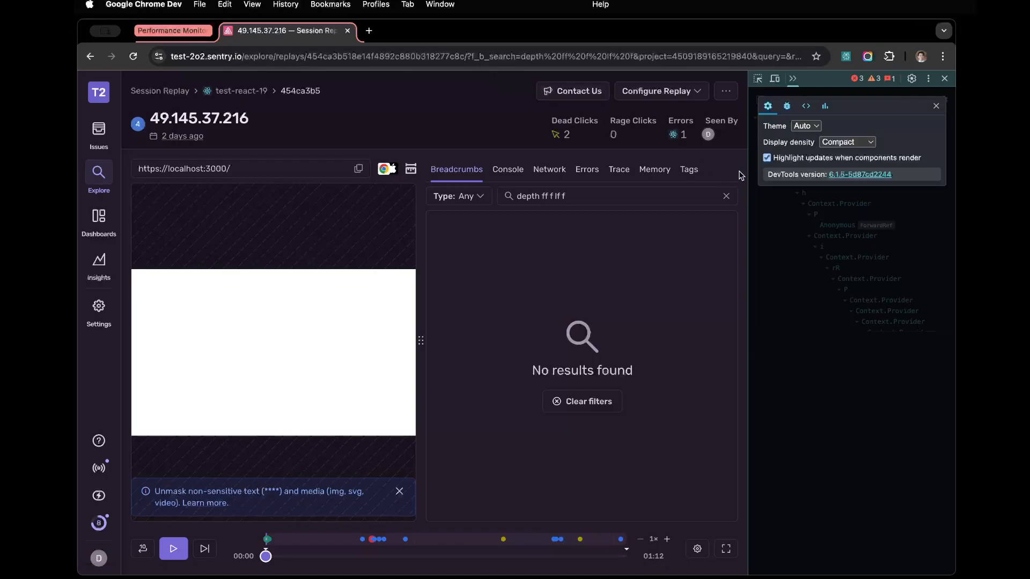
{"action": "left_click", "coordinate": [829, 159]}
{"action": "left_click", "coordinate": [925, 231]}
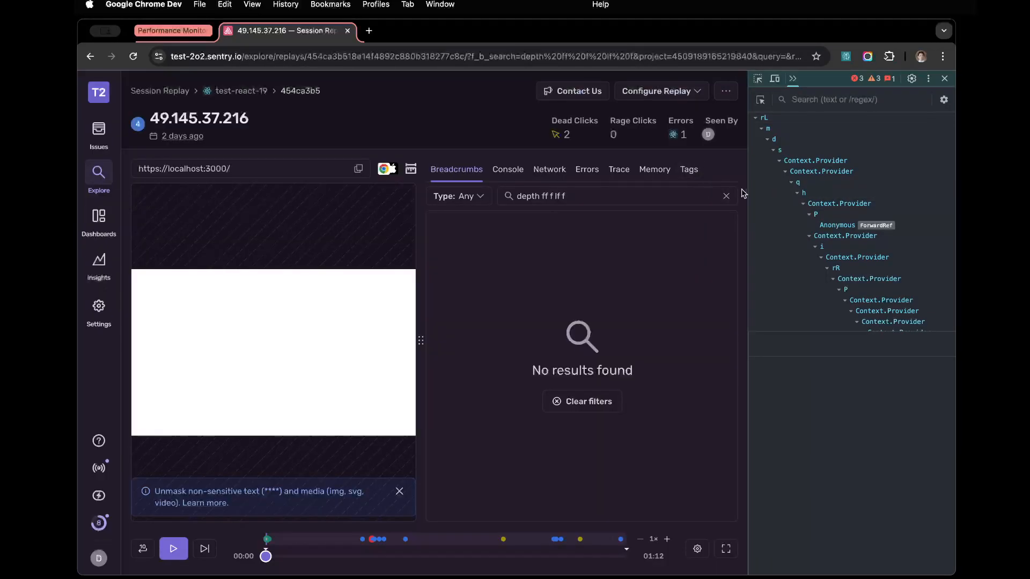
{"action": "left_click", "coordinate": [726, 197]}
{"action": "left_click", "coordinate": [636, 196]}
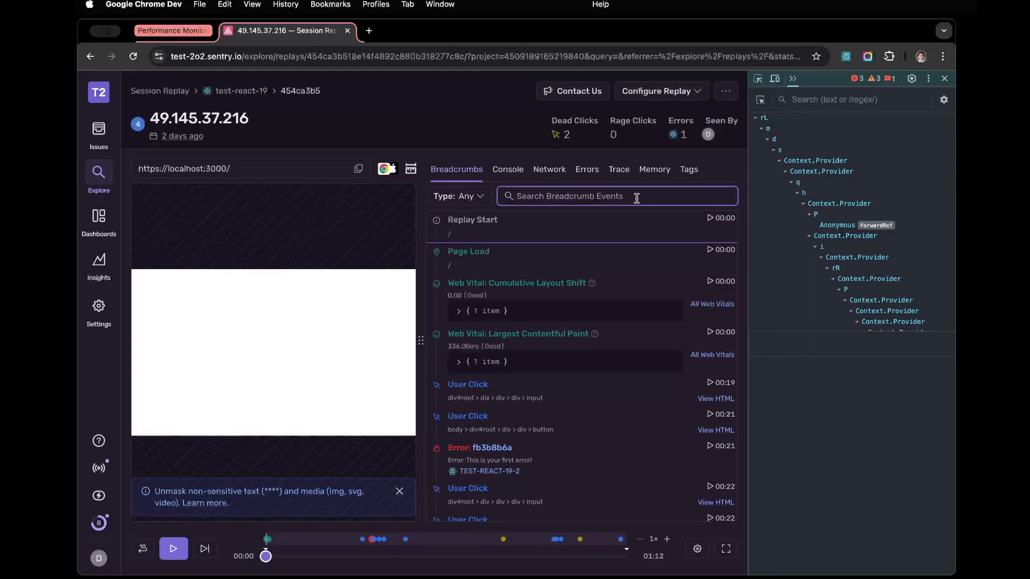
{"action": "scroll", "coordinate": [815, 153], "scroll_direction": "down", "scroll_amount": 1}
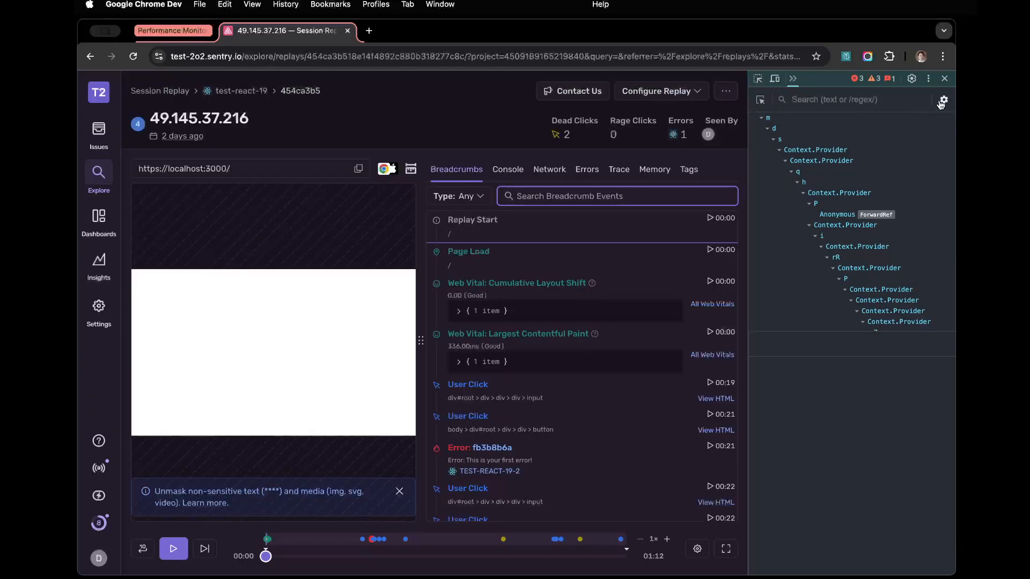
{"action": "left_click", "coordinate": [944, 100]}
{"action": "left_click", "coordinate": [936, 106]}
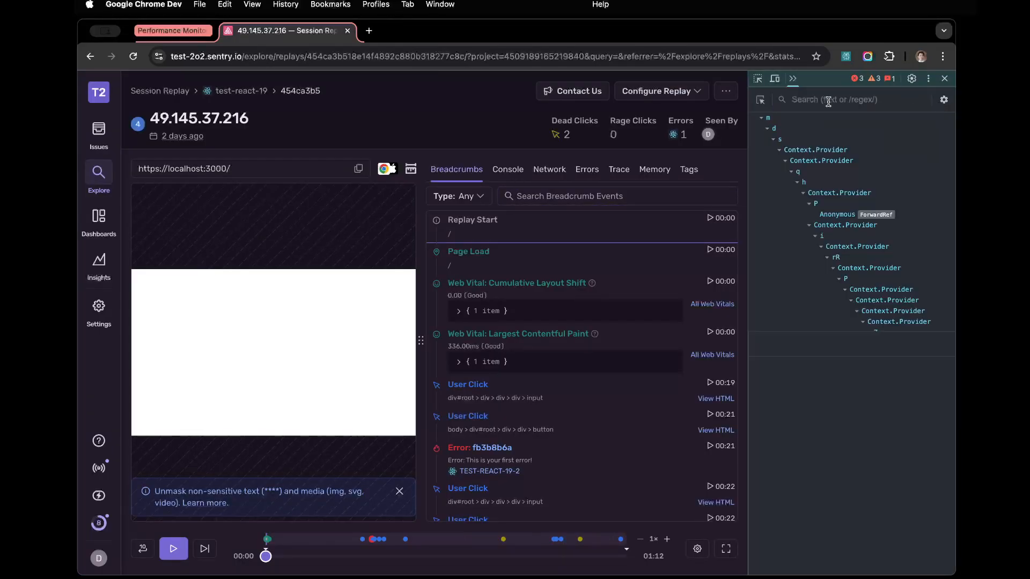
Step: Return DevTools to the Performance tools and widen the docked pane slightly
{"action": "left_click", "coordinate": [794, 80]}
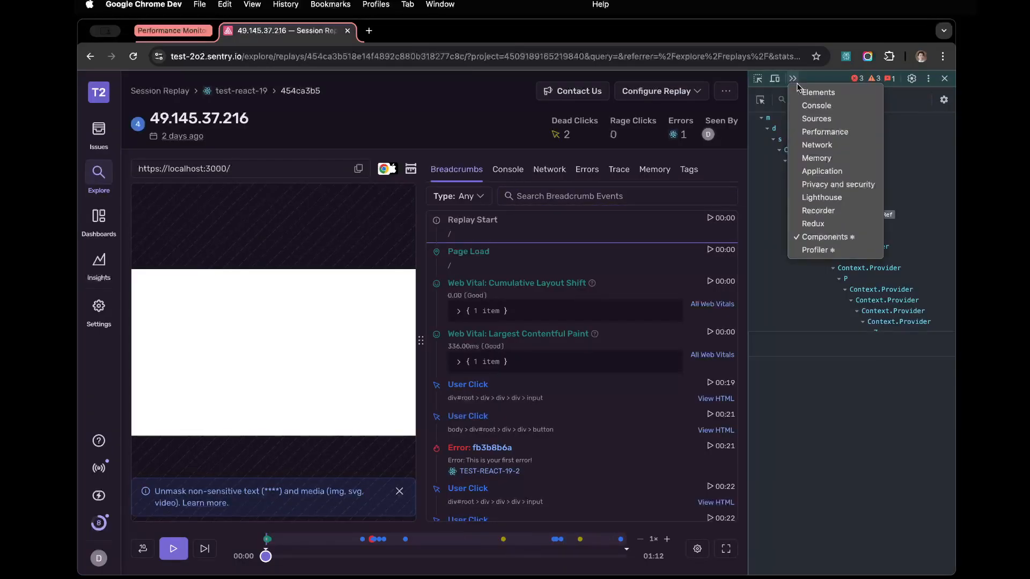
{"action": "left_click", "coordinate": [826, 132]}
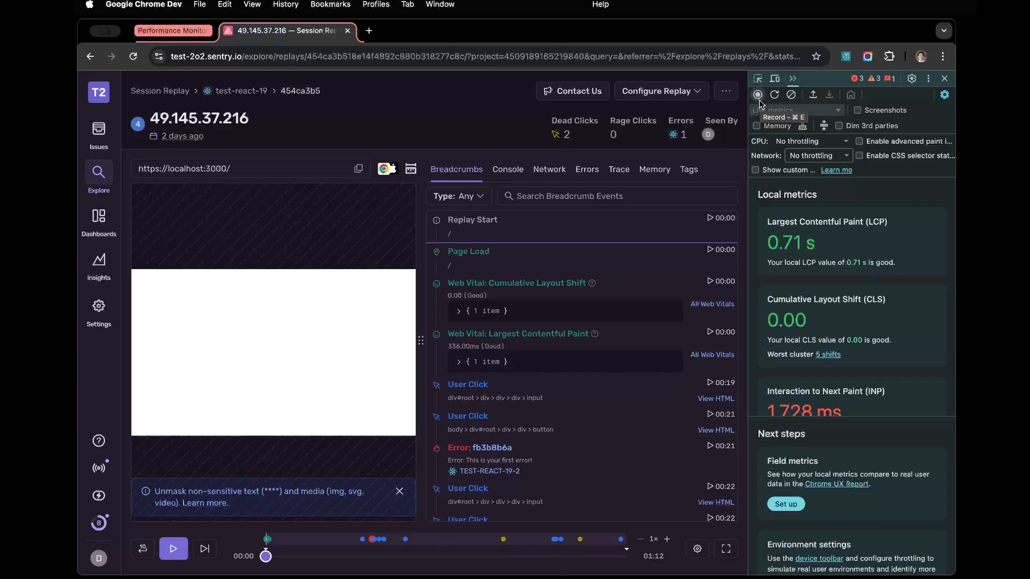
{"action": "left_click", "coordinate": [555, 199]}
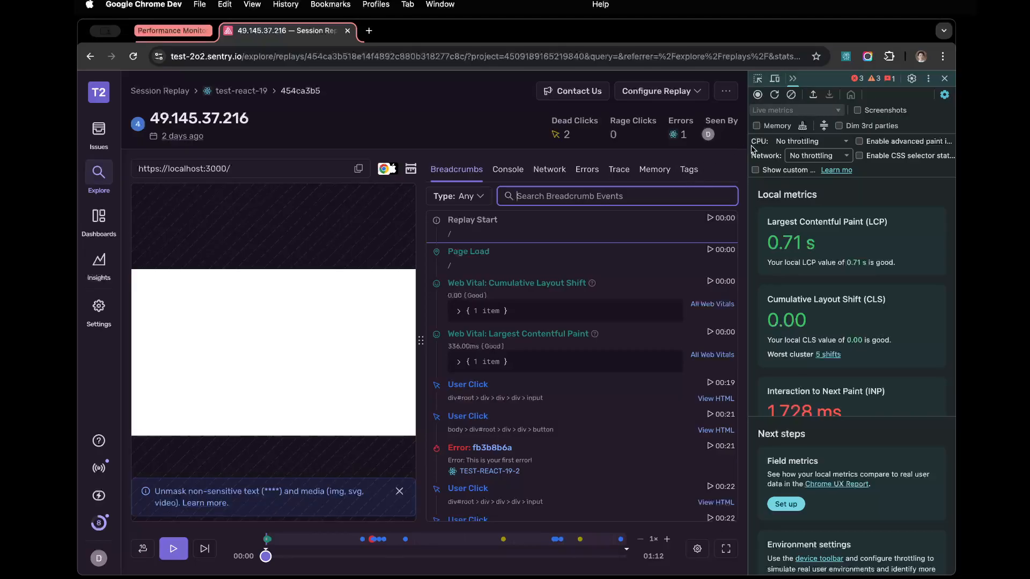
{"action": "mouse_move", "coordinate": [749, 156]}
{"action": "left_mouse_down"}
{"action": "mouse_move", "coordinate": [710, 160]}
{"action": "mouse_move", "coordinate": [734, 167]}
{"action": "left_mouse_up"}
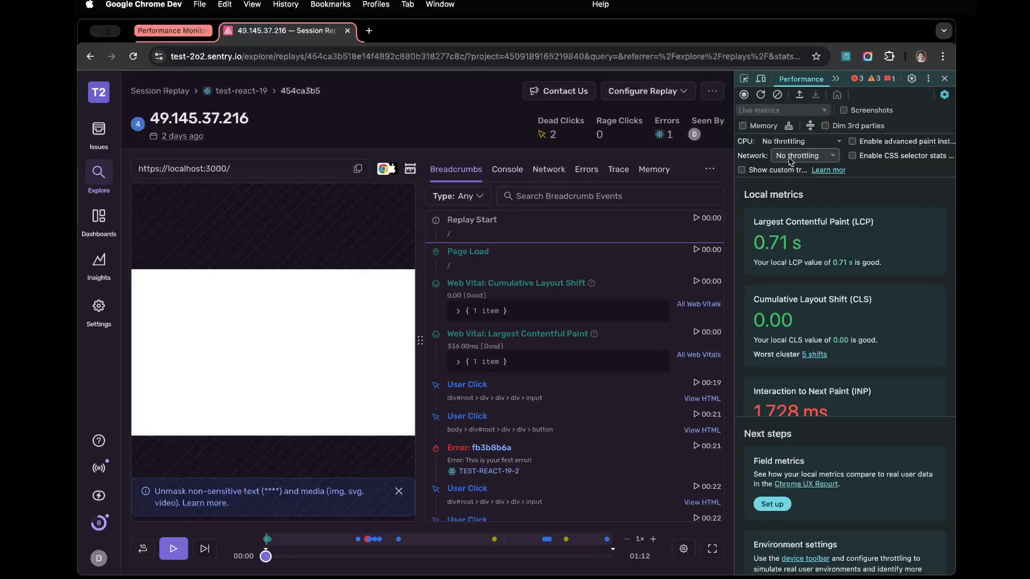
Step: Record a performance trace while entering "depth" in the breadcrumb event search
{"action": "left_click", "coordinate": [744, 95]}
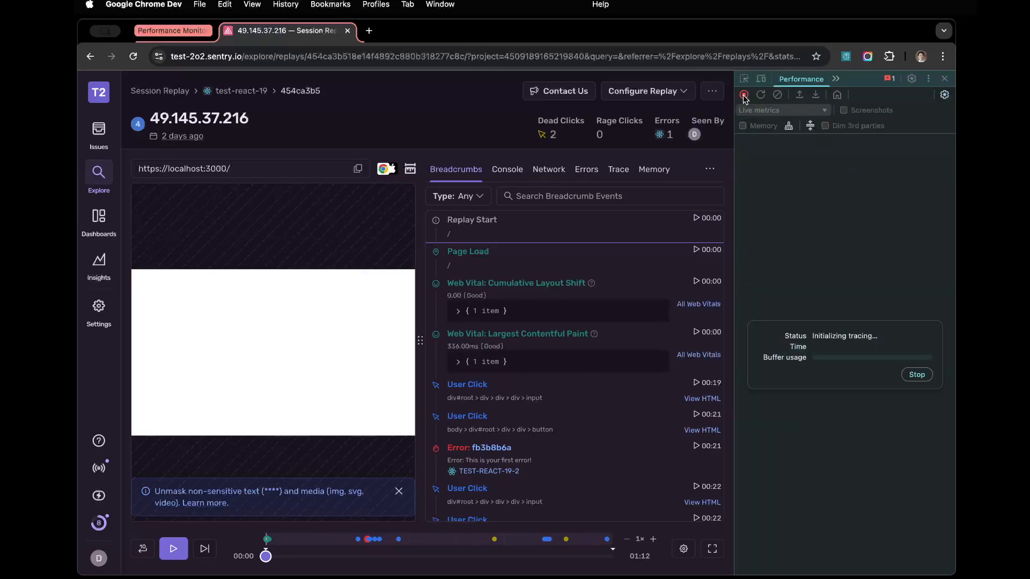
{"action": "left_click", "coordinate": [568, 196]}
{"action": "type", "text": "depth"}
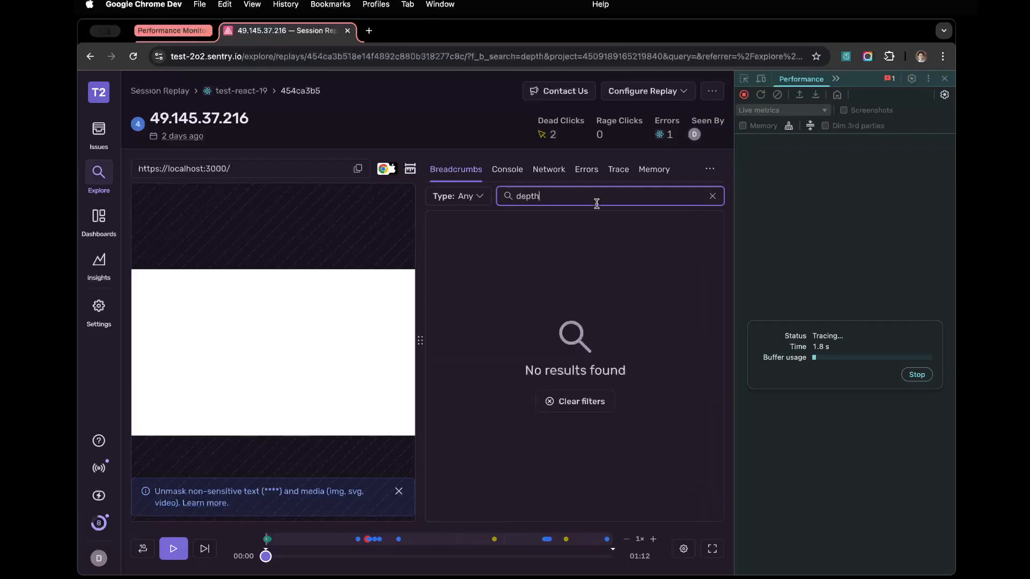
{"action": "left_click", "coordinate": [921, 378]}
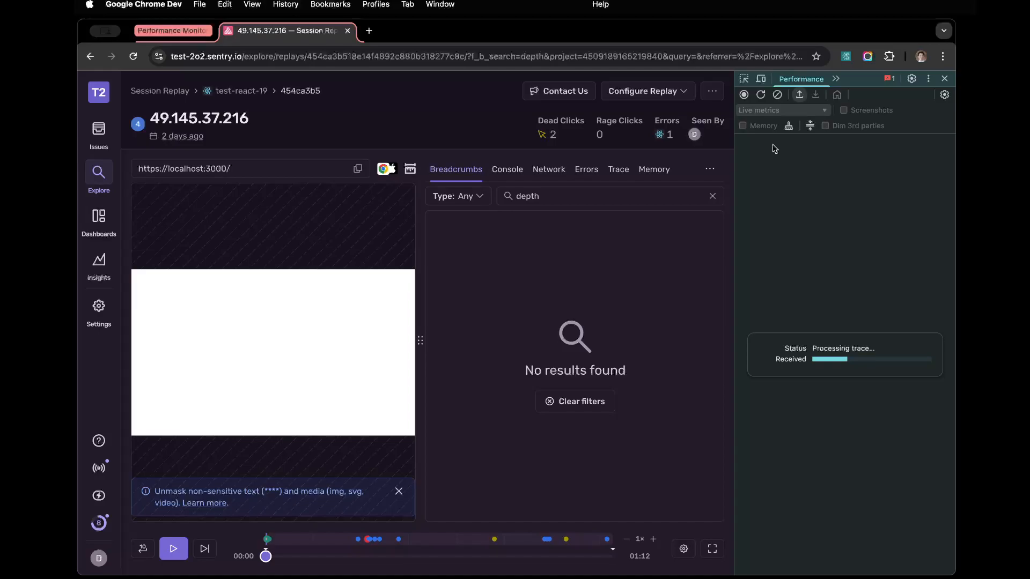
Step: Dock DevTools below the page and enlarge it to show most of the recorded trace
{"action": "left_click", "coordinate": [928, 79]}
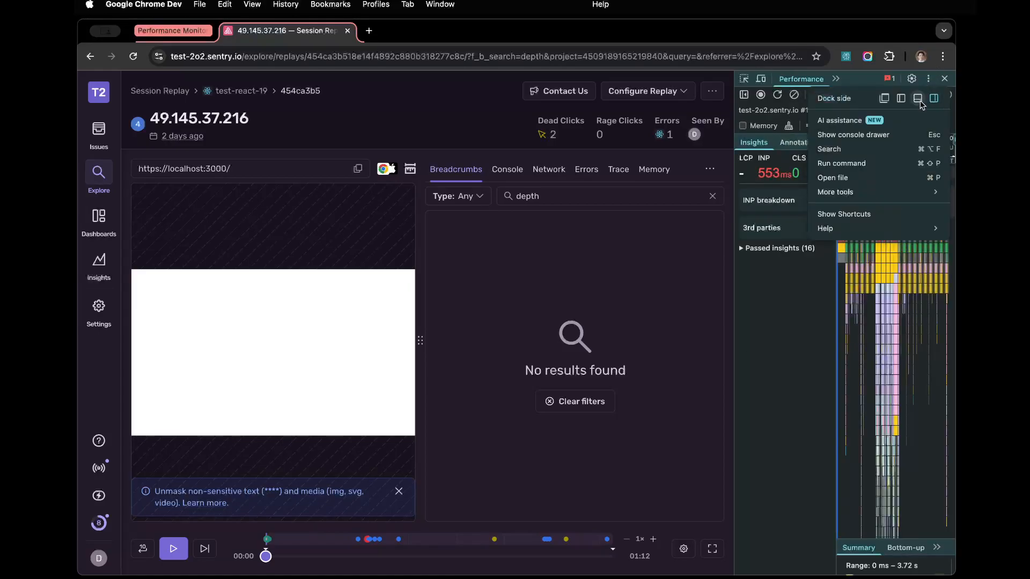
{"action": "left_click", "coordinate": [918, 95]}
{"action": "left_click_drag", "start_coordinate": [854, 226], "coordinate": [858, 161]}
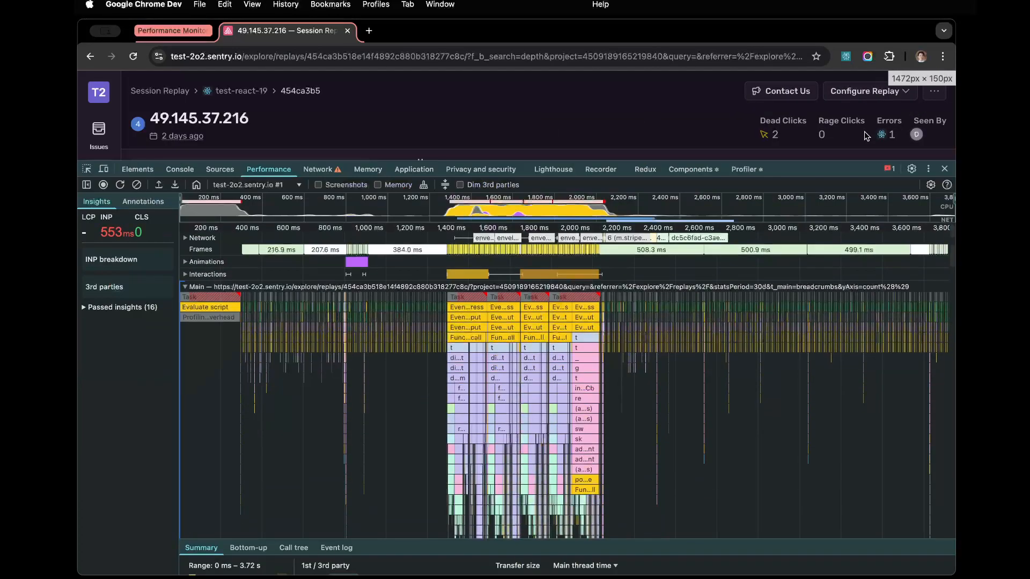
Step: Examine the consecutive keypress tasks in the main-thread flame chart, comparing their React dispatch and render calls
{"action": "scroll", "coordinate": [478, 417], "scroll_direction": "up", "scroll_amount": 5}
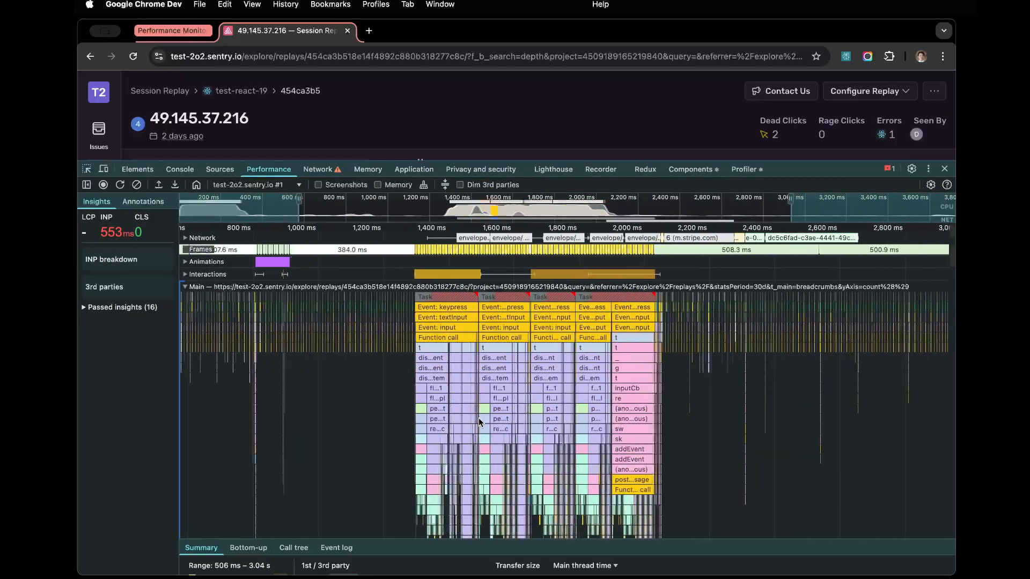
{"action": "scroll", "coordinate": [478, 418], "scroll_direction": "up", "scroll_amount": 5}
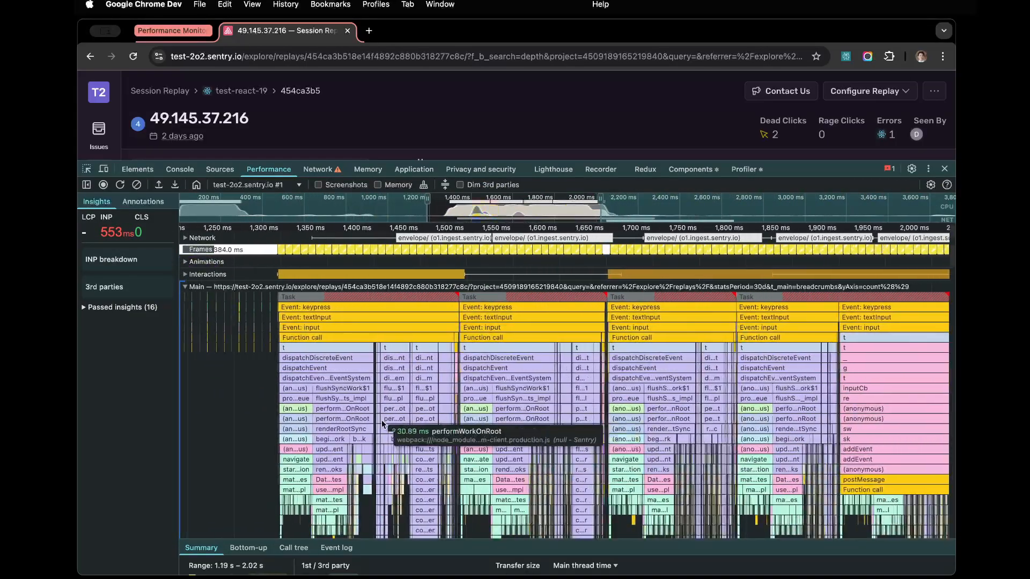
{"action": "scroll", "coordinate": [584, 376], "scroll_direction": "up", "scroll_amount": 5}
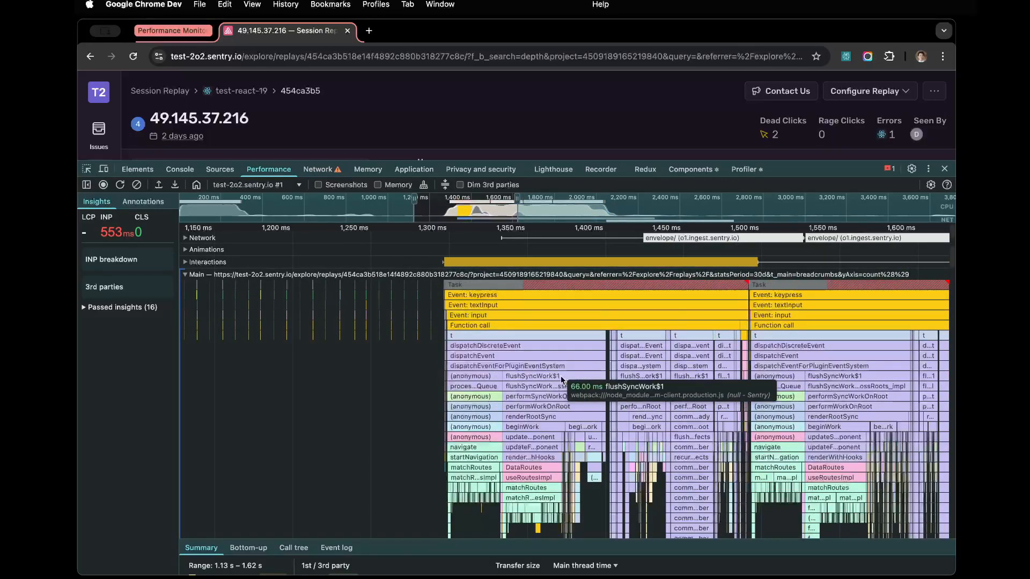
{"action": "scroll", "coordinate": [526, 366], "scroll_direction": "right", "scroll_amount": 2}
{"action": "scroll", "coordinate": [526, 365], "scroll_direction": "down", "scroll_amount": 1}
{"action": "left_click_drag", "start_coordinate": [526, 365], "coordinate": [527, 367]}
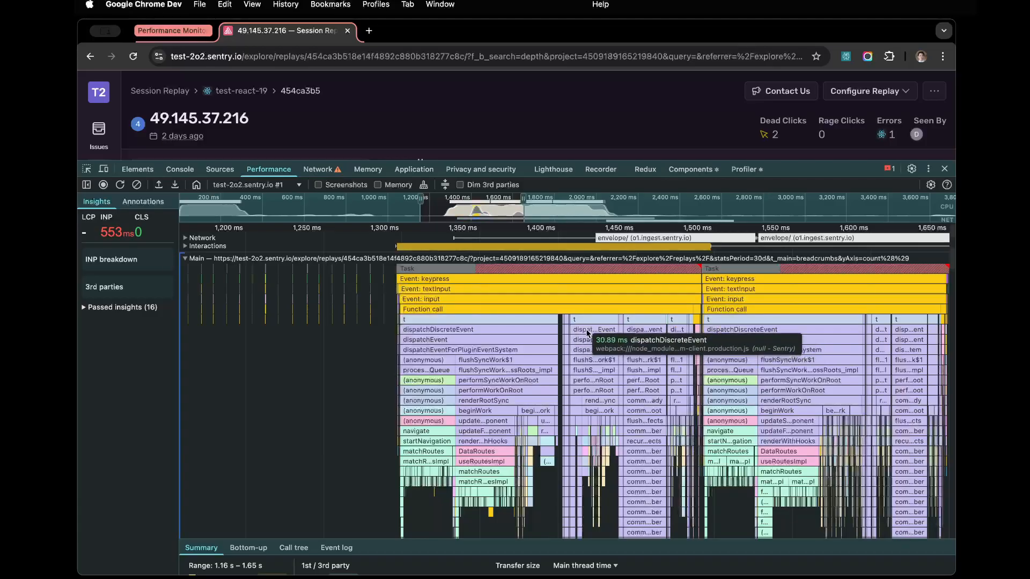
{"action": "left_click_drag", "start_coordinate": [792, 174], "coordinate": [796, 192]}
{"action": "scroll", "coordinate": [500, 365], "scroll_direction": "down", "scroll_amount": 3}
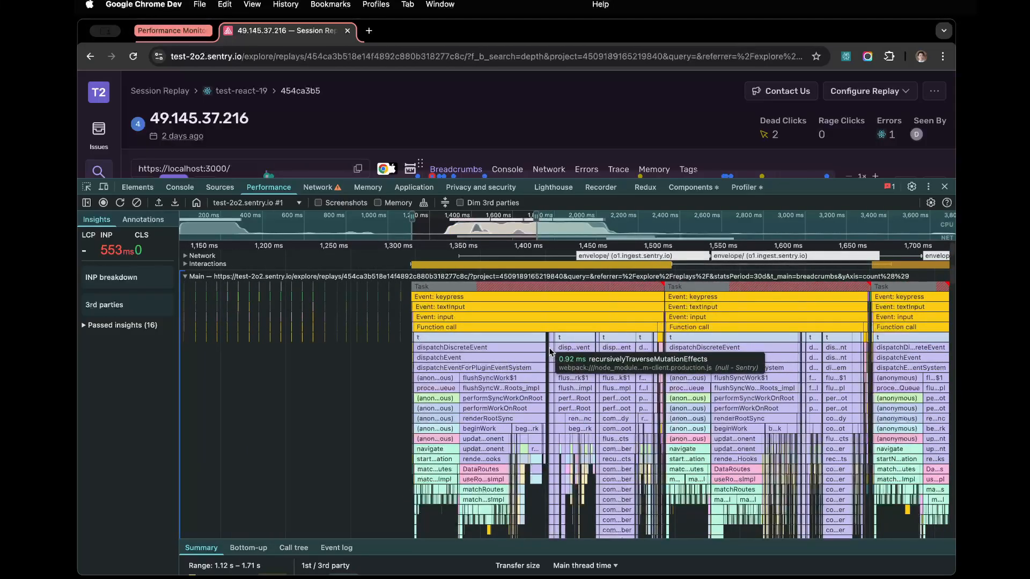
Step: Inspect the call stack of the first keypress task, from the input event down to the route matching calls
{"action": "scroll", "coordinate": [550, 351], "scroll_direction": "up", "scroll_amount": 10}
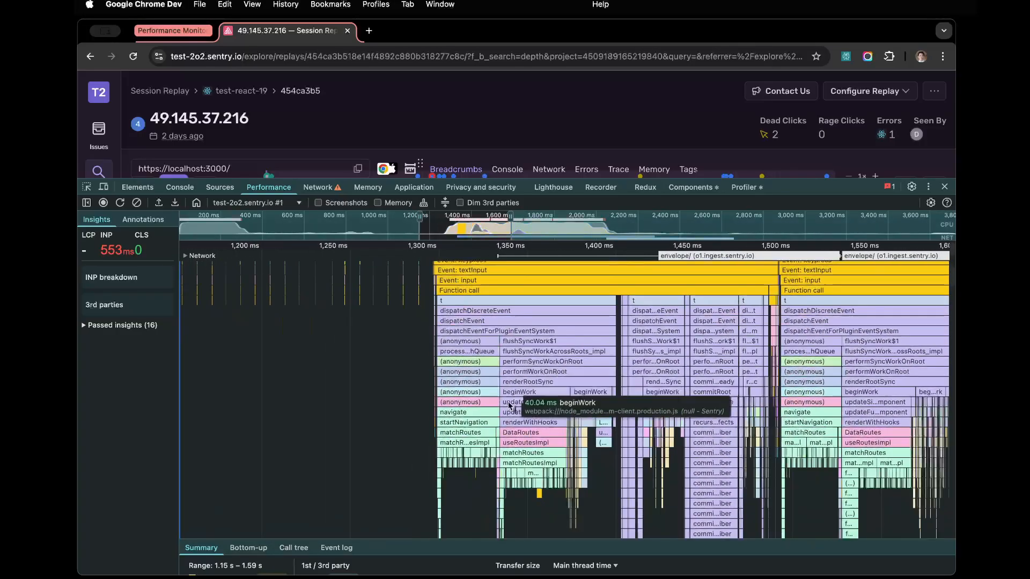
{"action": "scroll", "coordinate": [488, 423], "scroll_direction": "up", "scroll_amount": 3}
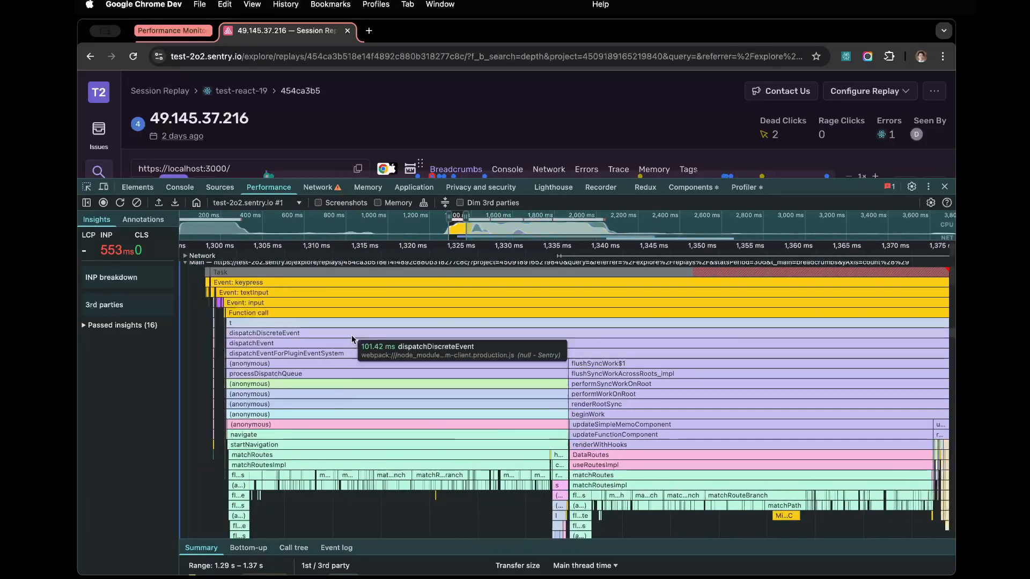
{"action": "scroll", "coordinate": [450, 377], "scroll_direction": "down", "scroll_amount": 5}
{"action": "scroll", "coordinate": [531, 414], "scroll_direction": "up", "scroll_amount": 4}
{"action": "left_click_drag", "start_coordinate": [533, 414], "coordinate": [599, 378]}
{"action": "scroll", "coordinate": [332, 391], "scroll_direction": "up", "scroll_amount": 3}
{"action": "left_click_drag", "start_coordinate": [333, 391], "coordinate": [377, 428]}
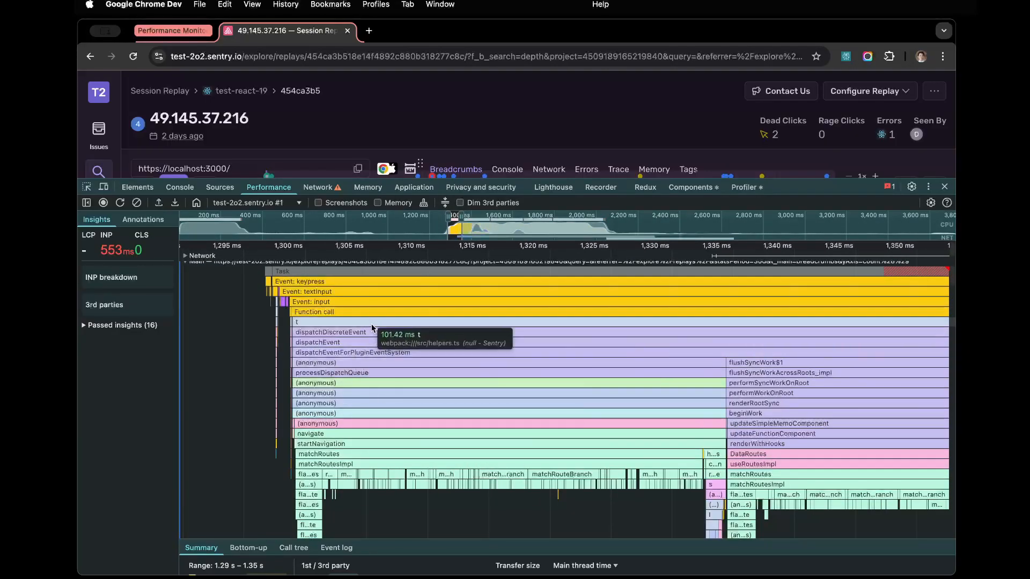
Step: Compare the navigate and matchRoutes branch with the flushSyncWork and DataRoutes rendering branch in the first keypress task
{"action": "scroll", "coordinate": [561, 405], "scroll_direction": "up", "scroll_amount": 2}
{"action": "scroll", "coordinate": [561, 404], "scroll_direction": "right", "scroll_amount": 1}
{"action": "scroll", "coordinate": [561, 404], "scroll_direction": "down", "scroll_amount": 2}
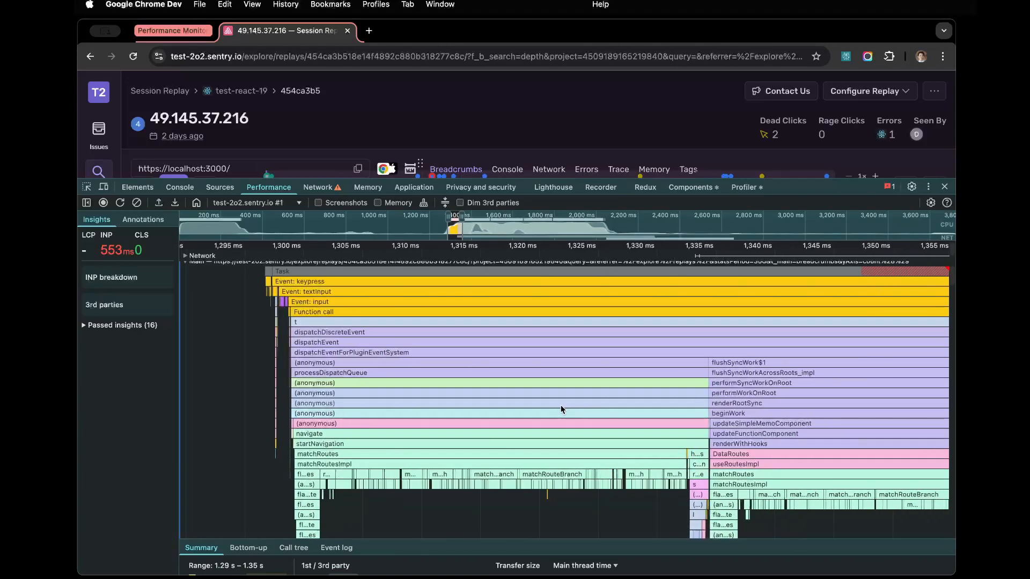
{"action": "left_click_drag", "start_coordinate": [739, 389], "coordinate": [638, 364]}
{"action": "scroll", "coordinate": [688, 374], "scroll_direction": "up", "scroll_amount": 2}
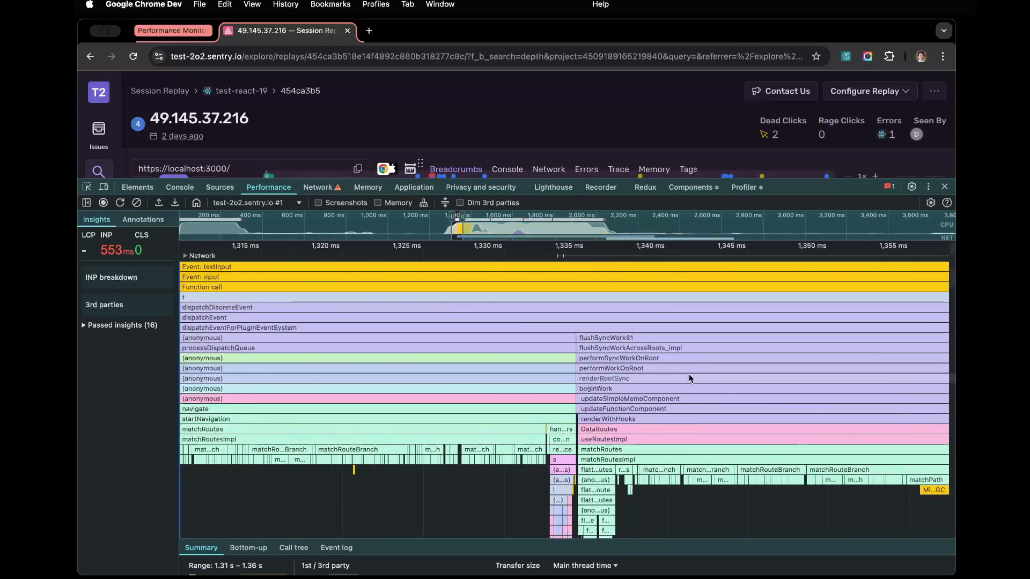
{"action": "scroll", "coordinate": [689, 374], "scroll_direction": "down", "scroll_amount": 3}
{"action": "scroll", "coordinate": [688, 374], "scroll_direction": "down", "scroll_amount": 2}
{"action": "scroll", "coordinate": [387, 350], "scroll_direction": "up", "scroll_amount": 1}
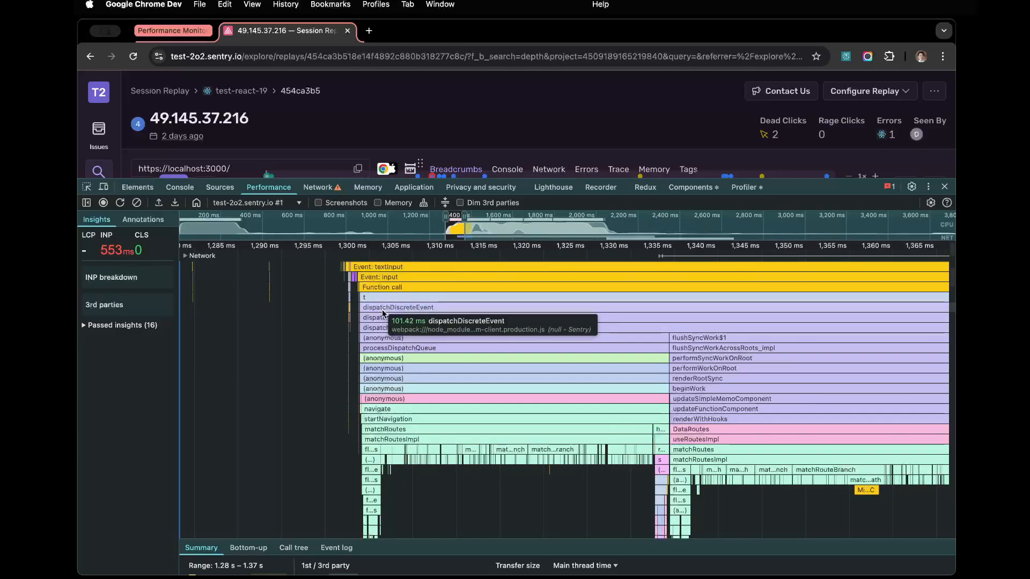
Step: Compare the search bar callback's navigation branch with the synchronous React render branch in the first keypress task
{"action": "scroll", "coordinate": [446, 361], "scroll_direction": "down", "scroll_amount": 2}
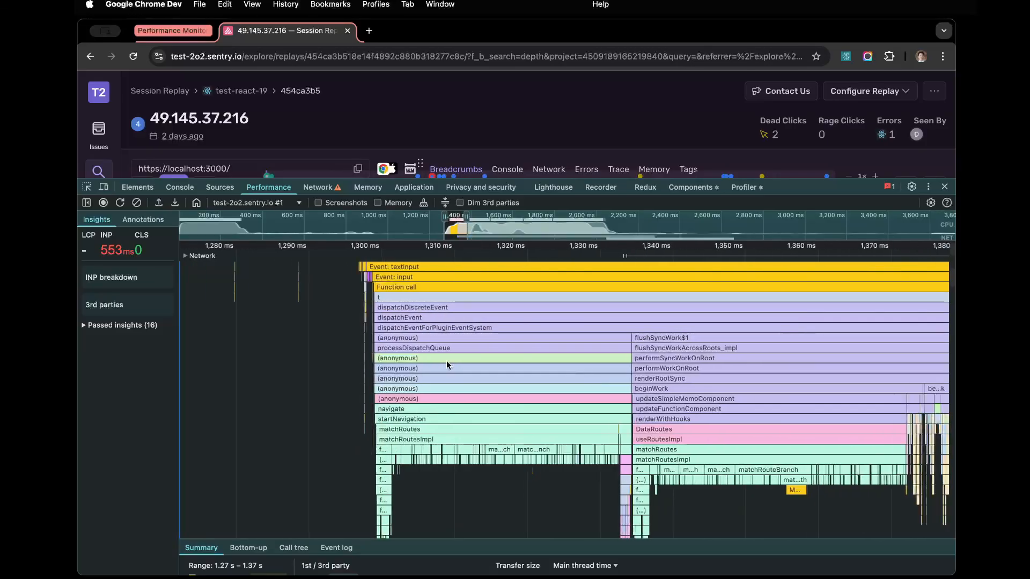
{"action": "scroll", "coordinate": [446, 361], "scroll_direction": "down", "scroll_amount": 1}
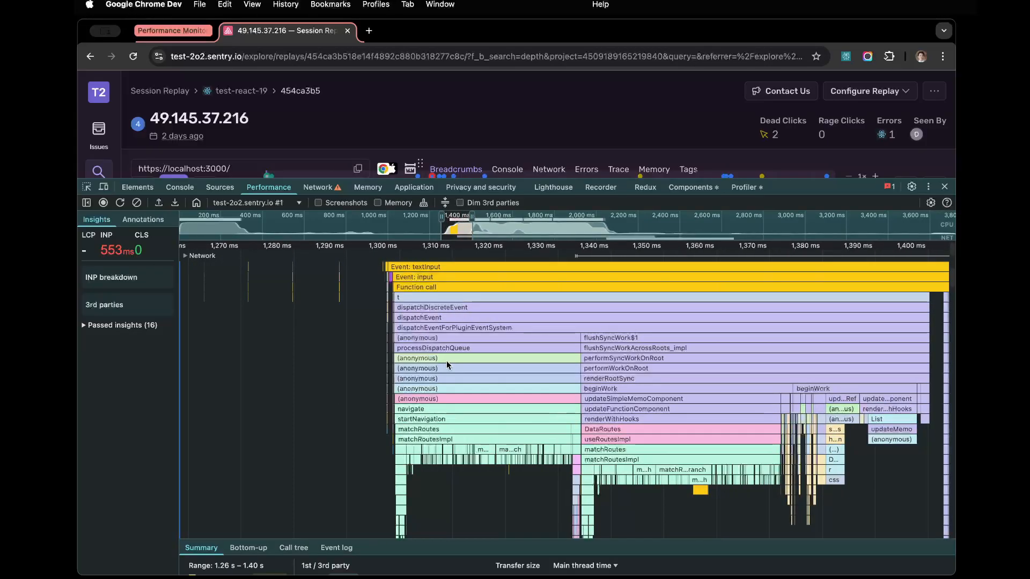
{"action": "scroll", "coordinate": [426, 370], "scroll_direction": "up", "scroll_amount": 1}
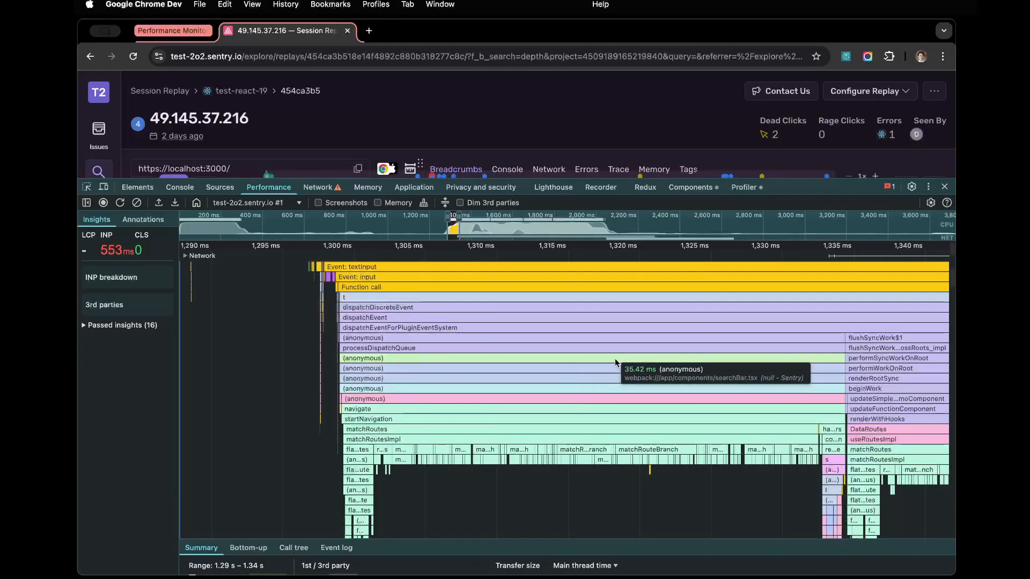
{"action": "scroll", "coordinate": [614, 358], "scroll_direction": "down", "scroll_amount": 10}
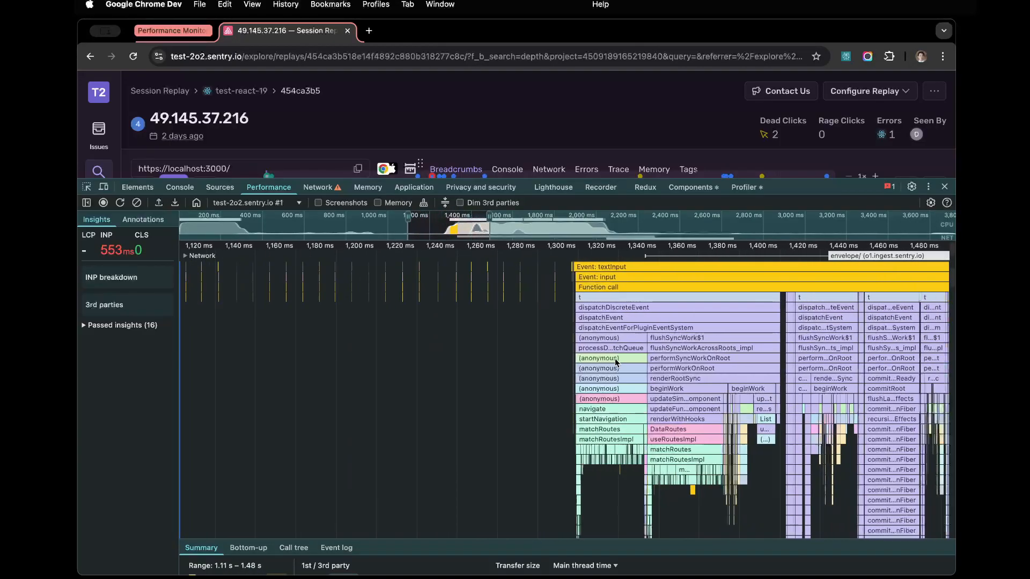
Step: Examine the full run of consecutive keypress tasks on the main thread, from the first input event to the last
{"action": "scroll", "coordinate": [614, 358], "scroll_direction": "right", "scroll_amount": 5}
{"action": "scroll", "coordinate": [615, 358], "scroll_direction": "down", "scroll_amount": 1}
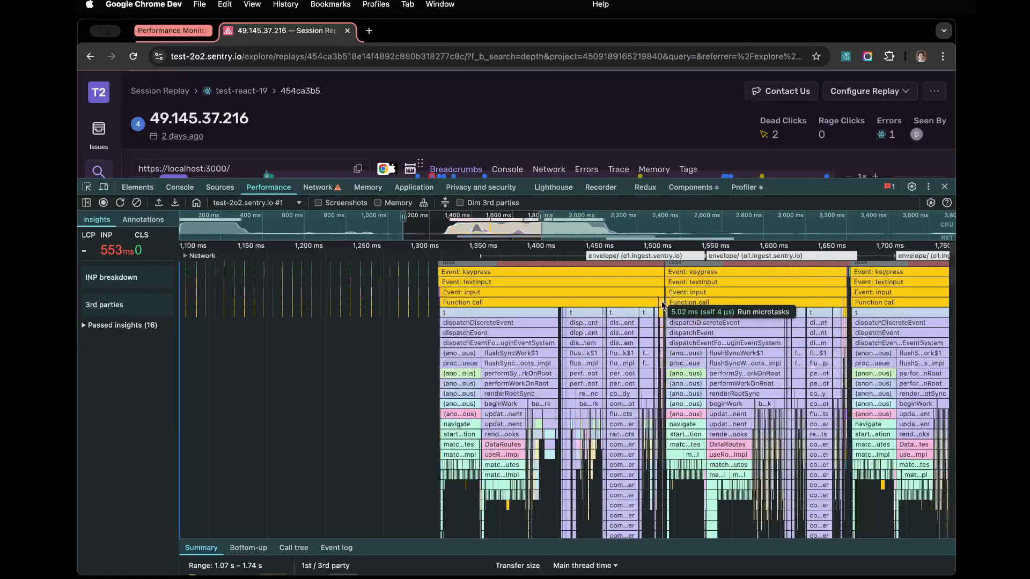
{"action": "scroll", "coordinate": [663, 306], "scroll_direction": "up", "scroll_amount": 4}
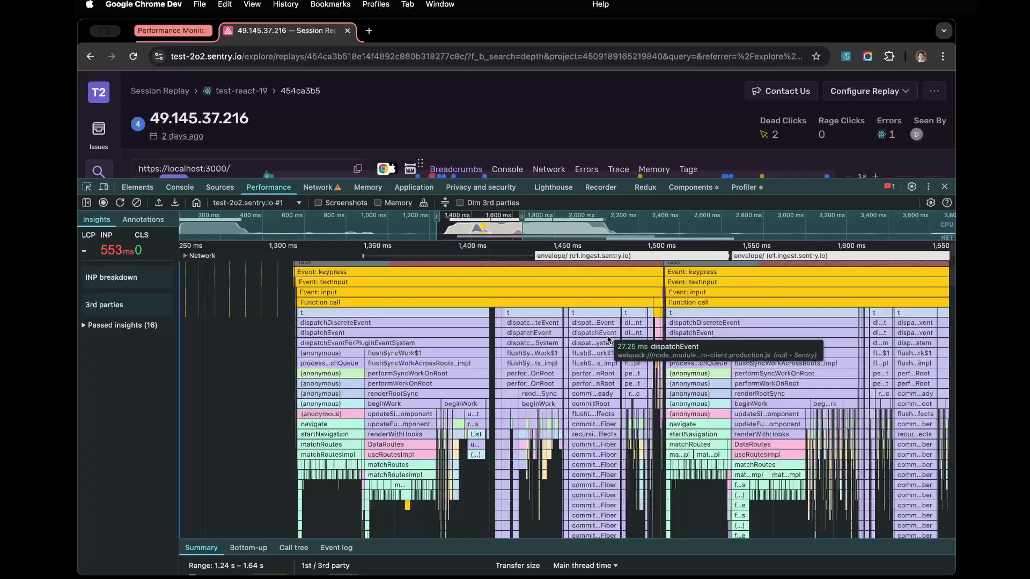
{"action": "scroll", "coordinate": [610, 339], "scroll_direction": "down", "scroll_amount": 10}
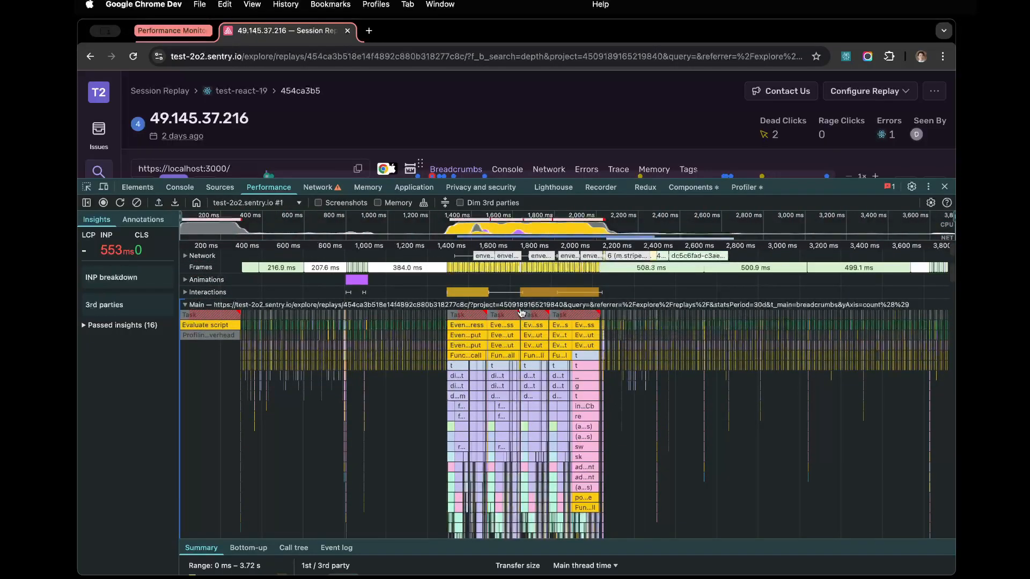
{"action": "scroll", "coordinate": [479, 367], "scroll_direction": "up", "scroll_amount": 2}
{"action": "scroll", "coordinate": [479, 367], "scroll_direction": "up", "scroll_amount": 1}
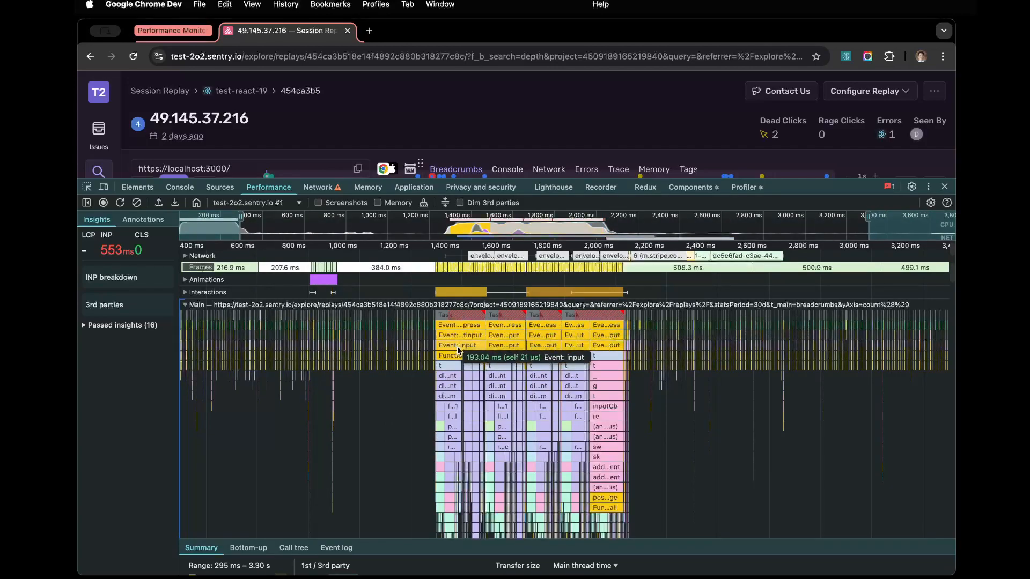
{"action": "scroll", "coordinate": [483, 367], "scroll_direction": "up", "scroll_amount": 1}
{"action": "scroll", "coordinate": [482, 367], "scroll_direction": "up", "scroll_amount": 3}
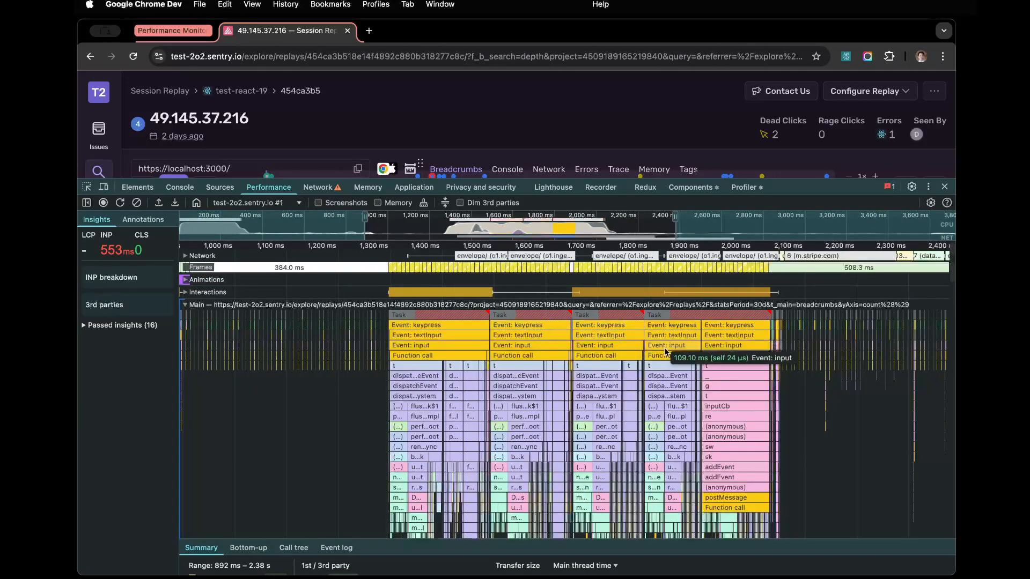
{"action": "scroll", "coordinate": [692, 346], "scroll_direction": "up", "scroll_amount": 1}
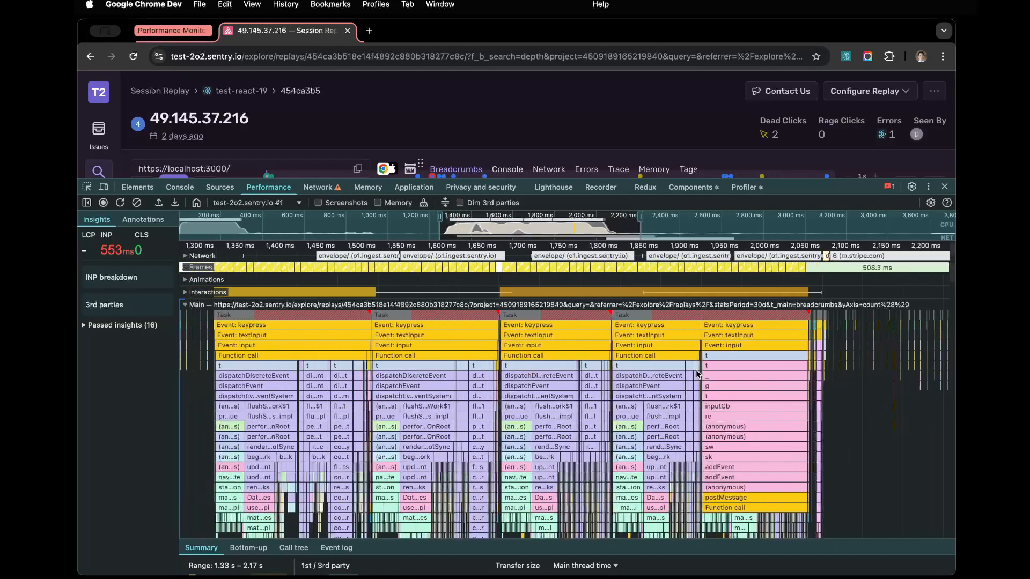
{"action": "scroll", "coordinate": [397, 348], "scroll_direction": "up", "scroll_amount": 1}
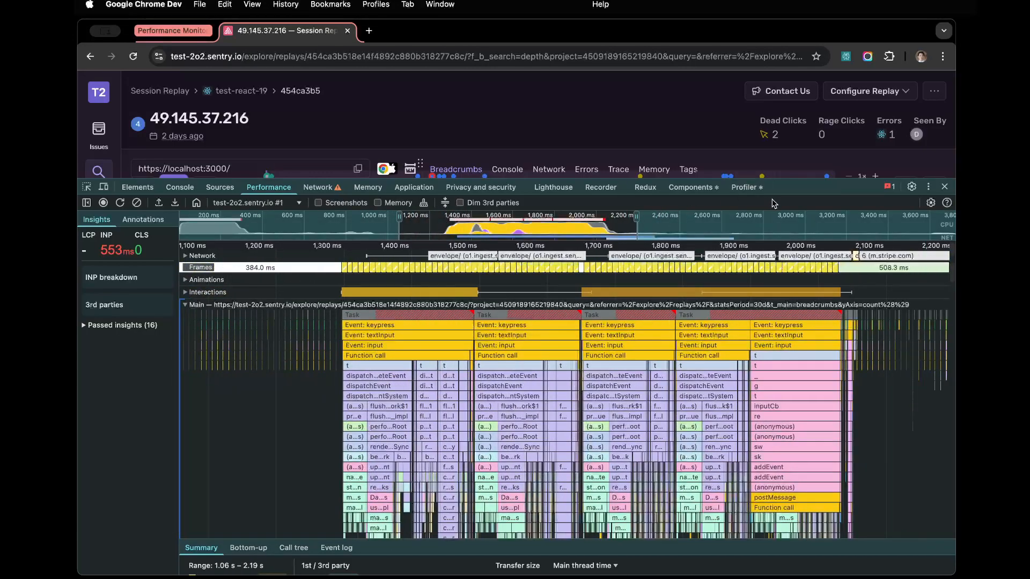
Step: Shrink DevTools to expose the breadcrumb search field and extend its search text to "deptha"
{"action": "left_click_drag", "start_coordinate": [792, 186], "coordinate": [822, 210]}
{"action": "type", "text": "a"}
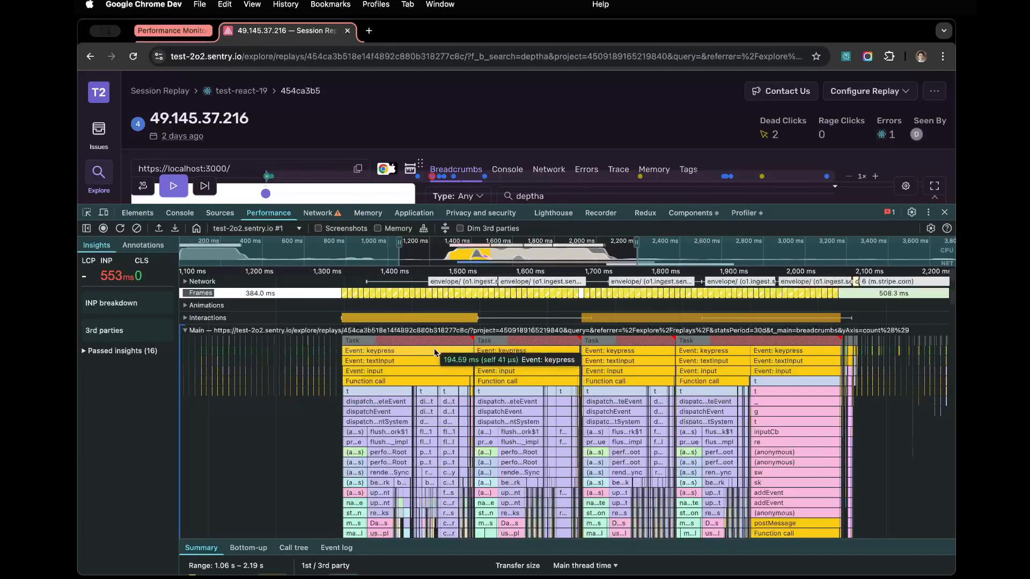
Step: Compare the durations of the successive keypress tasks, including the final keypress event that runs the rrweb recording calls
{"action": "scroll", "coordinate": [433, 348], "scroll_direction": "up", "scroll_amount": 5}
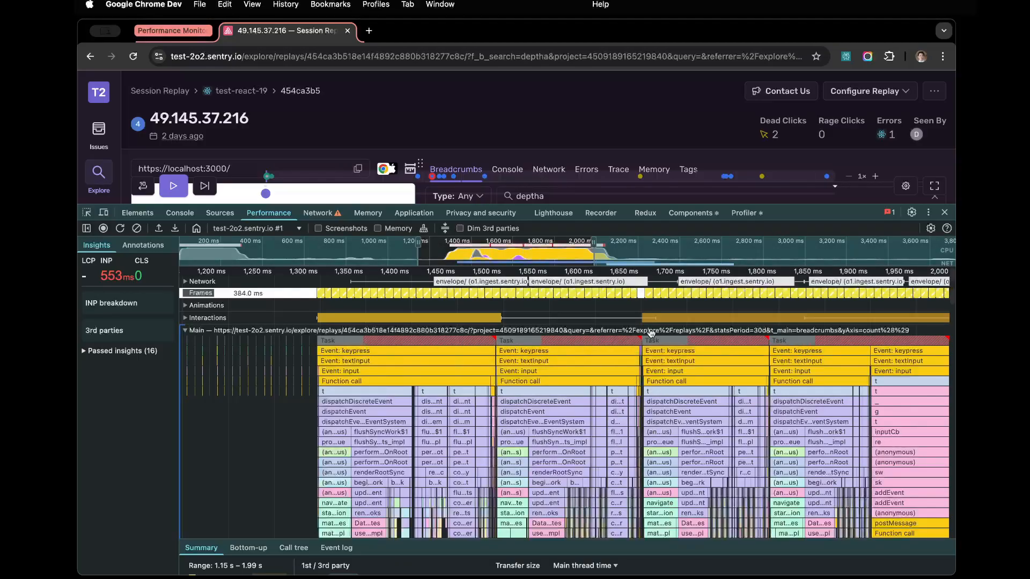
{"action": "scroll", "coordinate": [691, 344], "scroll_direction": "up", "scroll_amount": 3}
{"action": "scroll", "coordinate": [691, 344], "scroll_direction": "down", "scroll_amount": 2}
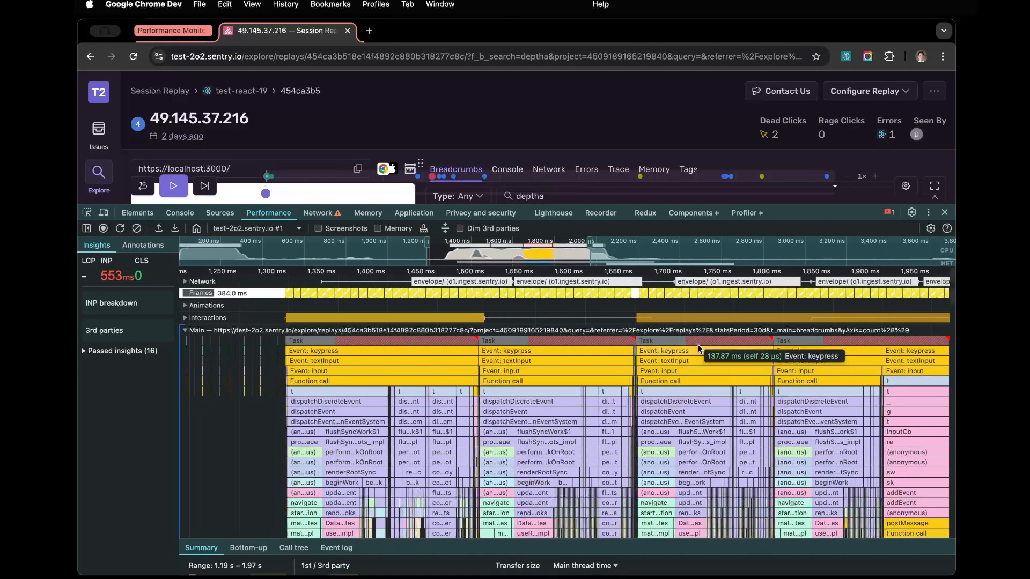
{"action": "scroll", "coordinate": [698, 342], "scroll_direction": "right", "scroll_amount": 5}
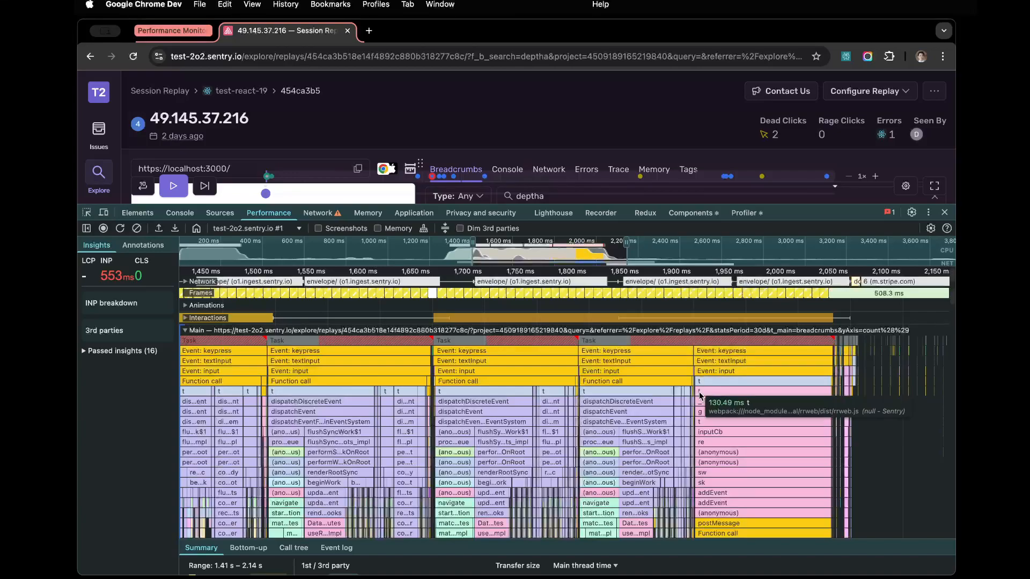
{"action": "scroll", "coordinate": [699, 391], "scroll_direction": "up", "scroll_amount": 3}
{"action": "scroll", "coordinate": [623, 396], "scroll_direction": "up", "scroll_amount": 3}
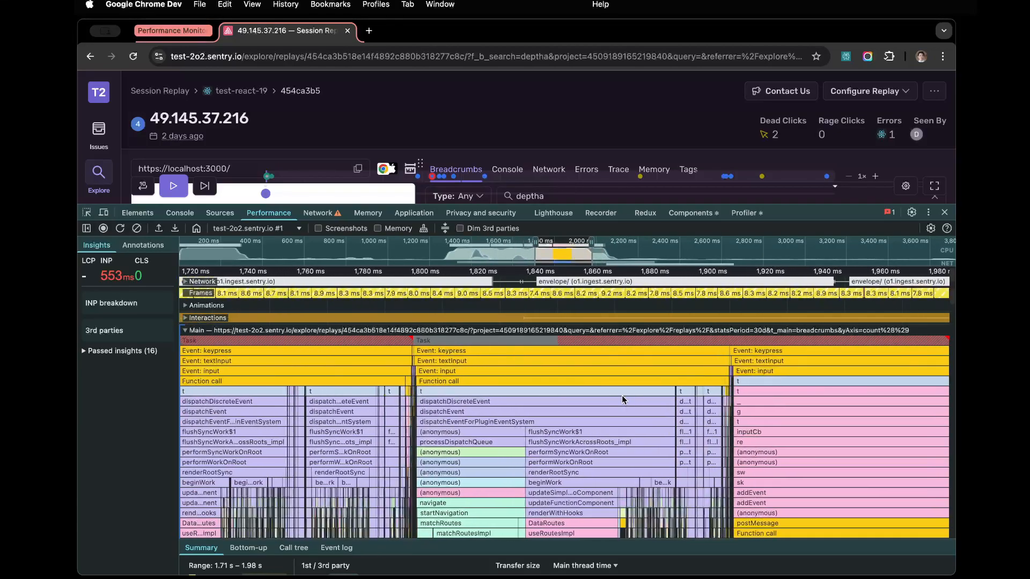
{"action": "left_click_drag", "start_coordinate": [662, 381], "coordinate": [607, 381]}
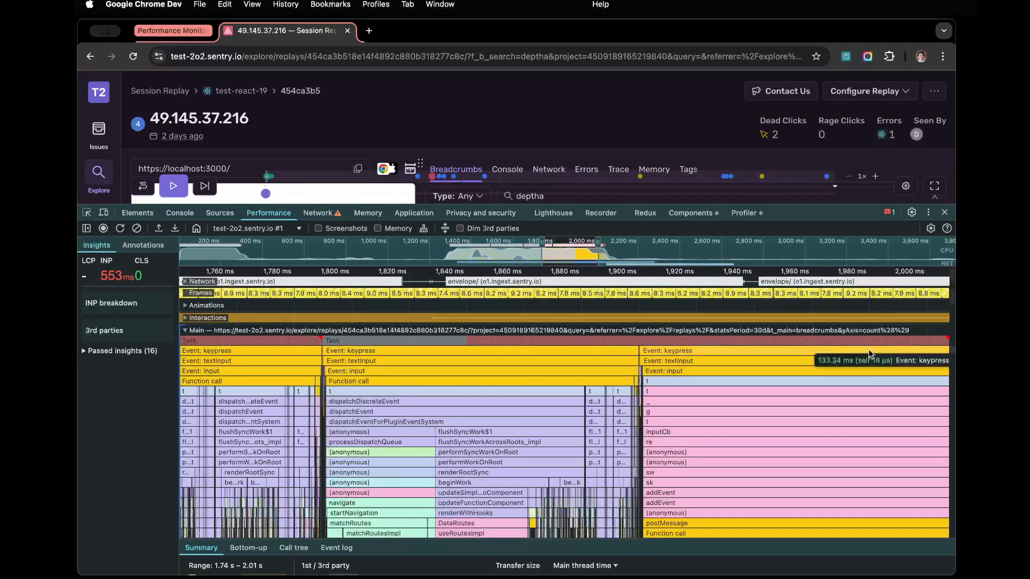
Step: Compare the third and fourth keypress tasks with the earlier ones across the whole typing sequence
{"action": "scroll", "coordinate": [536, 376], "scroll_direction": "down", "scroll_amount": 5}
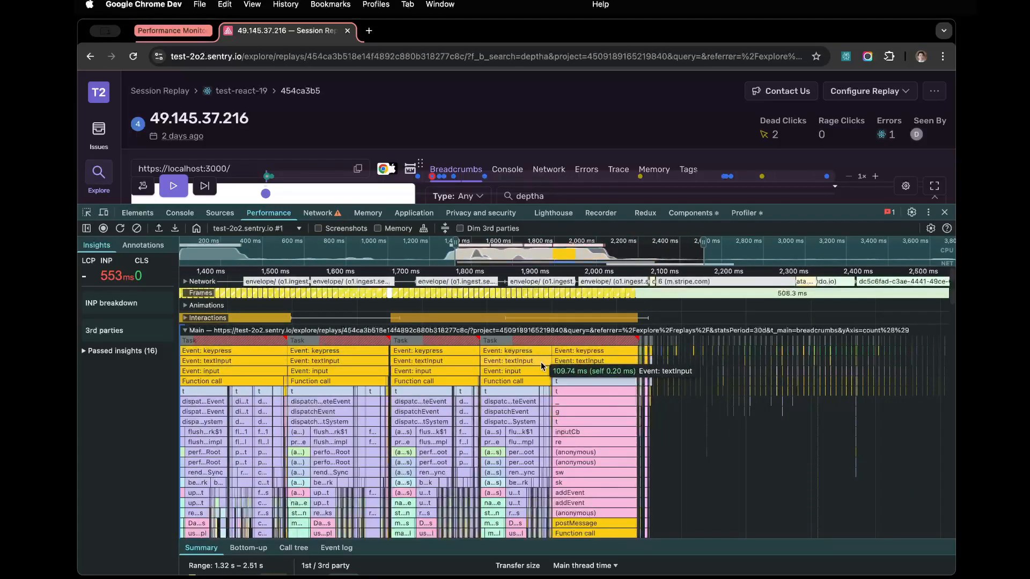
{"action": "scroll", "coordinate": [537, 376], "scroll_direction": "up", "scroll_amount": 5}
{"action": "left_click_drag", "start_coordinate": [563, 380], "coordinate": [576, 382]}
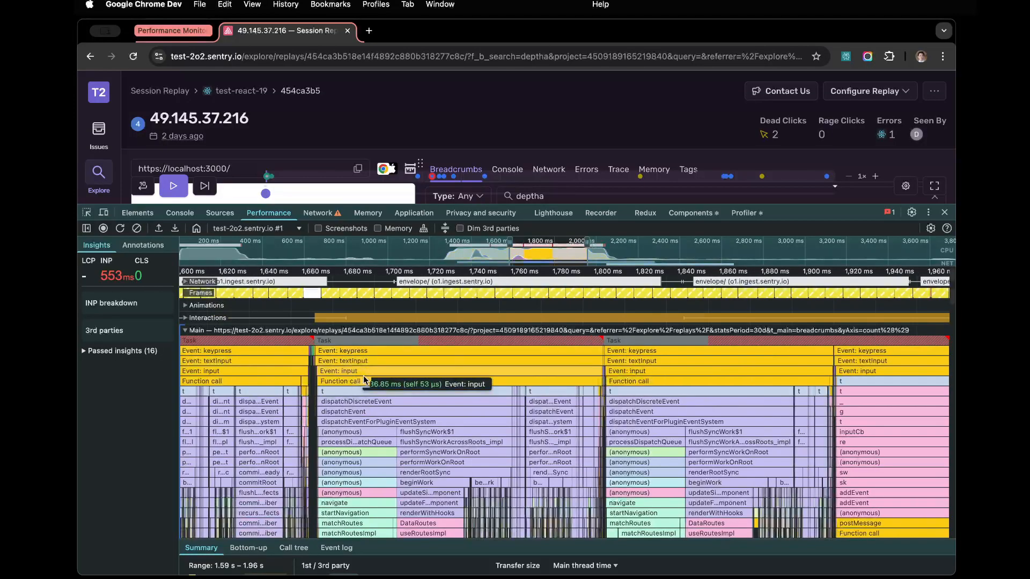
{"action": "left_click_drag", "start_coordinate": [393, 383], "coordinate": [658, 380]}
{"action": "scroll", "coordinate": [468, 375], "scroll_direction": "down", "scroll_amount": 5}
{"action": "scroll", "coordinate": [467, 373], "scroll_direction": "left", "scroll_amount": 3}
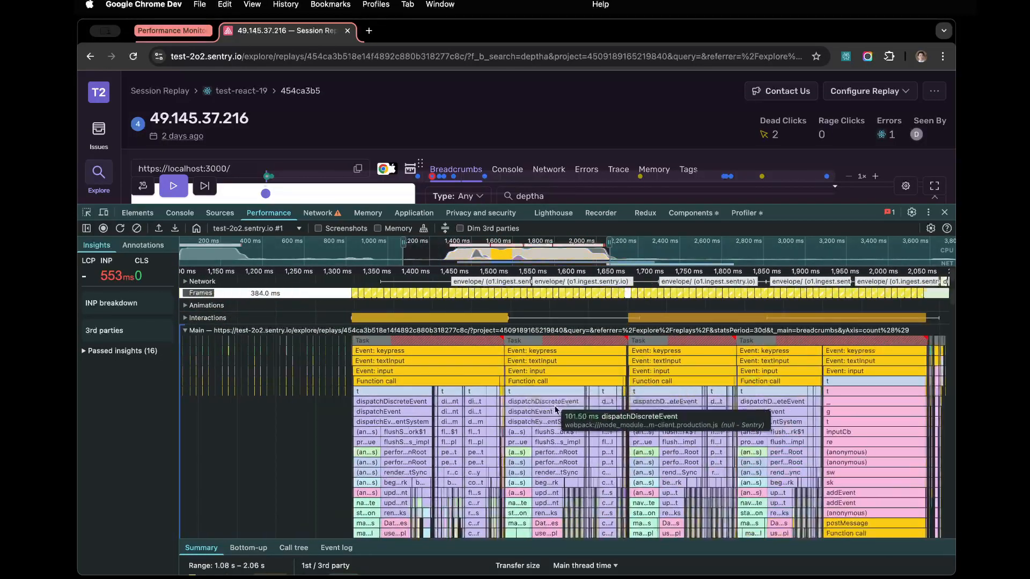
Step: Inspect the boundary between the first and second keypress tasks for layout or paint work between the input events
{"action": "scroll", "coordinate": [404, 355], "scroll_direction": "up", "scroll_amount": 3}
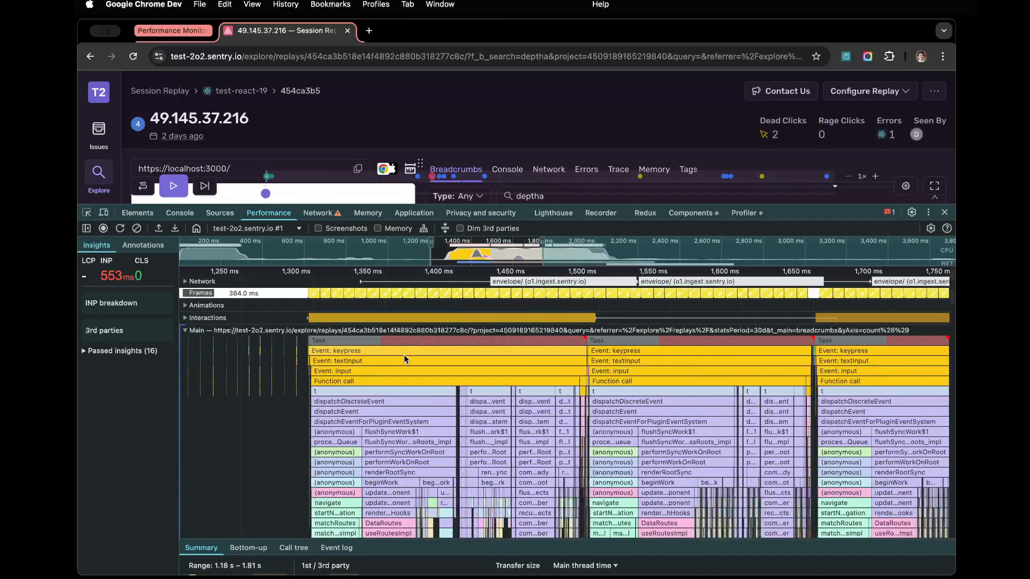
{"action": "scroll", "coordinate": [599, 375], "scroll_direction": "up", "scroll_amount": 4}
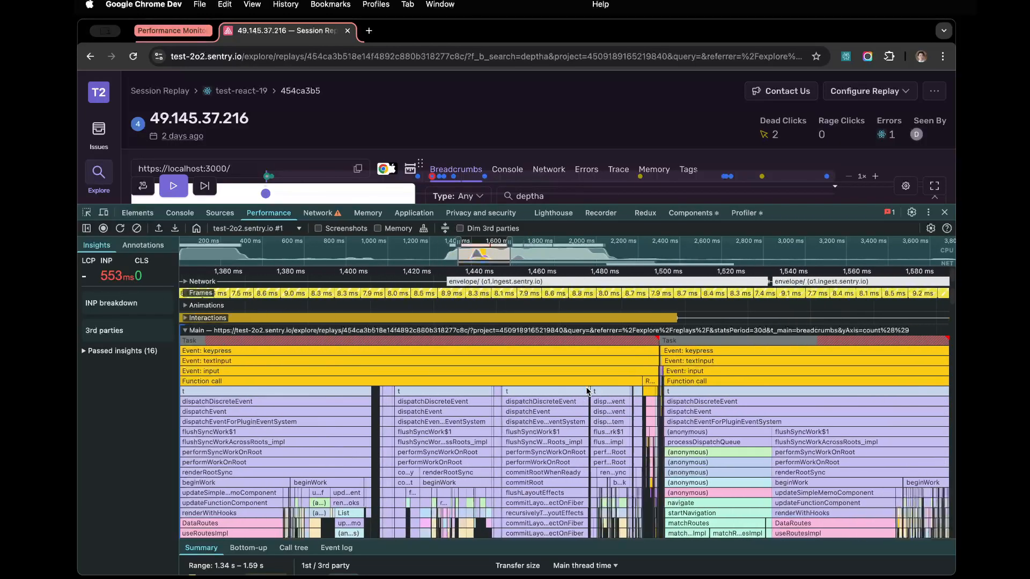
{"action": "scroll", "coordinate": [672, 379], "scroll_direction": "up", "scroll_amount": 8}
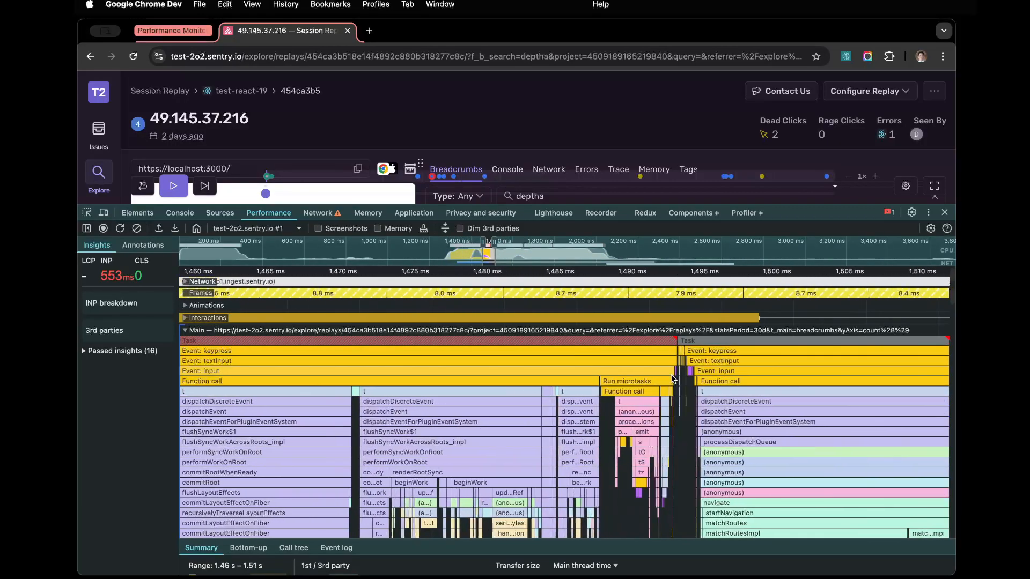
{"action": "scroll", "coordinate": [677, 365], "scroll_direction": "up", "scroll_amount": 6}
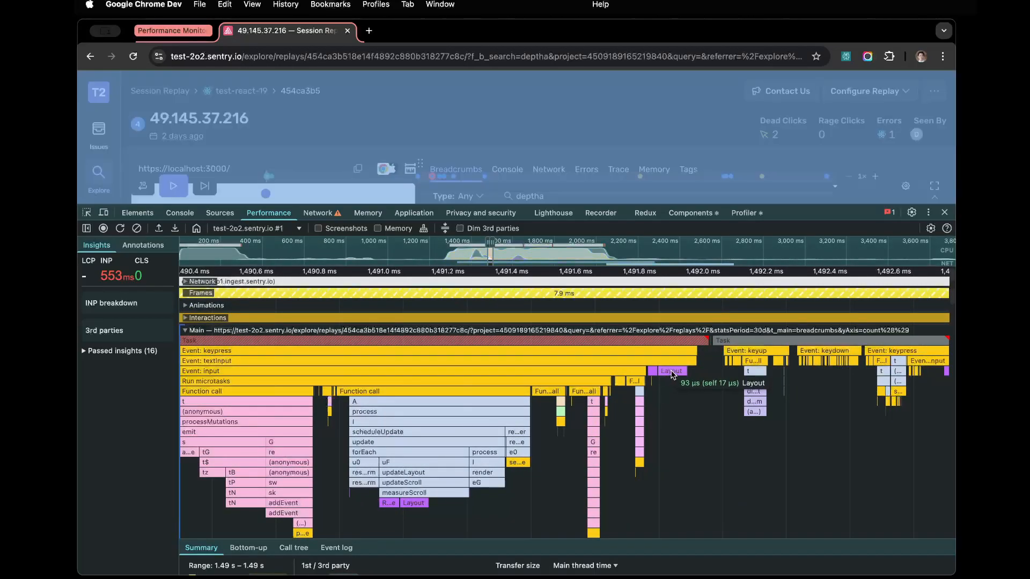
{"action": "scroll", "coordinate": [677, 371], "scroll_direction": "up", "scroll_amount": 3}
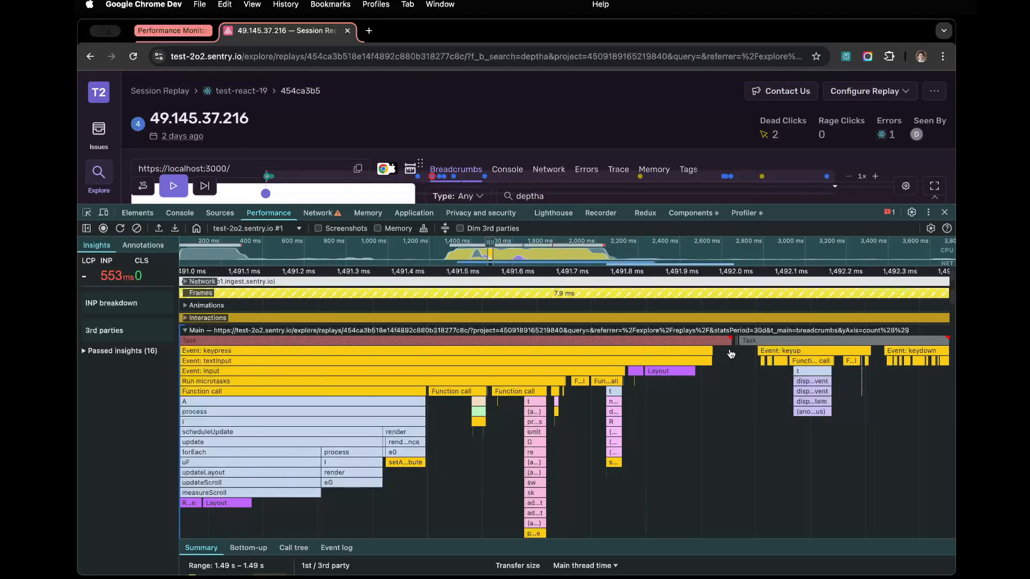
{"action": "scroll", "coordinate": [730, 354], "scroll_direction": "up", "scroll_amount": 2}
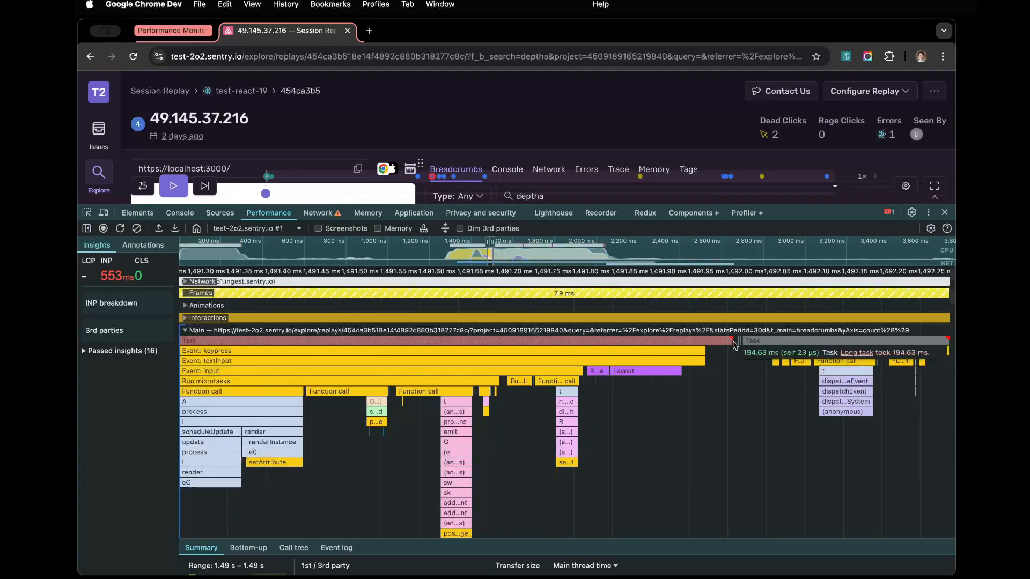
{"action": "scroll", "coordinate": [558, 428], "scroll_direction": "down", "scroll_amount": 10}
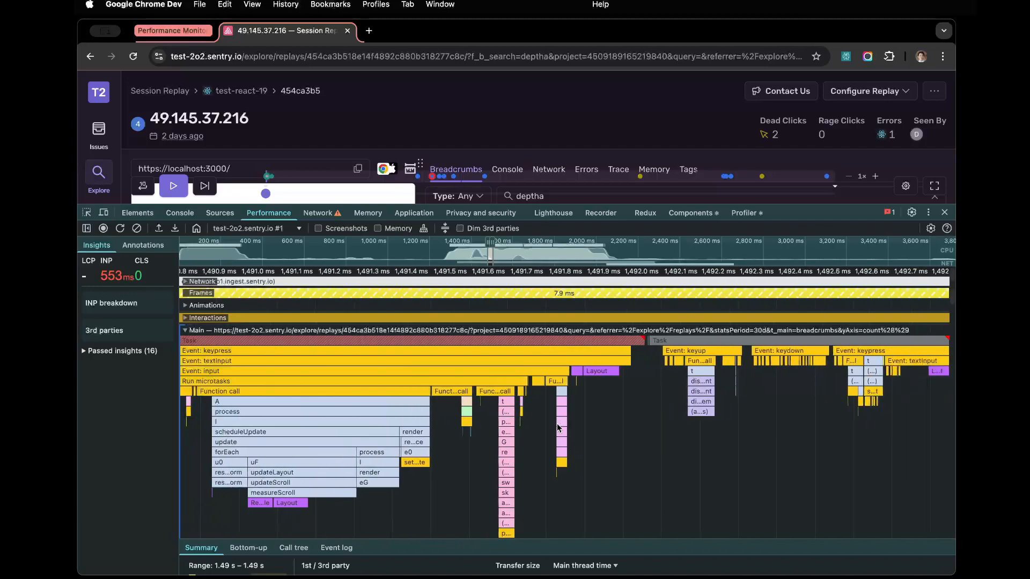
{"action": "scroll", "coordinate": [558, 428], "scroll_direction": "up", "scroll_amount": 1}
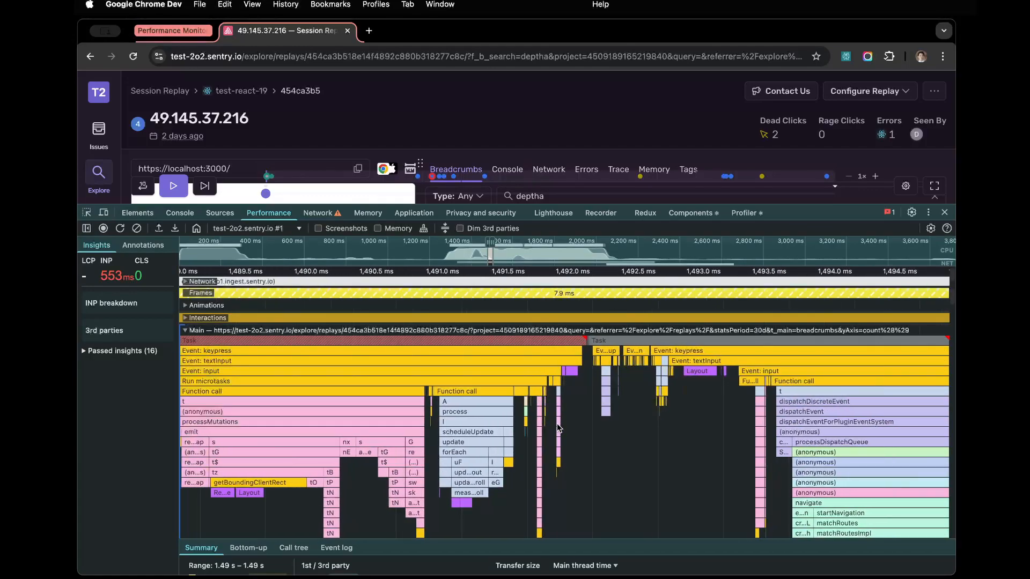
Step: Compare the rendering work at the boundary between the second and third keypress tasks with that between the first and second
{"action": "scroll", "coordinate": [621, 349], "scroll_direction": "down", "scroll_amount": 12}
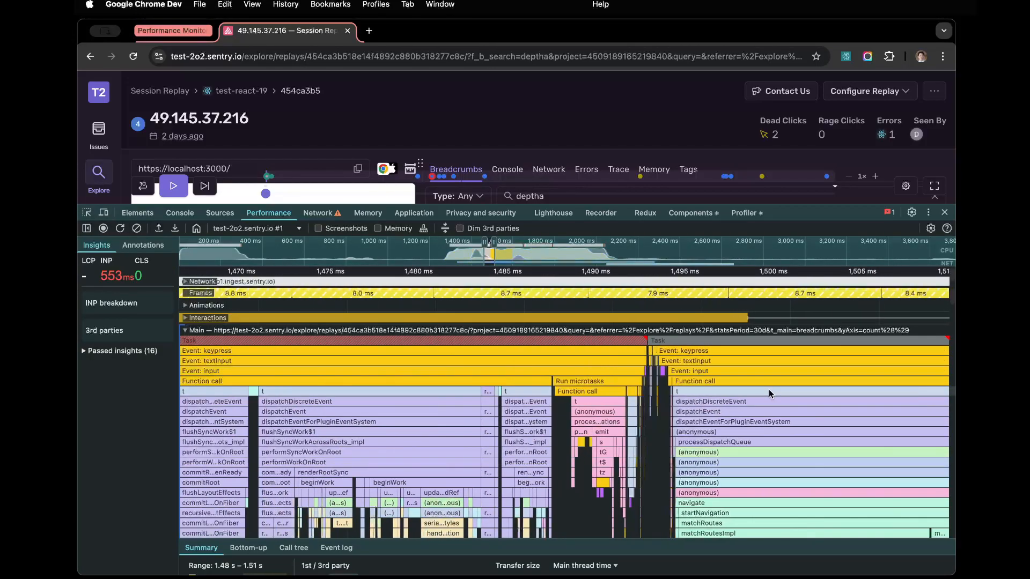
{"action": "scroll", "coordinate": [567, 397], "scroll_direction": "down", "scroll_amount": 9}
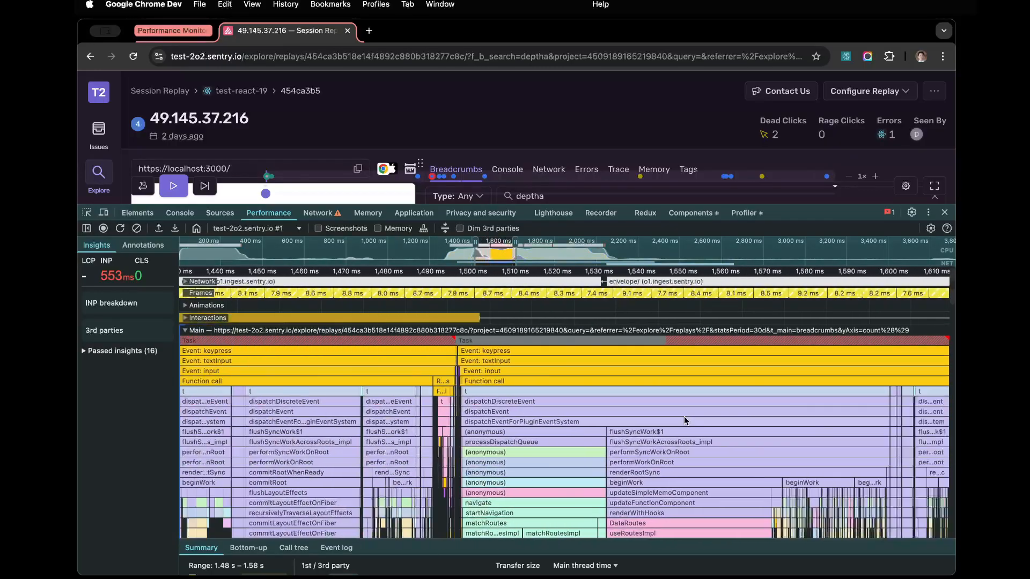
{"action": "scroll", "coordinate": [684, 416], "scroll_direction": "right", "scroll_amount": 3}
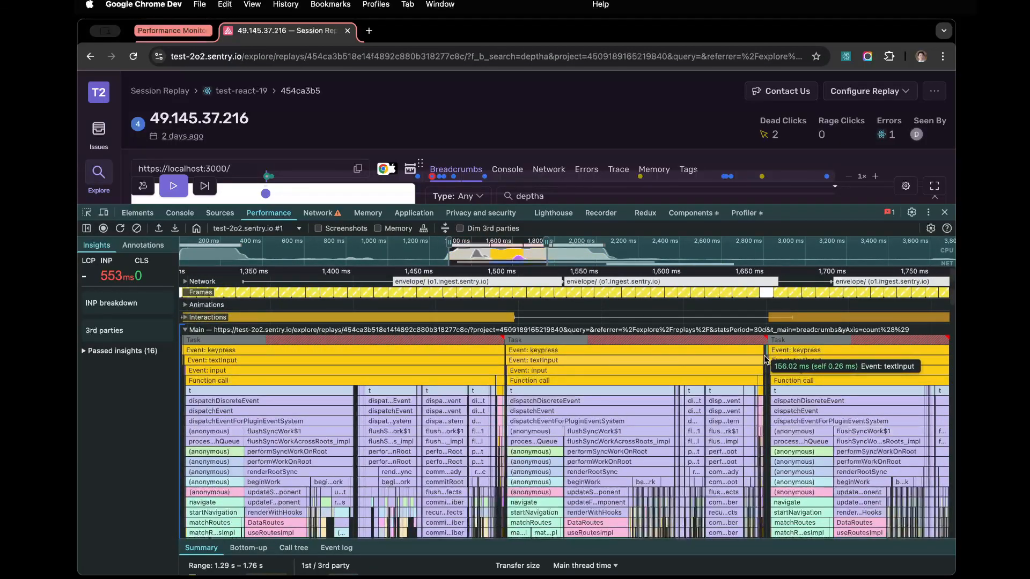
{"action": "scroll", "coordinate": [769, 358], "scroll_direction": "up", "scroll_amount": 14}
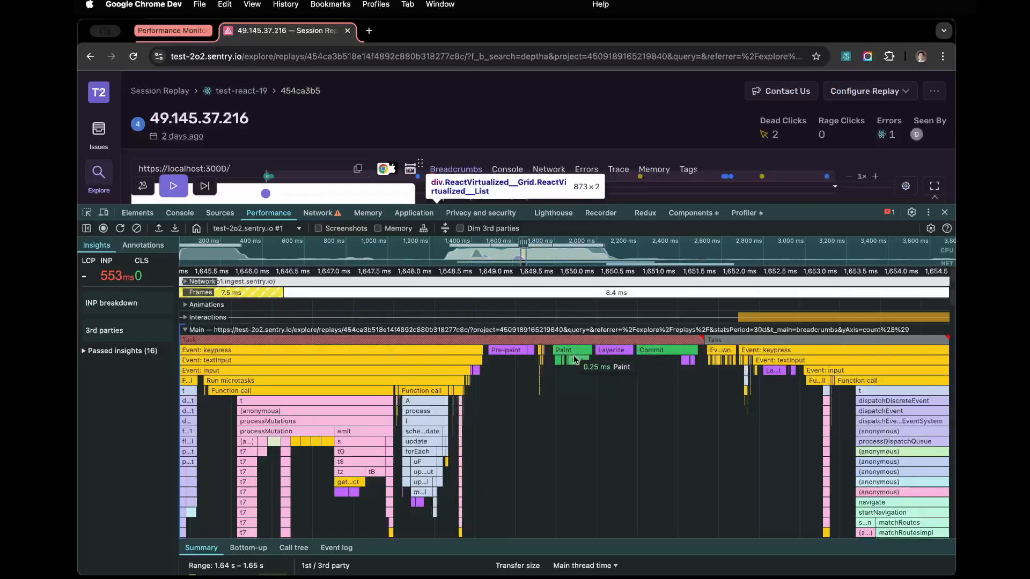
{"action": "scroll", "coordinate": [529, 379], "scroll_direction": "down", "scroll_amount": 15}
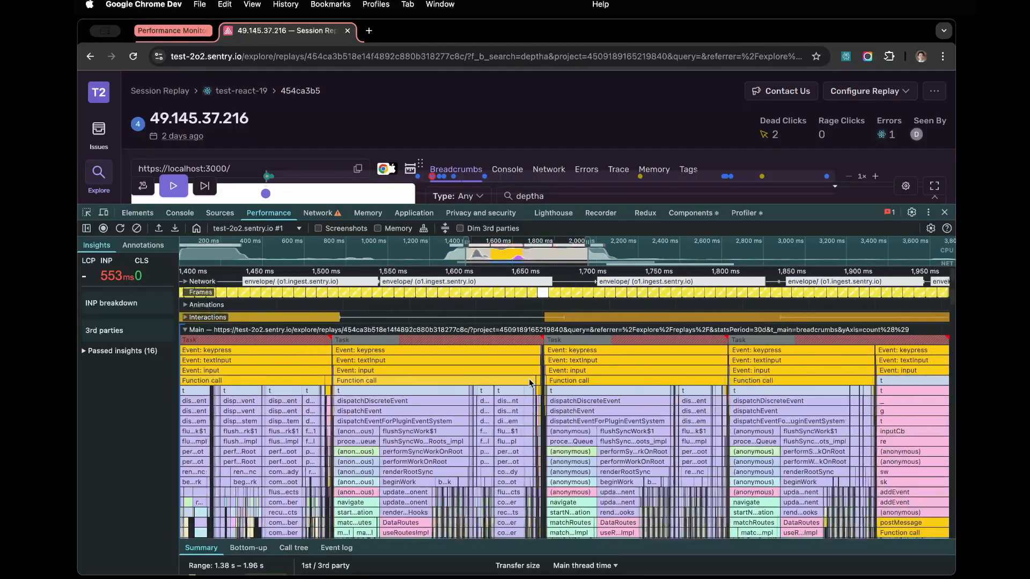
{"action": "scroll", "coordinate": [356, 381], "scroll_direction": "up", "scroll_amount": 5}
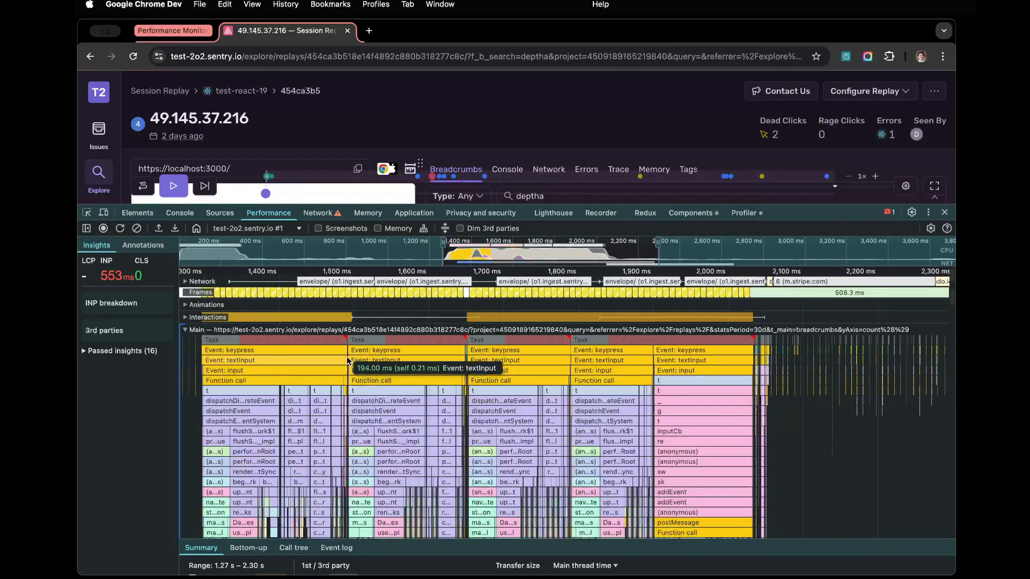
{"action": "scroll", "coordinate": [346, 356], "scroll_direction": "up", "scroll_amount": 20}
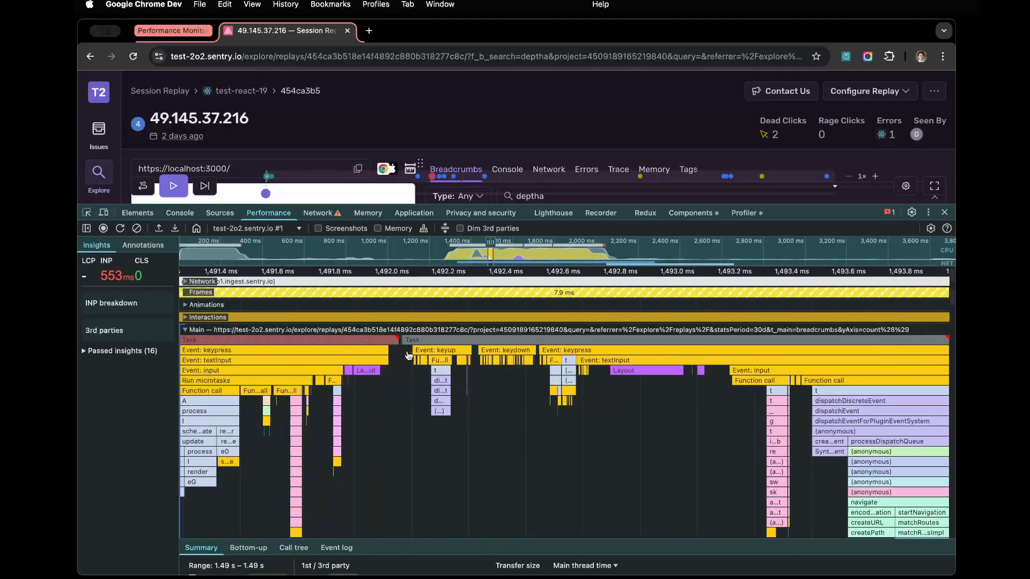
Step: Recheck the boundary between the first and second keypress tasks for a paint between the end of one event and the start of the next
{"action": "scroll", "coordinate": [408, 355], "scroll_direction": "down", "scroll_amount": 10}
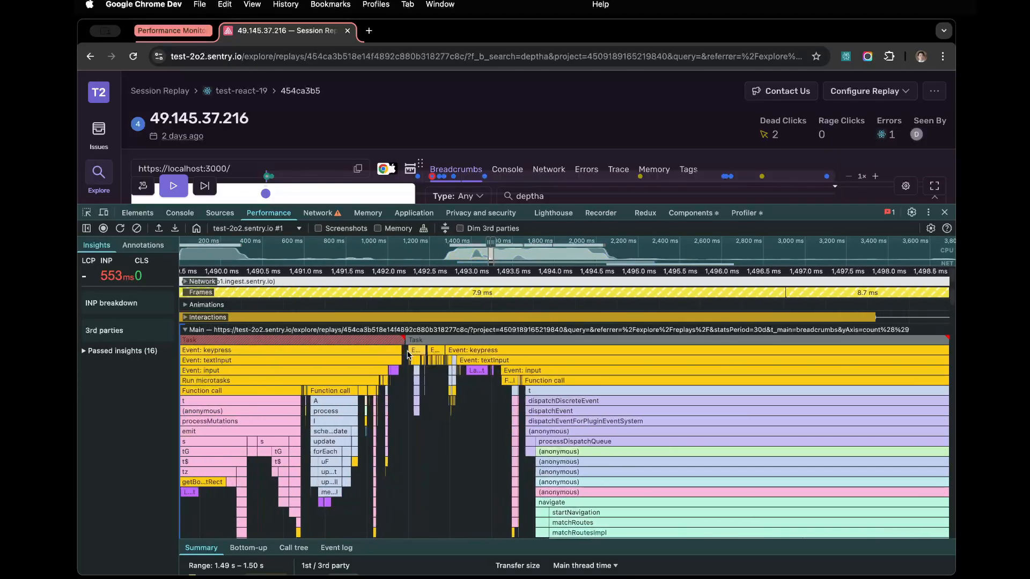
{"action": "scroll", "coordinate": [408, 355], "scroll_direction": "down", "scroll_amount": 15}
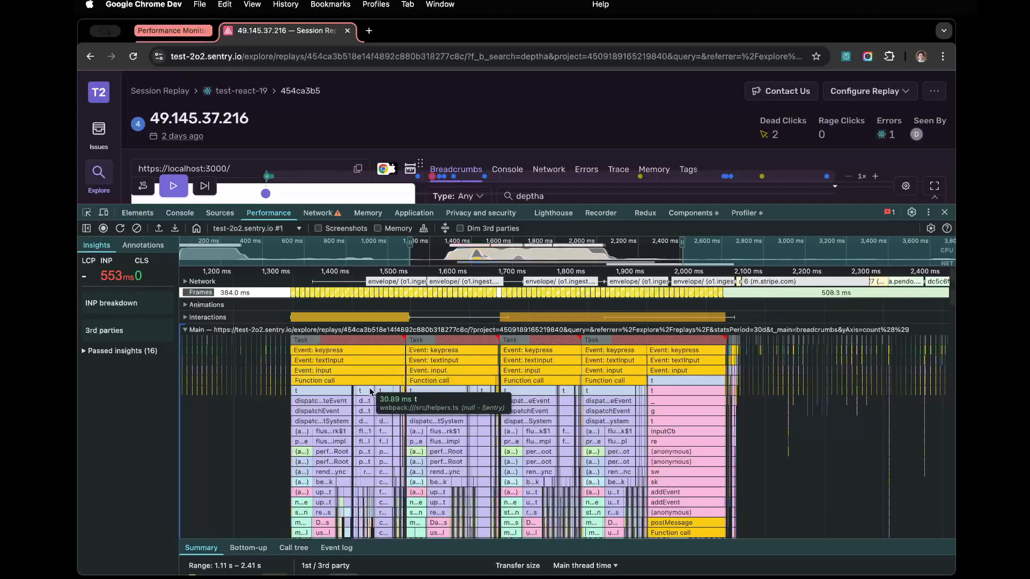
{"action": "scroll", "coordinate": [351, 378], "scroll_direction": "up", "scroll_amount": 9}
{"action": "left_click_drag", "start_coordinate": [626, 362], "coordinate": [598, 363]}
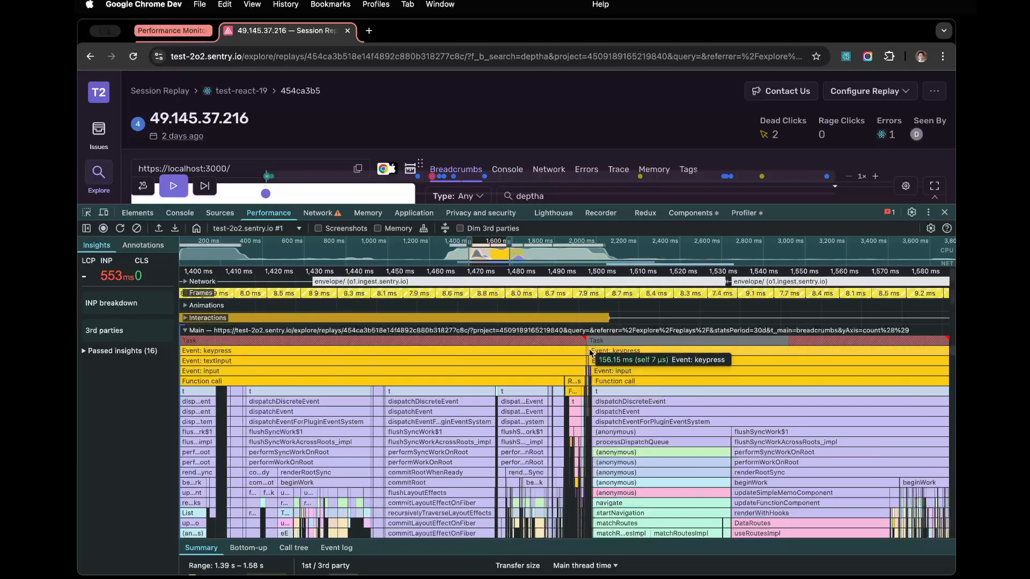
{"action": "scroll", "coordinate": [589, 351], "scroll_direction": "up", "scroll_amount": 15}
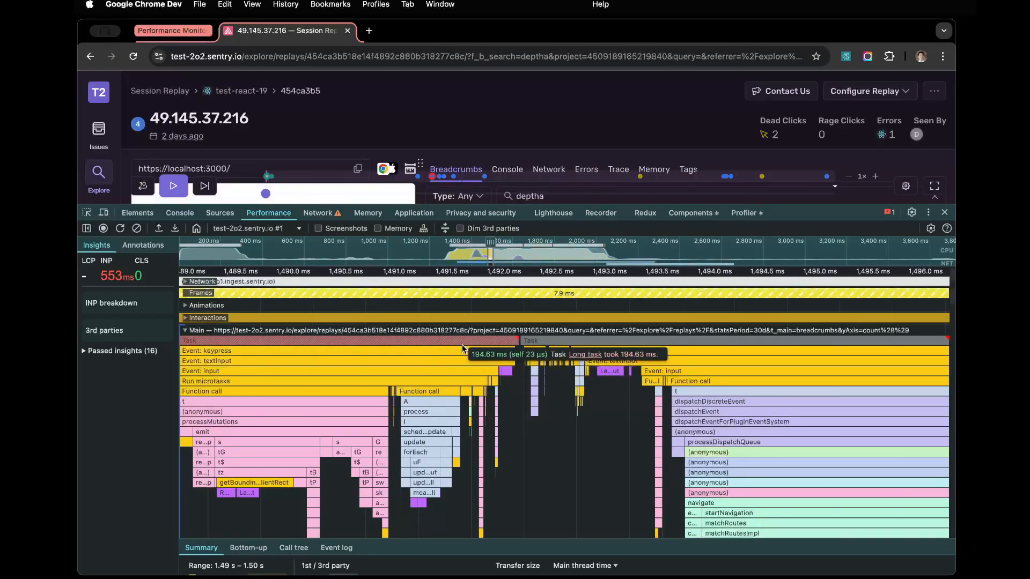
{"action": "scroll", "coordinate": [461, 359], "scroll_direction": "down", "scroll_amount": 4}
{"action": "scroll", "coordinate": [460, 358], "scroll_direction": "up", "scroll_amount": 6}
{"action": "scroll", "coordinate": [460, 358], "scroll_direction": "down", "scroll_amount": 6}
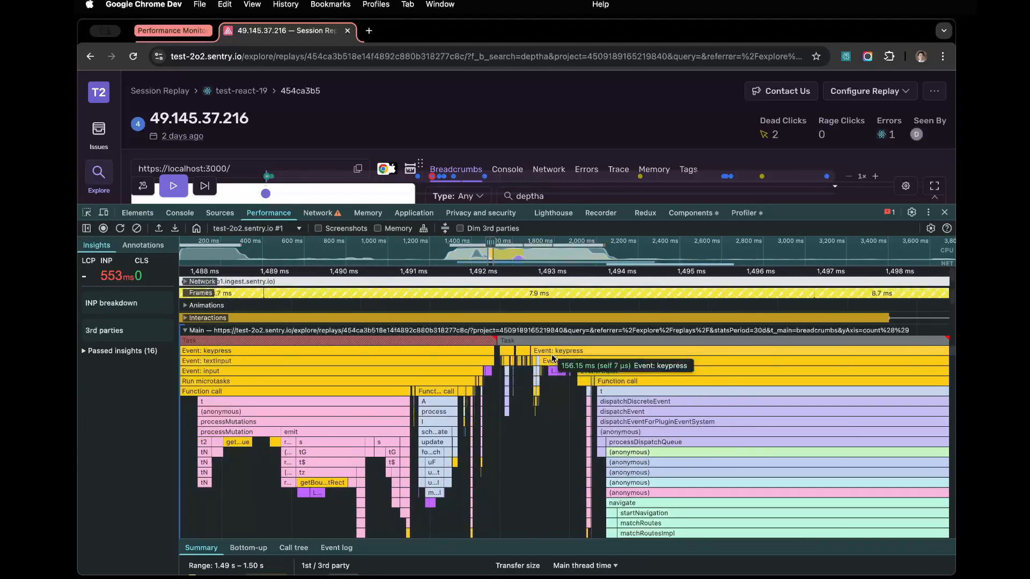
Step: Review the full typing sequence and compare the first four keypress tasks side by side
{"action": "scroll", "coordinate": [529, 397], "scroll_direction": "down", "scroll_amount": 15}
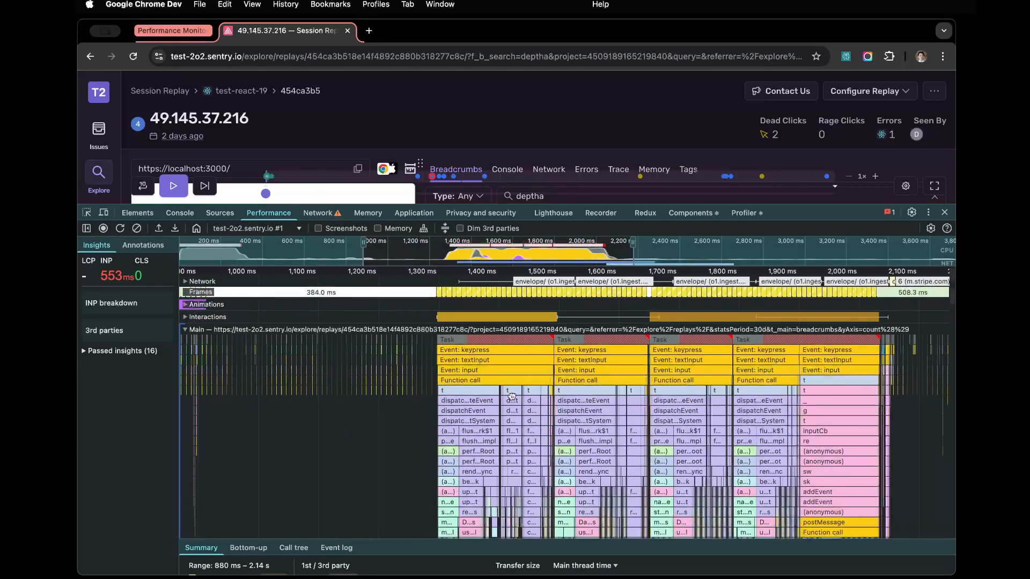
{"action": "scroll", "coordinate": [528, 396], "scroll_direction": "right", "scroll_amount": 3}
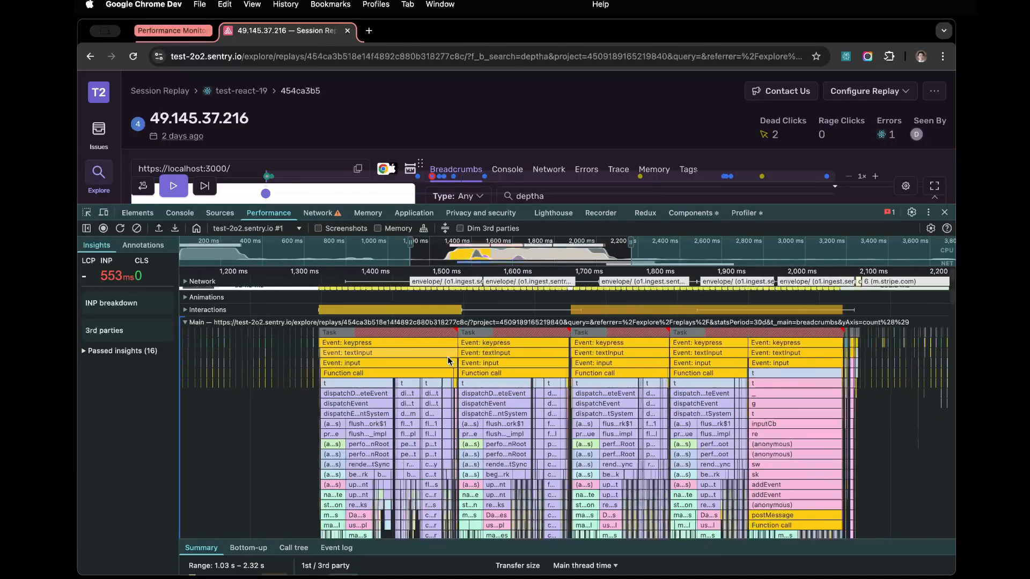
{"action": "scroll", "coordinate": [448, 356], "scroll_direction": "up", "scroll_amount": 3}
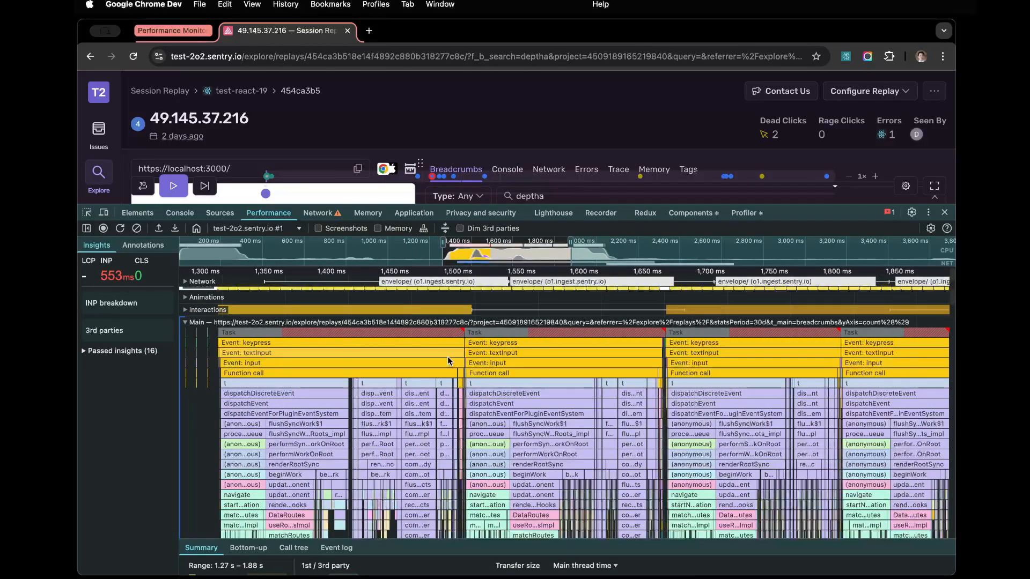
Step: Enlarge the page area above DevTools, clear the breadcrumb search and retype the query as "dep"
{"action": "left_click_drag", "start_coordinate": [854, 209], "coordinate": [859, 309]}
{"action": "key", "text": "BackSpace"}
{"action": "key", "text": "BackSpace"}
{"action": "key", "text": "BackSpace"}
{"action": "key", "text": "BackSpace"}
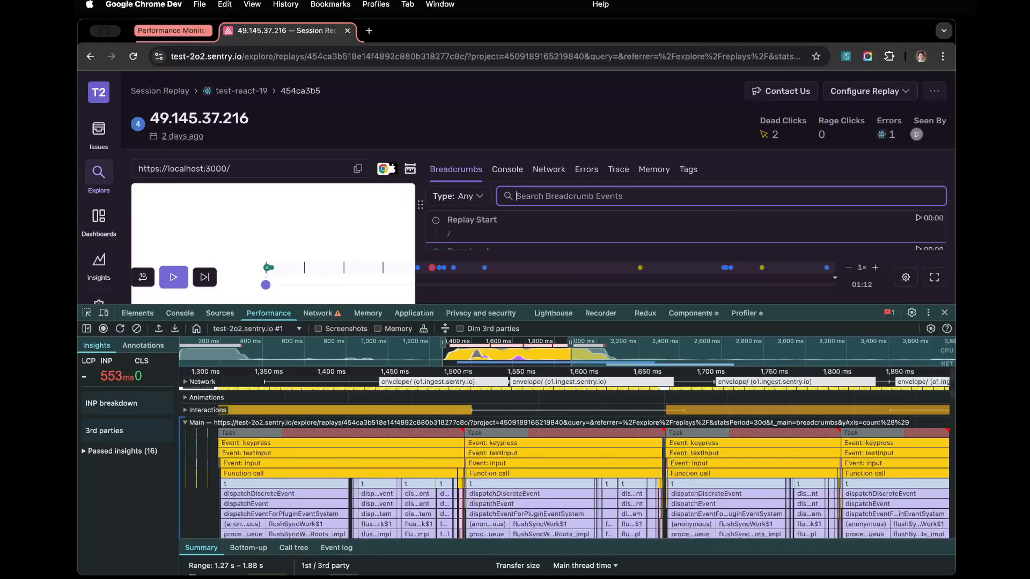
{"action": "type", "text": "d"}
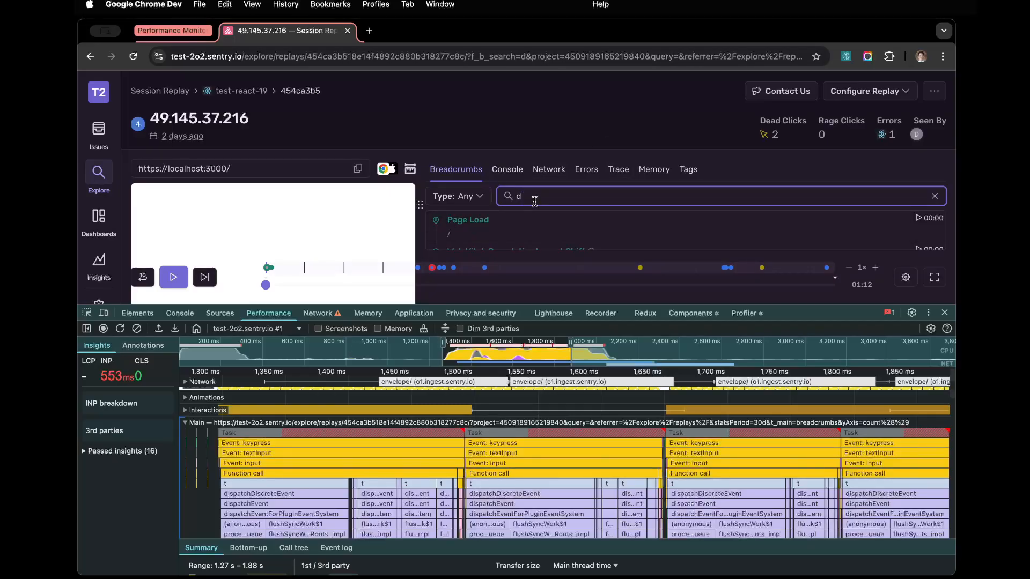
{"action": "type", "text": "ep"}
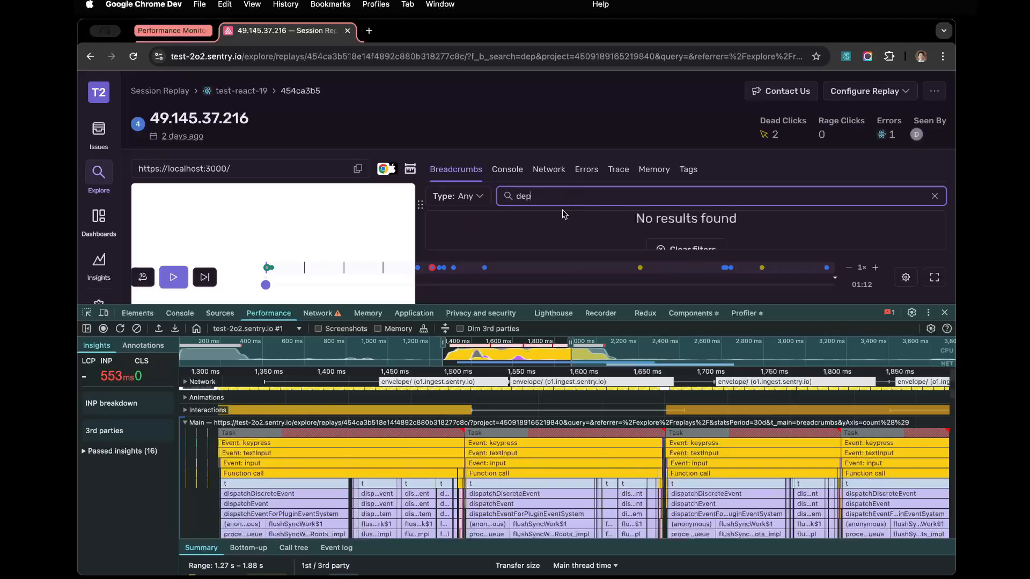
Step: Compare the gap after the first keypress task with the paint and commit work at the end of the second one
{"action": "scroll", "coordinate": [451, 451], "scroll_direction": "up", "scroll_amount": 10}
{"action": "scroll", "coordinate": [451, 450], "scroll_direction": "up", "scroll_amount": 7}
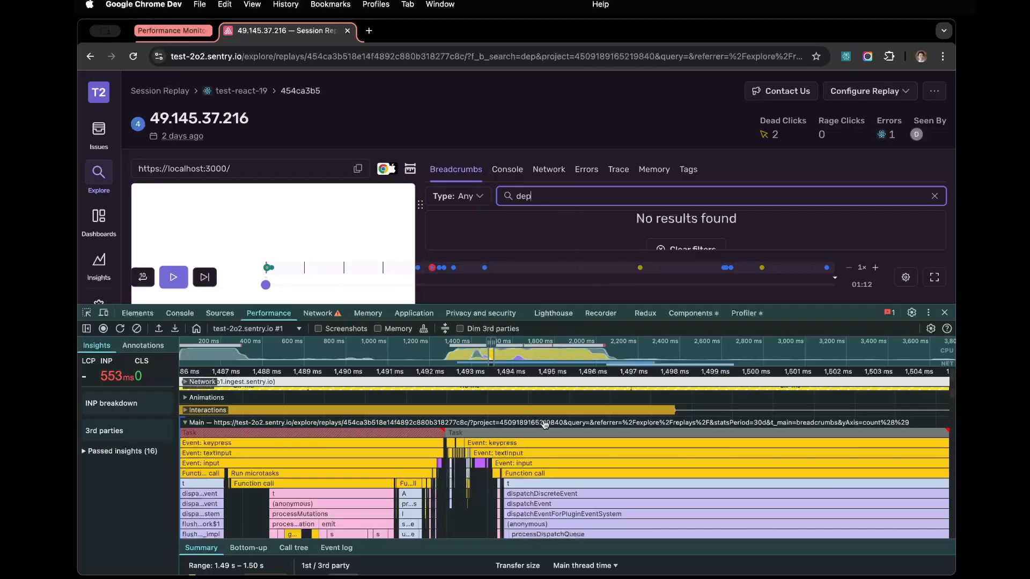
{"action": "scroll", "coordinate": [545, 413], "scroll_direction": "down", "scroll_amount": 12}
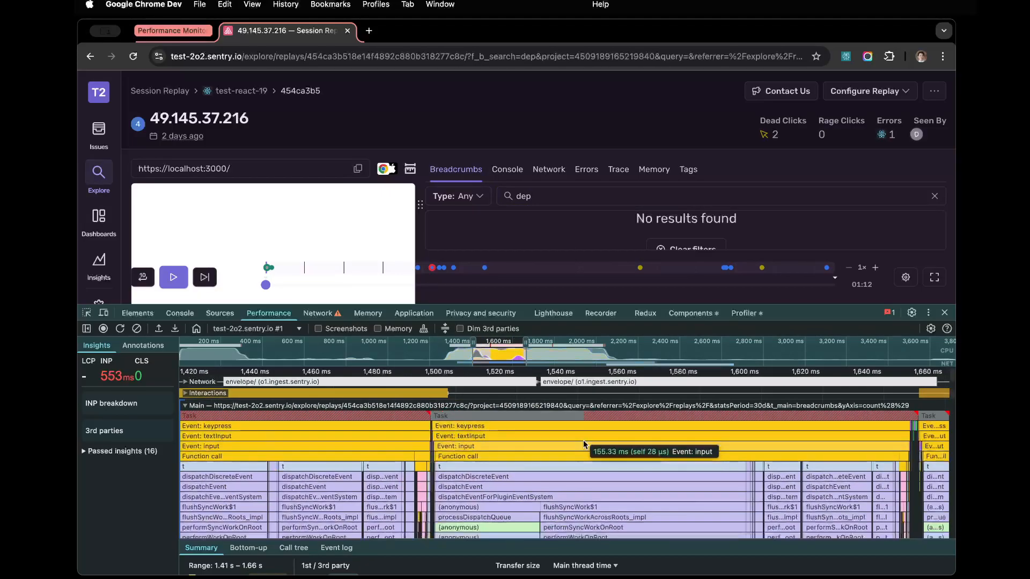
{"action": "scroll", "coordinate": [583, 440], "scroll_direction": "down", "scroll_amount": 4}
{"action": "left_click_drag", "start_coordinate": [584, 440], "coordinate": [507, 444]}
{"action": "scroll", "coordinate": [427, 438], "scroll_direction": "up", "scroll_amount": 5}
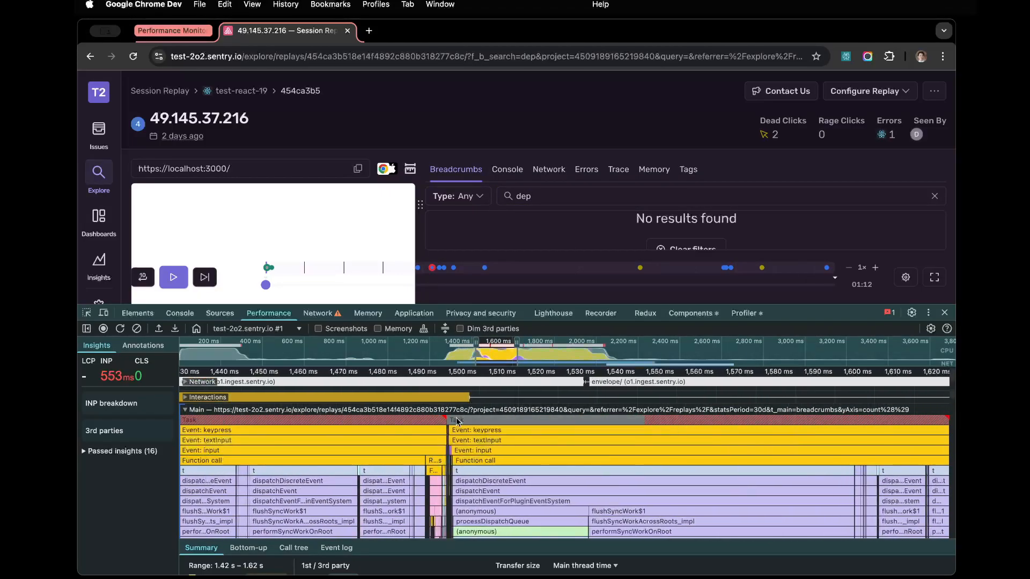
{"action": "scroll", "coordinate": [410, 456], "scroll_direction": "down", "scroll_amount": 6}
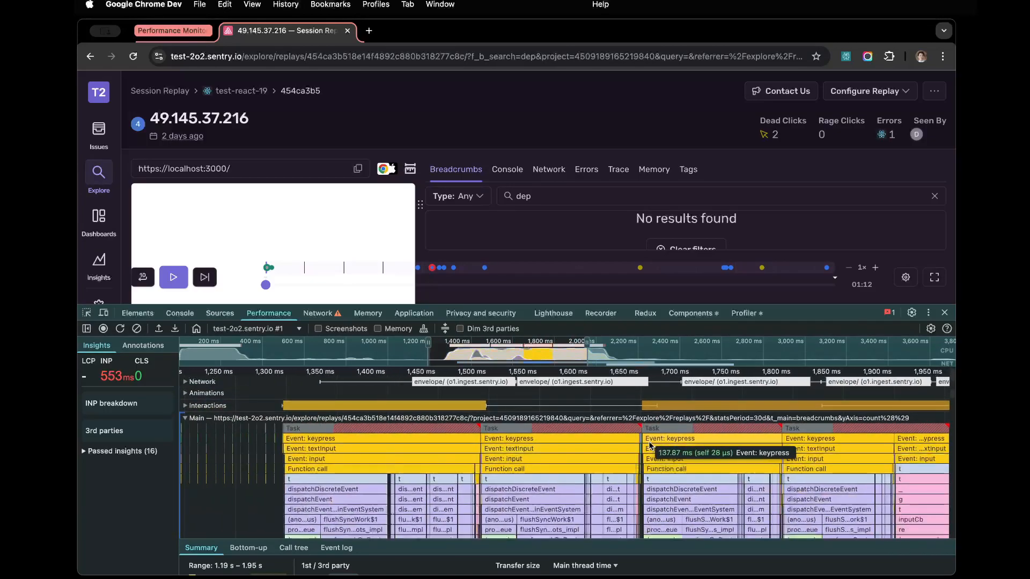
{"action": "scroll", "coordinate": [617, 443], "scroll_direction": "up", "scroll_amount": 10}
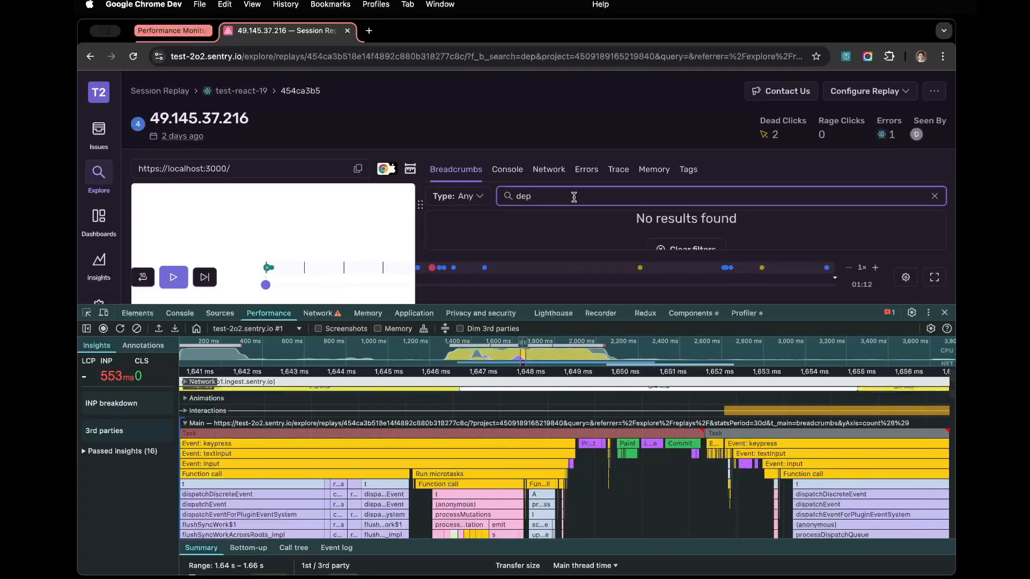
Step: Clear the breadcrumb search and enter "de" to reproduce the state after two keystrokes
{"action": "key", "text": "BackSpace"}
{"action": "key", "text": "BackSpace"}
{"action": "key", "text": "BackSpace"}
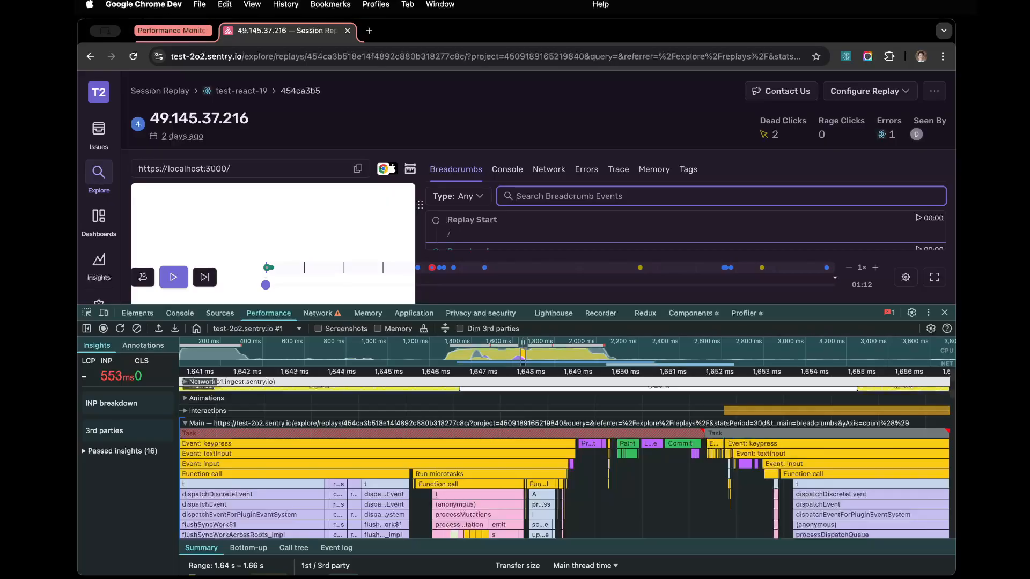
{"action": "type", "text": "de"}
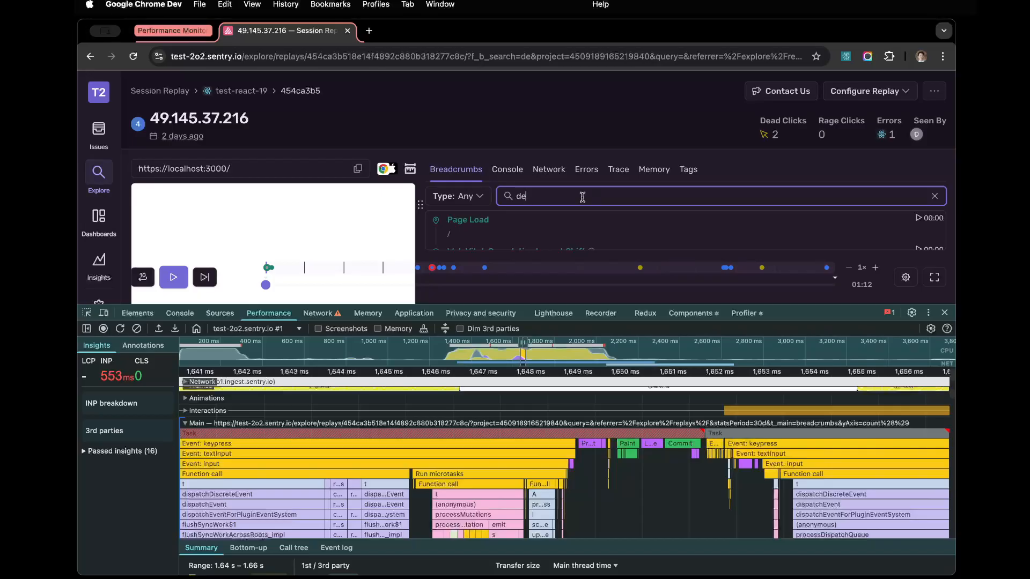
Step: Examine the long task holding the last two keypress events in relation to the earlier keypress tasks
{"action": "scroll", "coordinate": [687, 479], "scroll_direction": "down", "scroll_amount": 10}
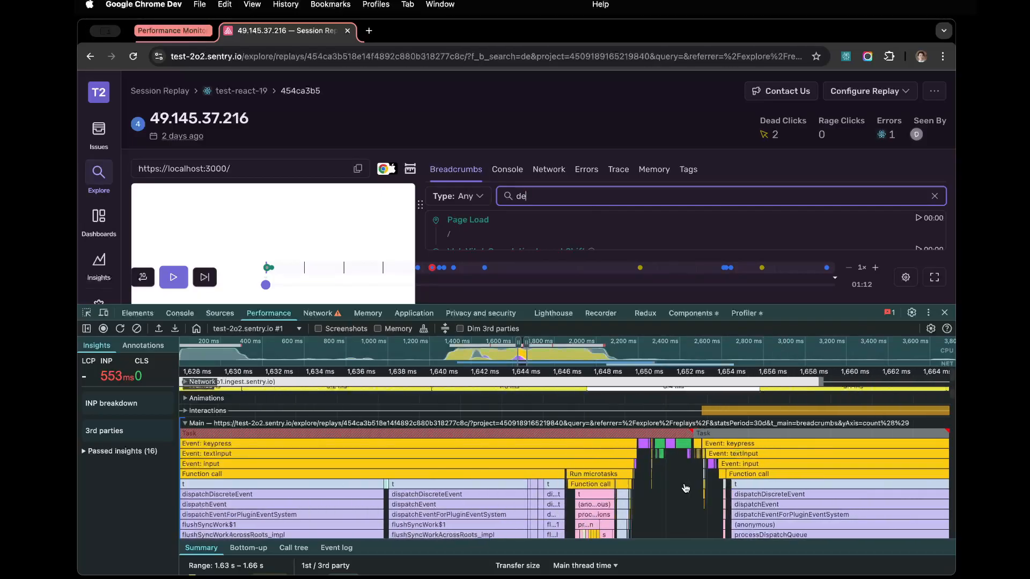
{"action": "scroll", "coordinate": [685, 487], "scroll_direction": "down", "scroll_amount": 10}
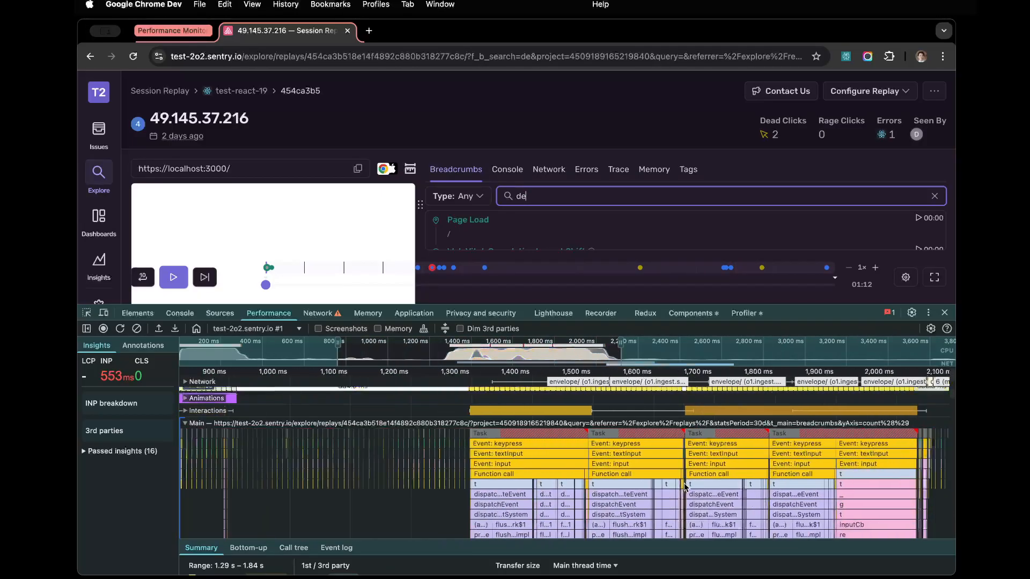
{"action": "scroll", "coordinate": [602, 453], "scroll_direction": "up", "scroll_amount": 10}
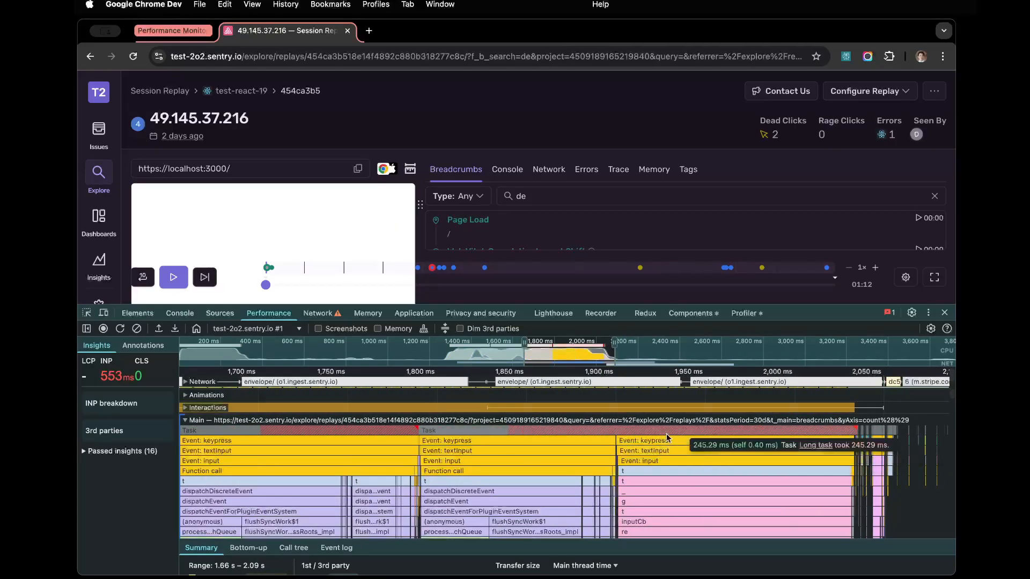
{"action": "scroll", "coordinate": [617, 455], "scroll_direction": "up", "scroll_amount": 5}
{"action": "scroll", "coordinate": [545, 464], "scroll_direction": "down", "scroll_amount": 2}
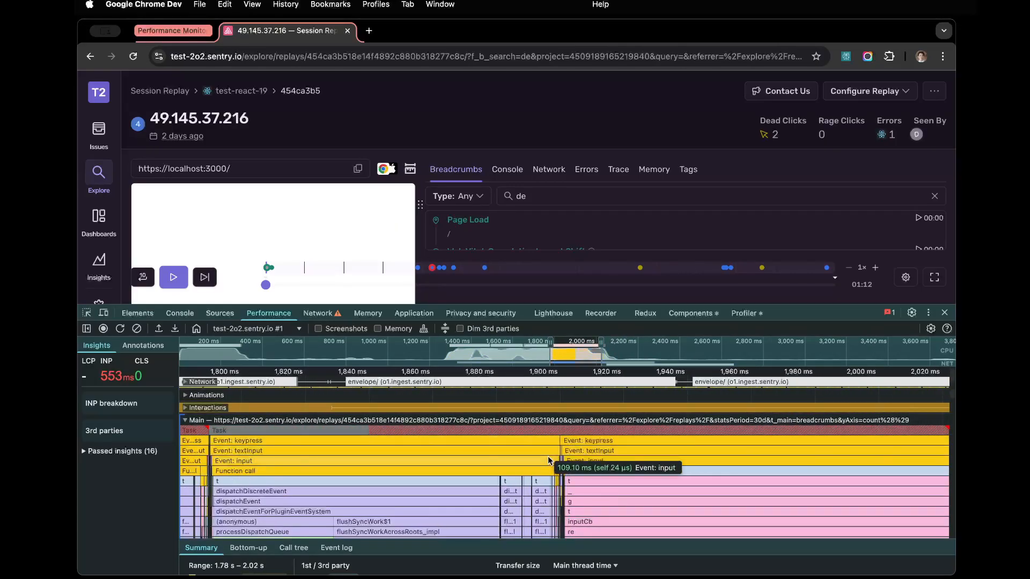
{"action": "scroll", "coordinate": [677, 455], "scroll_direction": "down", "scroll_amount": 7}
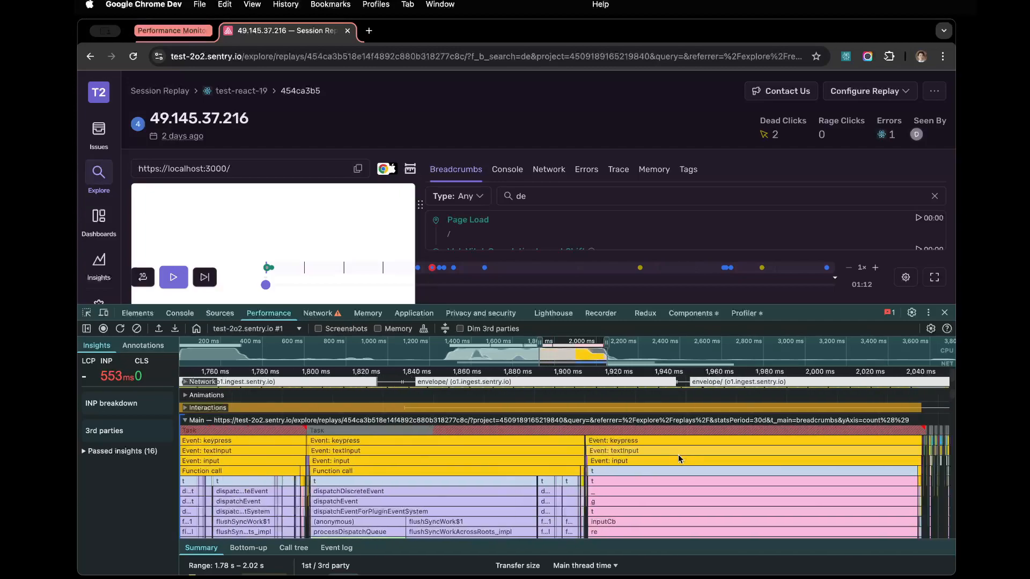
Step: Inspect the end of the final keypress event for the rendering work that follows it, within the whole typing sequence
{"action": "scroll", "coordinate": [719, 437], "scroll_direction": "up", "scroll_amount": 9}
{"action": "scroll", "coordinate": [720, 437], "scroll_direction": "up", "scroll_amount": 3}
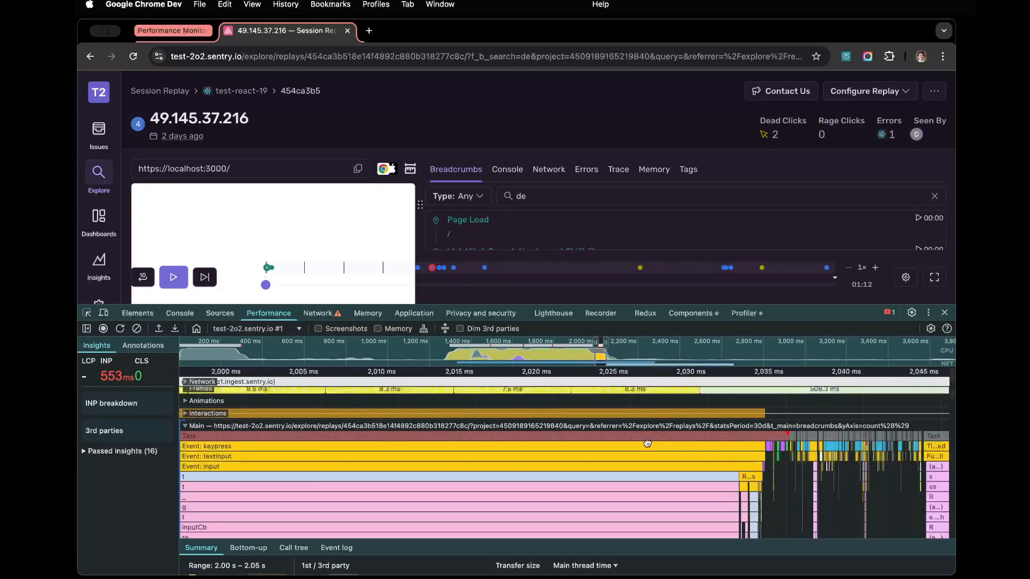
{"action": "scroll", "coordinate": [803, 449], "scroll_direction": "down", "scroll_amount": 8}
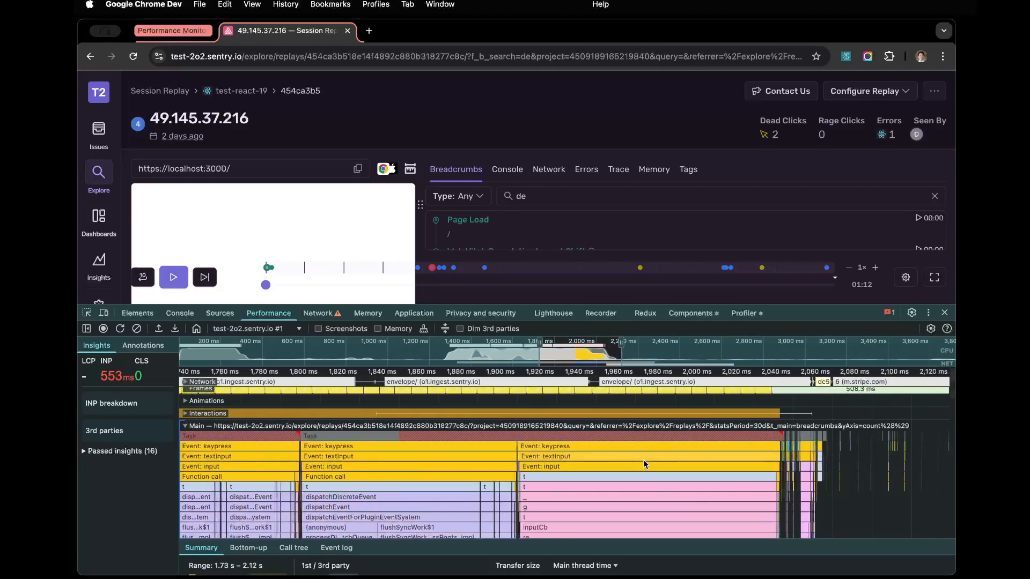
{"action": "scroll", "coordinate": [611, 453], "scroll_direction": "down", "scroll_amount": 2}
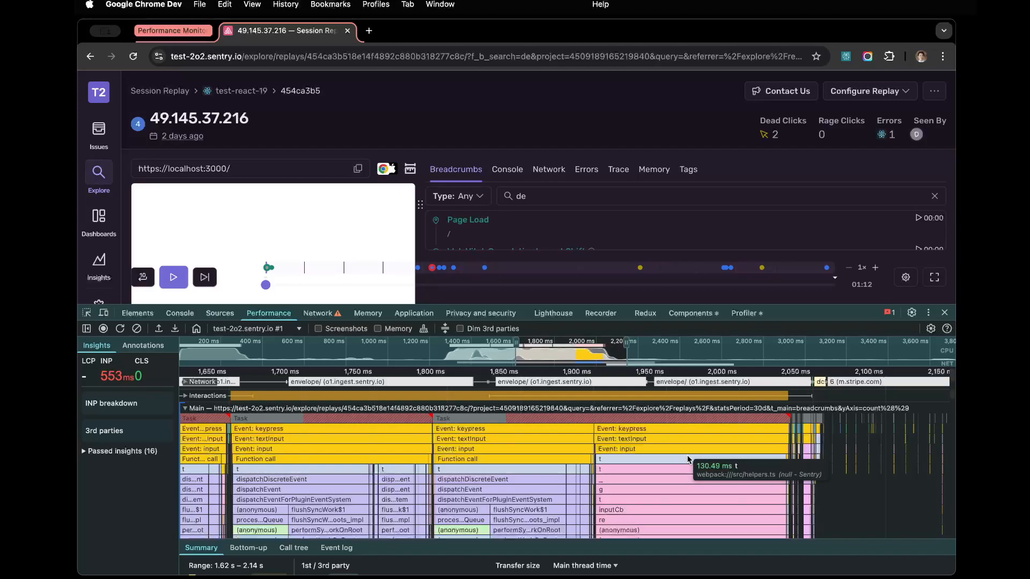
{"action": "scroll", "coordinate": [791, 443], "scroll_direction": "up", "scroll_amount": 10}
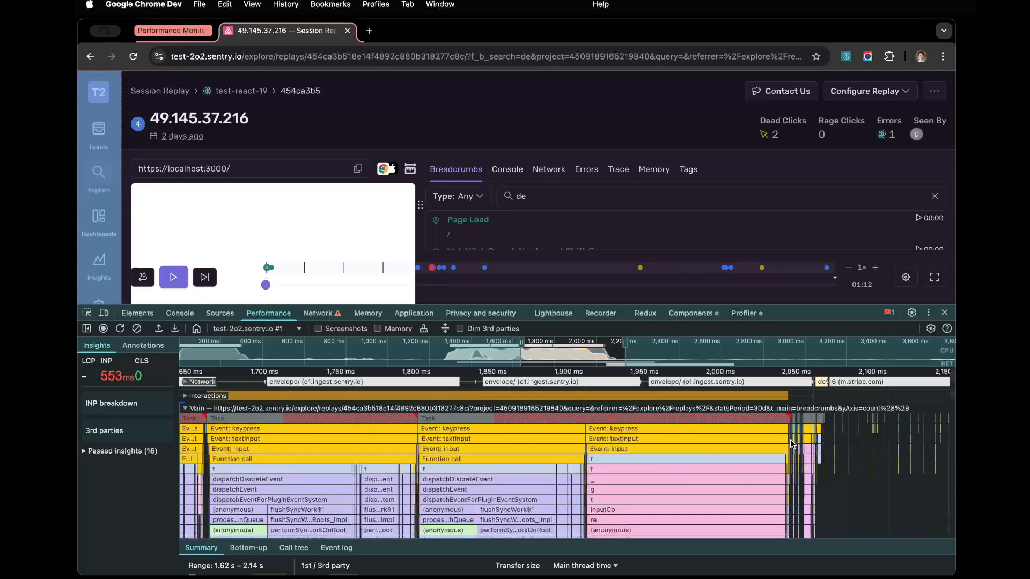
{"action": "scroll", "coordinate": [671, 470], "scroll_direction": "down", "scroll_amount": 15}
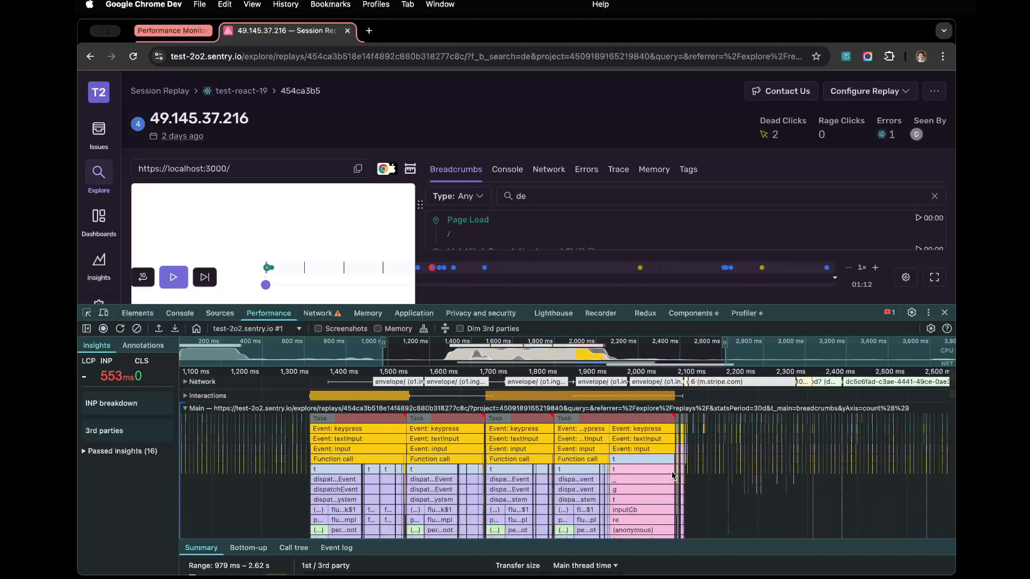
Step: Enlarge the DevTools pane and focus the flame chart on the first keypress task
{"action": "left_click_drag", "start_coordinate": [819, 305], "coordinate": [819, 213]}
{"action": "scroll", "coordinate": [410, 428], "scroll_direction": "up", "scroll_amount": 5}
{"action": "scroll", "coordinate": [407, 423], "scroll_direction": "down", "scroll_amount": 1}
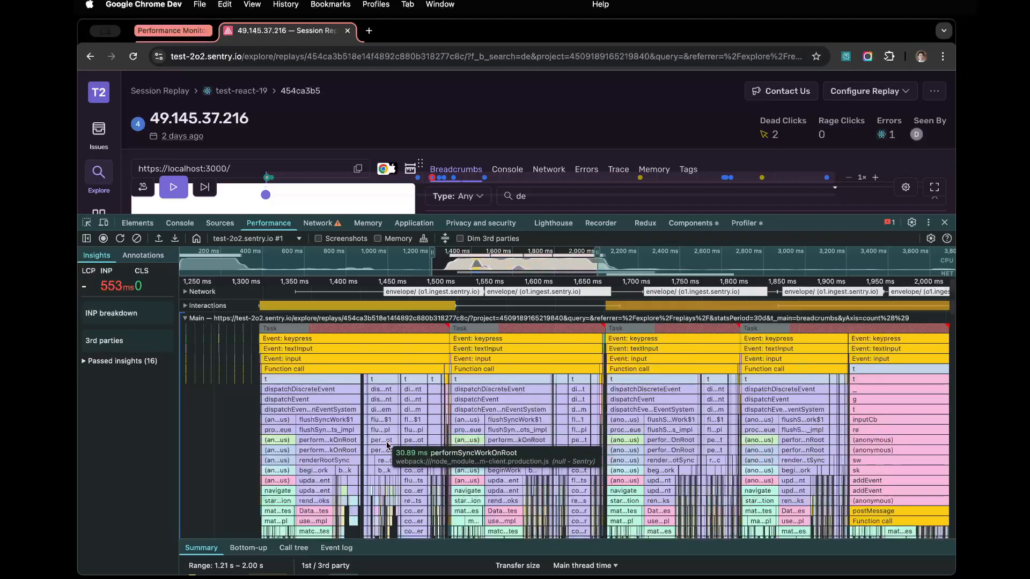
{"action": "scroll", "coordinate": [376, 424], "scroll_direction": "up", "scroll_amount": 5}
{"action": "scroll", "coordinate": [418, 419], "scroll_direction": "right", "scroll_amount": 2}
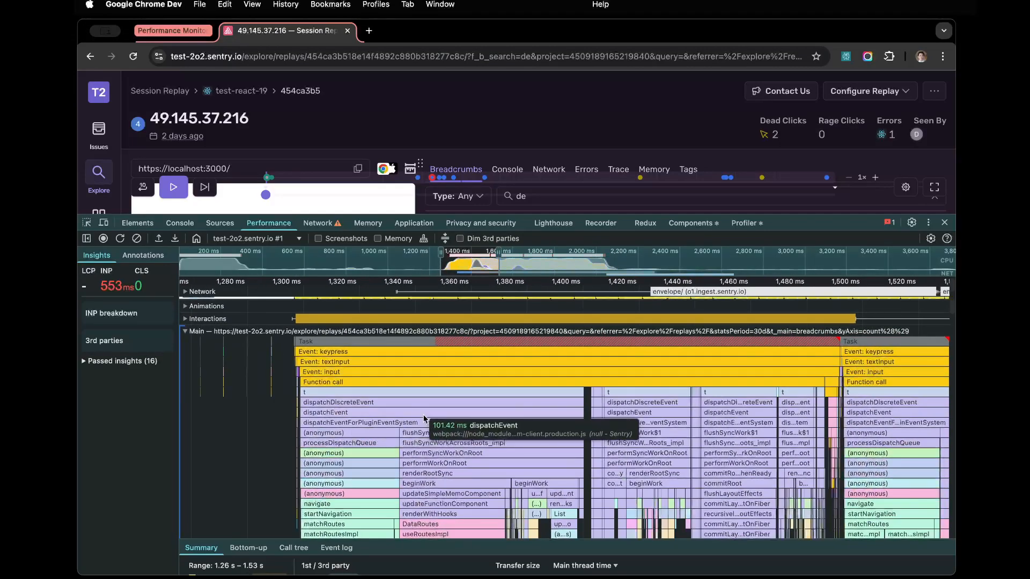
{"action": "scroll", "coordinate": [429, 402], "scroll_direction": "up", "scroll_amount": 2}
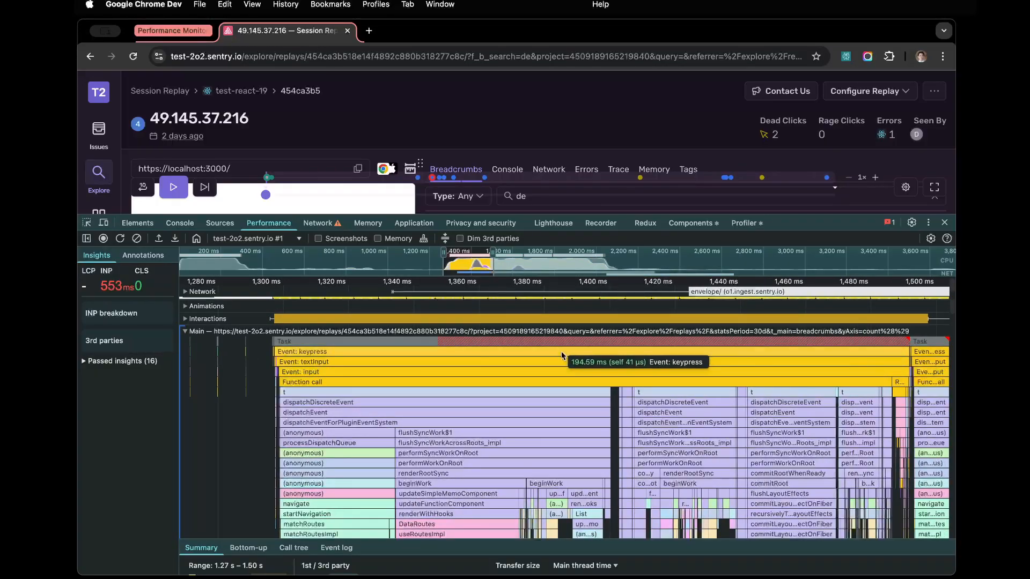
Step: Examine the first keypress call stack under dispatchDiscreteEvent, including the navigate, matchRoutes and flushSyncWork rendering branches
{"action": "left_click_drag", "start_coordinate": [552, 455], "coordinate": [621, 408]}
{"action": "scroll", "coordinate": [528, 427], "scroll_direction": "down", "scroll_amount": 2}
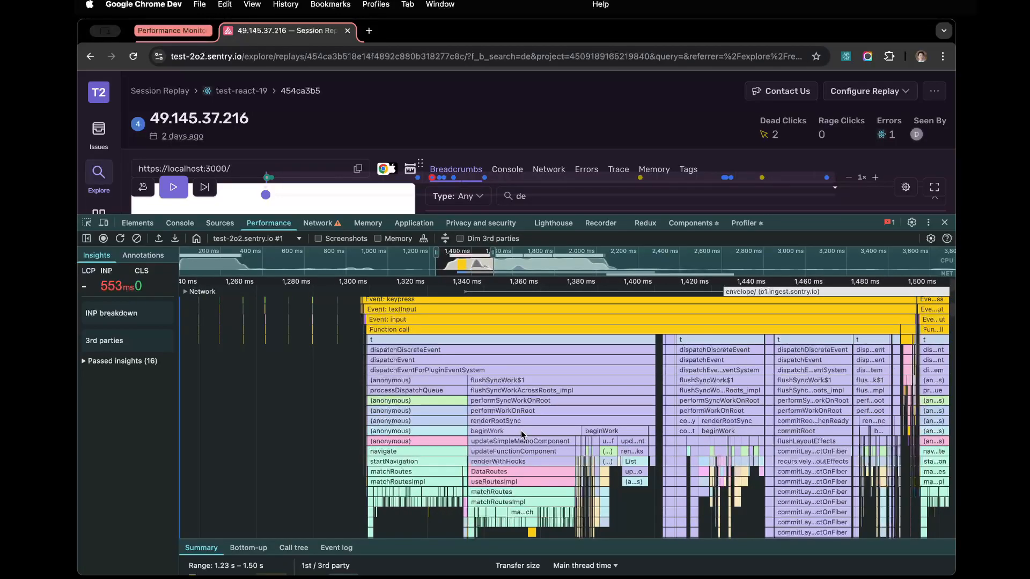
{"action": "scroll", "coordinate": [550, 423], "scroll_direction": "down", "scroll_amount": 2}
{"action": "left_click_drag", "start_coordinate": [531, 427], "coordinate": [530, 457]}
{"action": "scroll", "coordinate": [421, 398], "scroll_direction": "down", "scroll_amount": 2}
{"action": "scroll", "coordinate": [420, 398], "scroll_direction": "up", "scroll_amount": 5}
{"action": "left_click_drag", "start_coordinate": [459, 407], "coordinate": [465, 430]}
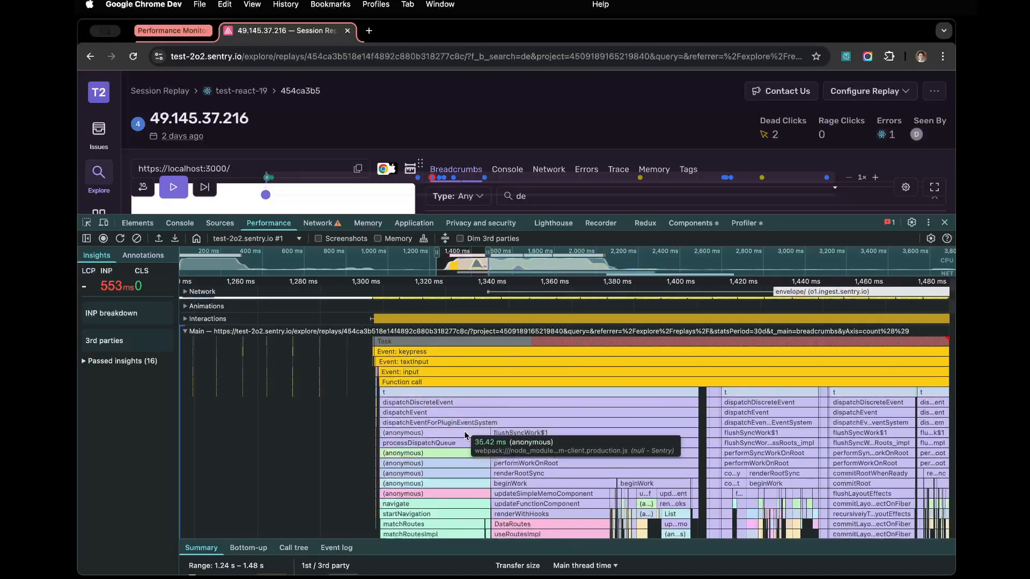
{"action": "scroll", "coordinate": [465, 430], "scroll_direction": "up", "scroll_amount": 3}
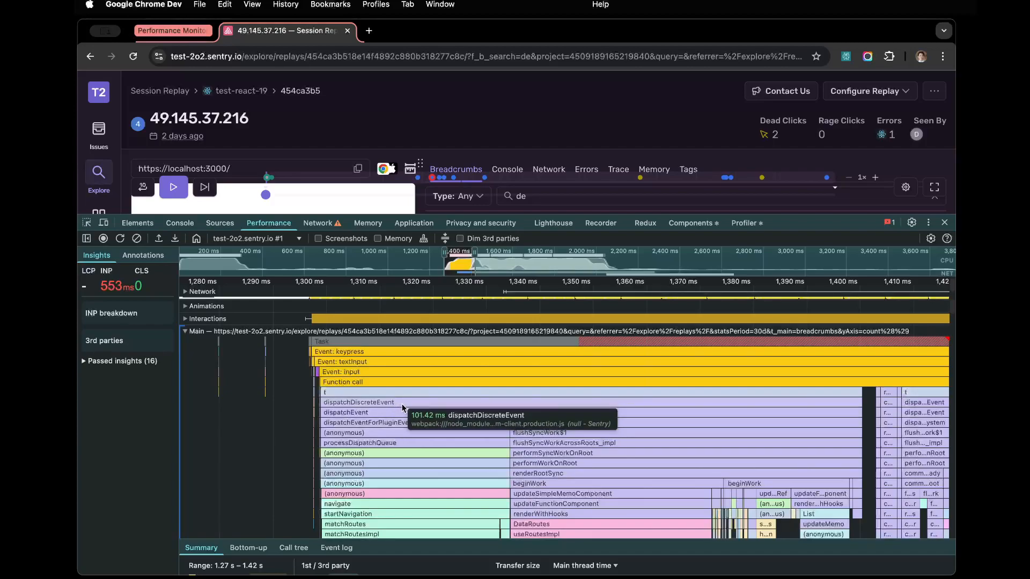
{"action": "scroll", "coordinate": [406, 423], "scroll_direction": "down", "scroll_amount": 2}
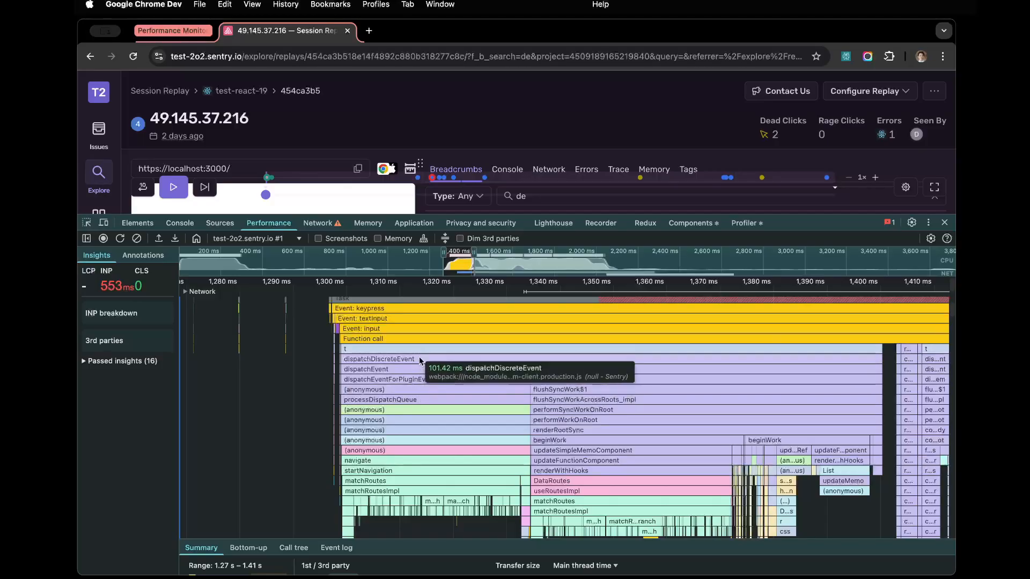
Step: Select the dispatchDiscreteEvent call of the first keypress in the flame chart and enlarge the details pane to show its duration
{"action": "left_click_drag", "start_coordinate": [409, 414], "coordinate": [472, 387]}
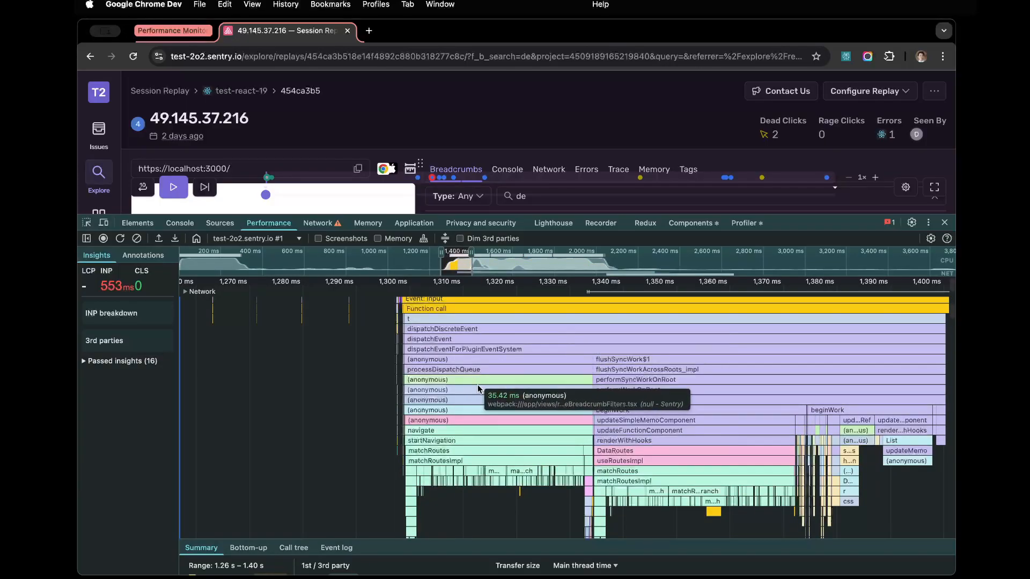
{"action": "left_click_drag", "start_coordinate": [537, 366], "coordinate": [488, 390]}
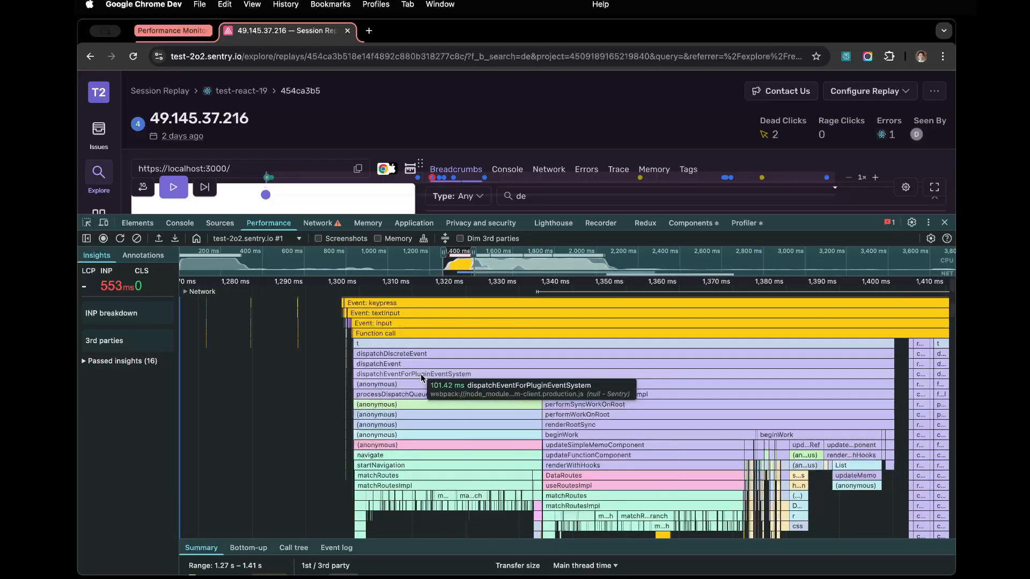
{"action": "left_click_drag", "start_coordinate": [425, 373], "coordinate": [462, 335]}
{"action": "scroll", "coordinate": [433, 385], "scroll_direction": "down", "scroll_amount": 2}
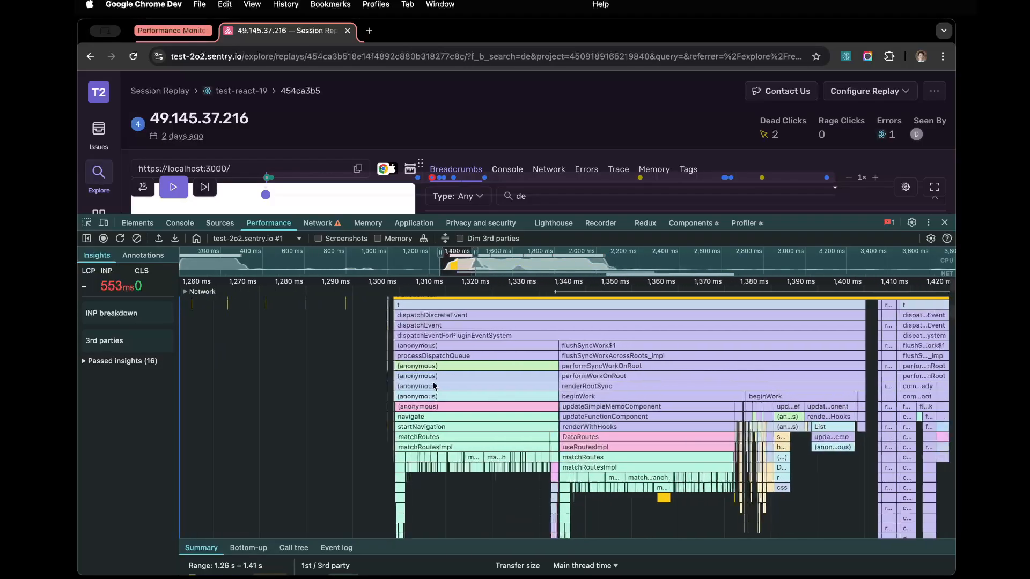
{"action": "left_click_drag", "start_coordinate": [433, 384], "coordinate": [429, 394]}
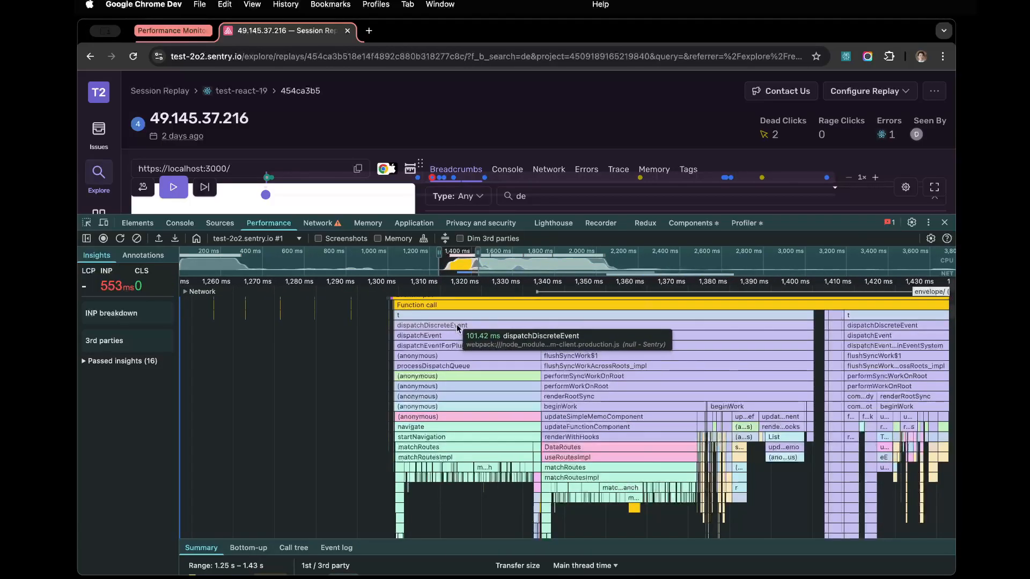
{"action": "left_click", "coordinate": [456, 324]}
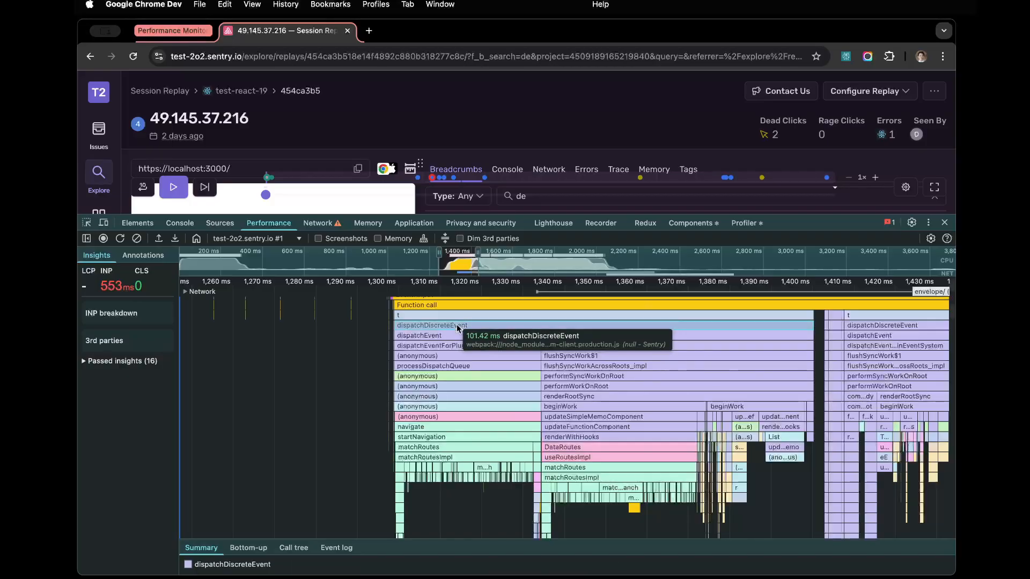
{"action": "left_click_drag", "start_coordinate": [578, 542], "coordinate": [599, 540]}
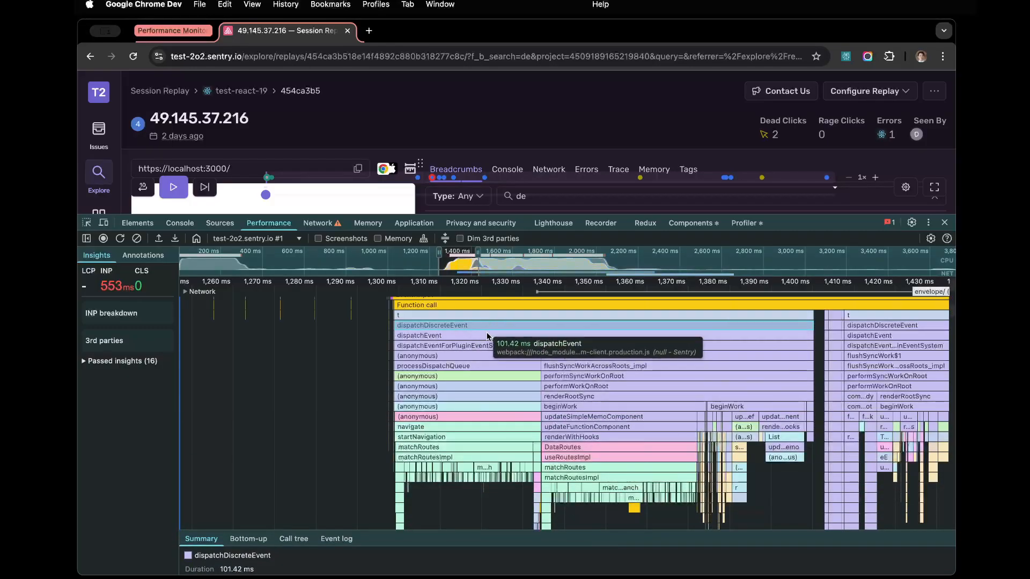
Step: Examine the two branches beneath dispatchDiscreteEvent, comparing matchRoutes under navigate with matchRoutes under the DataRoutes rendering work
{"action": "scroll", "coordinate": [488, 331], "scroll_direction": "up", "scroll_amount": 3}
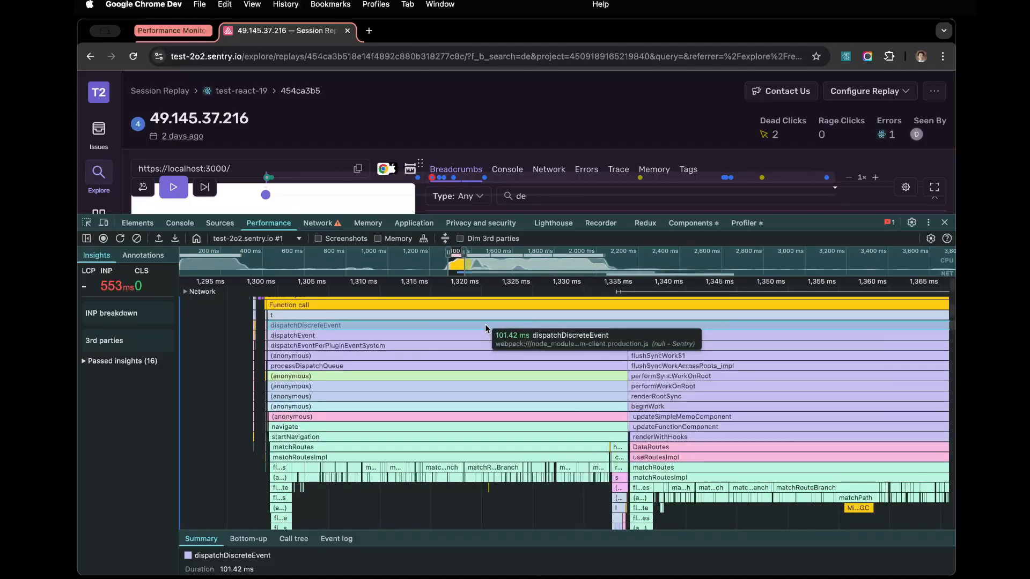
{"action": "scroll", "coordinate": [471, 442], "scroll_direction": "down", "scroll_amount": 3}
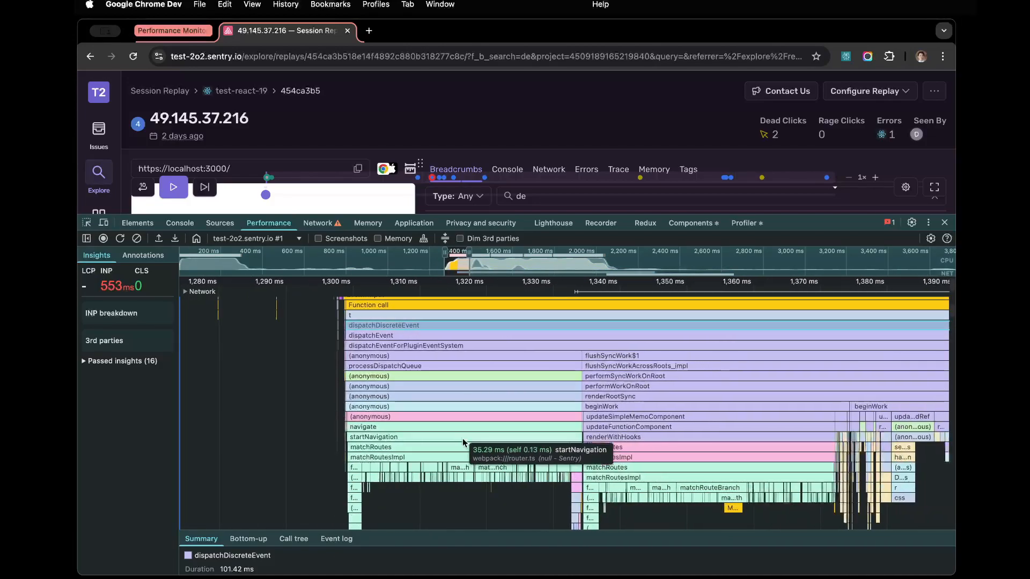
{"action": "scroll", "coordinate": [564, 413], "scroll_direction": "down", "scroll_amount": 2}
{"action": "scroll", "coordinate": [653, 382], "scroll_direction": "up", "scroll_amount": 2}
{"action": "scroll", "coordinate": [596, 457], "scroll_direction": "right", "scroll_amount": 2}
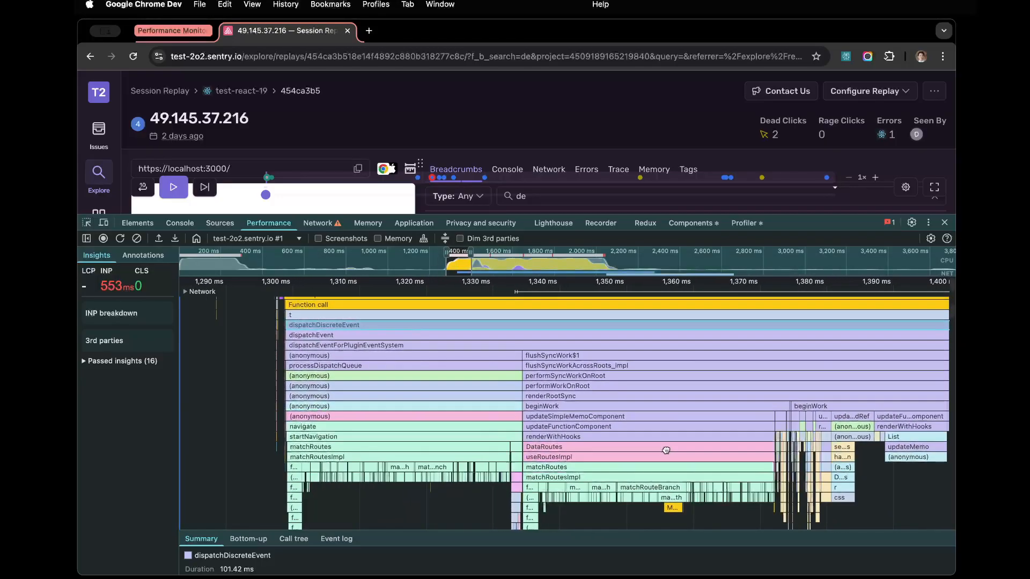
{"action": "scroll", "coordinate": [413, 322], "scroll_direction": "up", "scroll_amount": 1}
{"action": "scroll", "coordinate": [413, 323], "scroll_direction": "left", "scroll_amount": 2}
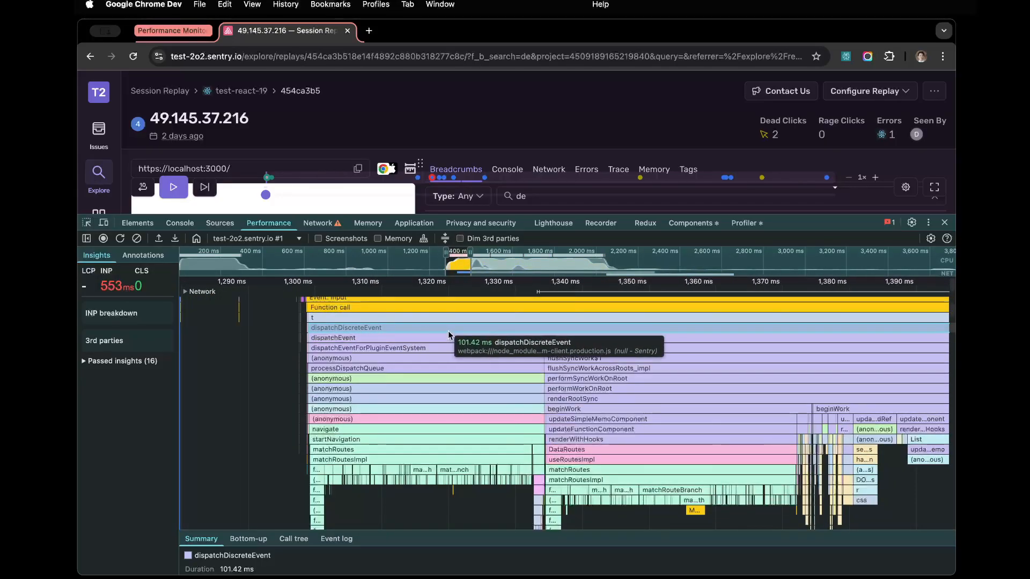
{"action": "scroll", "coordinate": [452, 416], "scroll_direction": "down", "scroll_amount": 4}
{"action": "scroll", "coordinate": [451, 416], "scroll_direction": "left", "scroll_amount": 1}
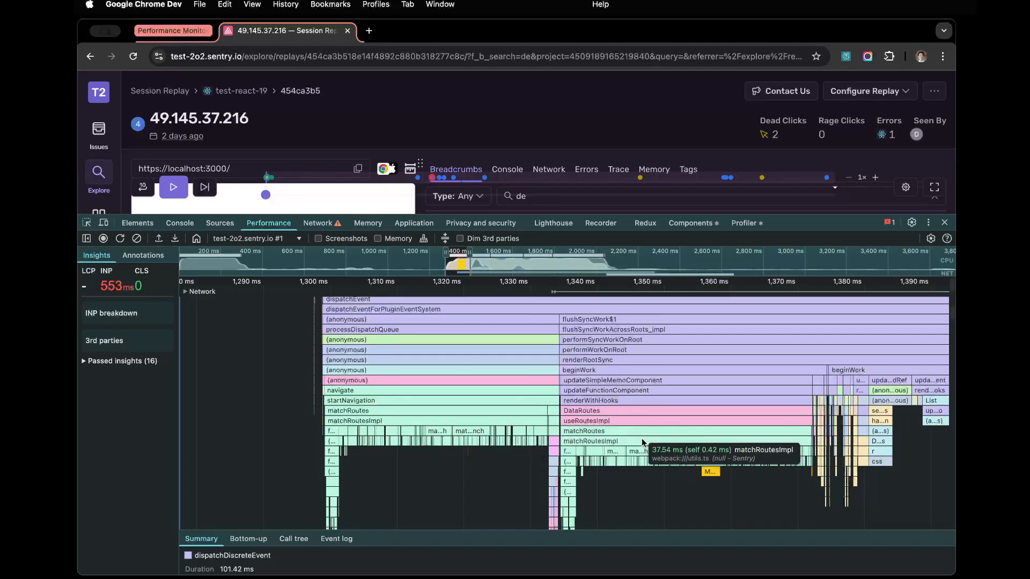
{"action": "scroll", "coordinate": [642, 438], "scroll_direction": "right", "scroll_amount": 3}
{"action": "scroll", "coordinate": [644, 408], "scroll_direction": "left", "scroll_amount": 3}
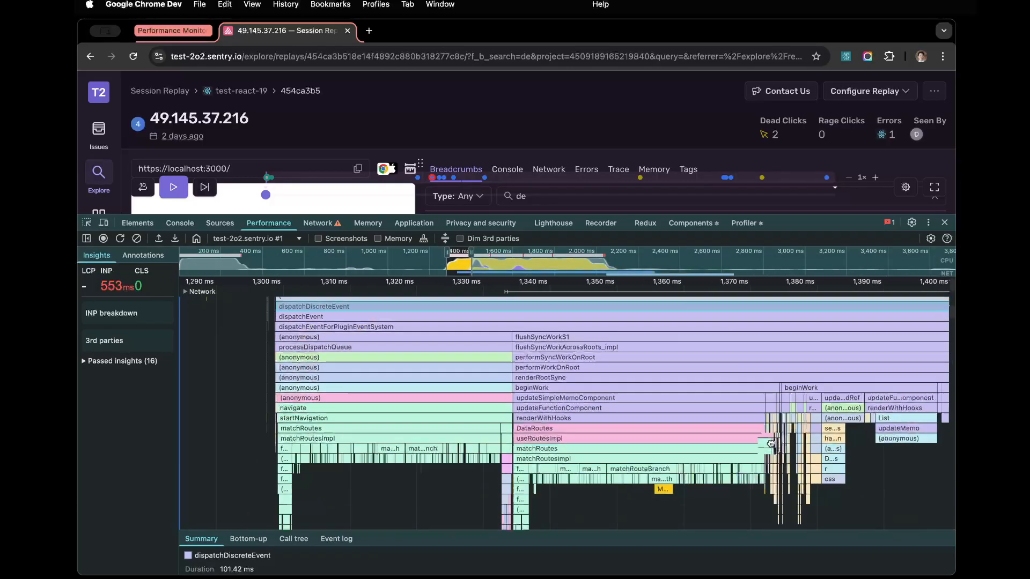
{"action": "scroll", "coordinate": [491, 405], "scroll_direction": "up", "scroll_amount": 2}
{"action": "scroll", "coordinate": [508, 451], "scroll_direction": "down", "scroll_amount": 3}
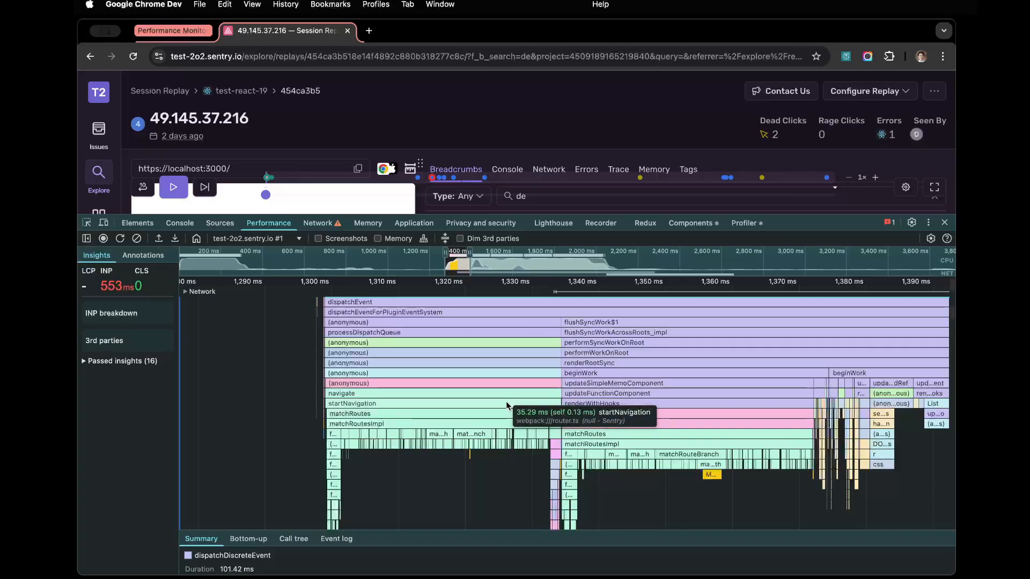
Step: Trace the navigate branch from the keypress event down through startNavigation to matchRoutes and its nested route-matching calls
{"action": "scroll", "coordinate": [506, 402], "scroll_direction": "left", "scroll_amount": 3}
{"action": "scroll", "coordinate": [546, 397], "scroll_direction": "down", "scroll_amount": 2}
{"action": "scroll", "coordinate": [495, 446], "scroll_direction": "down", "scroll_amount": 1}
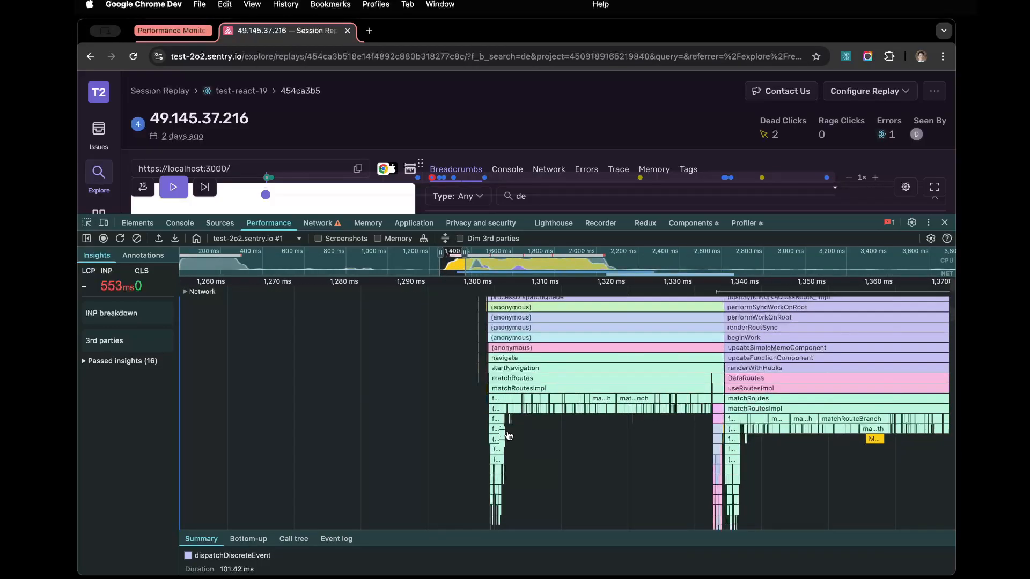
{"action": "scroll", "coordinate": [536, 429], "scroll_direction": "up", "scroll_amount": 4}
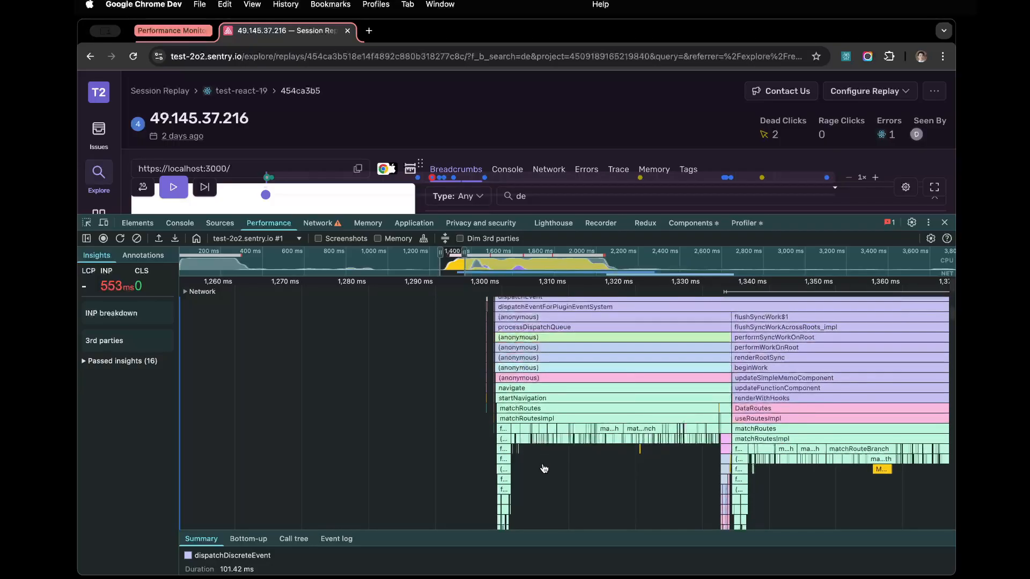
{"action": "scroll", "coordinate": [528, 432], "scroll_direction": "up", "scroll_amount": 4}
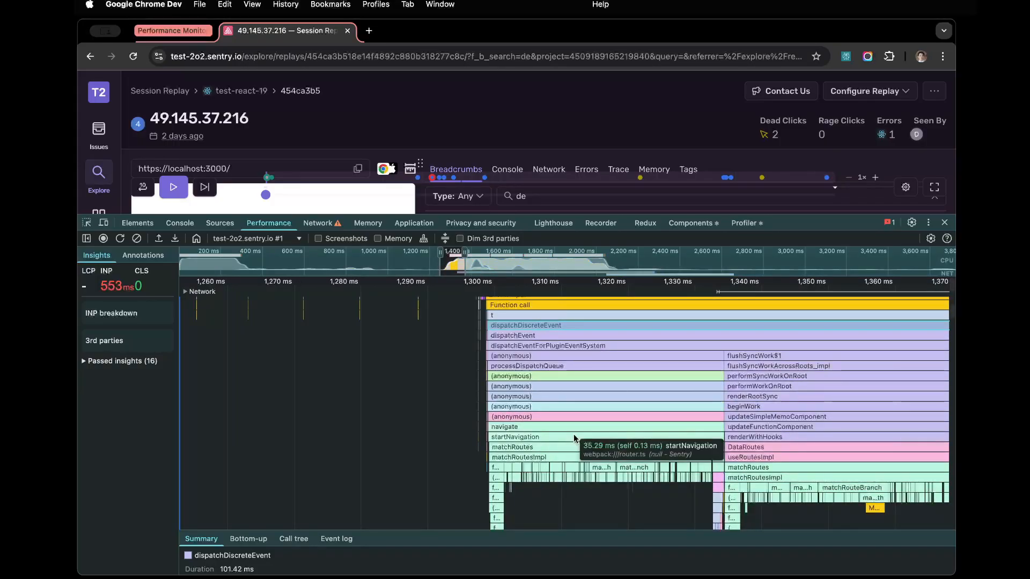
{"action": "scroll", "coordinate": [574, 433], "scroll_direction": "up", "scroll_amount": 3}
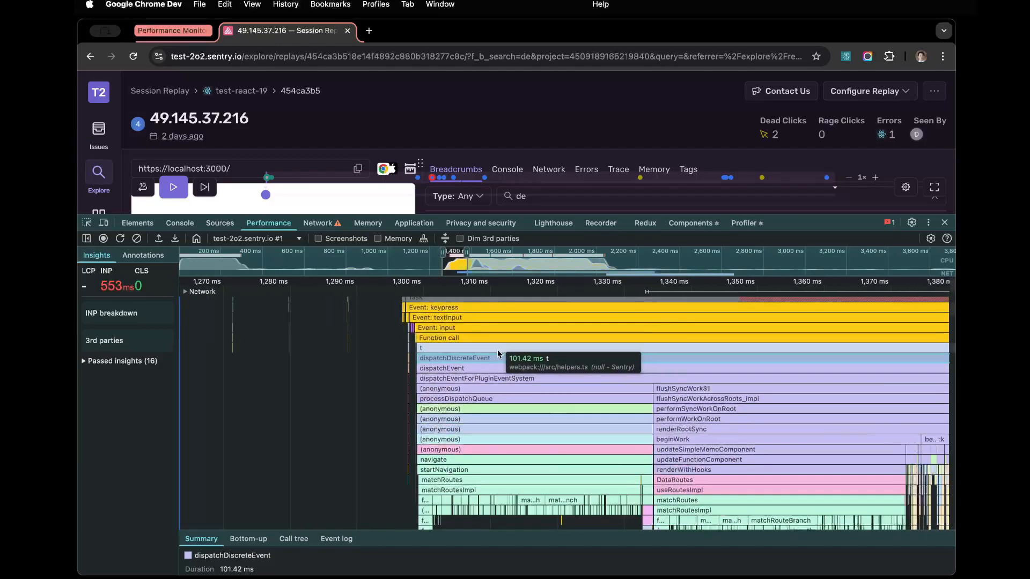
{"action": "scroll", "coordinate": [563, 418], "scroll_direction": "down", "scroll_amount": 3}
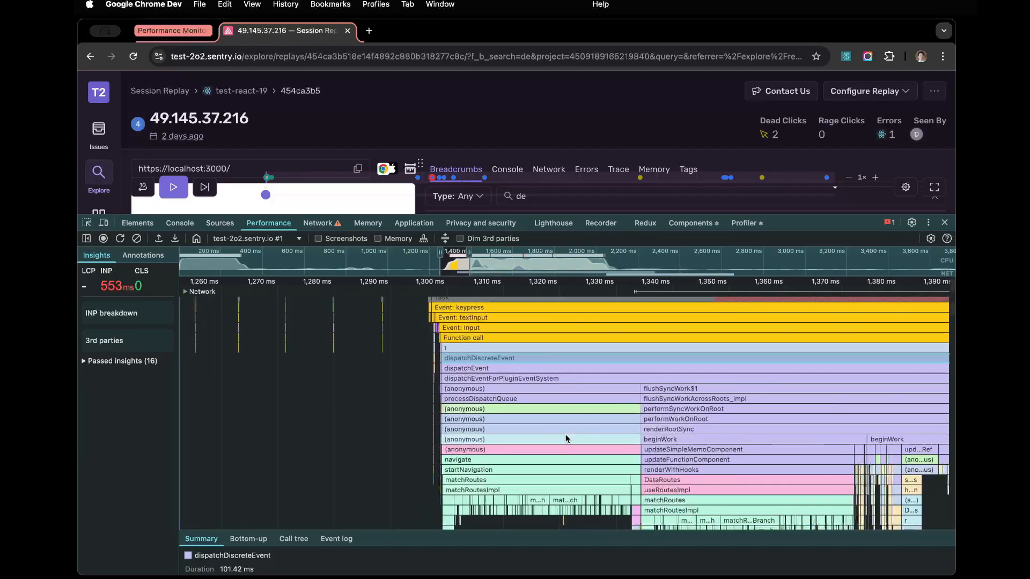
{"action": "scroll", "coordinate": [558, 432], "scroll_direction": "down", "scroll_amount": 5}
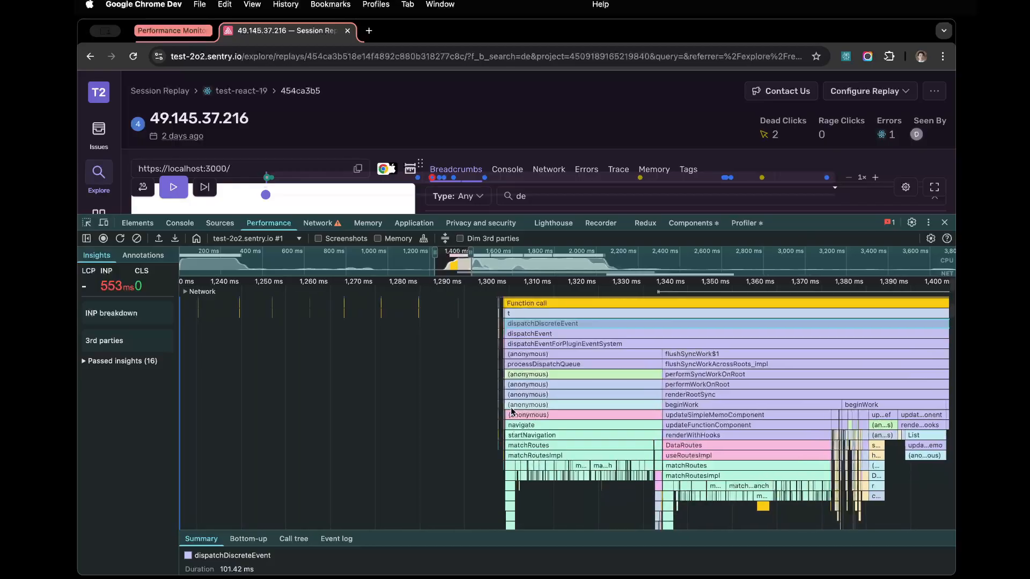
{"action": "scroll", "coordinate": [507, 419], "scroll_direction": "up", "scroll_amount": 5}
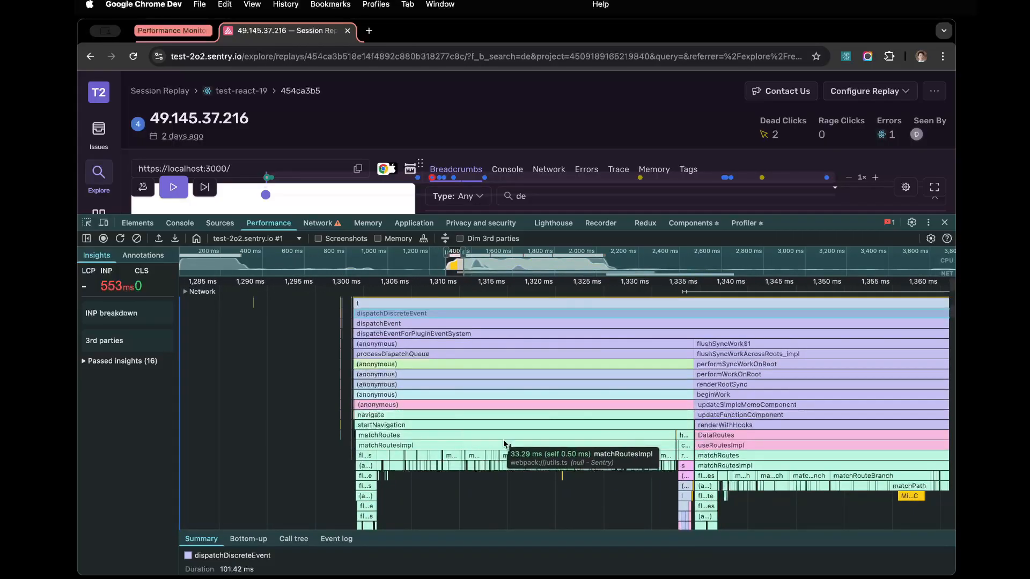
{"action": "scroll", "coordinate": [507, 433], "scroll_direction": "up", "scroll_amount": 3}
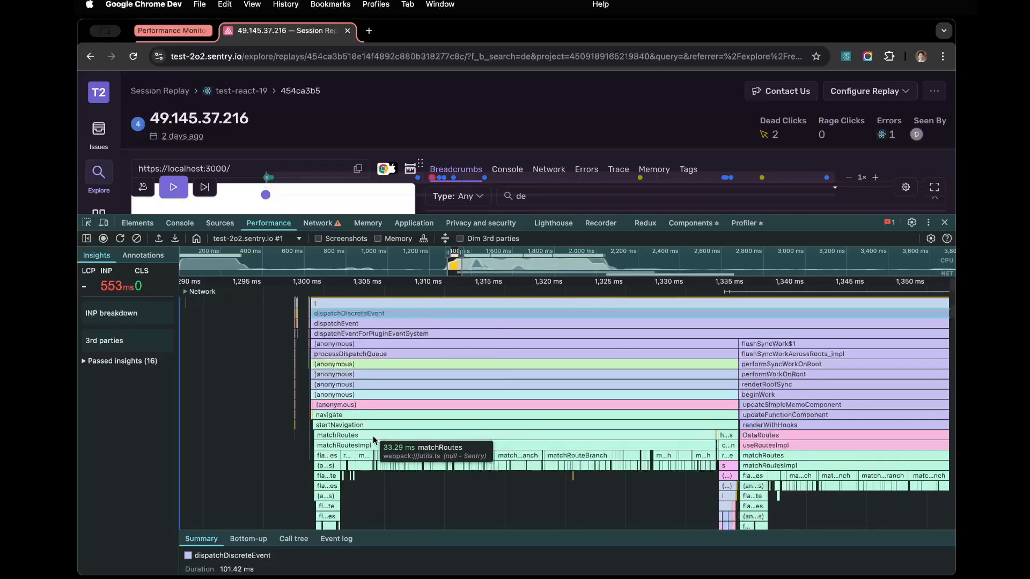
{"action": "scroll", "coordinate": [374, 438], "scroll_direction": "up", "scroll_amount": 3}
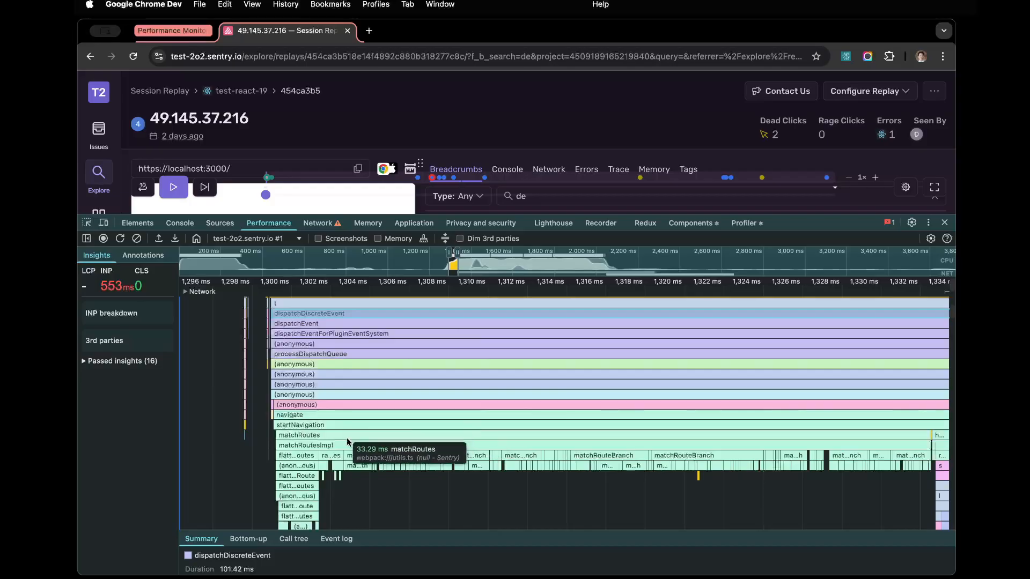
Step: Compare the durations of the navigate and matchRoutes calls by selecting each, ending on navigate
{"action": "left_click", "coordinate": [340, 413]}
{"action": "scroll", "coordinate": [372, 414], "scroll_direction": "down", "scroll_amount": 1}
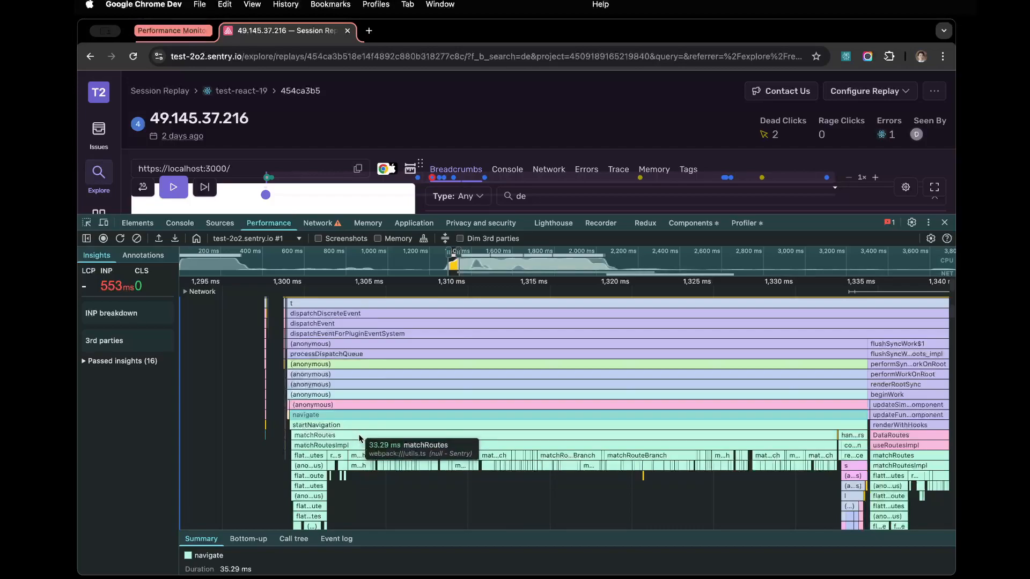
{"action": "left_click", "coordinate": [362, 435]}
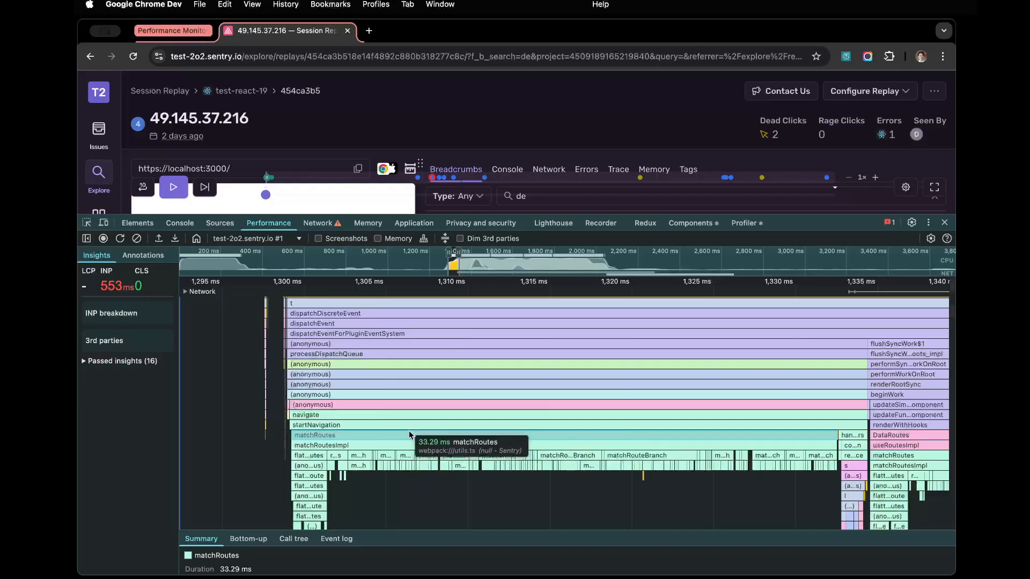
{"action": "left_click", "coordinate": [397, 415]}
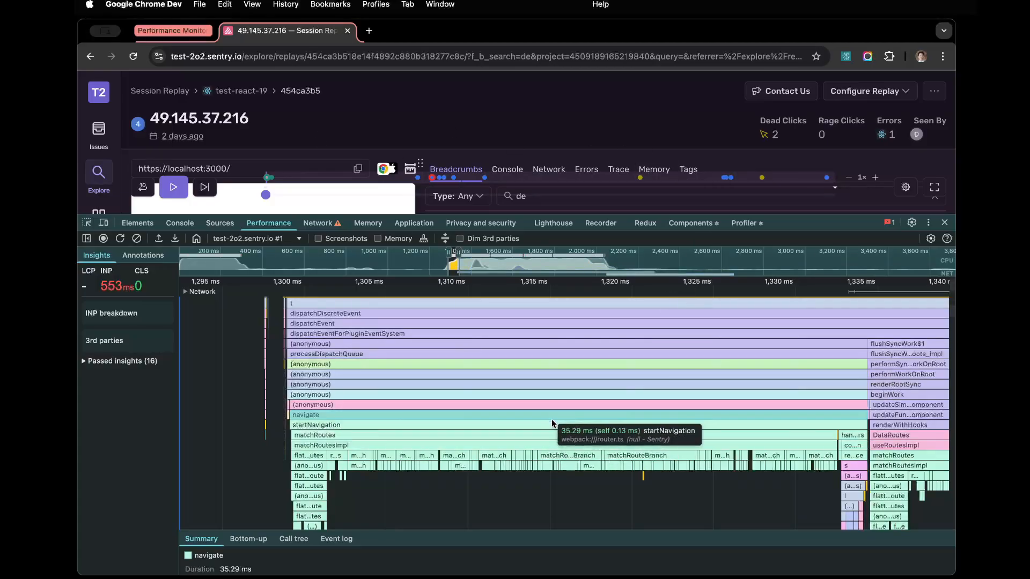
Step: Enlarge the details pane for the navigate call and open its source location in router.ts
{"action": "mouse_move", "coordinate": [616, 546]}
{"action": "left_mouse_down"}
{"action": "mouse_move", "coordinate": [630, 376]}
{"action": "mouse_move", "coordinate": [660, 322]}
{"action": "mouse_move", "coordinate": [671, 494]}
{"action": "left_mouse_up"}
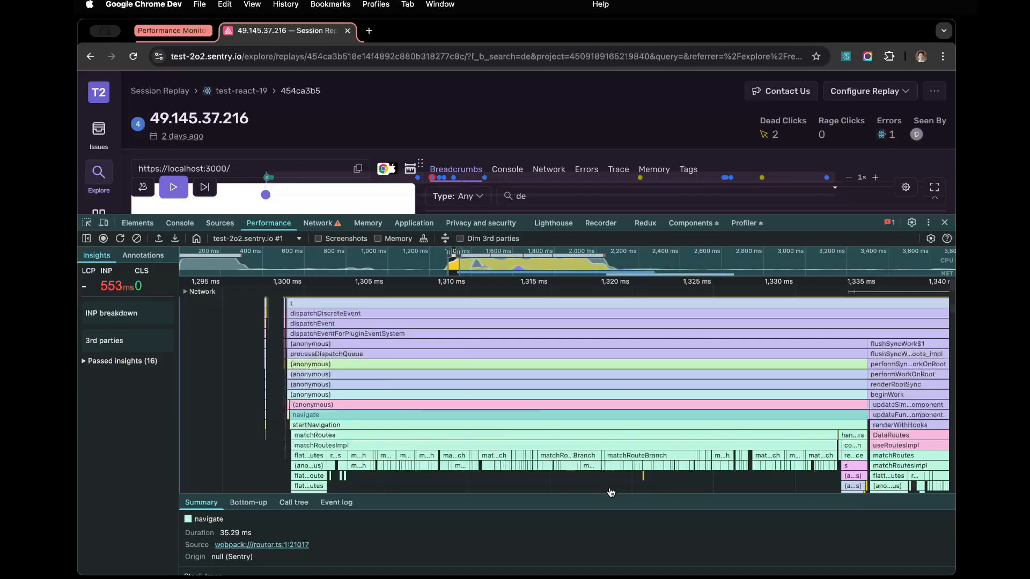
{"action": "left_click_drag", "start_coordinate": [609, 498], "coordinate": [620, 329]}
{"action": "left_click", "coordinate": [370, 425]}
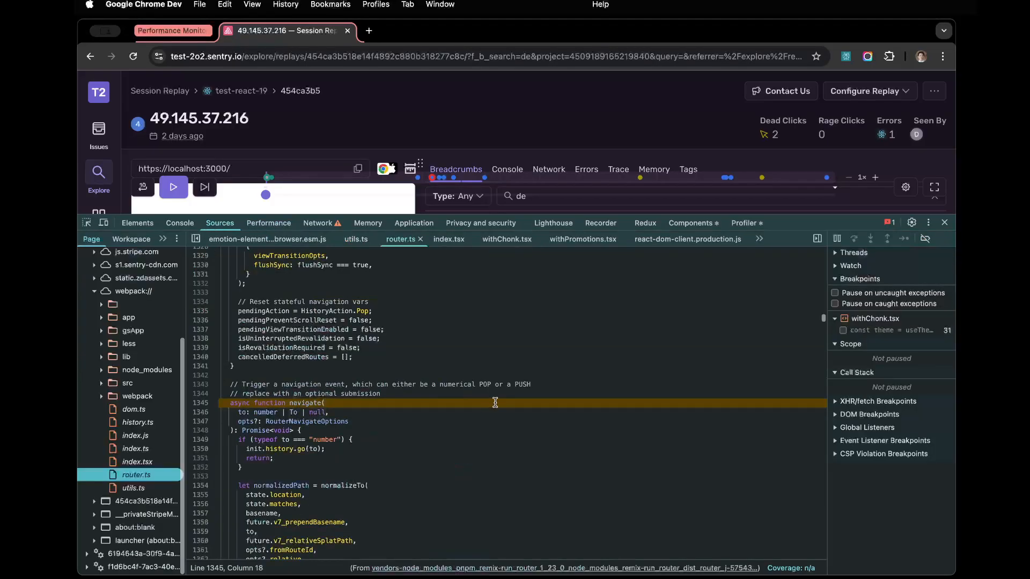
Step: Look through router.ts from the start of the file, covering its imports and the Router interface definition
{"action": "scroll", "coordinate": [450, 442], "scroll_direction": "up", "scroll_amount": 20}
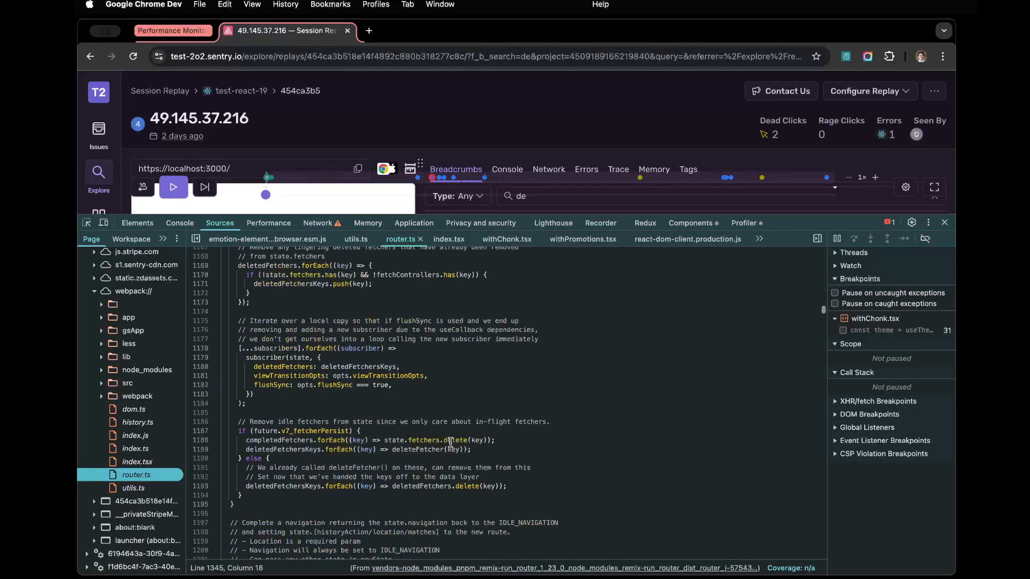
{"action": "left_click_drag", "start_coordinate": [822, 297], "coordinate": [821, 213]}
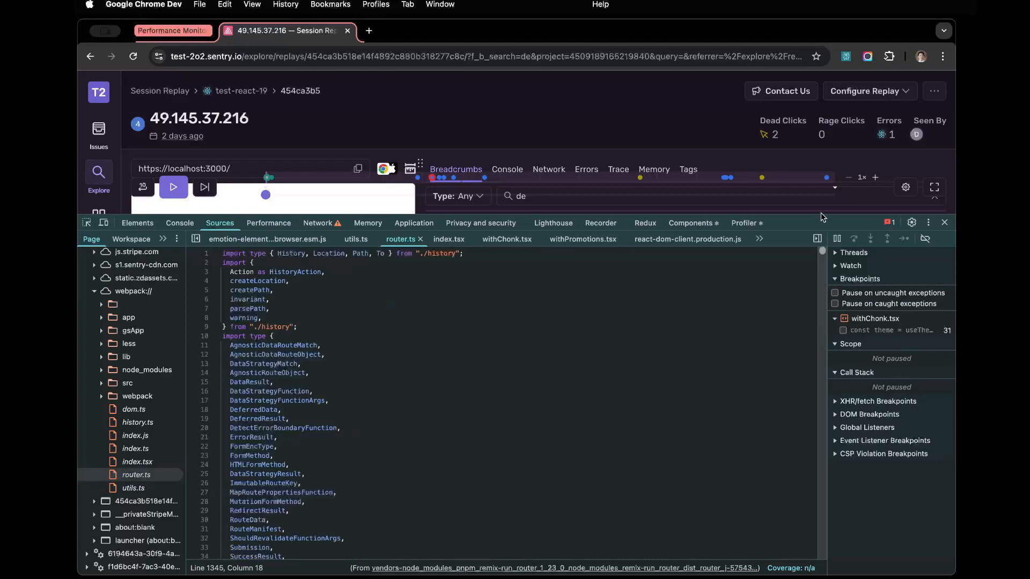
{"action": "scroll", "coordinate": [635, 329], "scroll_direction": "down", "scroll_amount": 10}
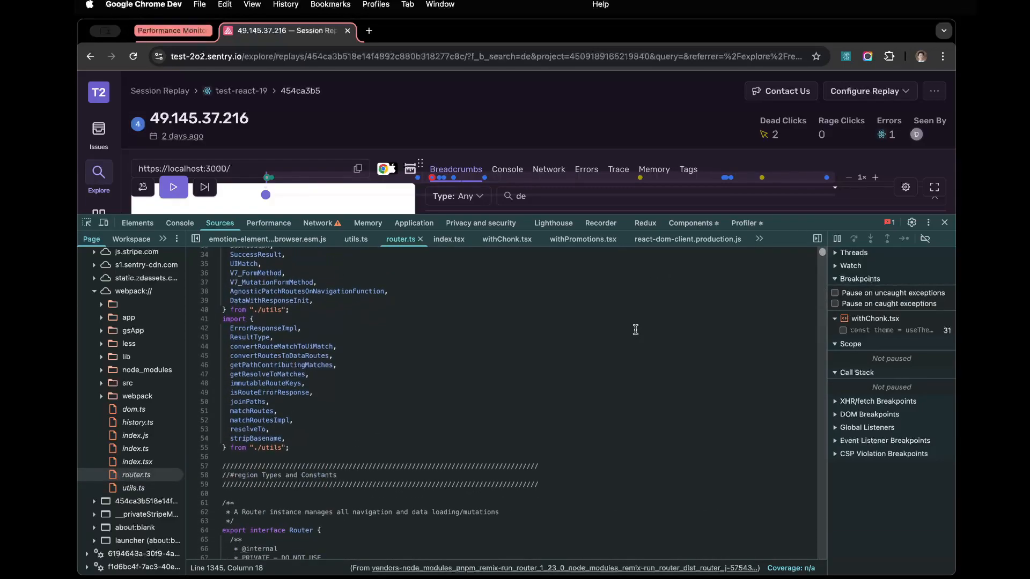
{"action": "scroll", "coordinate": [636, 329], "scroll_direction": "down", "scroll_amount": 5}
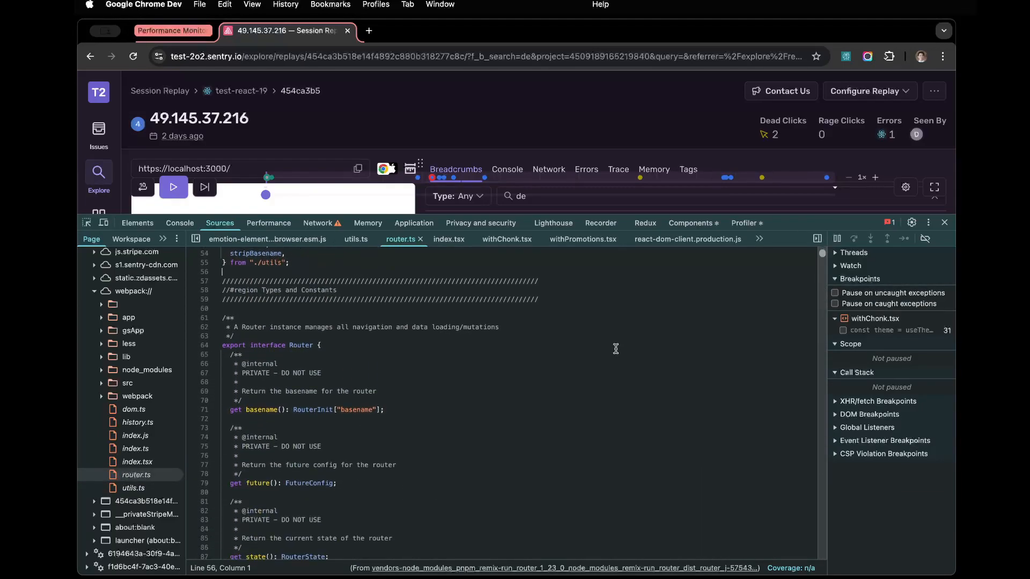
{"action": "scroll", "coordinate": [359, 370], "scroll_direction": "down", "scroll_amount": 8}
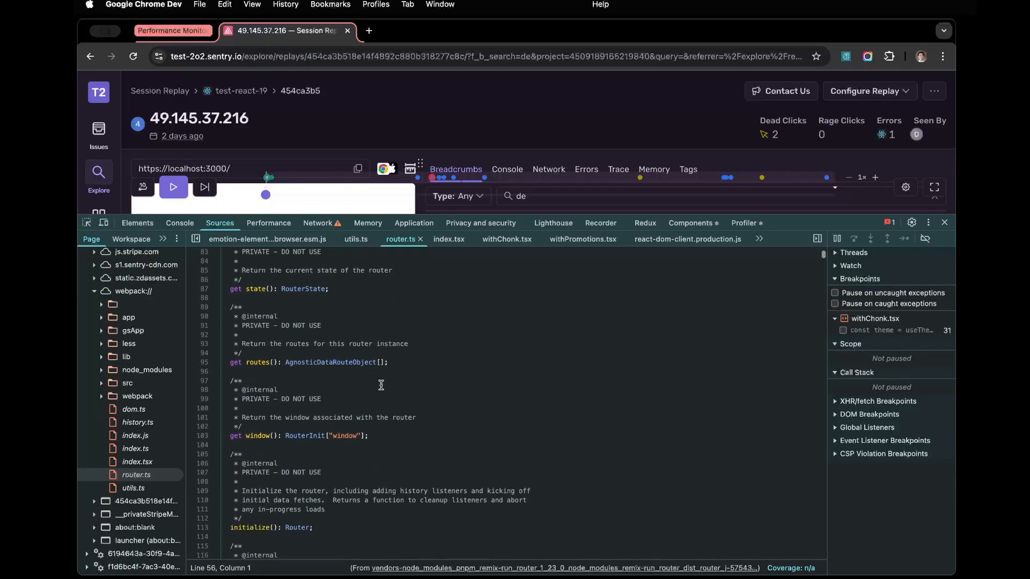
Step: Search router.ts for "react-router" and inspect the comment containing the remix-run GitHub issue link
{"action": "key", "text": "super+f"}
{"action": "type", "text": "react-router"}
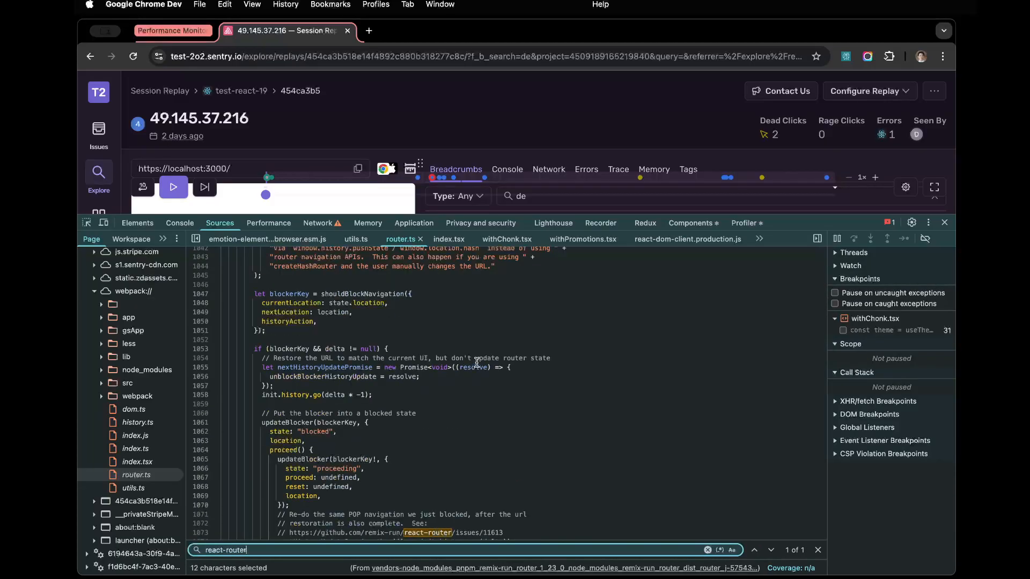
{"action": "scroll", "coordinate": [456, 372], "scroll_direction": "down", "scroll_amount": 5}
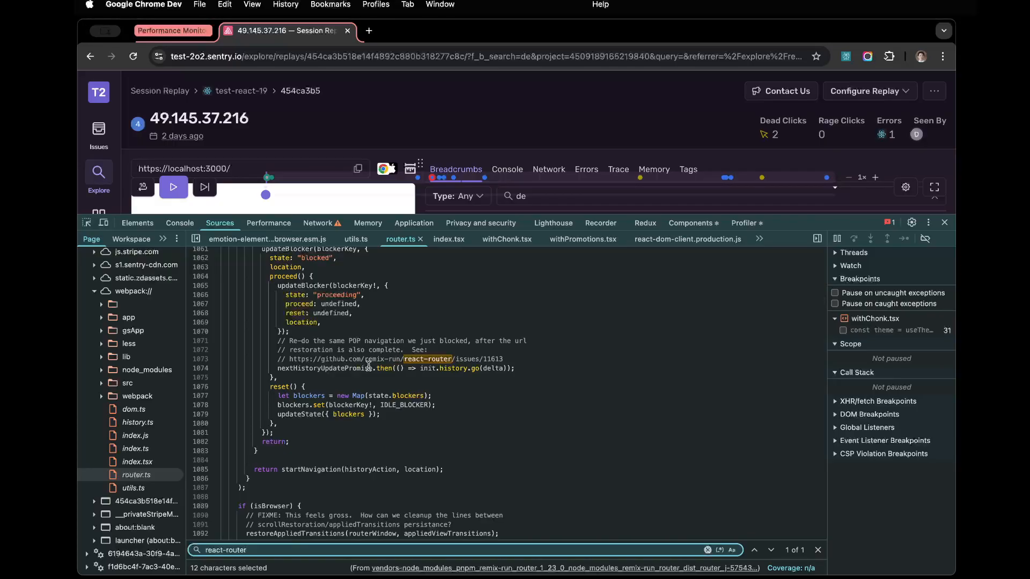
{"action": "left_click_drag", "start_coordinate": [405, 359], "coordinate": [437, 360]}
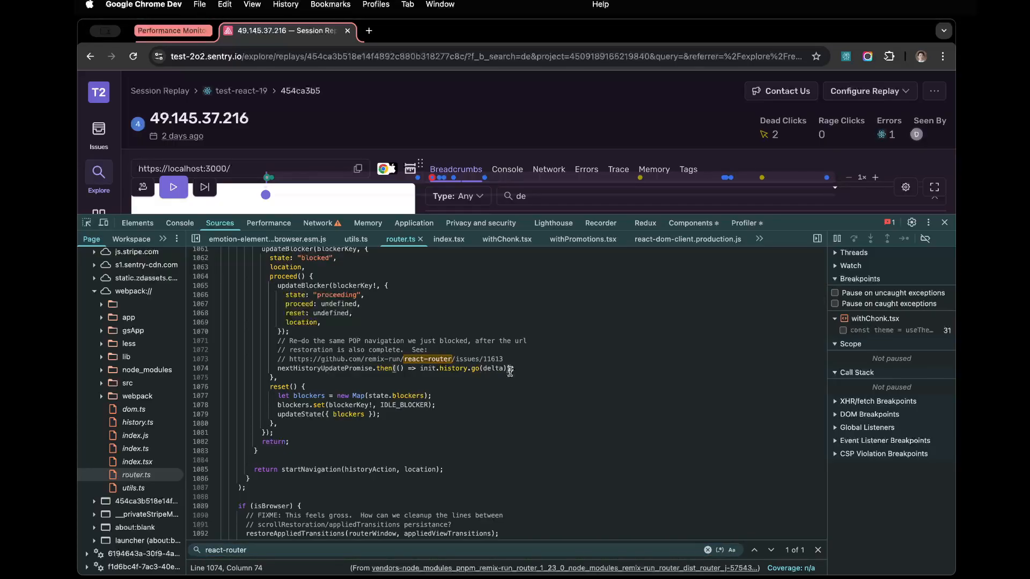
Step: Return to the performance recording and enlarge the flame chart to examine the calls nested under navigate
{"action": "left_click", "coordinate": [269, 224]}
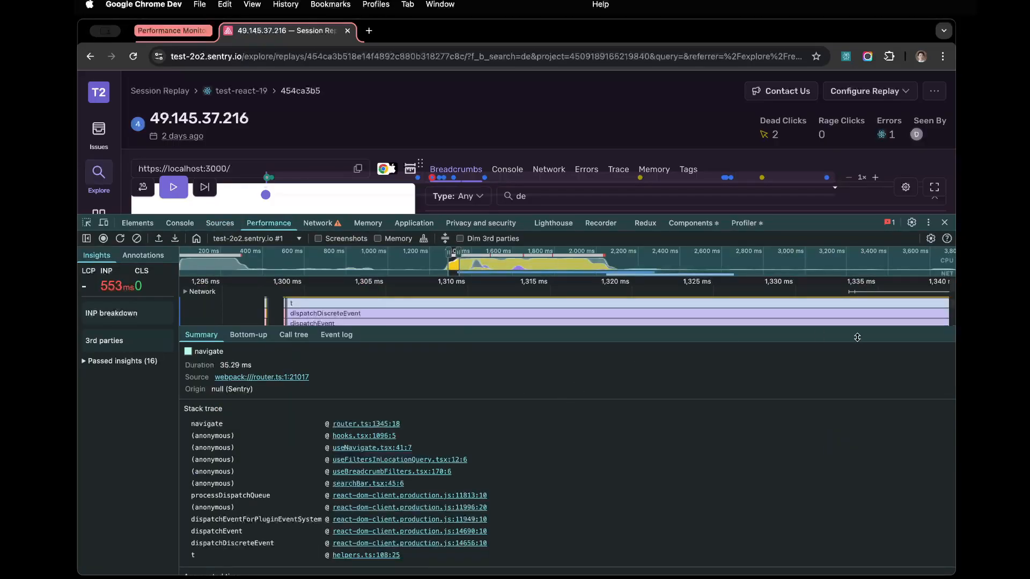
{"action": "left_click_drag", "start_coordinate": [858, 336], "coordinate": [858, 486]}
{"action": "scroll", "coordinate": [609, 391], "scroll_direction": "down", "scroll_amount": 3}
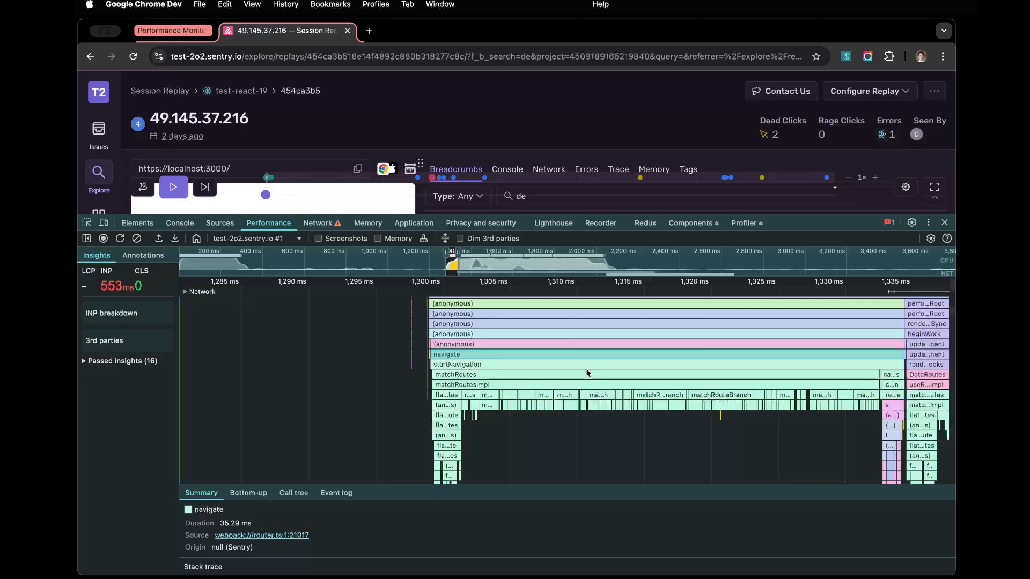
{"action": "scroll", "coordinate": [586, 370], "scroll_direction": "down", "scroll_amount": 2}
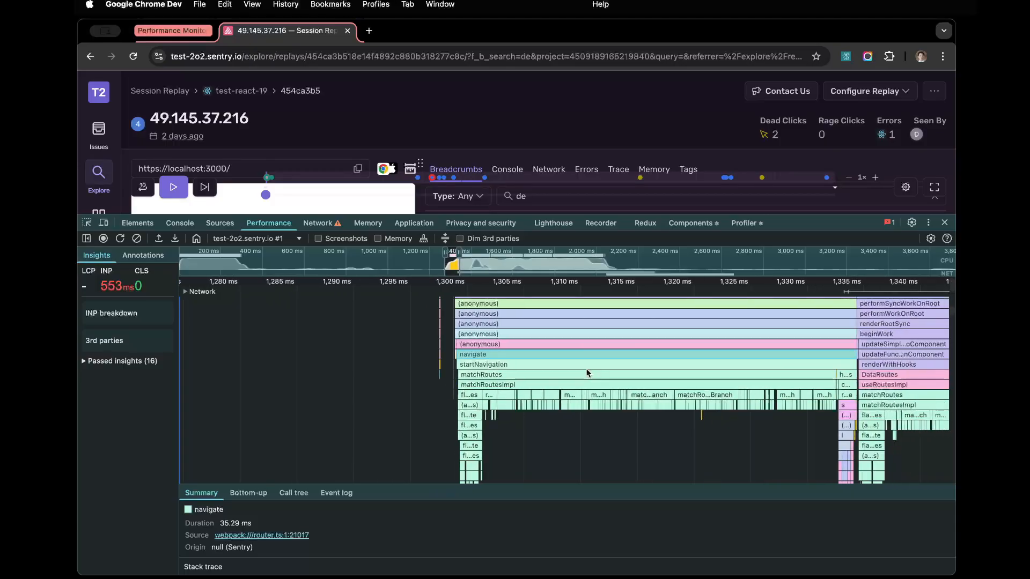
{"action": "left_click_drag", "start_coordinate": [586, 370], "coordinate": [518, 370]}
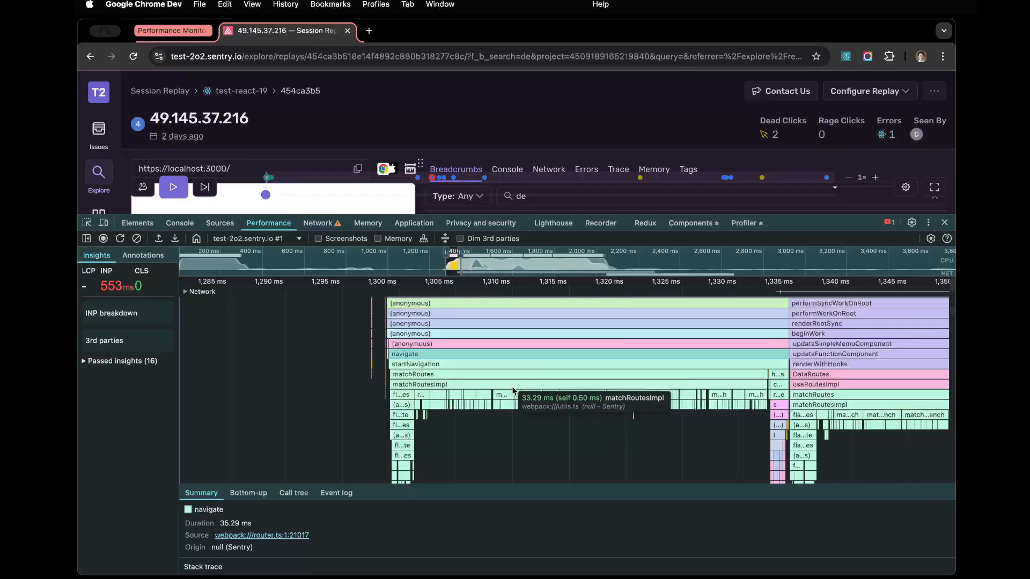
{"action": "scroll", "coordinate": [512, 386], "scroll_direction": "down", "scroll_amount": 1}
{"action": "scroll", "coordinate": [460, 384], "scroll_direction": "down", "scroll_amount": 3}
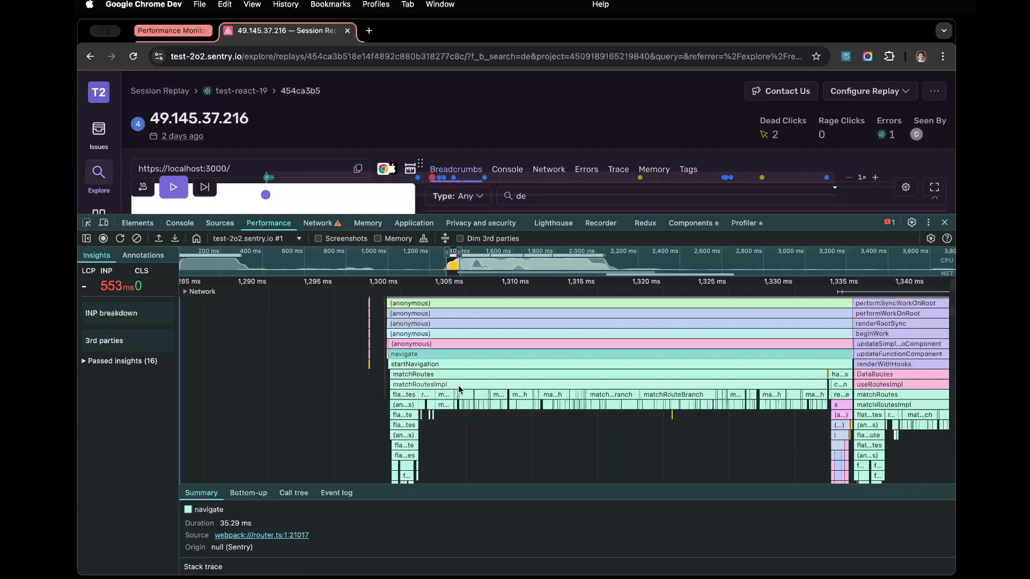
Step: Examine the start of the navigate call, covering startNavigation, matchRoutes and the nested flattenRoutes calls
{"action": "left_click_drag", "start_coordinate": [458, 385], "coordinate": [432, 421]}
{"action": "left_click_drag", "start_coordinate": [493, 354], "coordinate": [415, 389]}
{"action": "left_click_drag", "start_coordinate": [422, 433], "coordinate": [570, 366]}
{"action": "scroll", "coordinate": [464, 410], "scroll_direction": "up", "scroll_amount": 5}
{"action": "left_click_drag", "start_coordinate": [464, 409], "coordinate": [380, 416]}
{"action": "scroll", "coordinate": [472, 392], "scroll_direction": "up", "scroll_amount": 4}
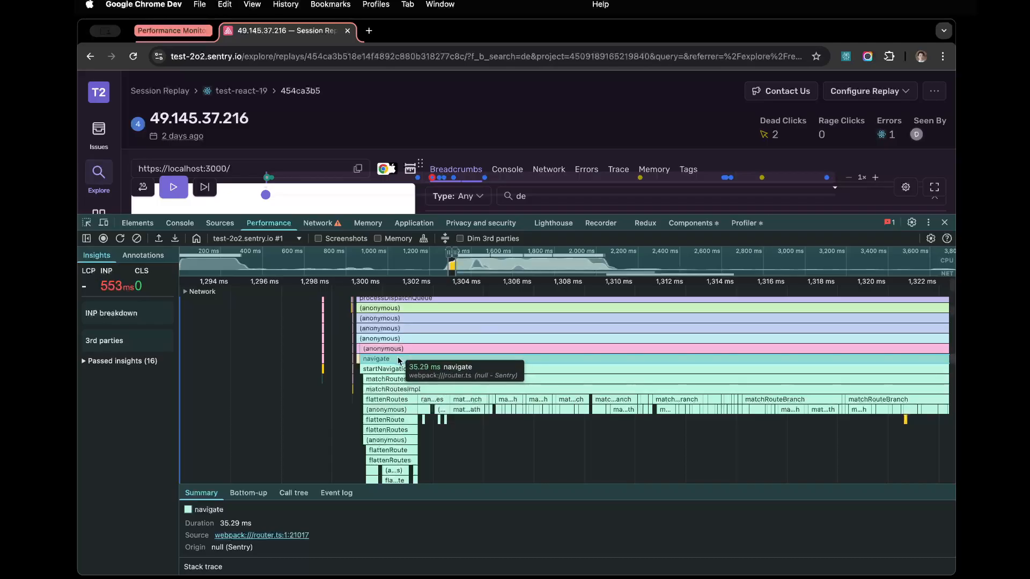
{"action": "scroll", "coordinate": [416, 408], "scroll_direction": "down", "scroll_amount": 1}
{"action": "scroll", "coordinate": [415, 401], "scroll_direction": "down", "scroll_amount": 1}
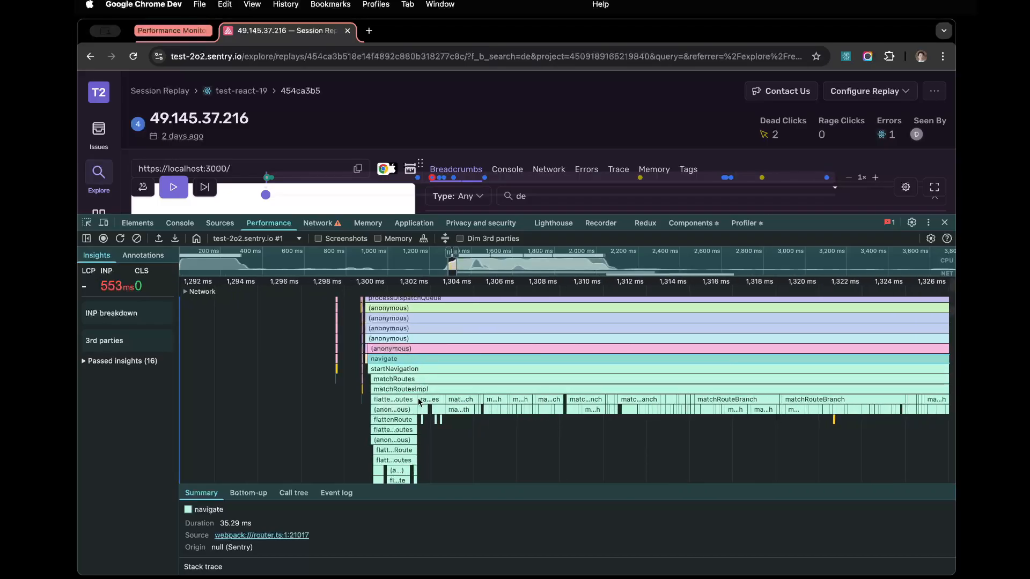
Step: Check the durations of the nested anonymous and flattenRoutes calls under matchRoutesImpl, ending on the inner flattenRoutes call
{"action": "left_click", "coordinate": [413, 410]}
{"action": "scroll", "coordinate": [410, 410], "scroll_direction": "up", "scroll_amount": 3}
{"action": "left_click_drag", "start_coordinate": [529, 372], "coordinate": [489, 344]}
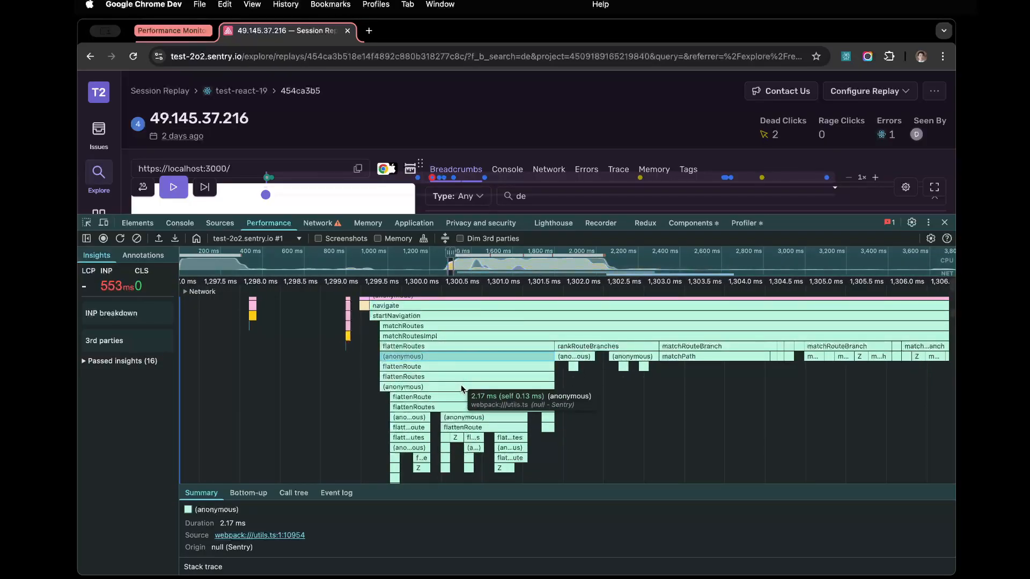
{"action": "left_click", "coordinate": [442, 344]}
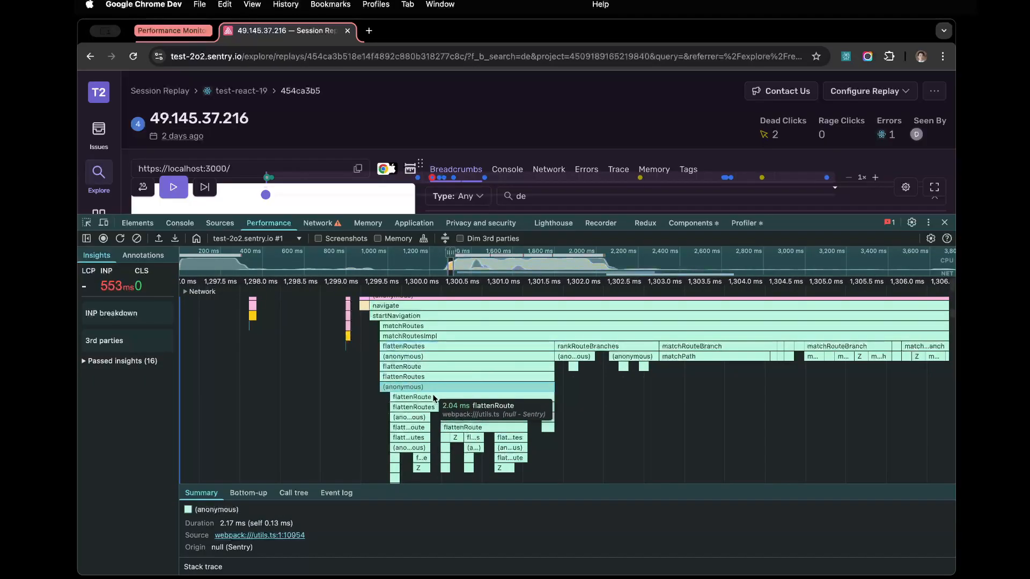
{"action": "left_click", "coordinate": [439, 398]}
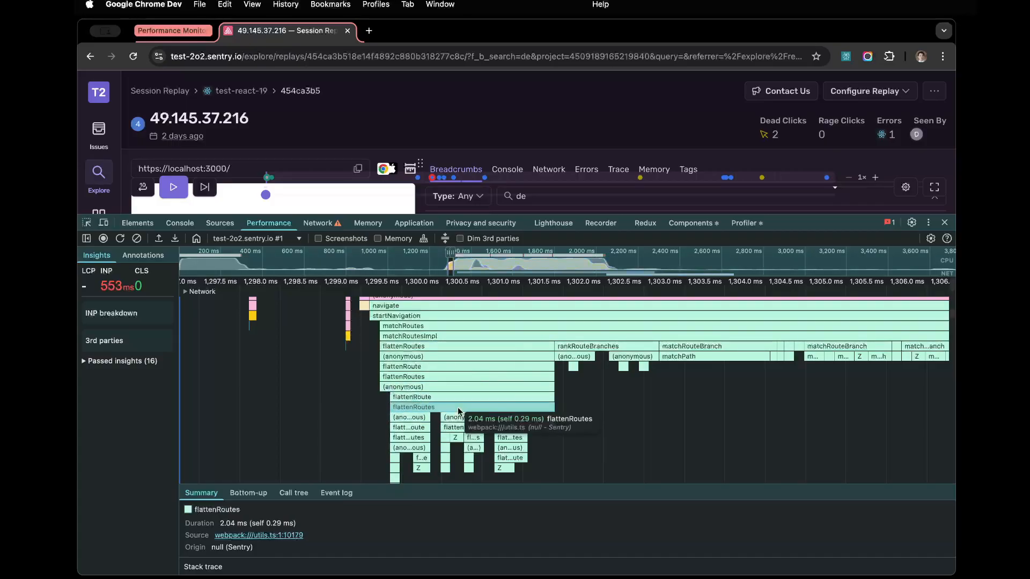
{"action": "left_click", "coordinate": [449, 406]}
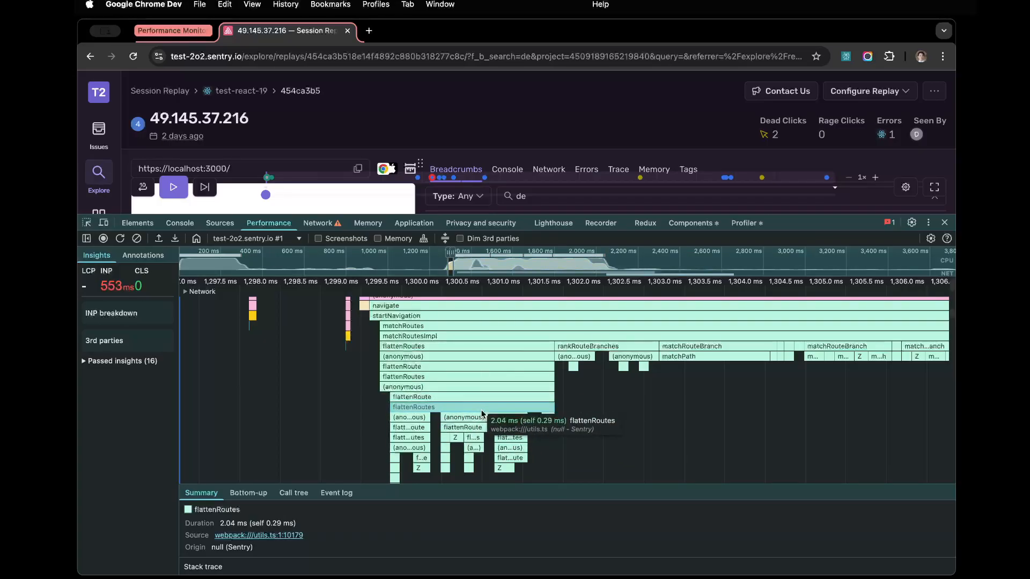
Step: Compare the flattenRoutes stack with the neighbouring matchRouteBranch calls across the full span of matchRoutesImpl
{"action": "scroll", "coordinate": [507, 367], "scroll_direction": "down", "scroll_amount": 1}
{"action": "left_click_drag", "start_coordinate": [507, 367], "coordinate": [480, 357]}
{"action": "scroll", "coordinate": [508, 368], "scroll_direction": "down", "scroll_amount": 2}
{"action": "scroll", "coordinate": [508, 369], "scroll_direction": "down", "scroll_amount": 2}
{"action": "scroll", "coordinate": [390, 391], "scroll_direction": "down", "scroll_amount": 2}
{"action": "scroll", "coordinate": [431, 413], "scroll_direction": "up", "scroll_amount": 3}
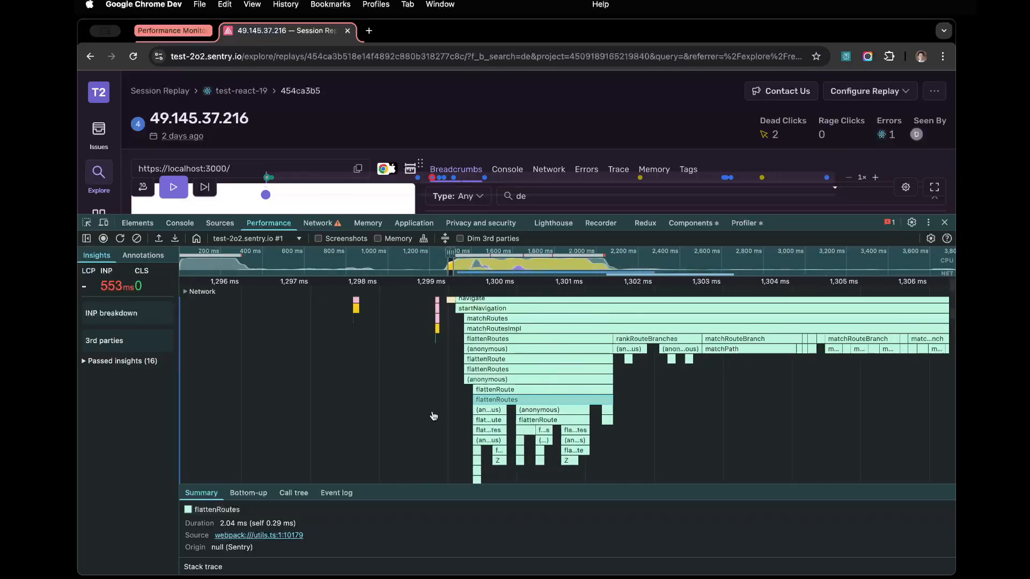
{"action": "scroll", "coordinate": [539, 370], "scroll_direction": "down", "scroll_amount": 2}
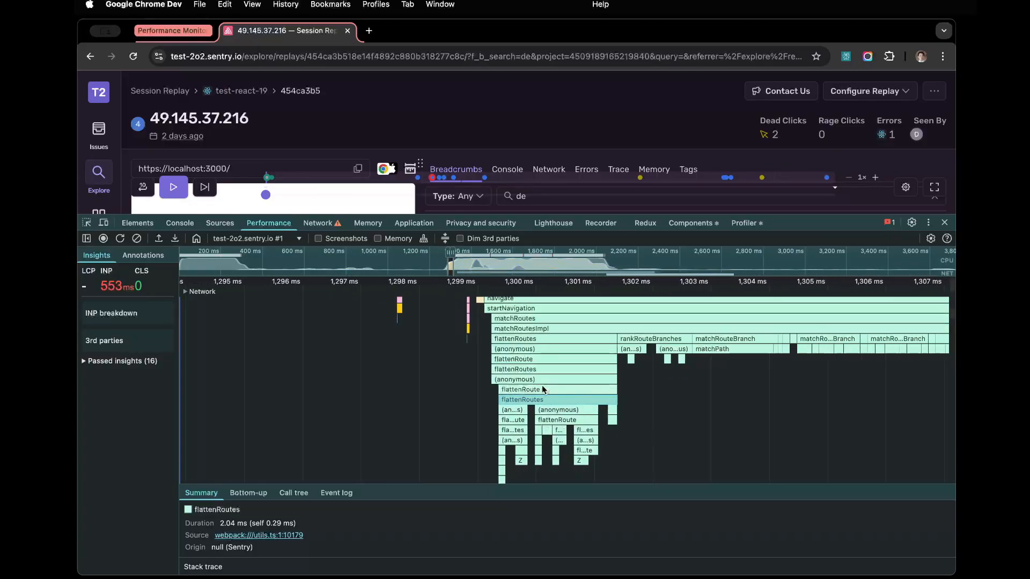
{"action": "scroll", "coordinate": [530, 376], "scroll_direction": "down", "scroll_amount": 5}
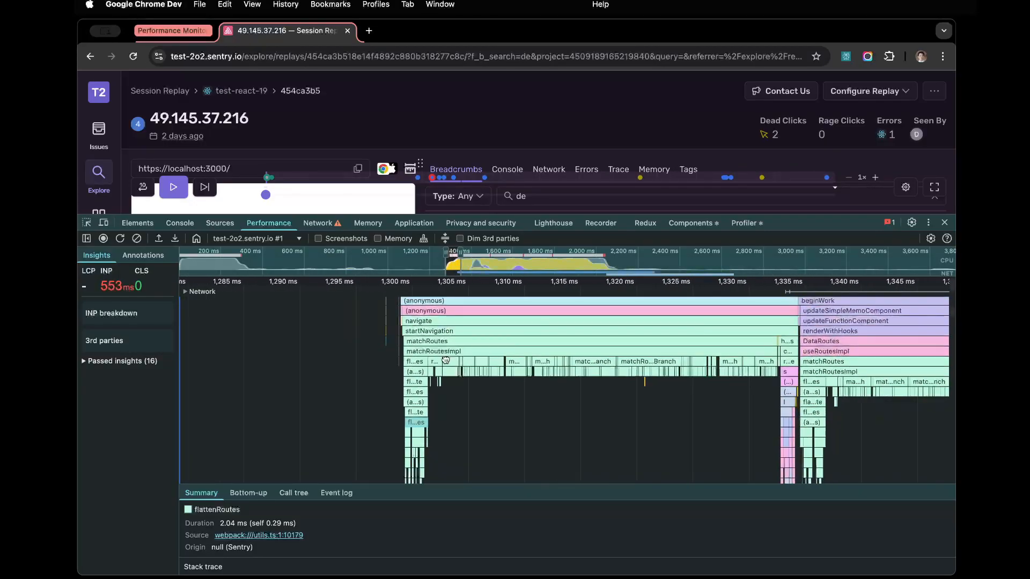
{"action": "scroll", "coordinate": [510, 343], "scroll_direction": "down", "scroll_amount": 1}
{"action": "left_click_drag", "start_coordinate": [509, 343], "coordinate": [481, 363]}
{"action": "scroll", "coordinate": [467, 375], "scroll_direction": "up", "scroll_amount": 3}
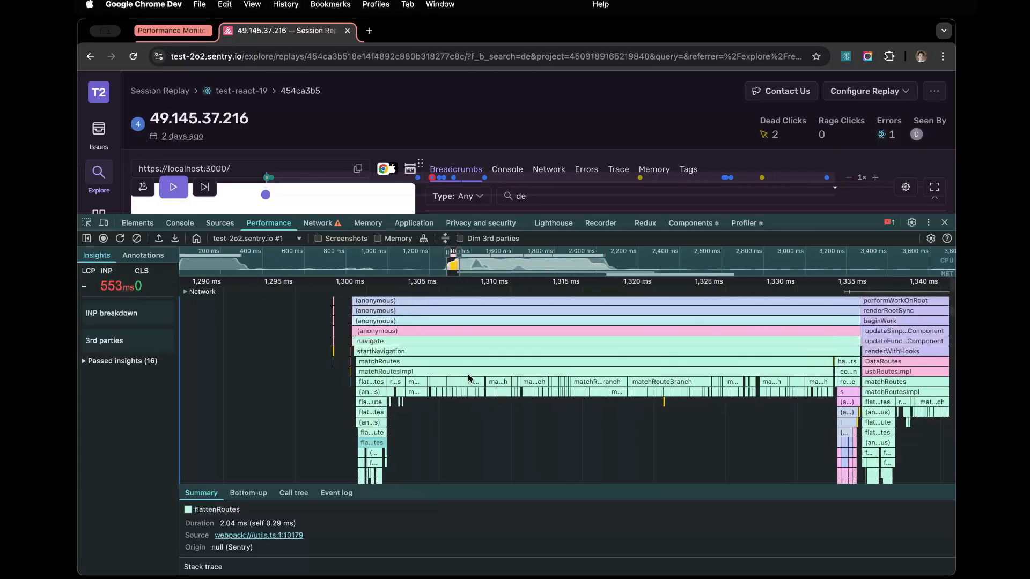
{"action": "scroll", "coordinate": [487, 367], "scroll_direction": "down", "scroll_amount": 1}
Step: Open AI assistance for the navigate call and arrange the panes to show both its summary and the chat
{"action": "left_click", "coordinate": [509, 339]}
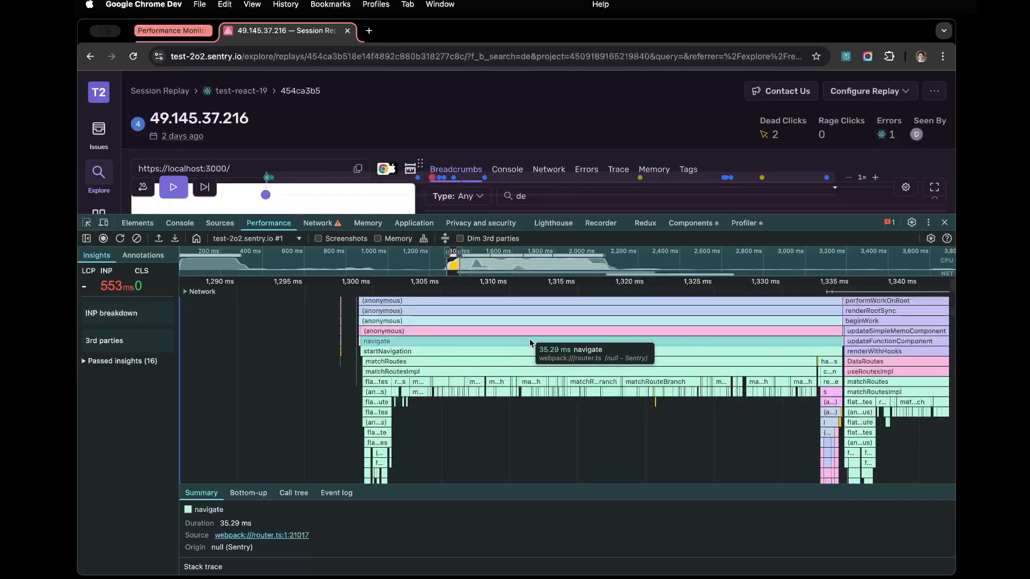
{"action": "right_click", "coordinate": [531, 340]}
{"action": "left_click", "coordinate": [600, 463]}
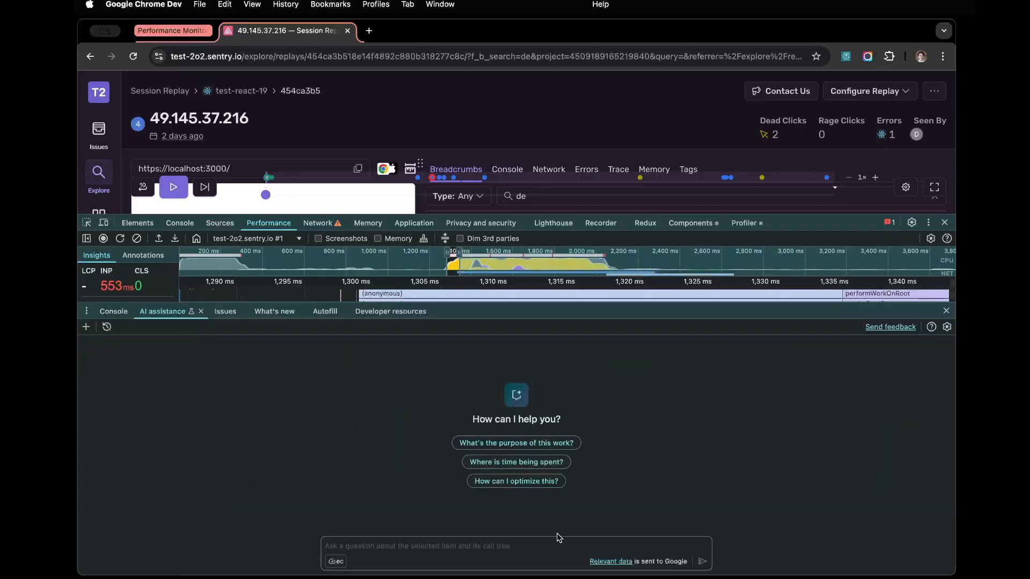
{"action": "left_click_drag", "start_coordinate": [725, 312], "coordinate": [725, 529]}
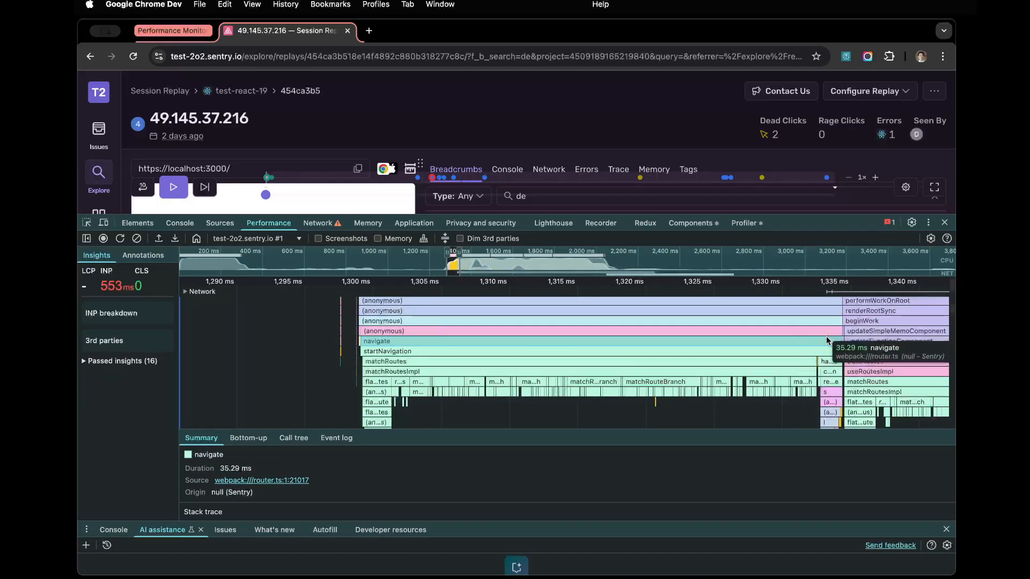
{"action": "left_click_drag", "start_coordinate": [733, 434], "coordinate": [740, 306]}
{"action": "left_click_drag", "start_coordinate": [723, 529], "coordinate": [734, 386]}
Step: Ask the AI assistant to "calculate the total duration of the flattenRoute function" and enlarge the chat to read the answer
{"action": "left_click", "coordinate": [567, 547]}
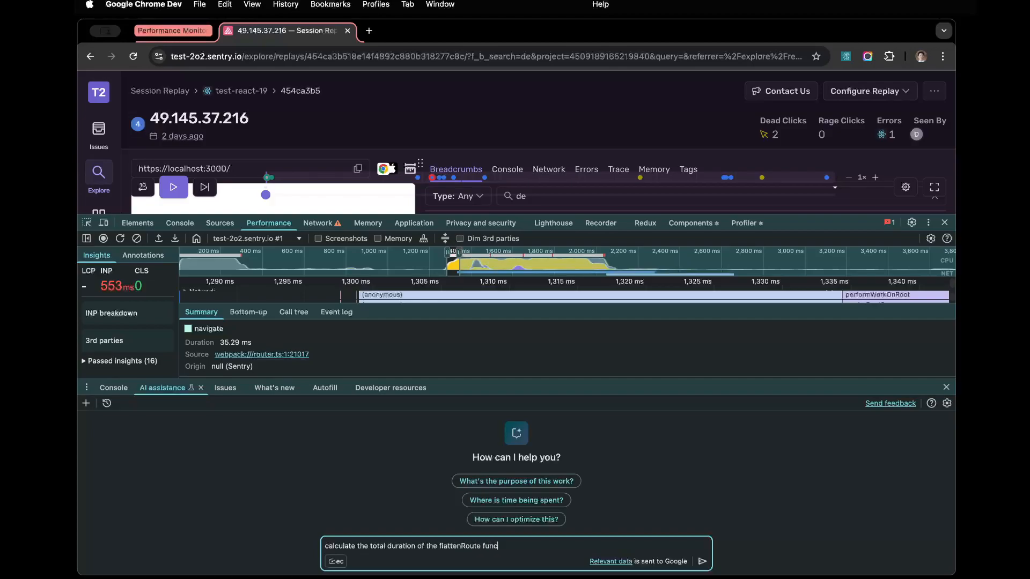
{"action": "type", "text": "calculate the total duration of the flattenRoute function"}
{"action": "key", "text": "Return"}
{"action": "left_click_drag", "start_coordinate": [755, 388], "coordinate": [773, 331]}
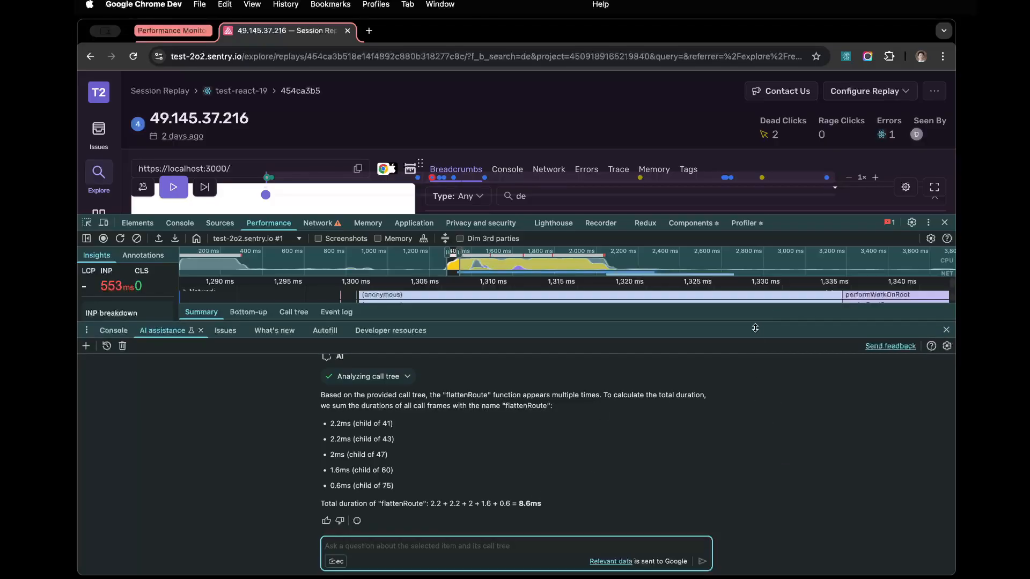
Step: Enlarge the flame chart again and inspect the nested flattenRoute and flattenRoutes calls against the AI answer
{"action": "left_click_drag", "start_coordinate": [762, 329], "coordinate": [755, 485]}
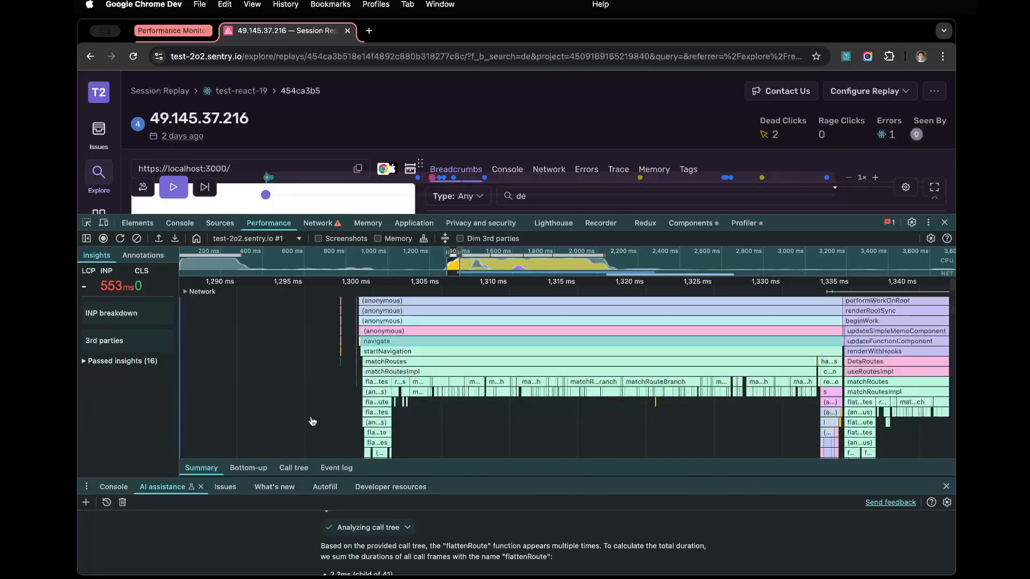
{"action": "scroll", "coordinate": [386, 401], "scroll_direction": "up", "scroll_amount": 5}
{"action": "scroll", "coordinate": [403, 407], "scroll_direction": "up", "scroll_amount": 5}
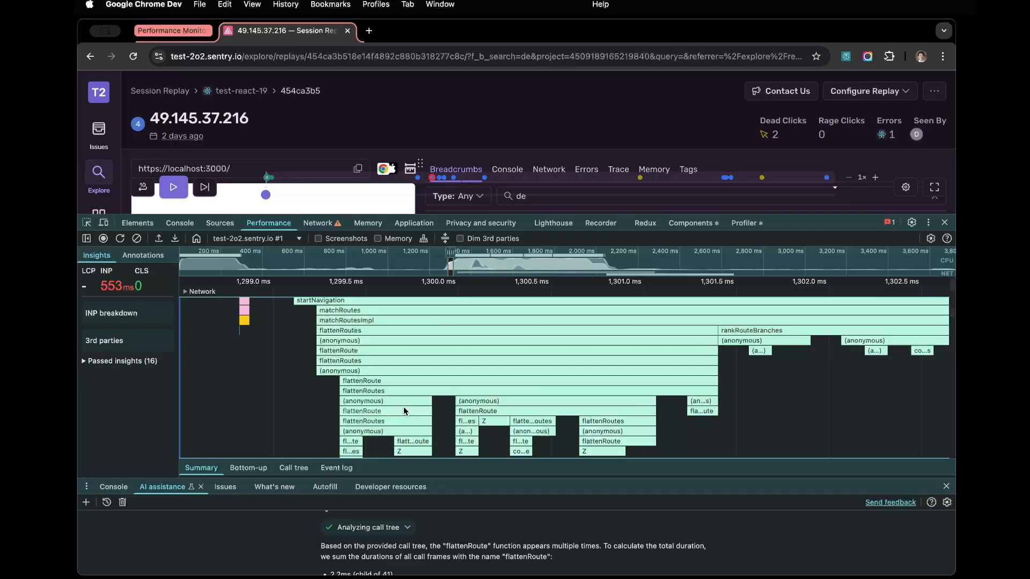
{"action": "scroll", "coordinate": [403, 407], "scroll_direction": "down", "scroll_amount": 3}
Step: Ask the AI assistant the follow-up "howa bout flattenRoutes", read its answer, and close the assistance pane
{"action": "left_click_drag", "start_coordinate": [610, 461], "coordinate": [635, 303]}
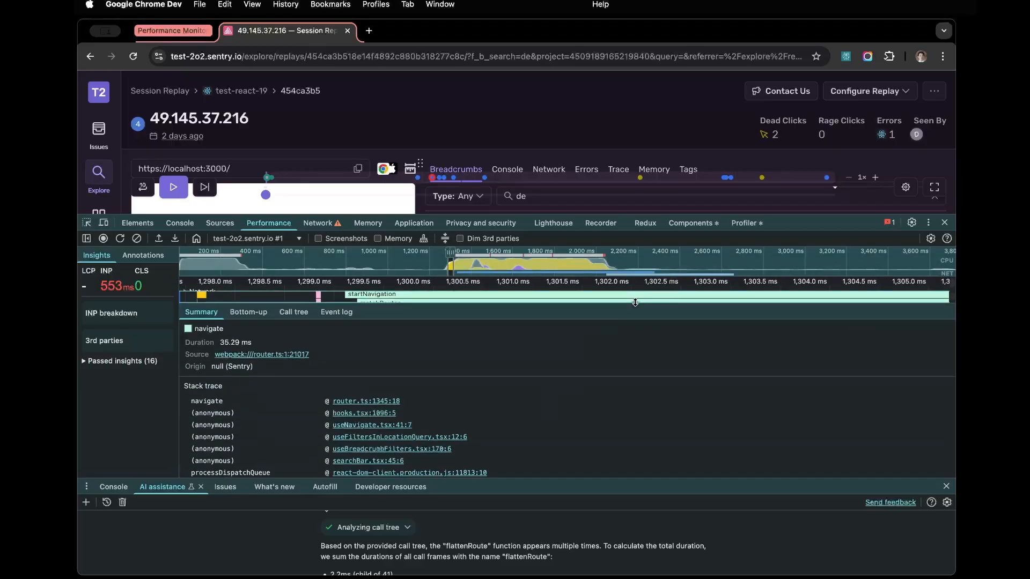
{"action": "left_click_drag", "start_coordinate": [643, 480], "coordinate": [665, 302]}
{"action": "left_click", "coordinate": [557, 547]}
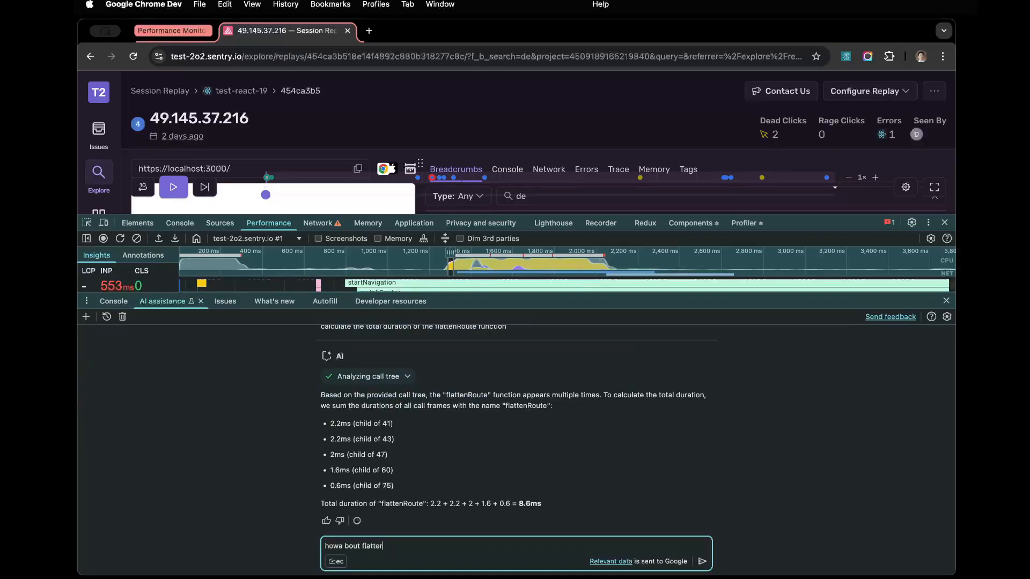
{"action": "key", "text": "Return"}
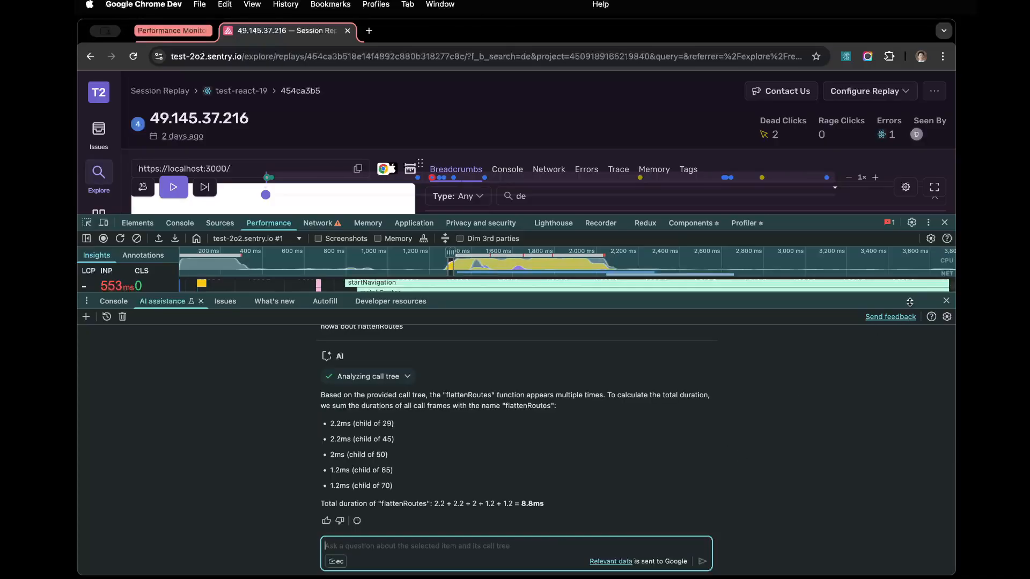
{"action": "left_click", "coordinate": [946, 300]}
Step: Check the duration of the first matchRouteBranch call after rankRouteBranches and give the flame chart more room
{"action": "scroll", "coordinate": [410, 377], "scroll_direction": "up", "scroll_amount": 10}
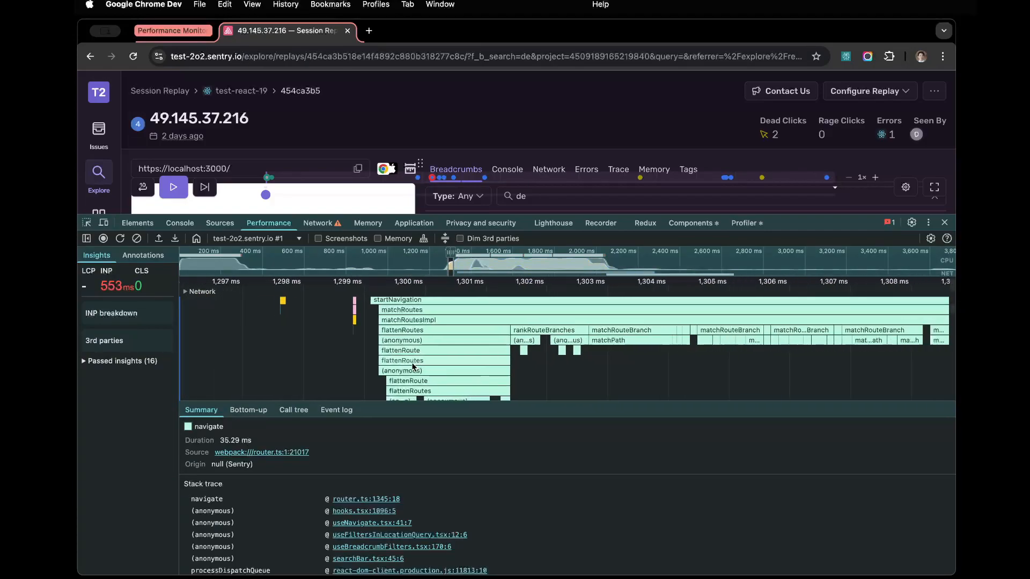
{"action": "left_click_drag", "start_coordinate": [411, 377], "coordinate": [445, 360]}
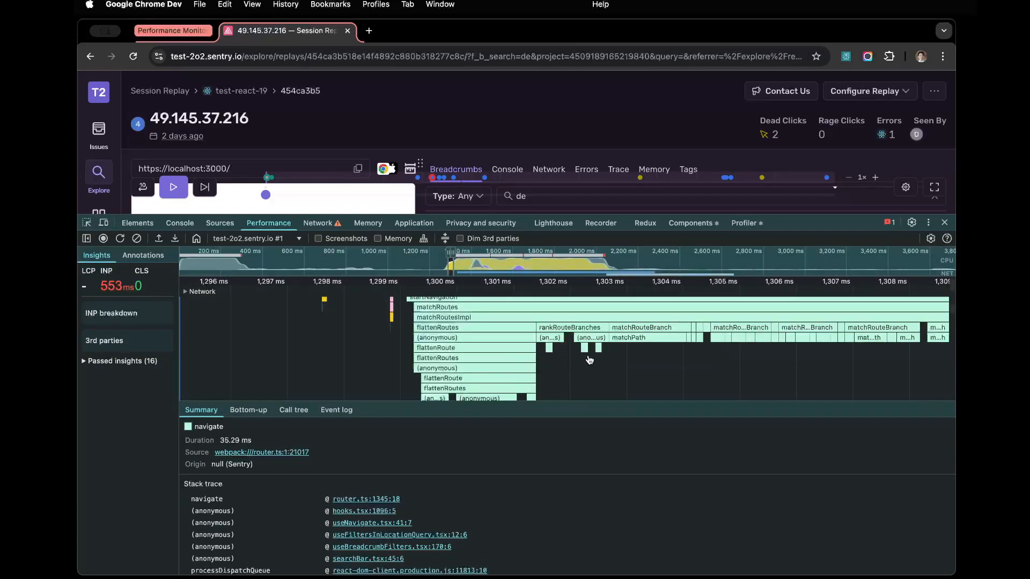
{"action": "left_click", "coordinate": [657, 331]}
{"action": "left_click_drag", "start_coordinate": [647, 411], "coordinate": [643, 463]}
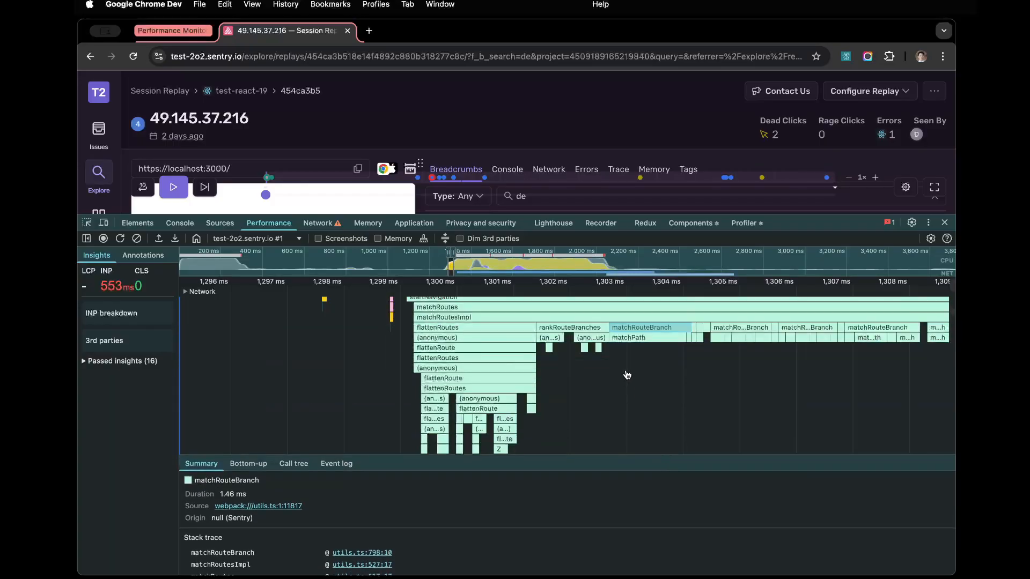
{"action": "scroll", "coordinate": [528, 349], "scroll_direction": "up", "scroll_amount": 3}
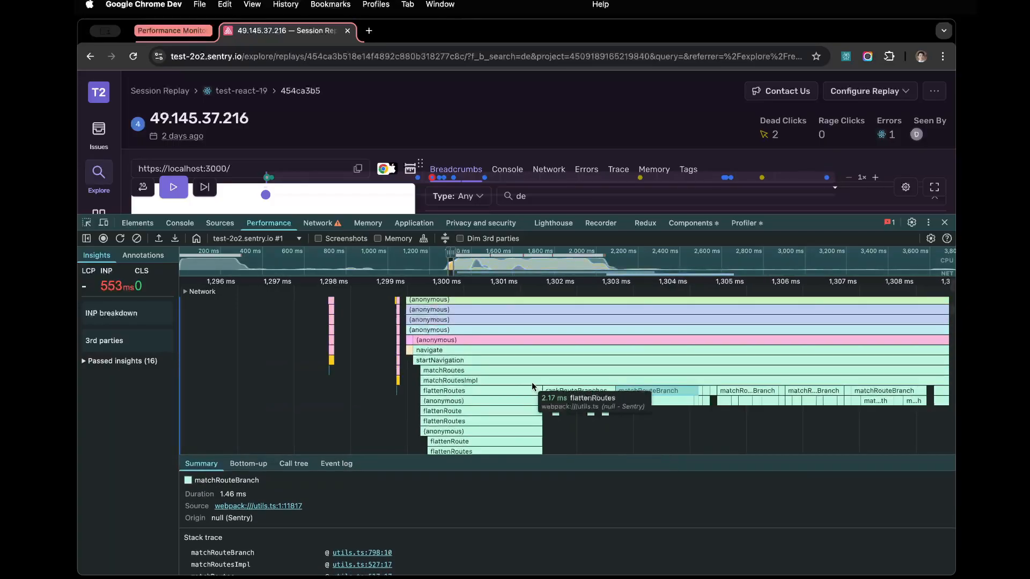
Step: Ask the AI assistant about the navigate call to "calculate the total duration of matchRouteBranch", then close the assistance pane
{"action": "left_click", "coordinate": [522, 348]}
{"action": "right_click", "coordinate": [571, 351]}
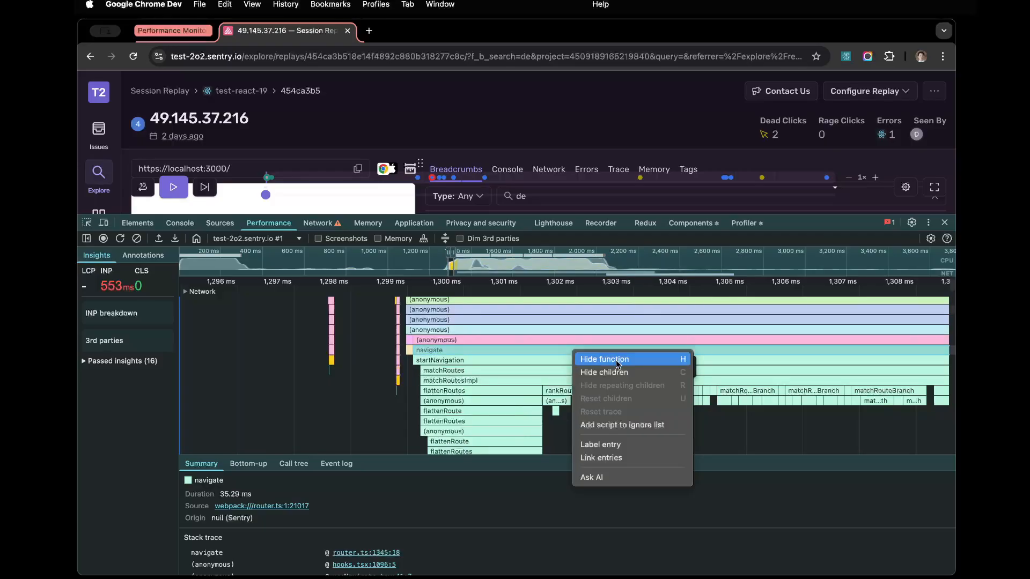
{"action": "left_click", "coordinate": [616, 476]}
{"action": "type", "text": "ca"}
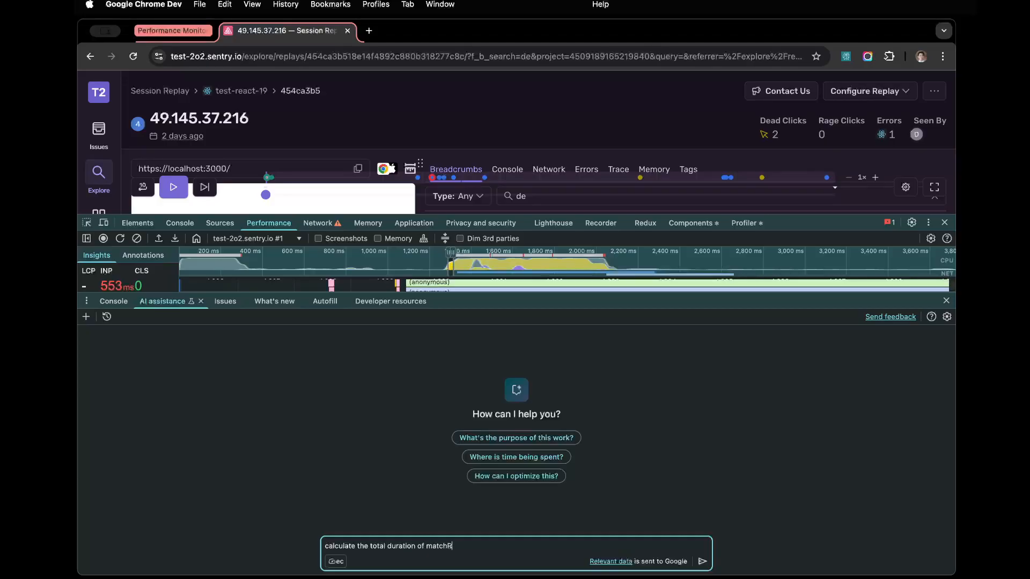
{"action": "type", "text": "ch"}
{"action": "key", "text": "Return"}
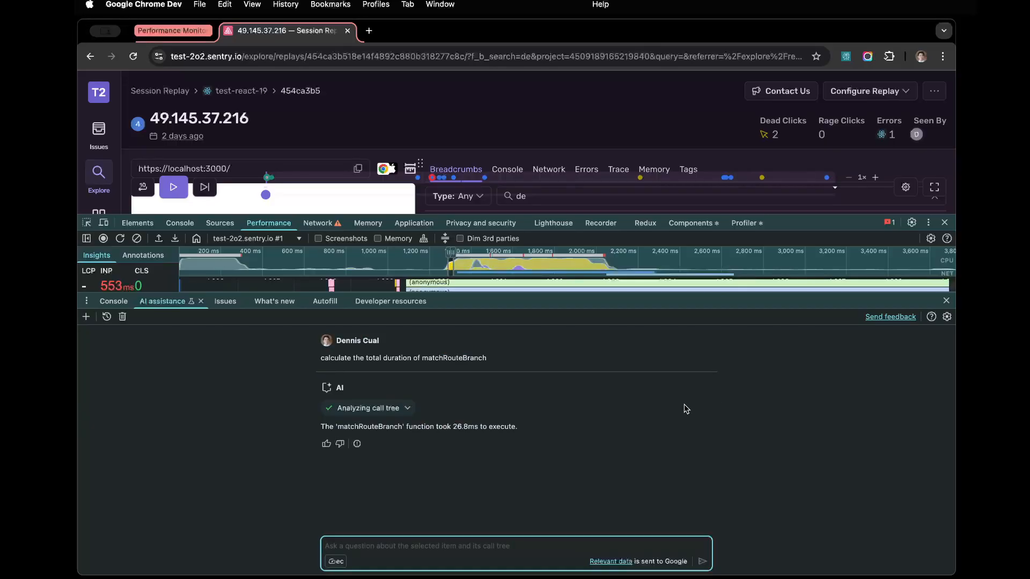
{"action": "left_click", "coordinate": [944, 301]}
Step: Inspect how the matchRouteBranch and matchPath calls are spread beside flattenRoutes within the navigate call
{"action": "scroll", "coordinate": [514, 392], "scroll_direction": "down", "scroll_amount": 2}
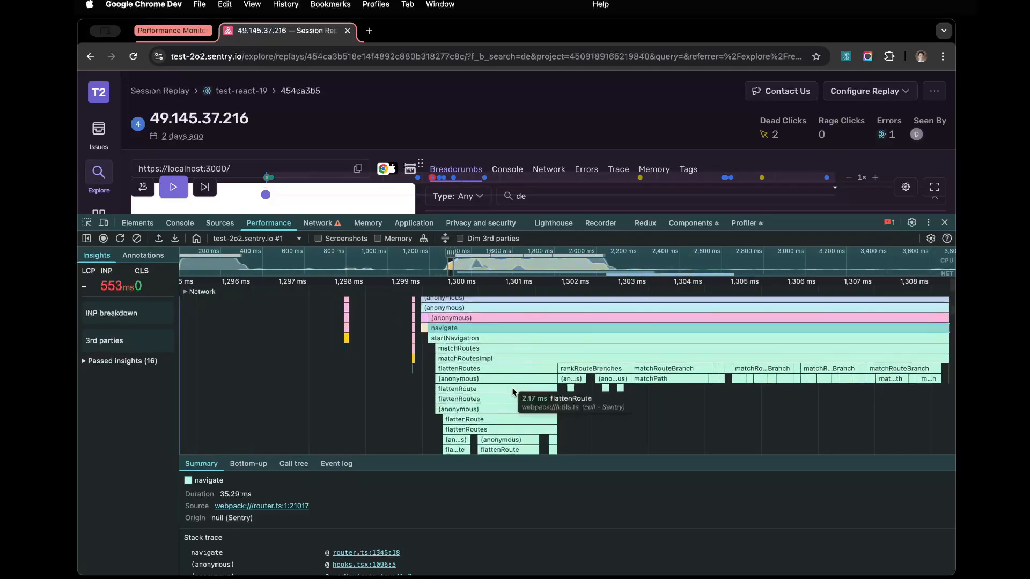
{"action": "scroll", "coordinate": [533, 400], "scroll_direction": "down", "scroll_amount": 5}
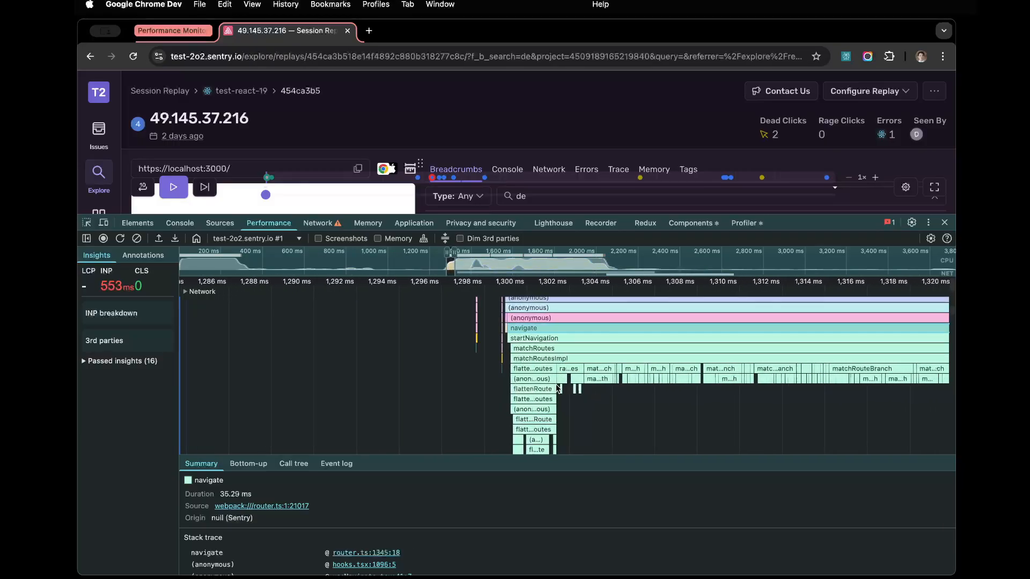
{"action": "scroll", "coordinate": [534, 397], "scroll_direction": "up", "scroll_amount": 5}
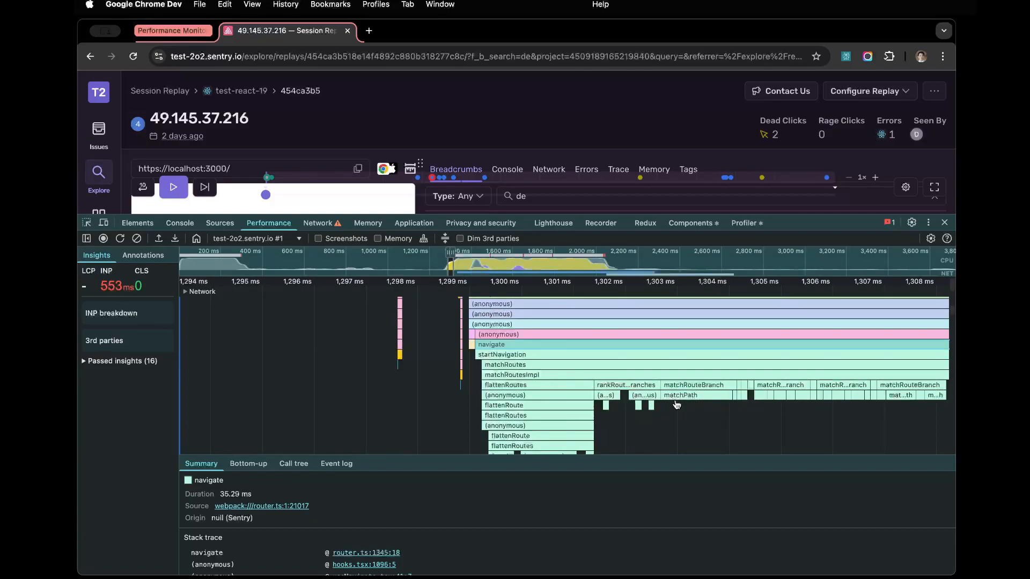
Step: Give the flame chart more height and check the duration of matchRoutes within the navigate call
{"action": "scroll", "coordinate": [661, 399], "scroll_direction": "up", "scroll_amount": 3}
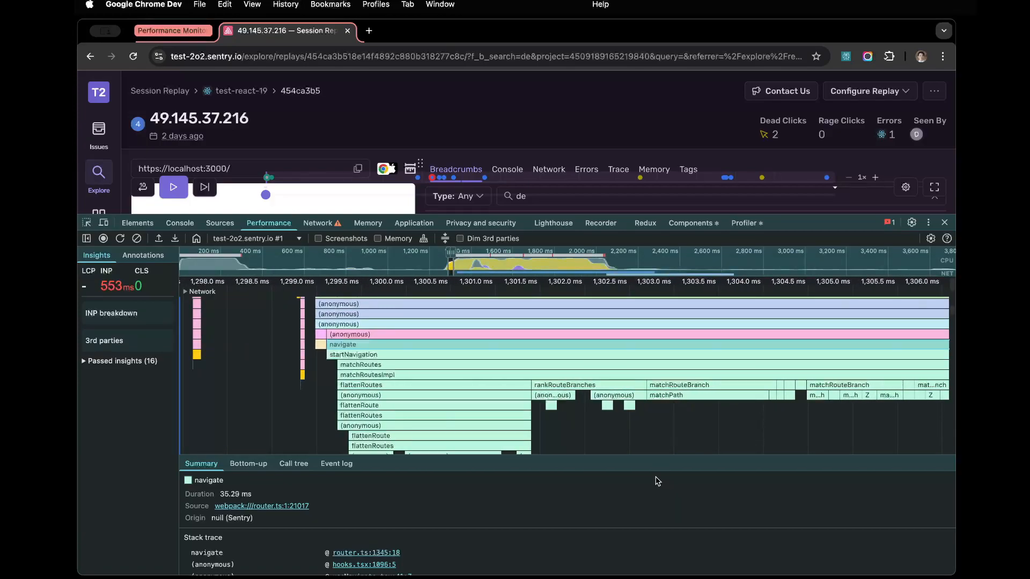
{"action": "left_click_drag", "start_coordinate": [670, 467], "coordinate": [670, 445]}
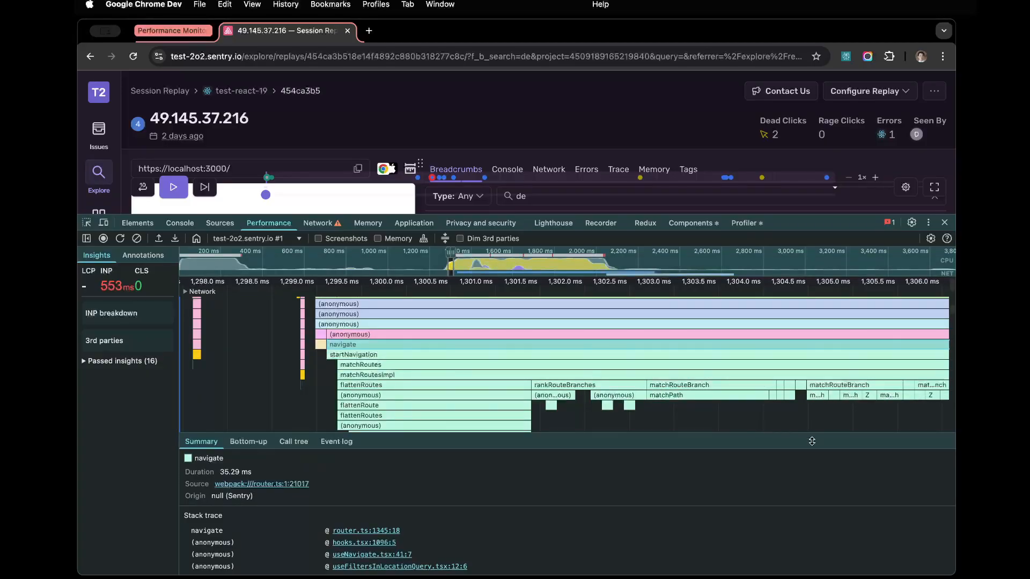
{"action": "left_click_drag", "start_coordinate": [803, 440], "coordinate": [803, 480]}
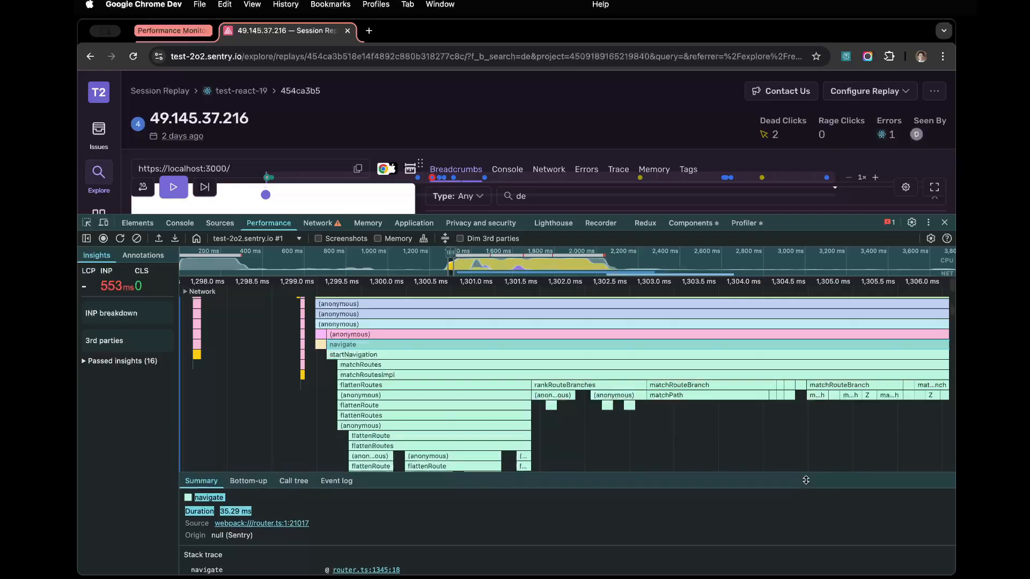
{"action": "scroll", "coordinate": [727, 382], "scroll_direction": "down", "scroll_amount": 6}
{"action": "scroll", "coordinate": [583, 392], "scroll_direction": "down", "scroll_amount": 8}
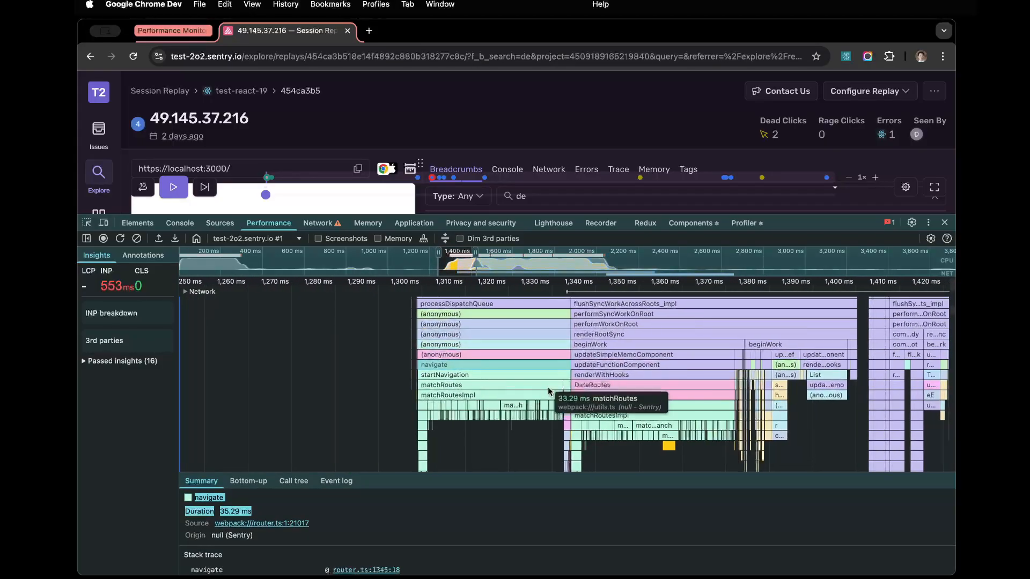
{"action": "scroll", "coordinate": [610, 408], "scroll_direction": "up", "scroll_amount": 8}
{"action": "scroll", "coordinate": [584, 401], "scroll_direction": "left", "scroll_amount": 3}
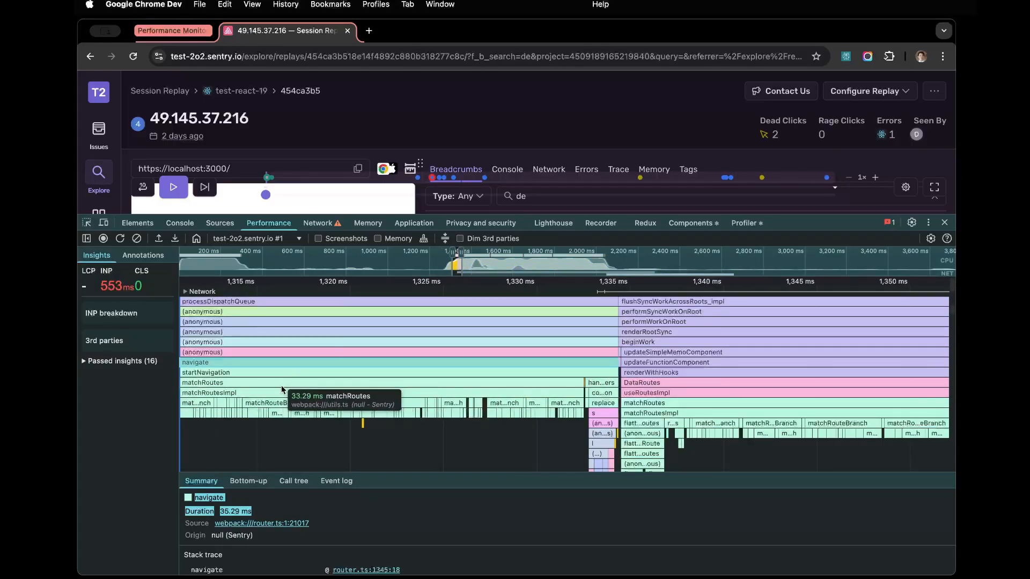
Step: Select the second matchRoutes call, under useRoutesImpl in the DataRoutes render, to check its duration
{"action": "left_click_drag", "start_coordinate": [704, 422], "coordinate": [581, 384]}
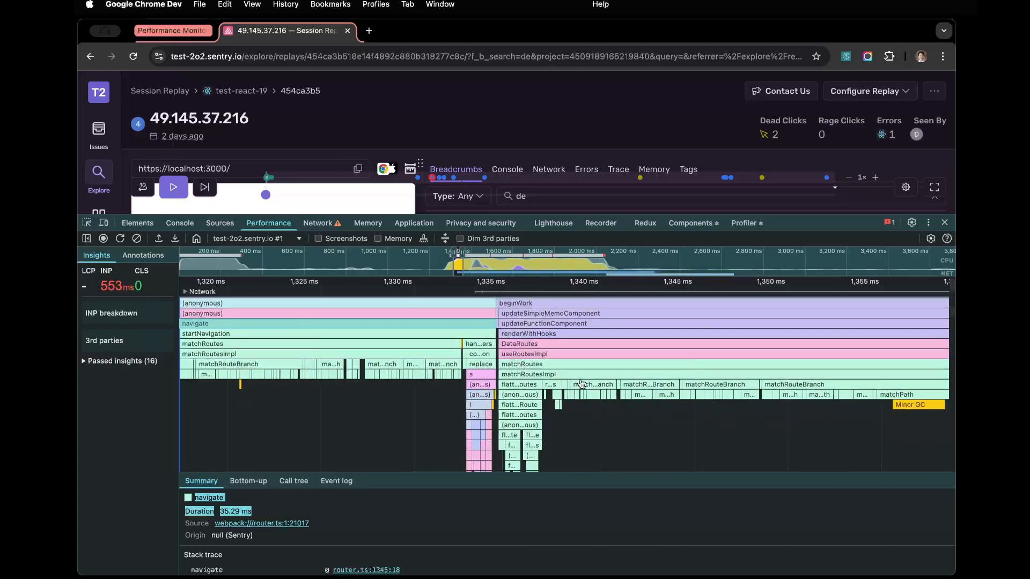
{"action": "scroll", "coordinate": [651, 374], "scroll_direction": "down", "scroll_amount": 5}
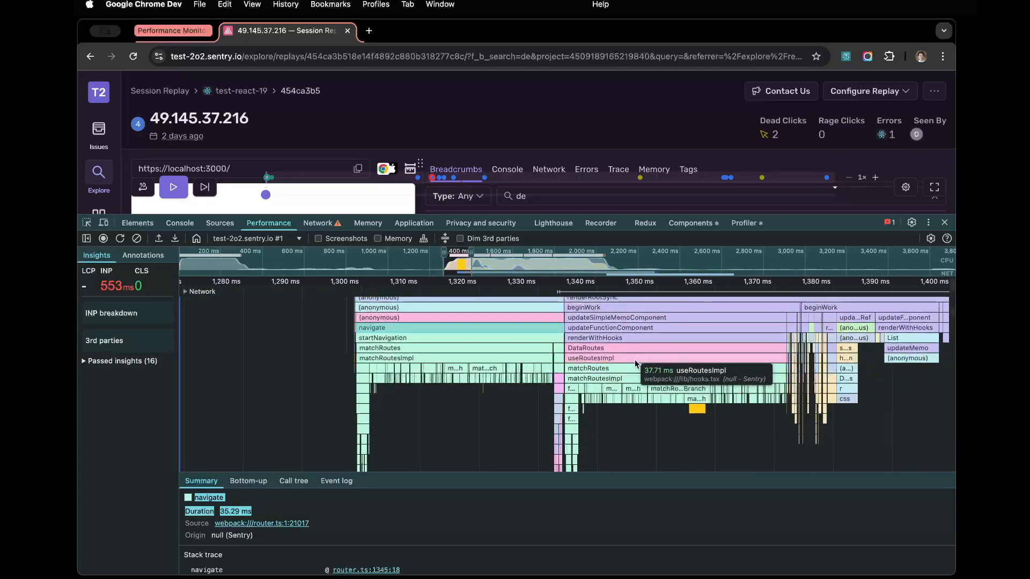
{"action": "scroll", "coordinate": [632, 372], "scroll_direction": "up", "scroll_amount": 2}
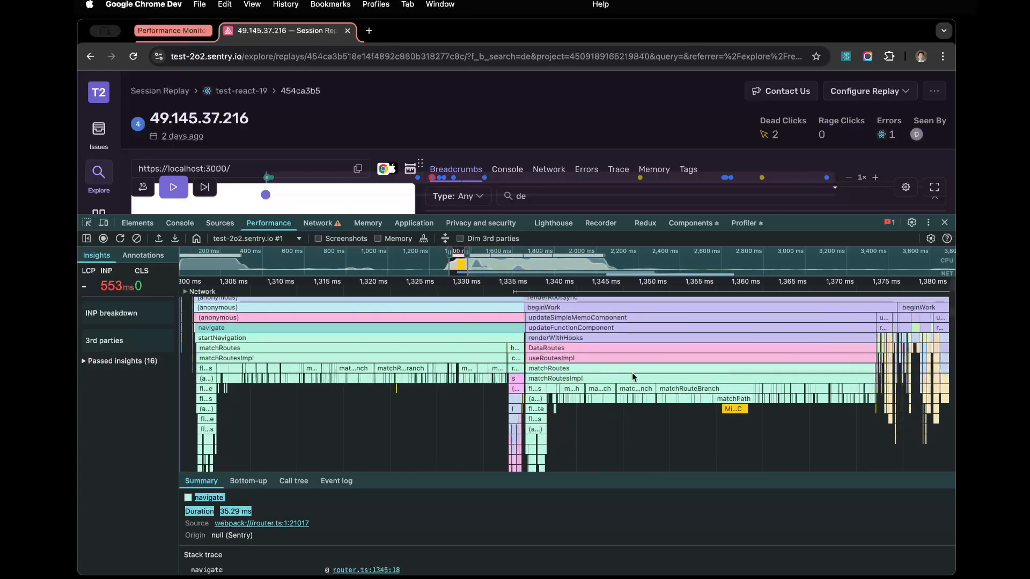
{"action": "left_click", "coordinate": [659, 367]}
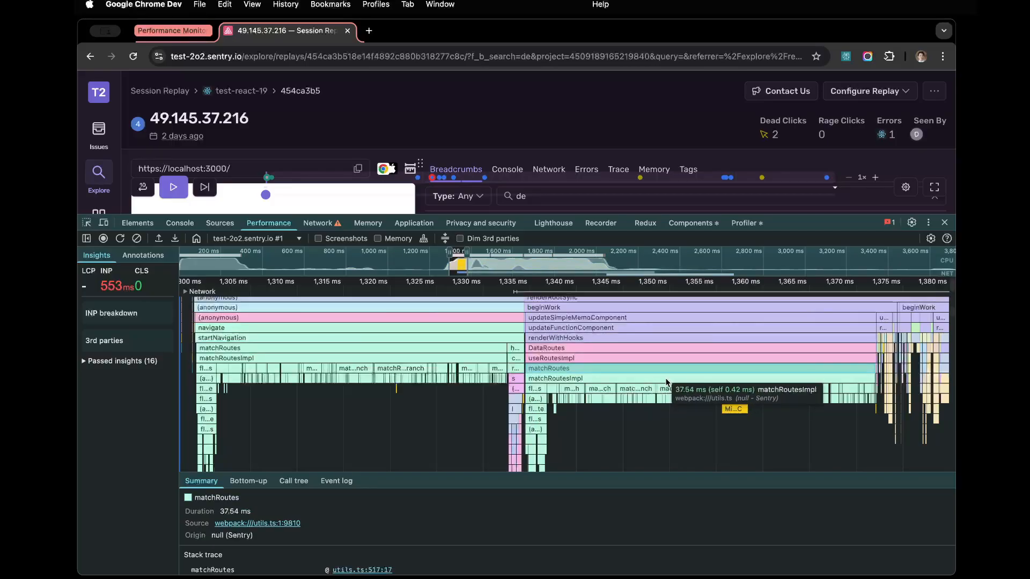
{"action": "scroll", "coordinate": [535, 385], "scroll_direction": "down", "scroll_amount": 5}
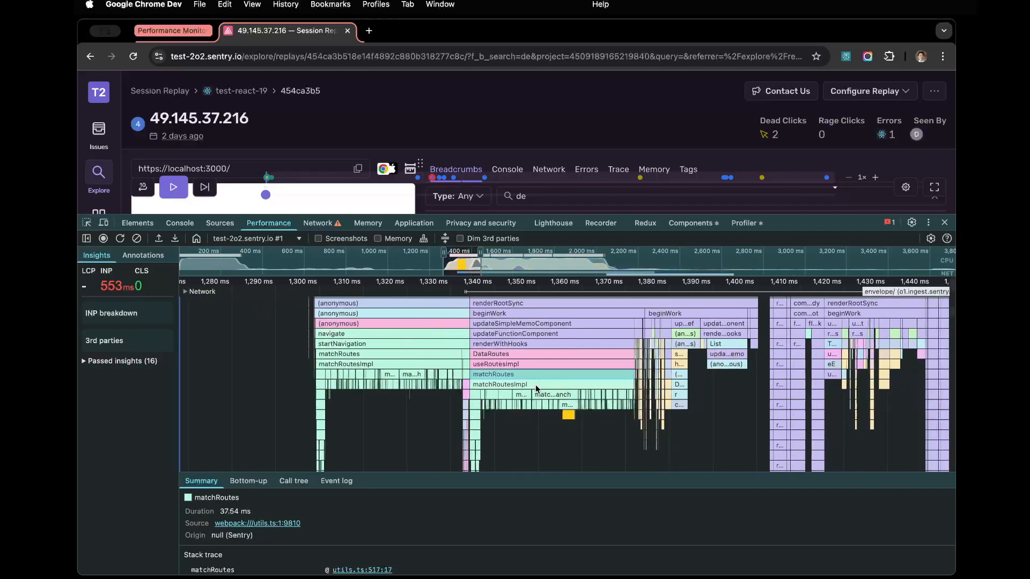
Step: Compare the flattenRoutes and matchRouteBranch calls under the DataRoutes matchRoutes with those under navigate
{"action": "left_click_drag", "start_coordinate": [503, 386], "coordinate": [593, 444]}
{"action": "left_click_drag", "start_coordinate": [601, 389], "coordinate": [606, 340]}
{"action": "left_click_drag", "start_coordinate": [566, 381], "coordinate": [541, 379]}
{"action": "scroll", "coordinate": [548, 398], "scroll_direction": "up", "scroll_amount": 2}
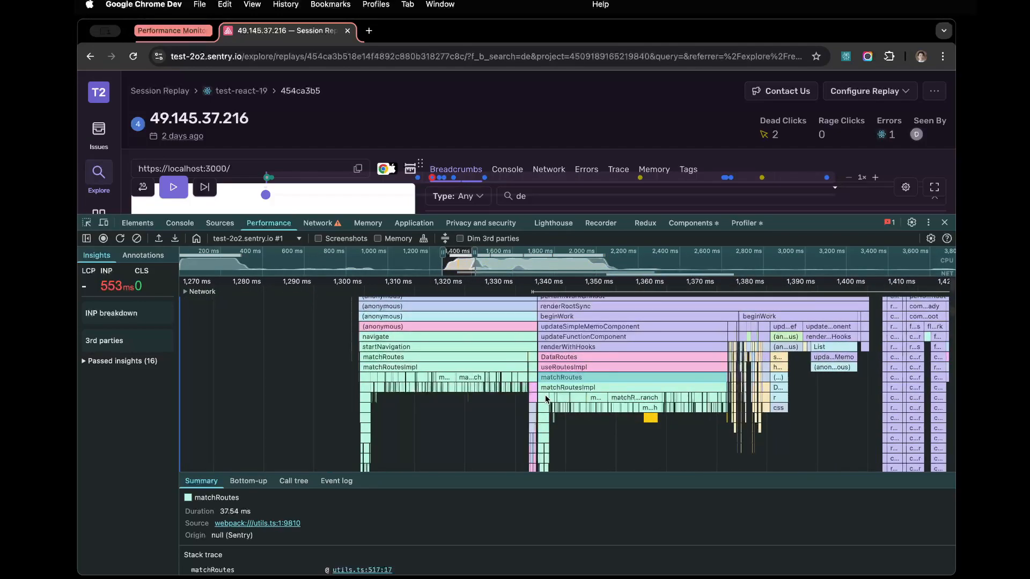
{"action": "scroll", "coordinate": [543, 397], "scroll_direction": "up", "scroll_amount": 5}
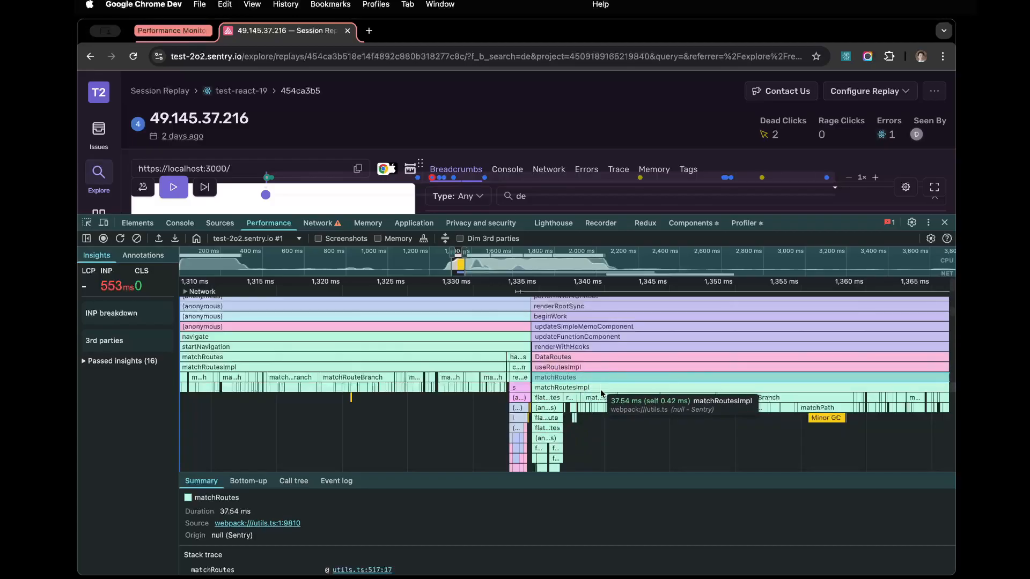
{"action": "scroll", "coordinate": [561, 395], "scroll_direction": "up", "scroll_amount": 2}
{"action": "scroll", "coordinate": [561, 396], "scroll_direction": "down", "scroll_amount": 5}
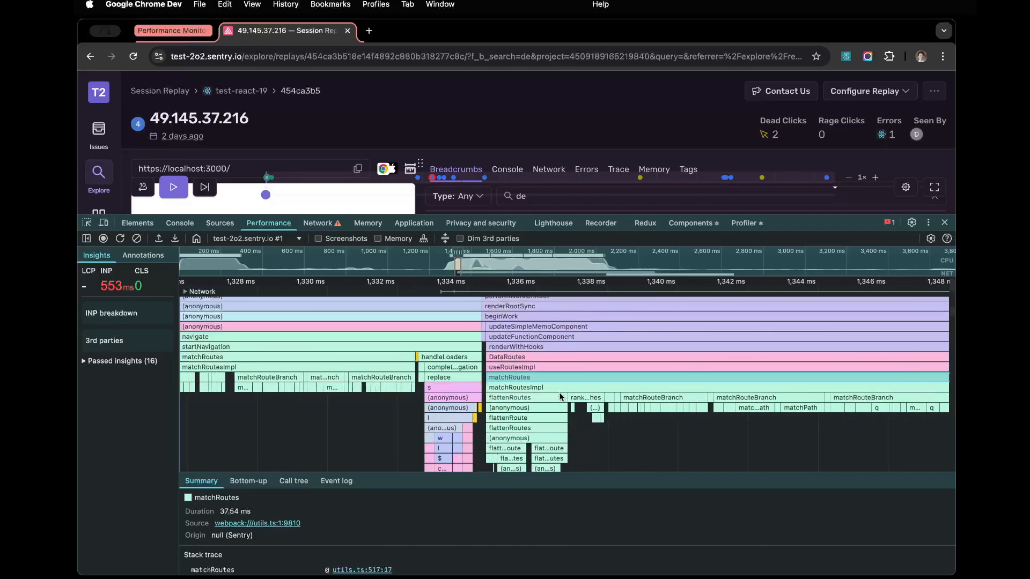
{"action": "left_click_drag", "start_coordinate": [480, 365], "coordinate": [515, 364]}
{"action": "scroll", "coordinate": [341, 365], "scroll_direction": "up", "scroll_amount": 6}
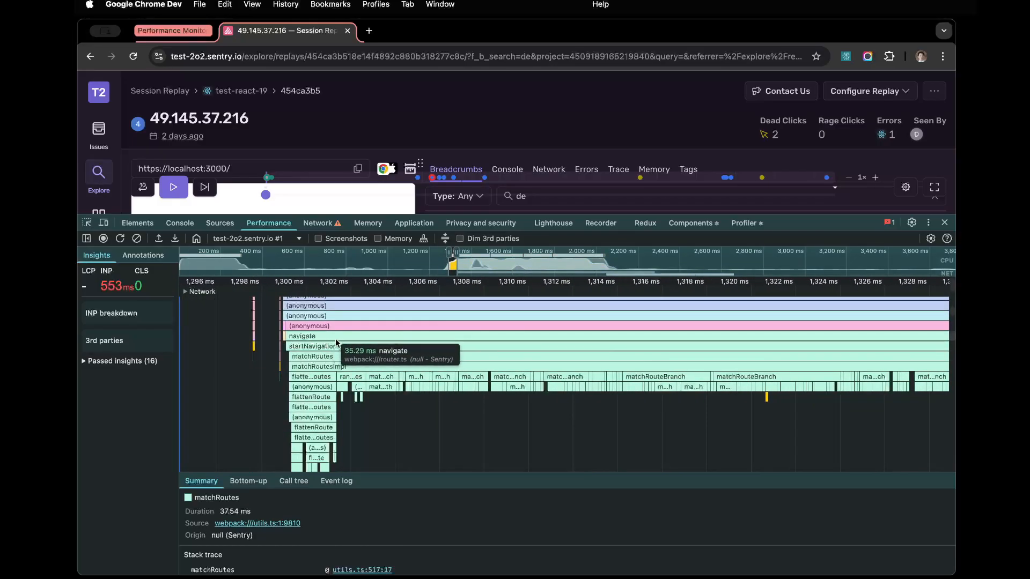
{"action": "scroll", "coordinate": [398, 356], "scroll_direction": "down", "scroll_amount": 4}
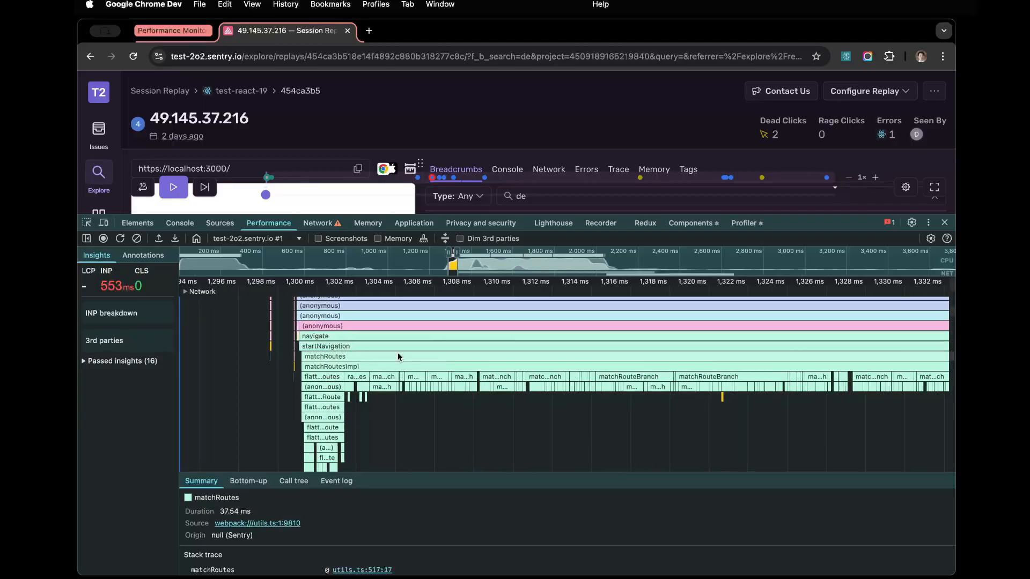
{"action": "scroll", "coordinate": [665, 368], "scroll_direction": "up", "scroll_amount": 2}
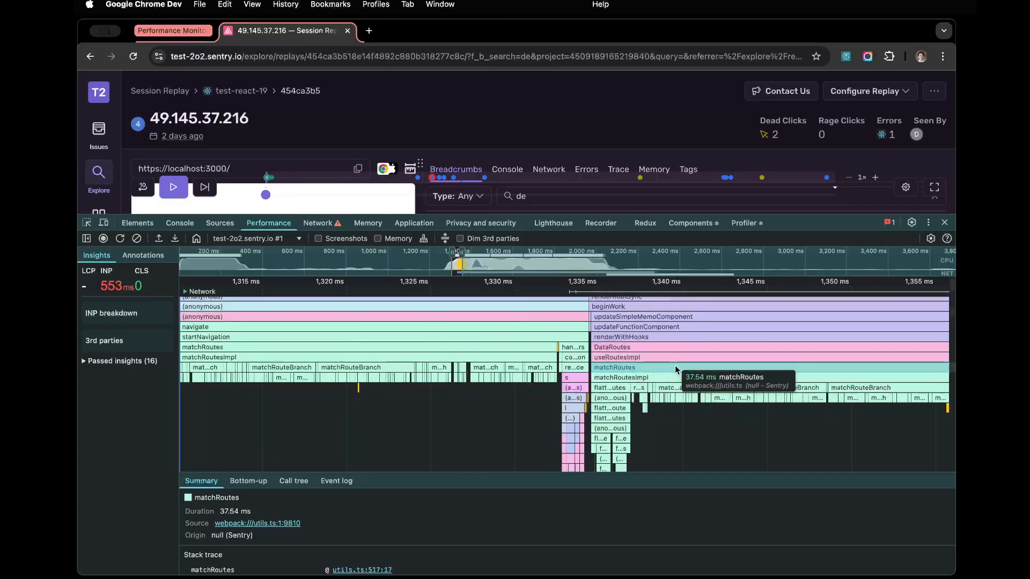
Step: Trace the navigate and DataRoutes matchRoutes calls up to their parent keypress event and check its duration
{"action": "scroll", "coordinate": [674, 365], "scroll_direction": "down", "scroll_amount": 5}
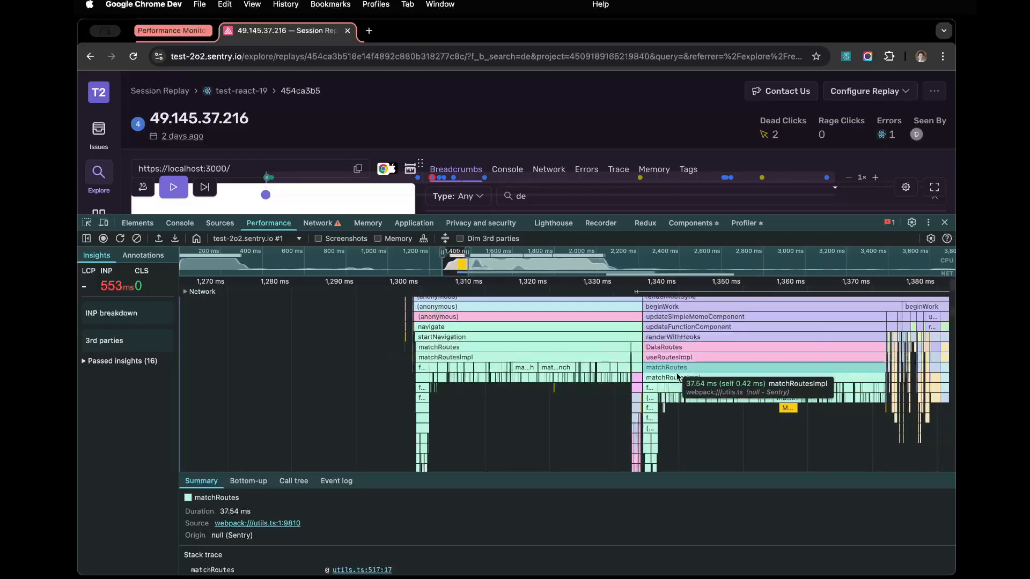
{"action": "scroll", "coordinate": [692, 369], "scroll_direction": "up", "scroll_amount": 2}
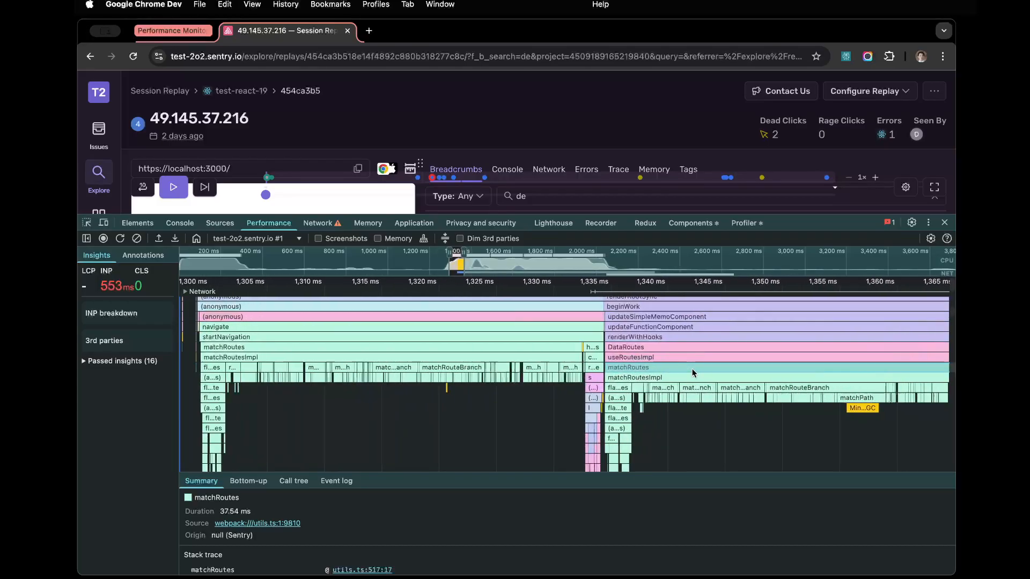
{"action": "scroll", "coordinate": [692, 371], "scroll_direction": "up", "scroll_amount": 2}
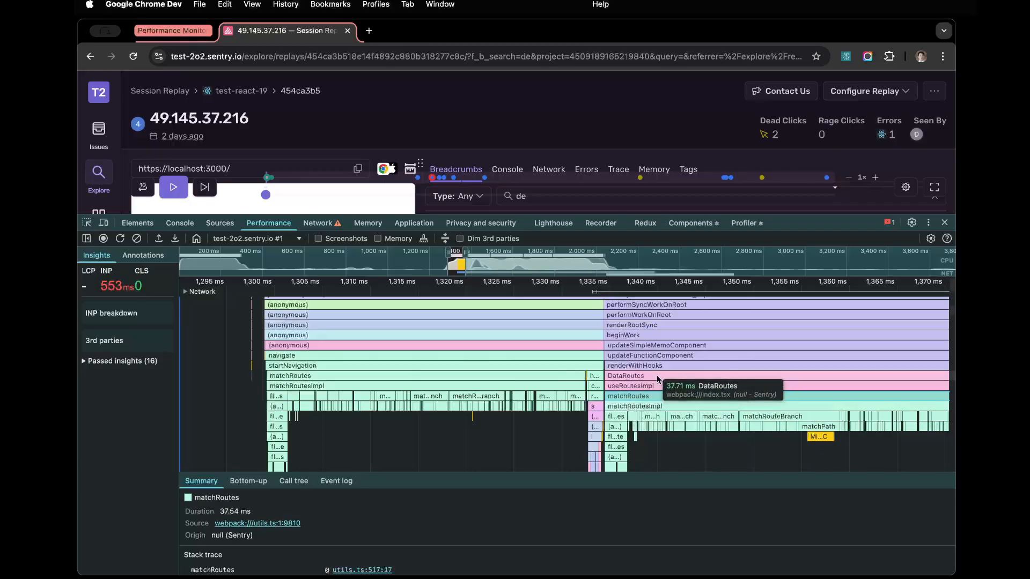
{"action": "scroll", "coordinate": [622, 370], "scroll_direction": "right", "scroll_amount": 3}
{"action": "left_click_drag", "start_coordinate": [622, 367], "coordinate": [611, 488]}
{"action": "scroll", "coordinate": [585, 394], "scroll_direction": "down", "scroll_amount": 2}
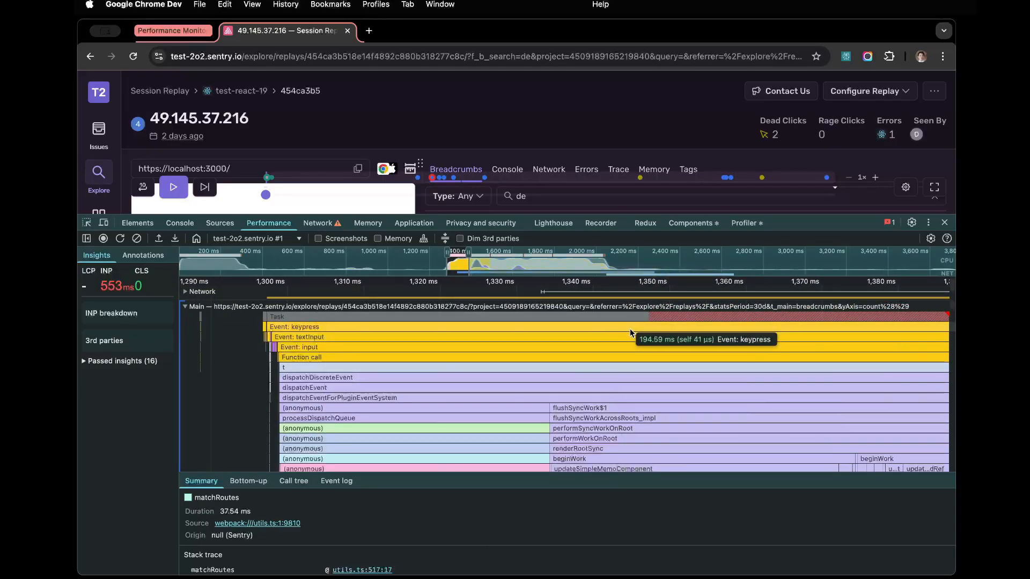
Step: Ask the AI assistant about the first keypress event with the prompt "computate total computation of matchRoutes", and close the assistant after the answer
{"action": "left_click_drag", "start_coordinate": [629, 380], "coordinate": [639, 271]}
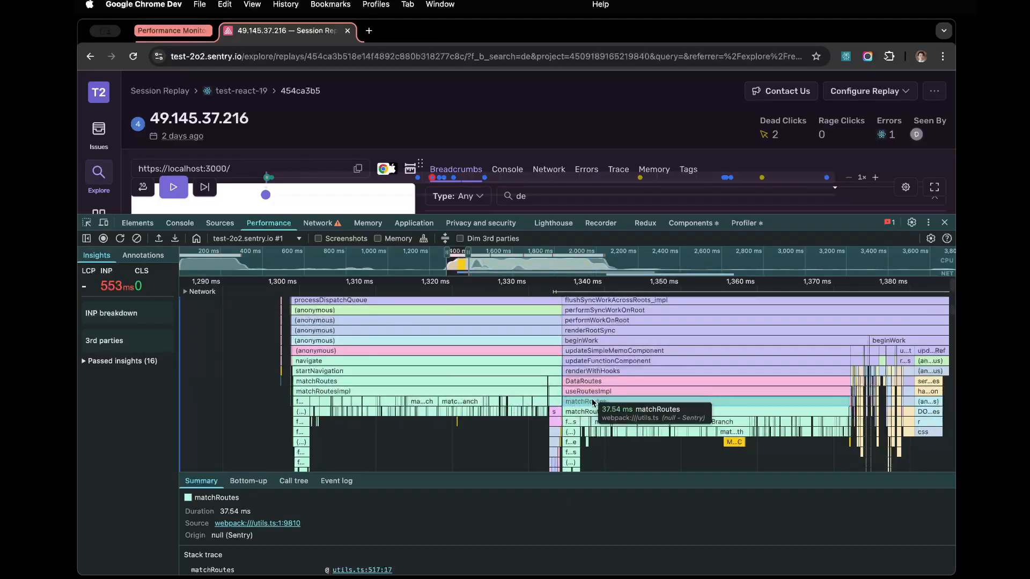
{"action": "scroll", "coordinate": [646, 386], "scroll_direction": "down", "scroll_amount": 1}
{"action": "scroll", "coordinate": [646, 387], "scroll_direction": "down", "scroll_amount": 4}
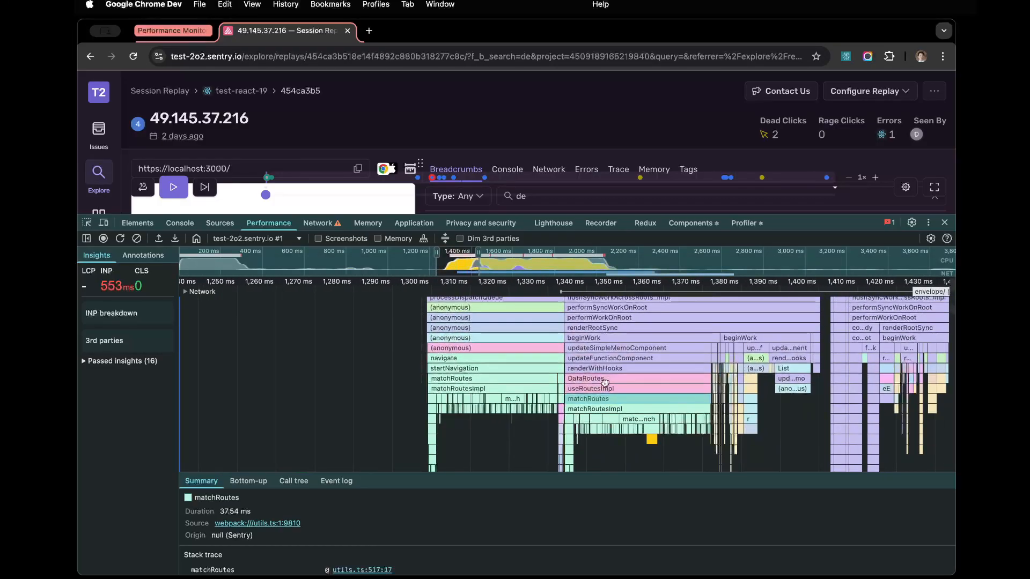
{"action": "left_click_drag", "start_coordinate": [595, 379], "coordinate": [591, 409]}
{"action": "scroll", "coordinate": [616, 375], "scroll_direction": "up", "scroll_amount": 2}
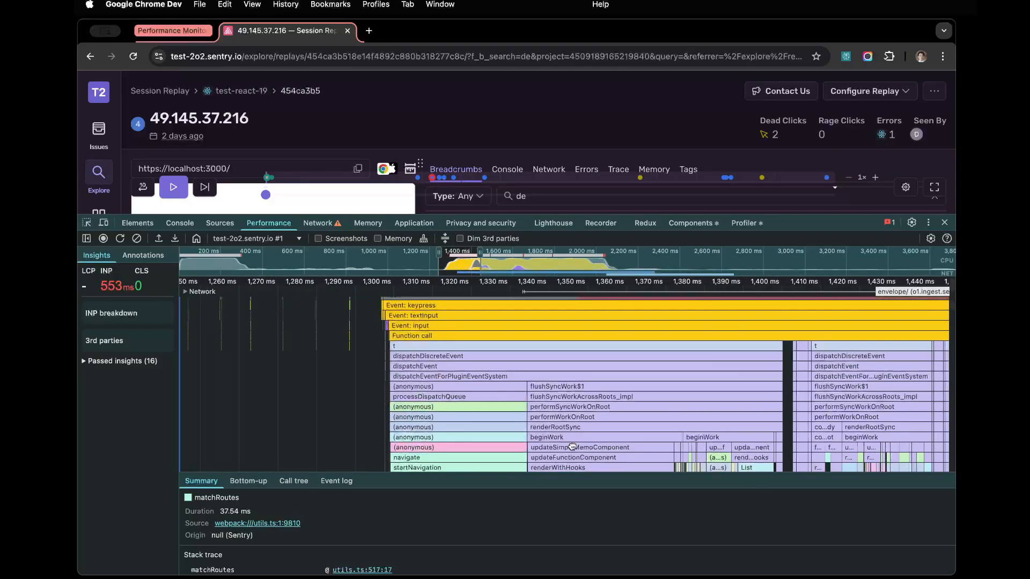
{"action": "left_click", "coordinate": [592, 311]}
{"action": "right_click", "coordinate": [592, 311]}
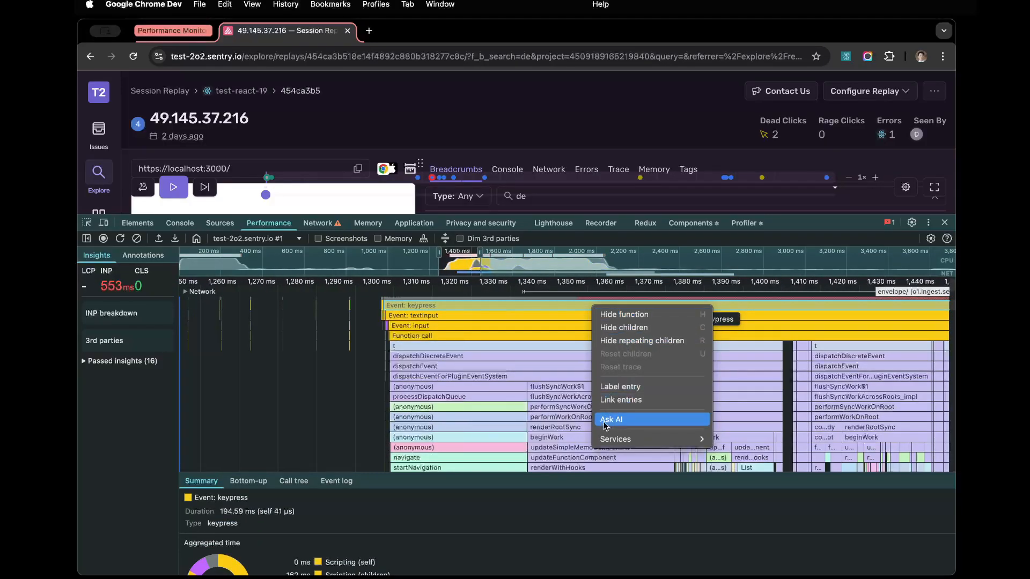
{"action": "scroll", "coordinate": [750, 385], "scroll_direction": "down", "scroll_amount": 5}
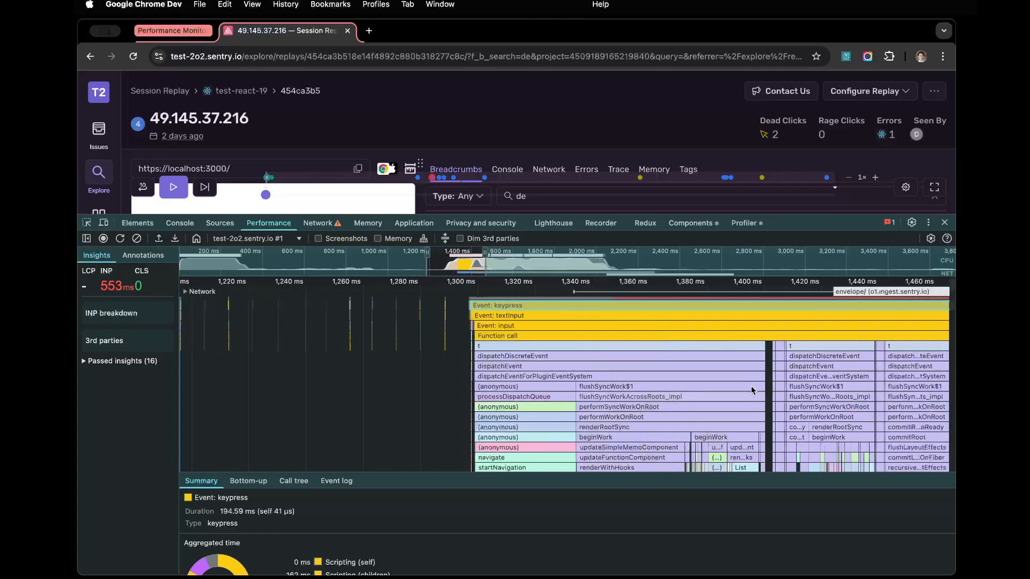
{"action": "right_click", "coordinate": [696, 315]}
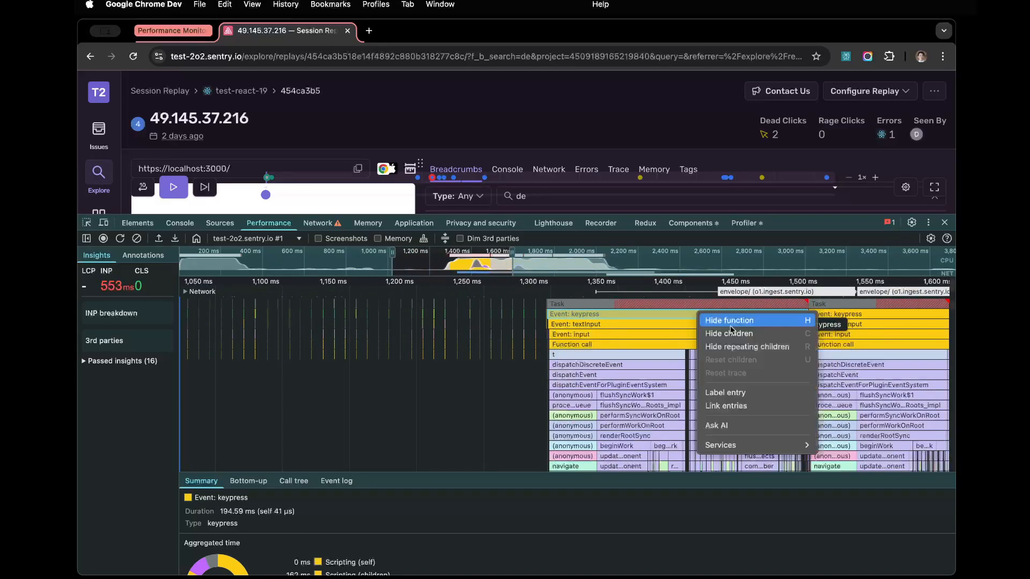
{"action": "left_click", "coordinate": [747, 423]}
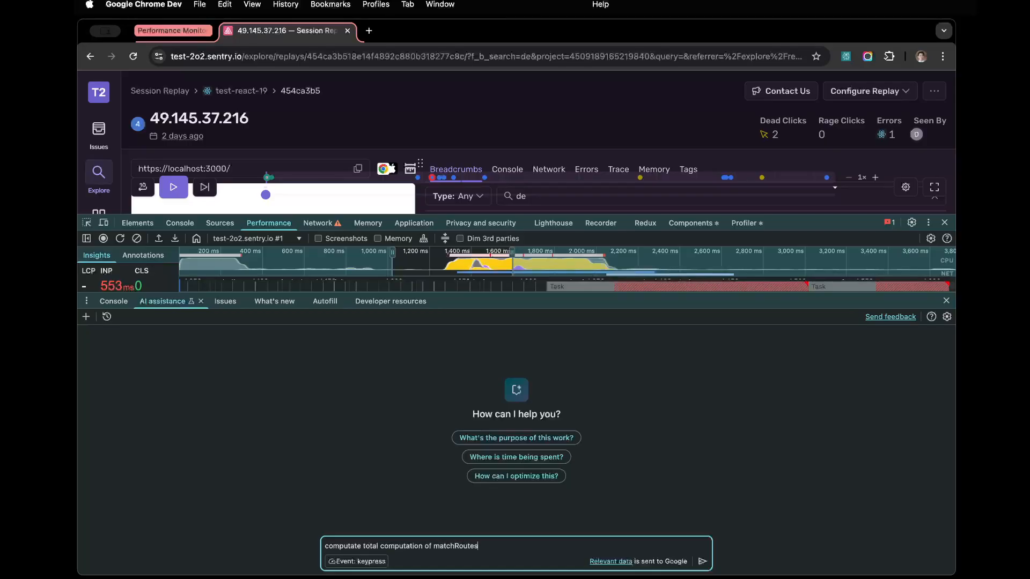
{"action": "key", "text": "Return"}
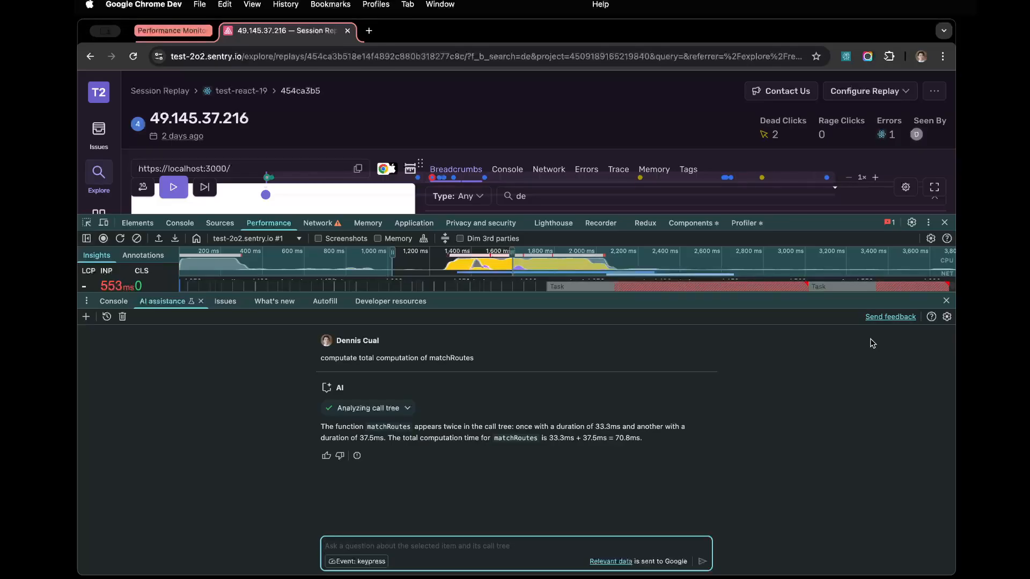
{"action": "left_click", "coordinate": [946, 301]}
Step: Enlarge the flame chart and compare the call stacks of the successive keypress tasks, including their matchRoutes calls
{"action": "scroll", "coordinate": [699, 394], "scroll_direction": "down", "scroll_amount": 3}
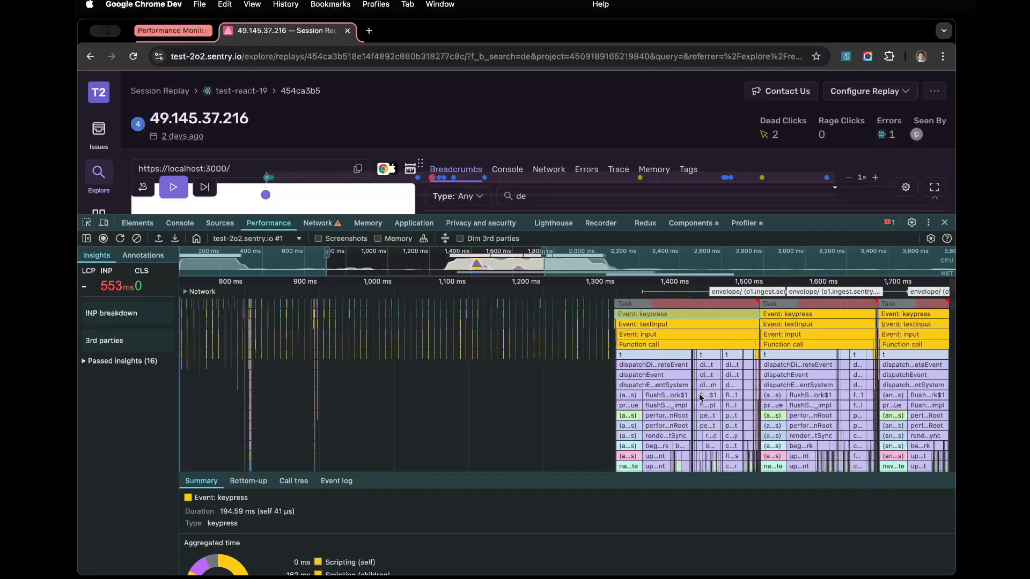
{"action": "scroll", "coordinate": [699, 394], "scroll_direction": "right", "scroll_amount": 5}
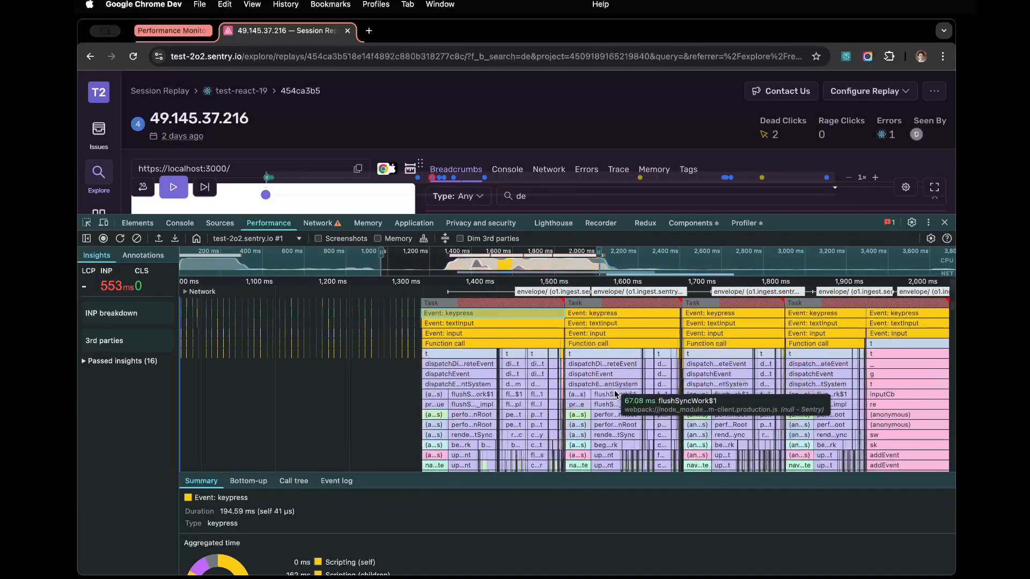
{"action": "scroll", "coordinate": [601, 418], "scroll_direction": "up", "scroll_amount": 5}
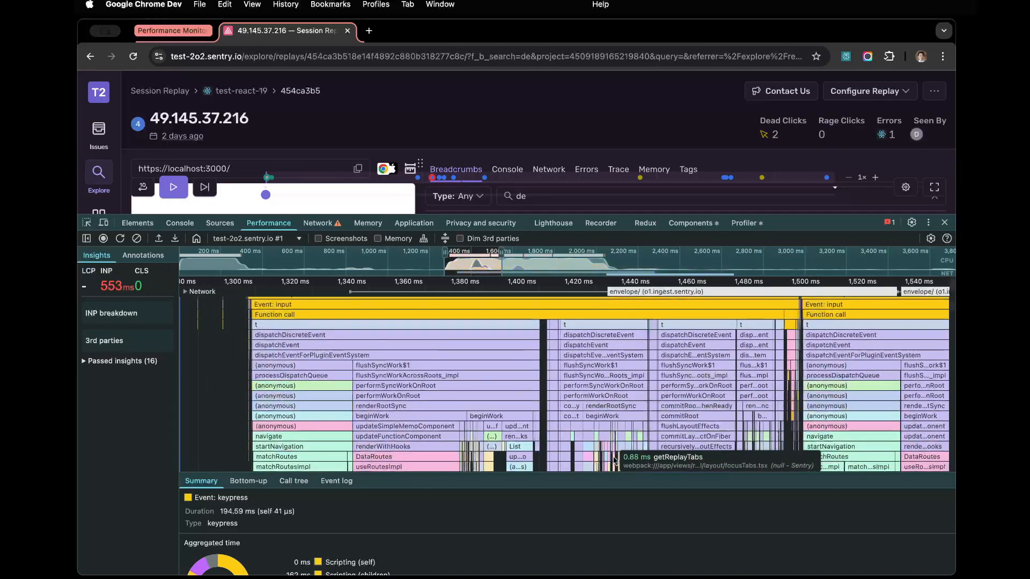
{"action": "left_click_drag", "start_coordinate": [647, 483], "coordinate": [646, 557]}
{"action": "scroll", "coordinate": [533, 491], "scroll_direction": "up", "scroll_amount": 8}
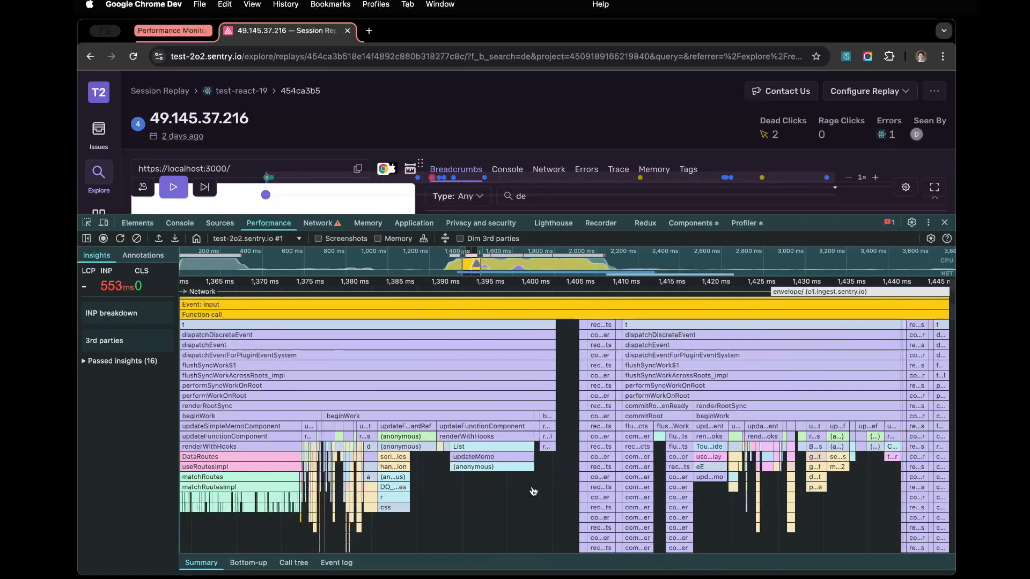
{"action": "scroll", "coordinate": [683, 434], "scroll_direction": "down", "scroll_amount": 8}
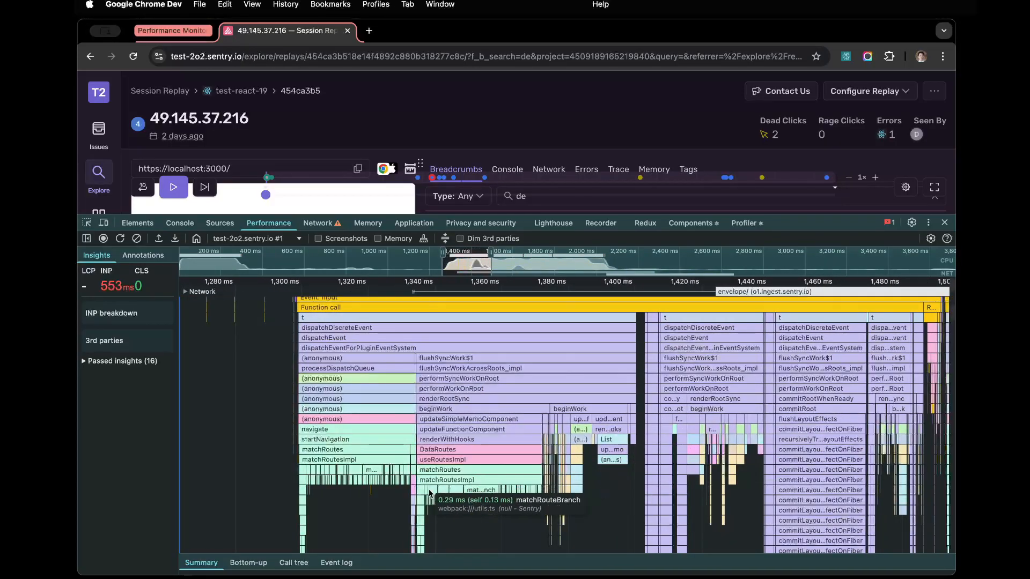
{"action": "scroll", "coordinate": [478, 485], "scroll_direction": "up", "scroll_amount": 2}
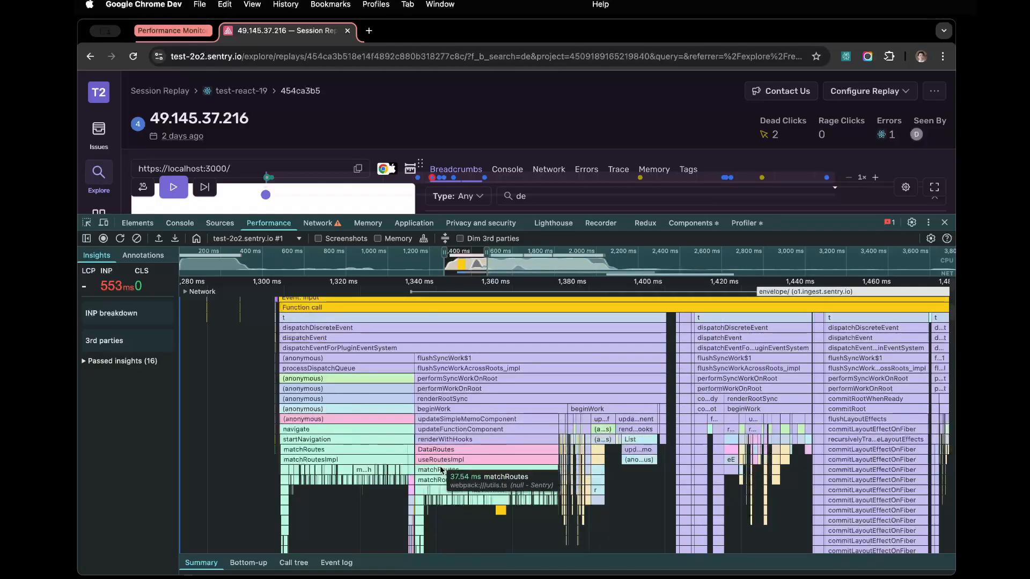
Step: Examine the render branch of the first keypress event in detail, from renderWithHooks through DataRoutes and useRoutesImpl to matchRoutes
{"action": "scroll", "coordinate": [428, 469], "scroll_direction": "up", "scroll_amount": 3}
{"action": "scroll", "coordinate": [427, 469], "scroll_direction": "up", "scroll_amount": 2}
{"action": "left_click_drag", "start_coordinate": [428, 469], "coordinate": [329, 423]}
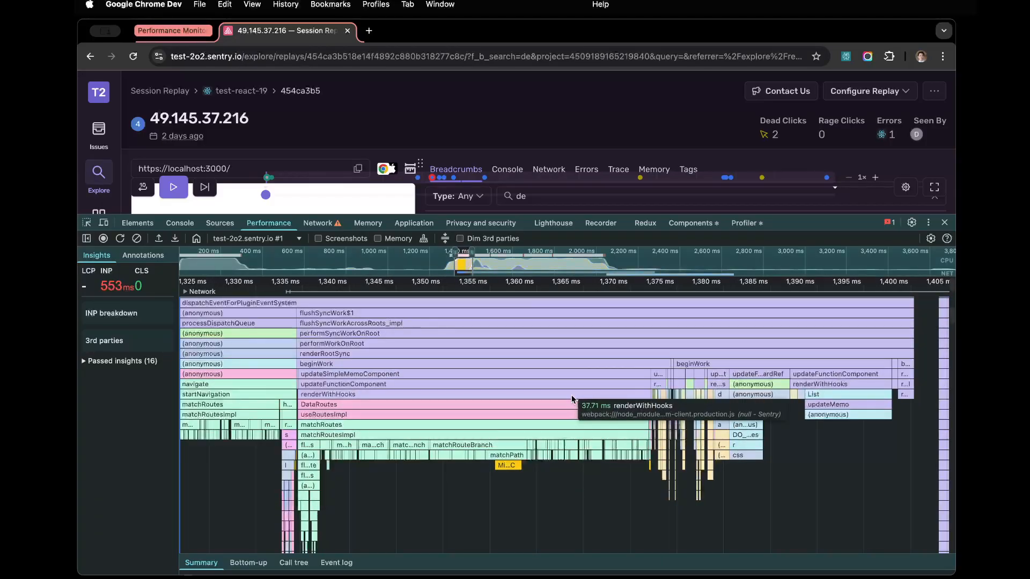
{"action": "left_click_drag", "start_coordinate": [571, 395], "coordinate": [579, 444]}
{"action": "scroll", "coordinate": [609, 433], "scroll_direction": "up", "scroll_amount": 2}
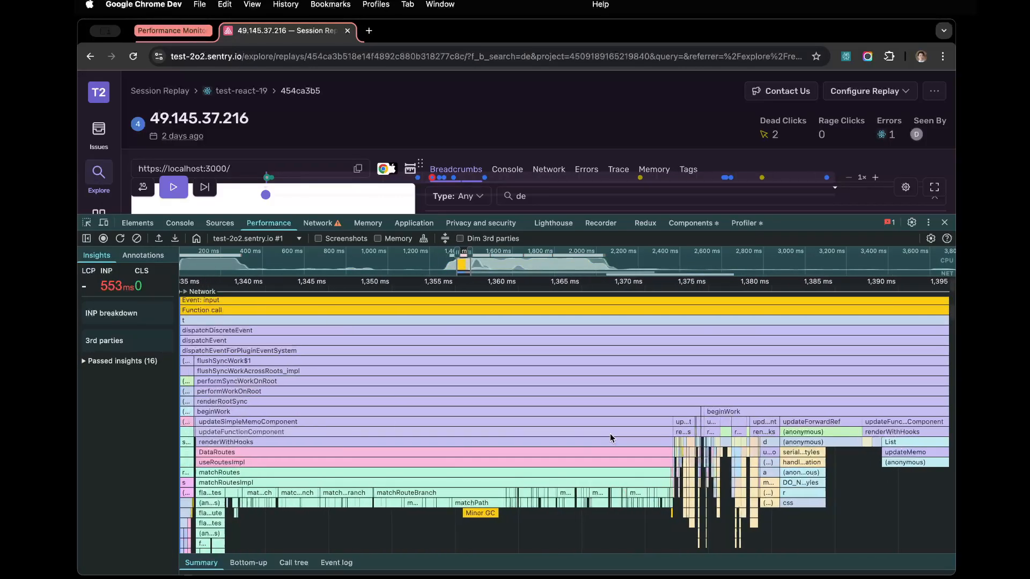
{"action": "scroll", "coordinate": [610, 434], "scroll_direction": "down", "scroll_amount": 1}
{"action": "mouse_move", "coordinate": [609, 433]}
{"action": "left_mouse_down"}
{"action": "mouse_move", "coordinate": [581, 417]}
{"action": "mouse_move", "coordinate": [597, 425]}
{"action": "left_mouse_up"}
{"action": "scroll", "coordinate": [693, 366], "scroll_direction": "left", "scroll_amount": 1}
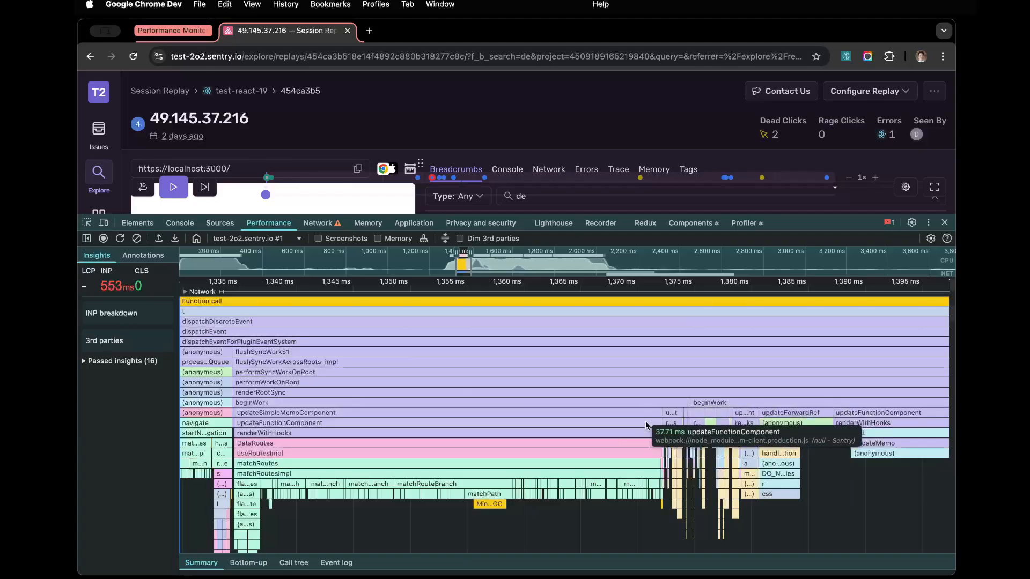
{"action": "scroll", "coordinate": [472, 402], "scroll_direction": "left", "scroll_amount": 5}
{"action": "scroll", "coordinate": [472, 402], "scroll_direction": "down", "scroll_amount": 1}
{"action": "scroll", "coordinate": [451, 407], "scroll_direction": "up", "scroll_amount": 4}
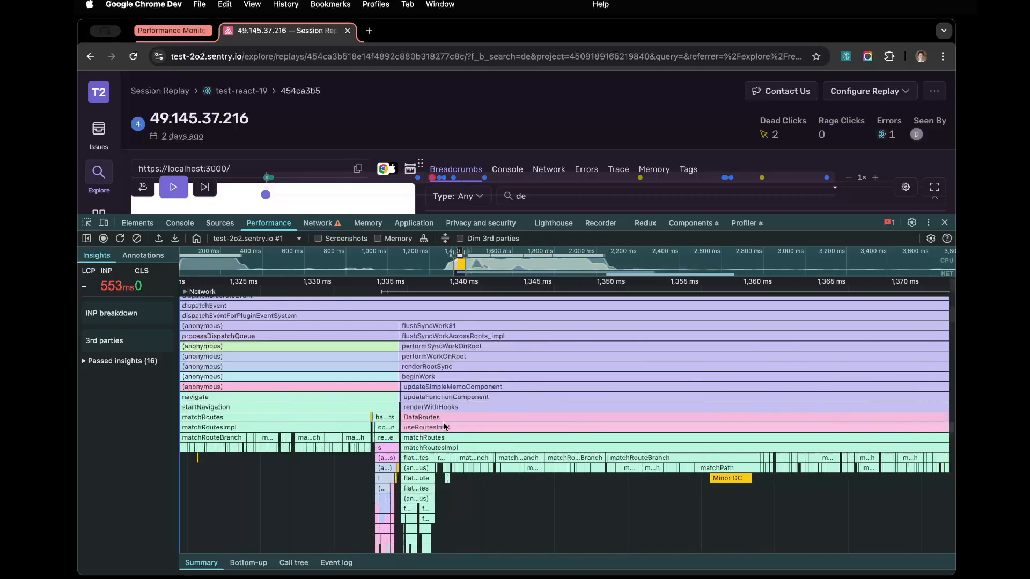
Step: Select the DataRoutes call in the flame chart and open its source in index.tsx at line 766 from the stack trace
{"action": "left_click", "coordinate": [395, 419]}
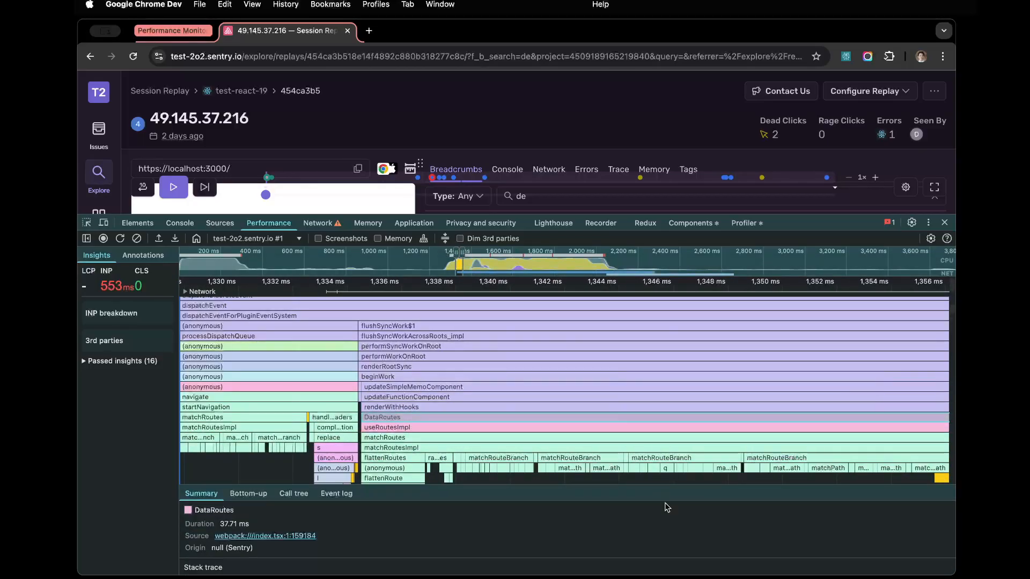
{"action": "mouse_move", "coordinate": [726, 486]}
{"action": "left_mouse_down"}
{"action": "mouse_move", "coordinate": [746, 373]}
{"action": "mouse_move", "coordinate": [748, 428]}
{"action": "left_mouse_up"}
{"action": "left_click", "coordinate": [383, 518]}
{"action": "scroll", "coordinate": [387, 415], "scroll_direction": "down", "scroll_amount": 5}
{"action": "scroll", "coordinate": [302, 361], "scroll_direction": "up", "scroll_amount": 4}
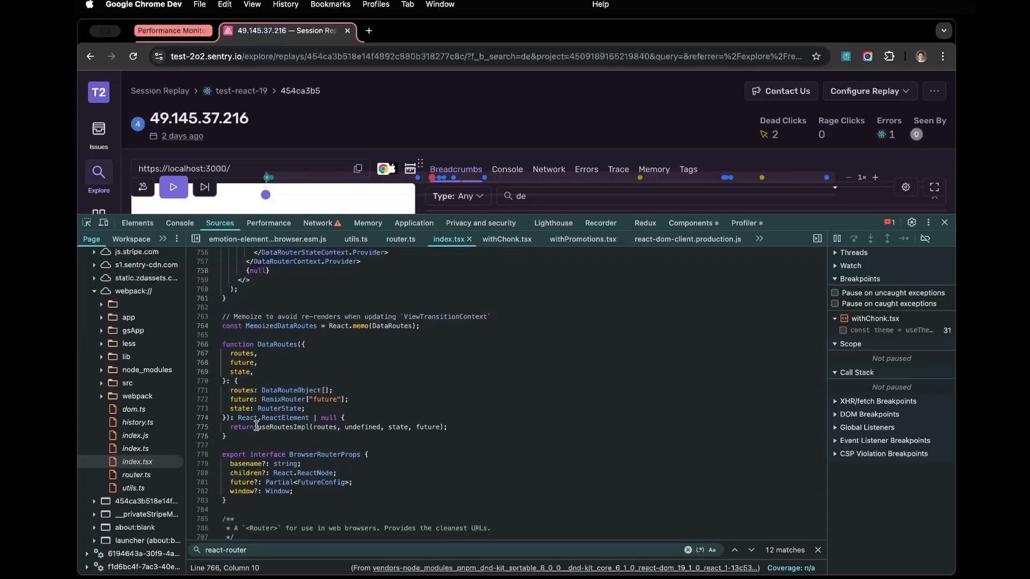
Step: Search index.tsx for useRoutesImpl, copied from the return line of DataRoutes, step through the matches and close the search
{"action": "left_click_drag", "start_coordinate": [261, 424], "coordinate": [467, 424]}
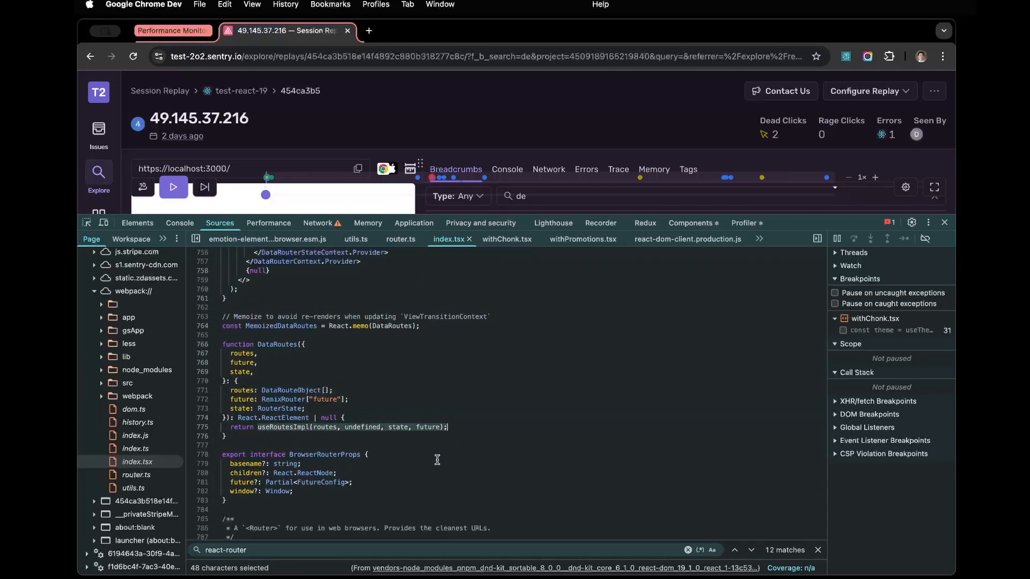
{"action": "scroll", "coordinate": [424, 493], "scroll_direction": "up", "scroll_amount": 1}
{"action": "left_click", "coordinate": [290, 459]}
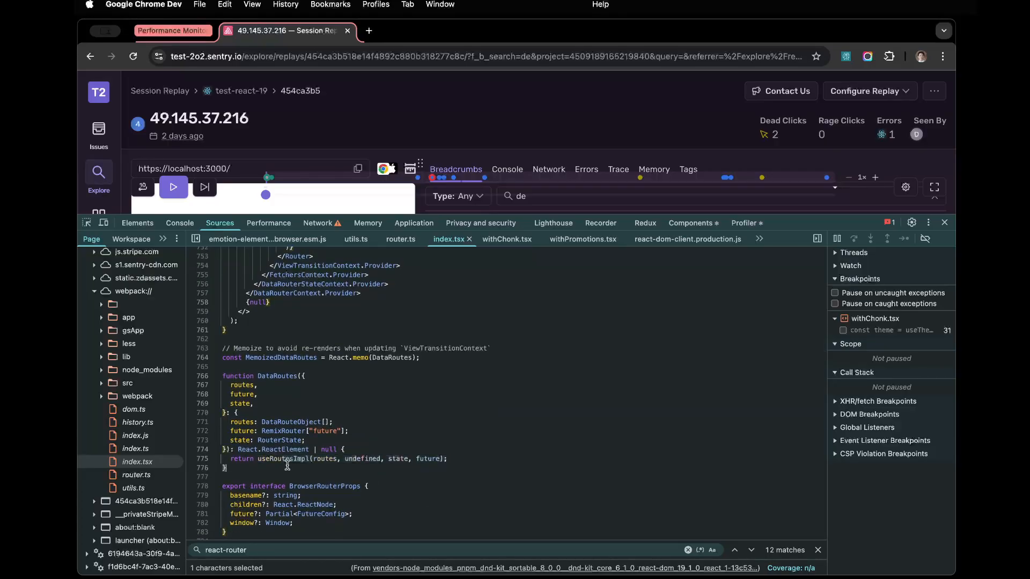
{"action": "double_click", "coordinate": [279, 461]}
{"action": "key", "text": "super+c"}
{"action": "key", "text": "super+d"}
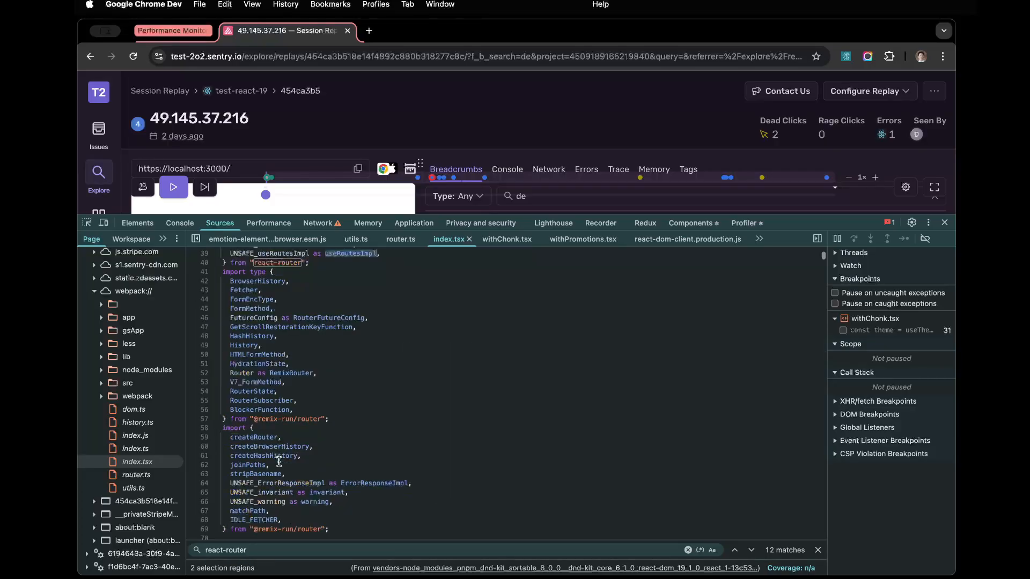
{"action": "key", "text": "super+f"}
{"action": "scroll", "coordinate": [339, 452], "scroll_direction": "down", "scroll_amount": 1}
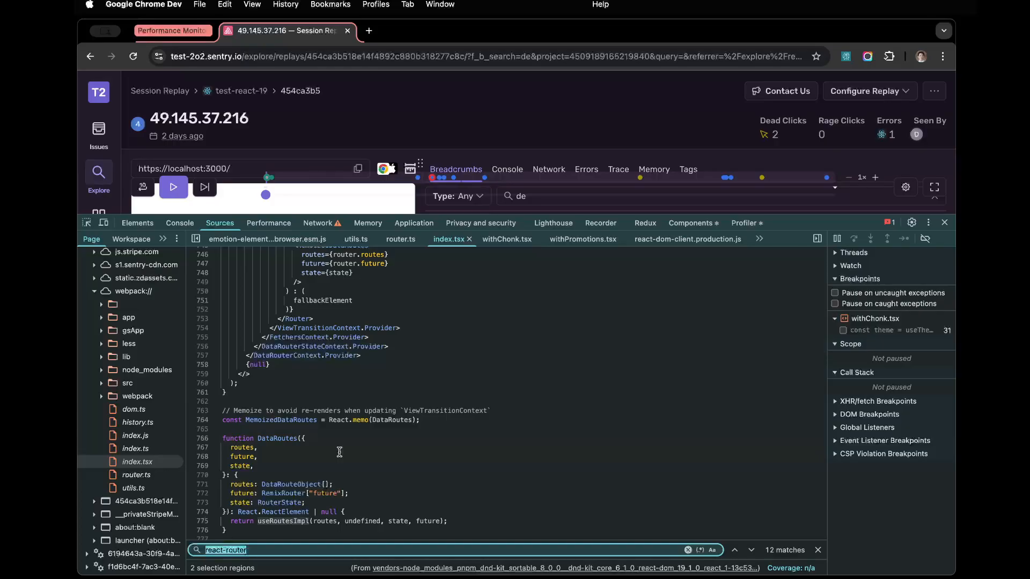
{"action": "key", "text": "super+v"}
{"action": "scroll", "coordinate": [339, 452], "scroll_direction": "down", "scroll_amount": 3}
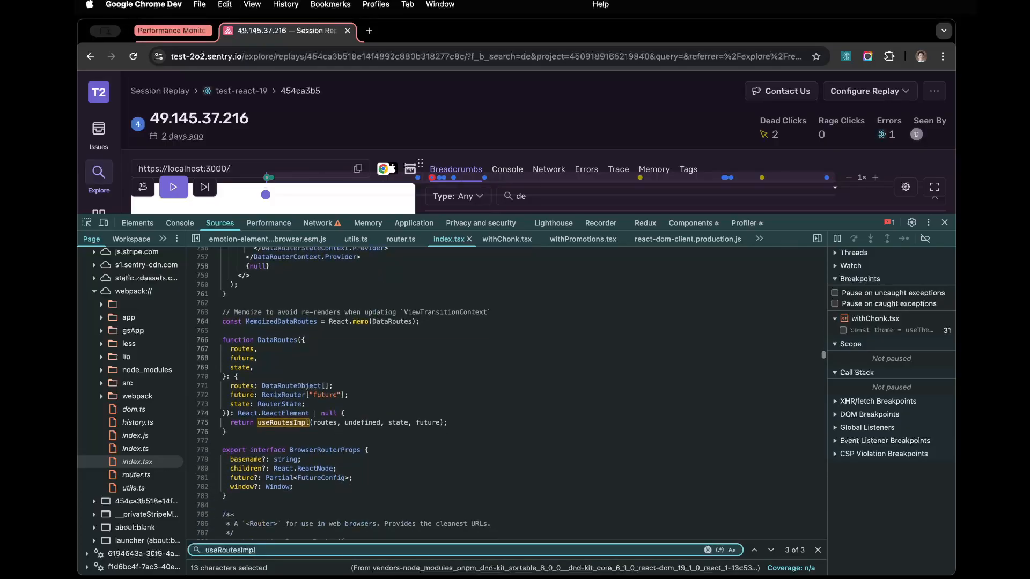
{"action": "key", "text": "Return"}
{"action": "key", "text": "Return"}
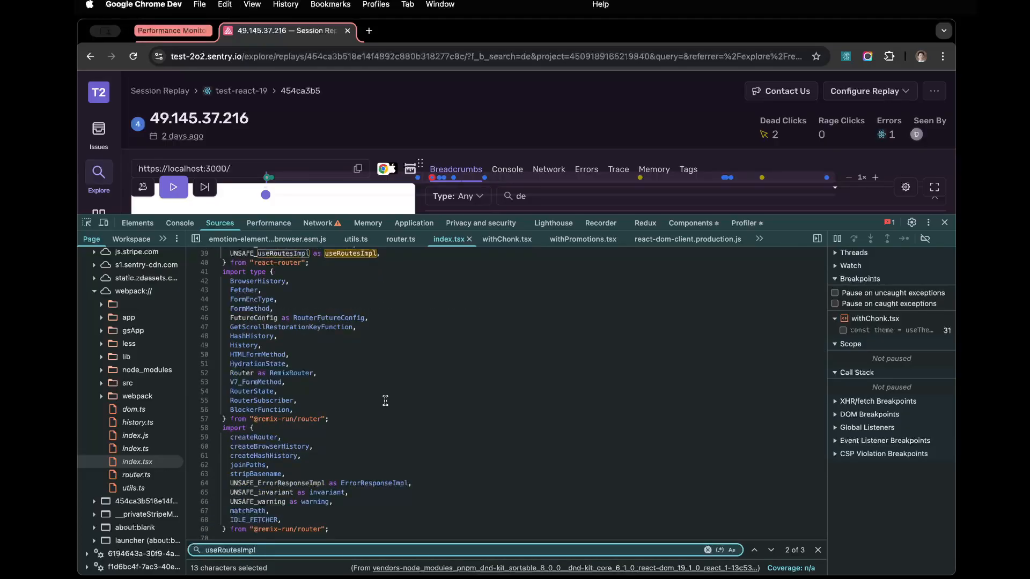
{"action": "key", "text": "Escape"}
Step: Return to the performance recording, enlarge the flame chart and examine the DataRoutes call alongside the navigate branch
{"action": "left_click", "coordinate": [285, 223]}
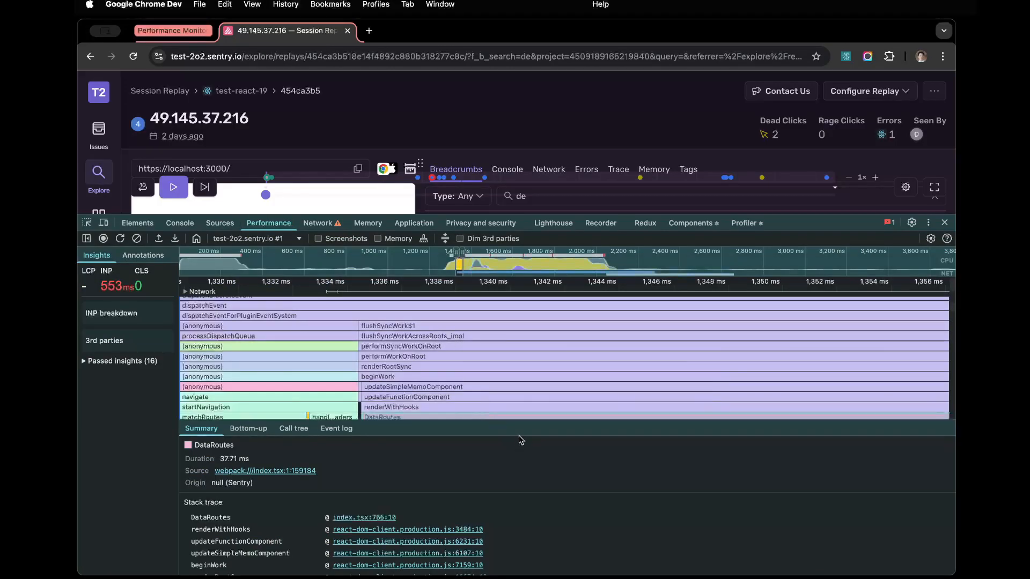
{"action": "left_click_drag", "start_coordinate": [521, 424], "coordinate": [521, 485]}
{"action": "scroll", "coordinate": [394, 440], "scroll_direction": "down", "scroll_amount": 3}
{"action": "scroll", "coordinate": [393, 439], "scroll_direction": "up", "scroll_amount": 3}
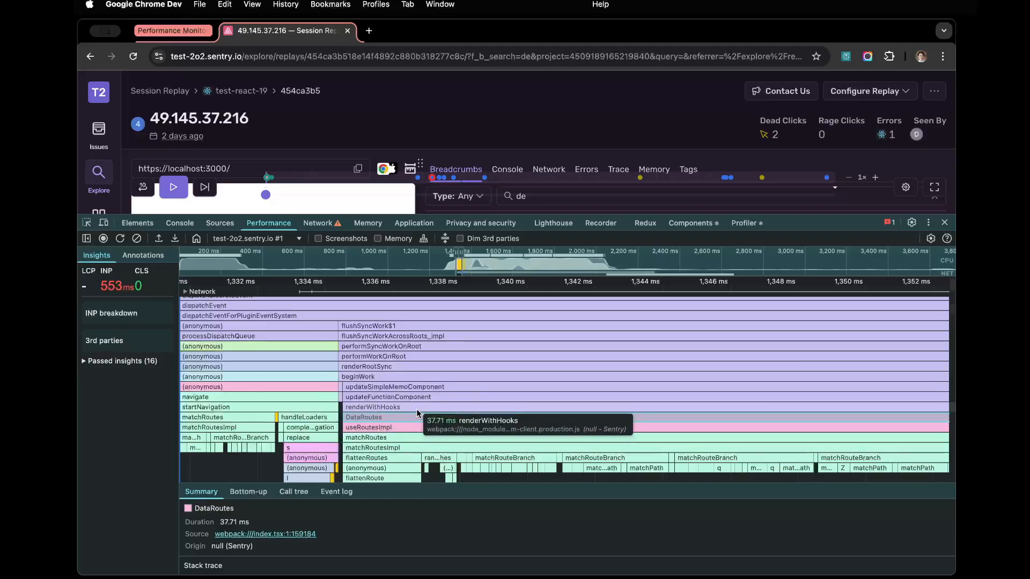
{"action": "scroll", "coordinate": [434, 405], "scroll_direction": "up", "scroll_amount": 2}
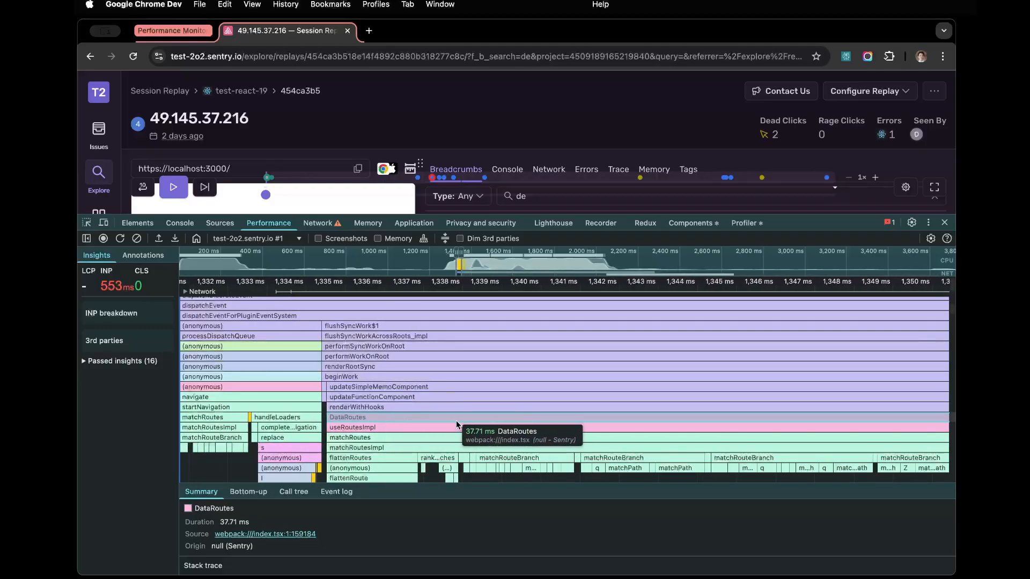
{"action": "scroll", "coordinate": [506, 414], "scroll_direction": "down", "scroll_amount": 5}
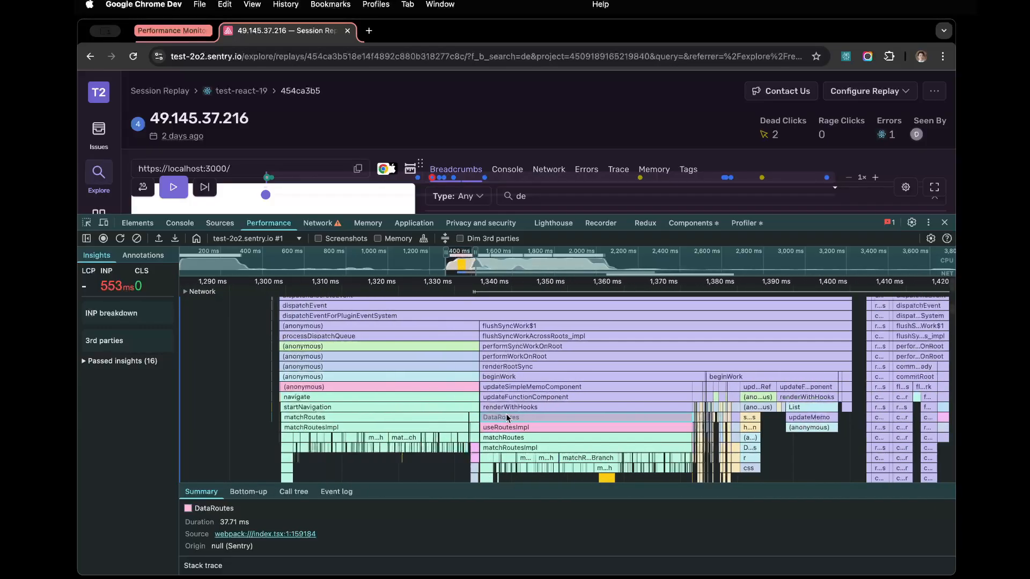
Step: Inspect the component renders that follow DataRoutes in the flame chart and select the App call for its details
{"action": "scroll", "coordinate": [553, 415], "scroll_direction": "up", "scroll_amount": 8}
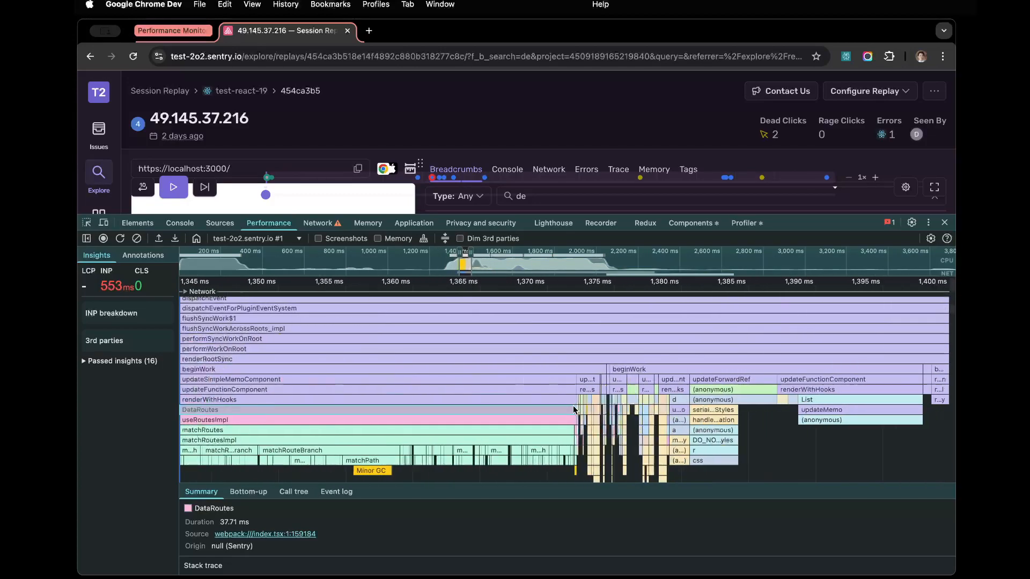
{"action": "scroll", "coordinate": [573, 410], "scroll_direction": "up", "scroll_amount": 1}
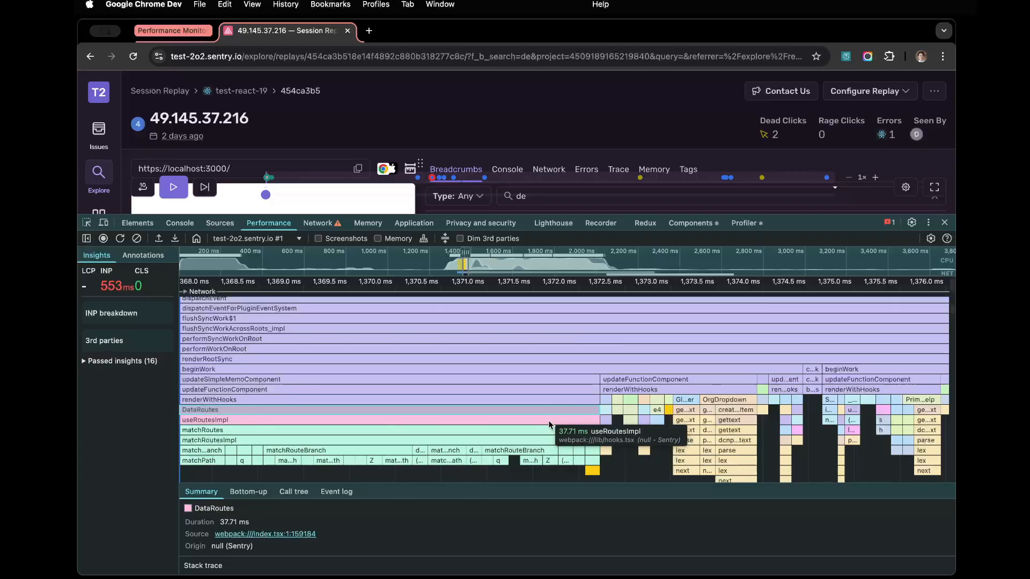
{"action": "scroll", "coordinate": [705, 423], "scroll_direction": "up", "scroll_amount": 2}
{"action": "scroll", "coordinate": [706, 422], "scroll_direction": "up", "scroll_amount": 8}
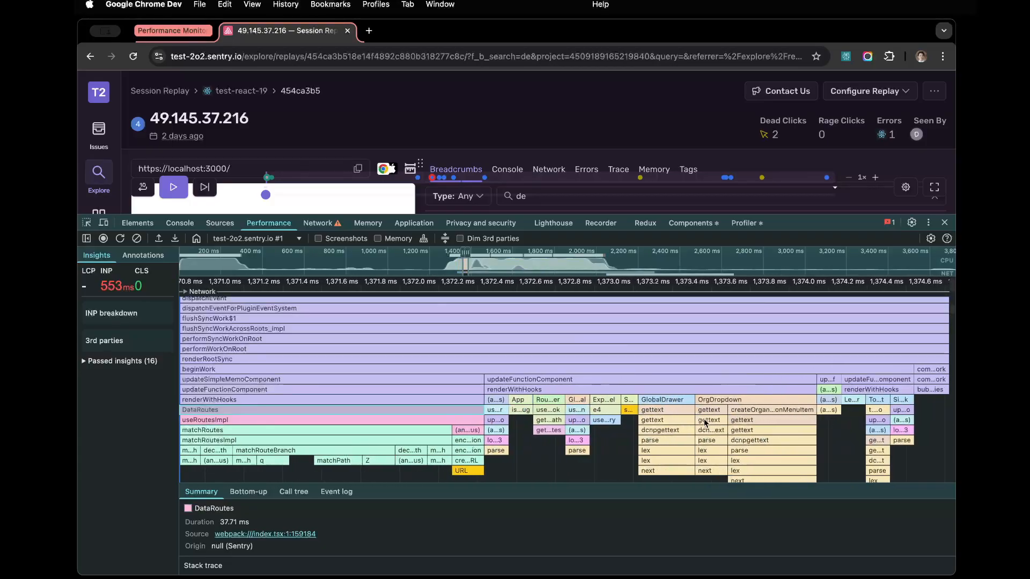
{"action": "left_click", "coordinate": [522, 401]}
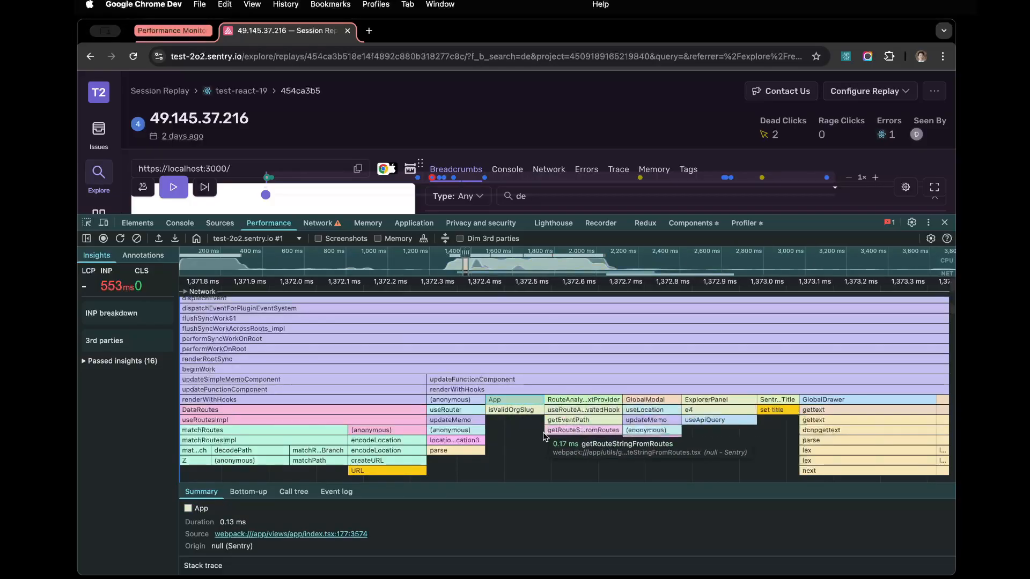
{"action": "scroll", "coordinate": [475, 419], "scroll_direction": "up", "scroll_amount": 3}
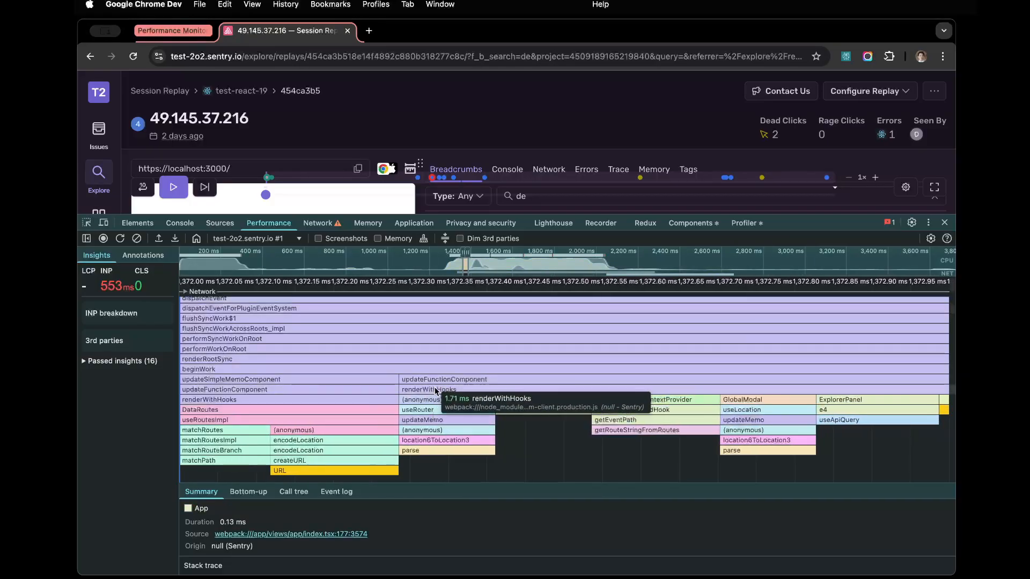
Step: Select the renderWithHooks call after DataRoutes, the anonymous call beneath it and the App call to read their details
{"action": "scroll", "coordinate": [450, 407], "scroll_direction": "right", "scroll_amount": 2}
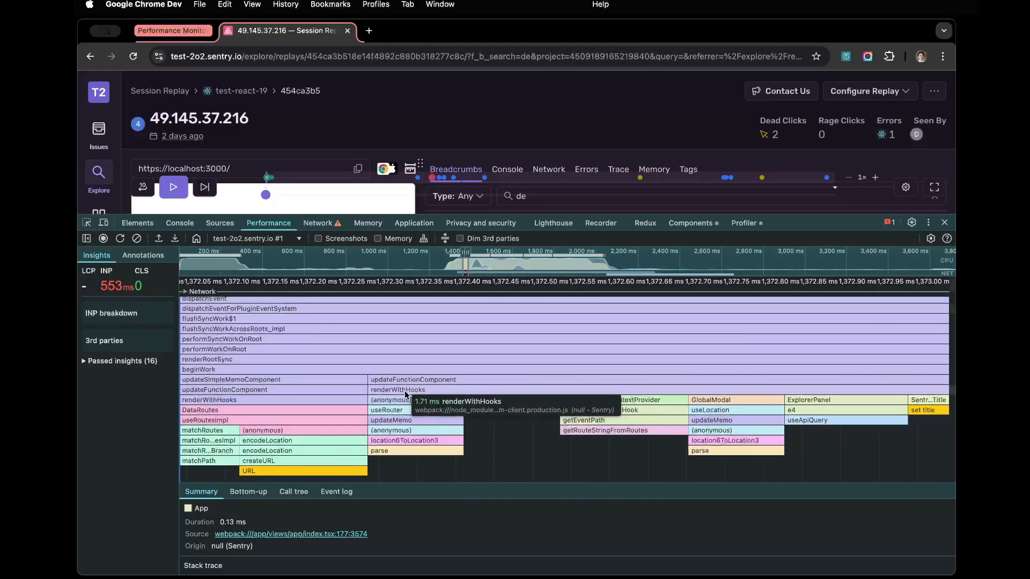
{"action": "left_click", "coordinate": [539, 392]}
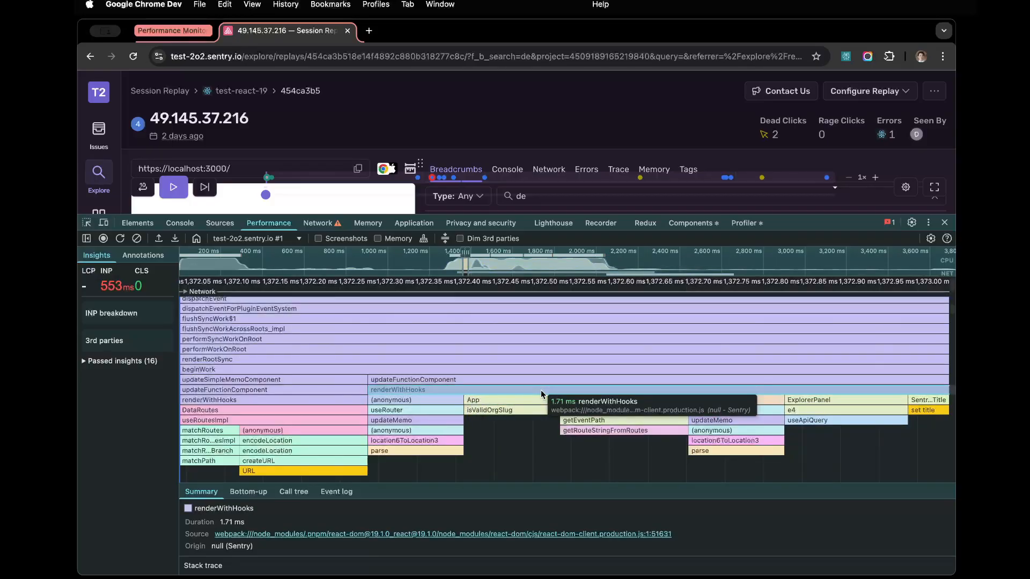
{"action": "left_click", "coordinate": [447, 399]}
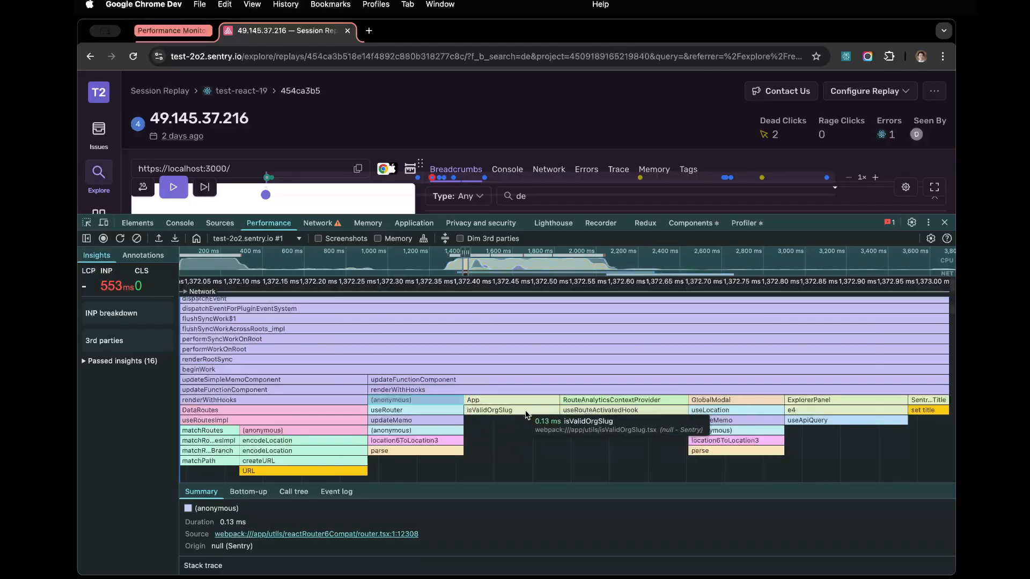
{"action": "left_click", "coordinate": [538, 399]}
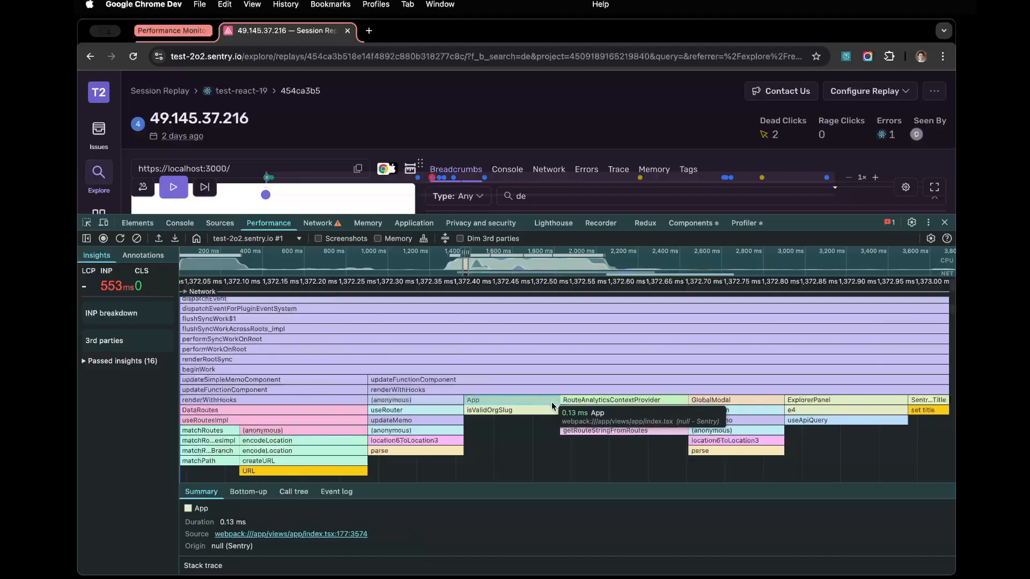
Step: Examine the component renders that follow App in the flame chart, including GlobalDrawer, OrgDropdown, PrimaryNavigationHelp and OnboardingItem
{"action": "scroll", "coordinate": [540, 404], "scroll_direction": "down", "scroll_amount": 5}
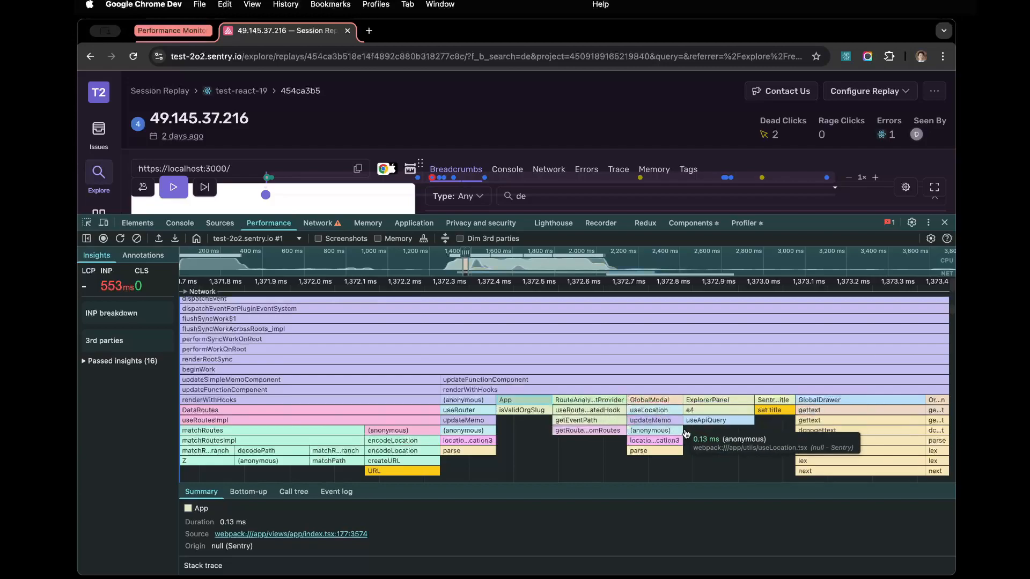
{"action": "scroll", "coordinate": [678, 424], "scroll_direction": "down", "scroll_amount": 5}
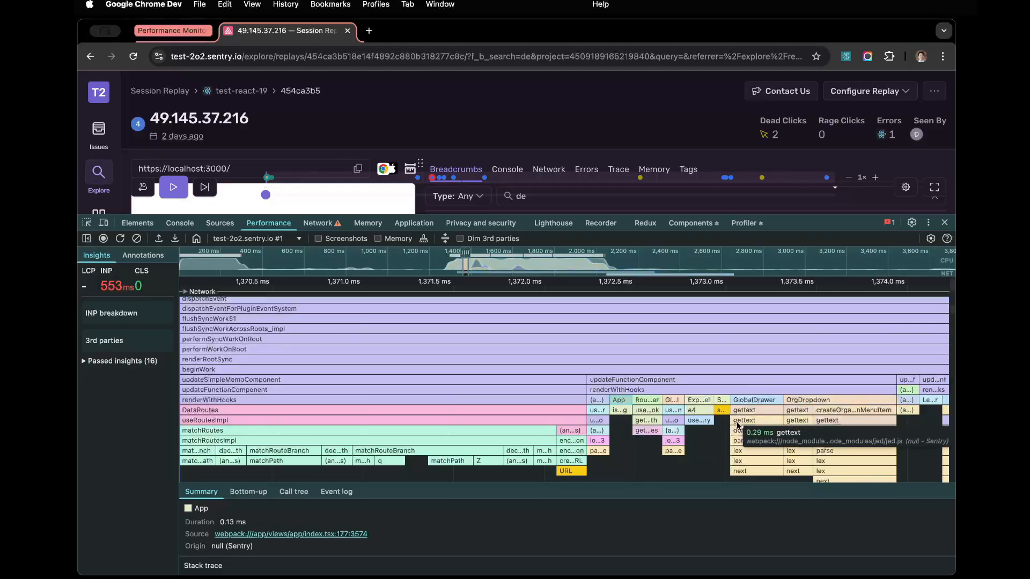
{"action": "scroll", "coordinate": [737, 424], "scroll_direction": "down", "scroll_amount": 1}
{"action": "scroll", "coordinate": [737, 425], "scroll_direction": "up", "scroll_amount": 1}
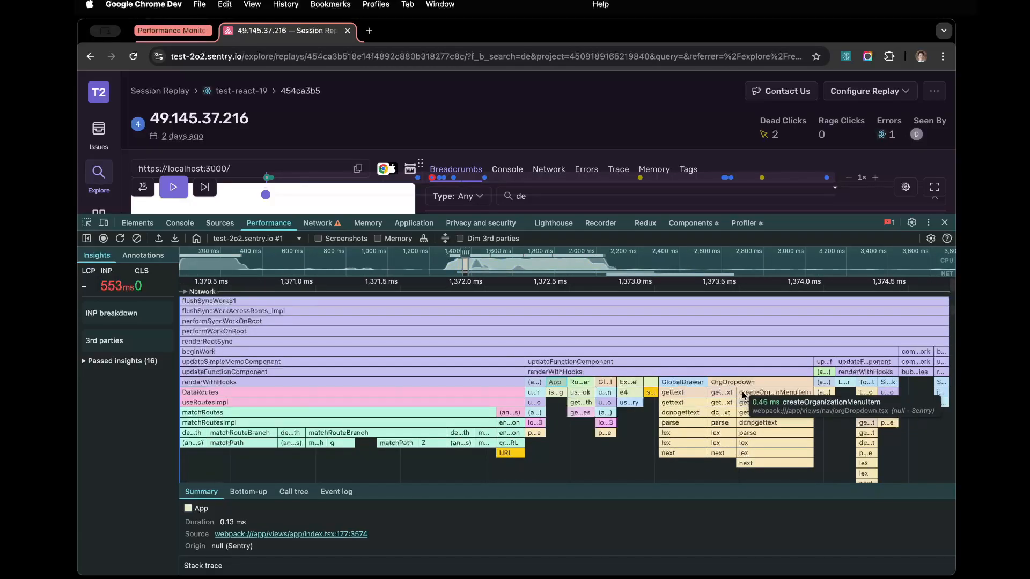
{"action": "scroll", "coordinate": [743, 395], "scroll_direction": "right", "scroll_amount": 3}
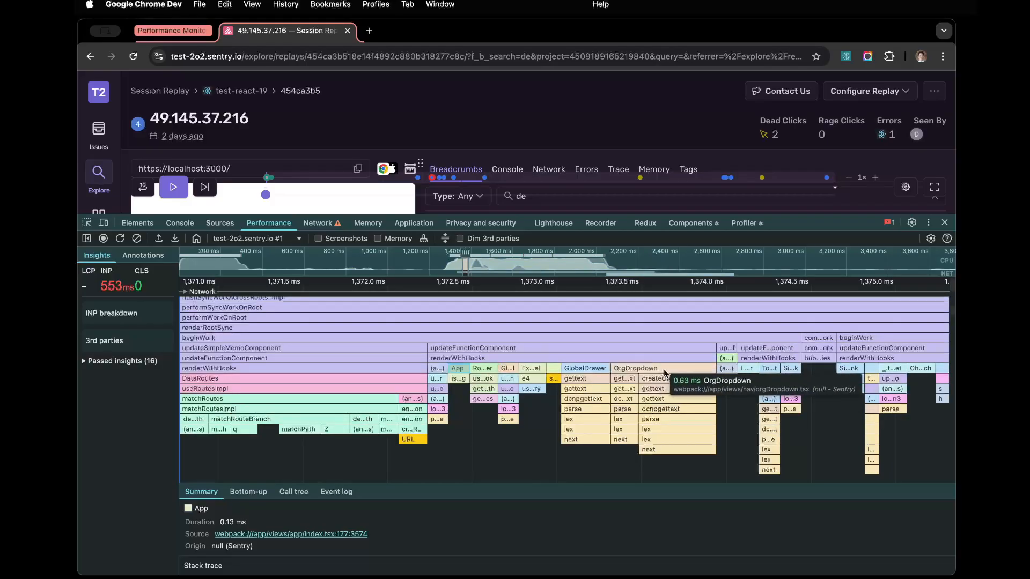
{"action": "scroll", "coordinate": [664, 369], "scroll_direction": "down", "scroll_amount": 4}
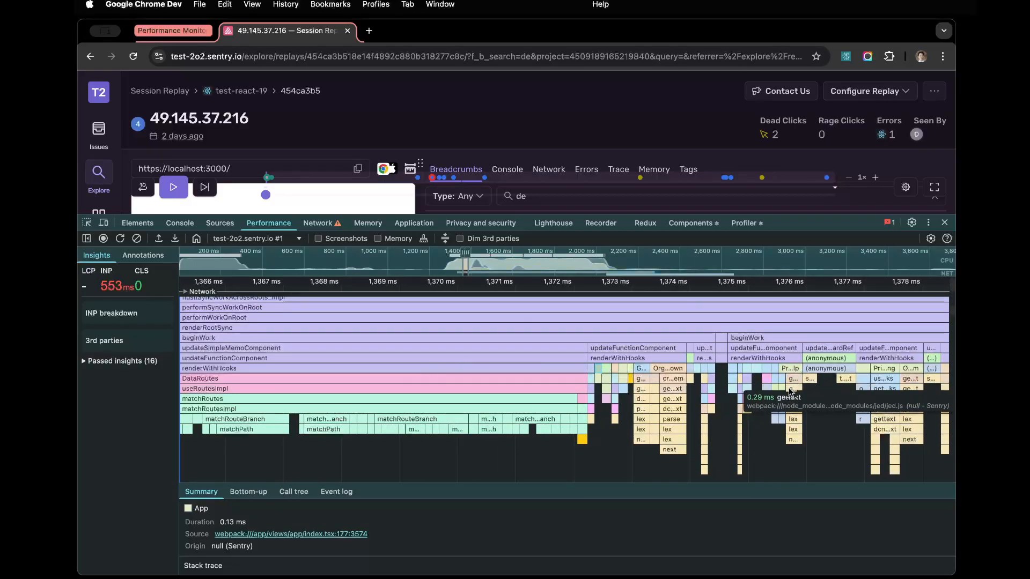
{"action": "scroll", "coordinate": [793, 396], "scroll_direction": "up", "scroll_amount": 5}
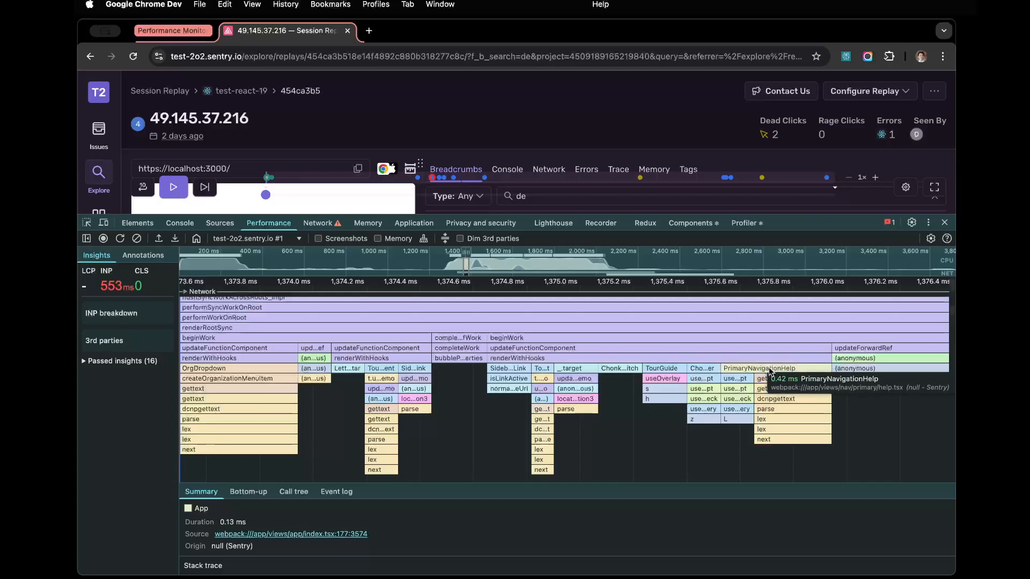
{"action": "scroll", "coordinate": [768, 372], "scroll_direction": "down", "scroll_amount": 4}
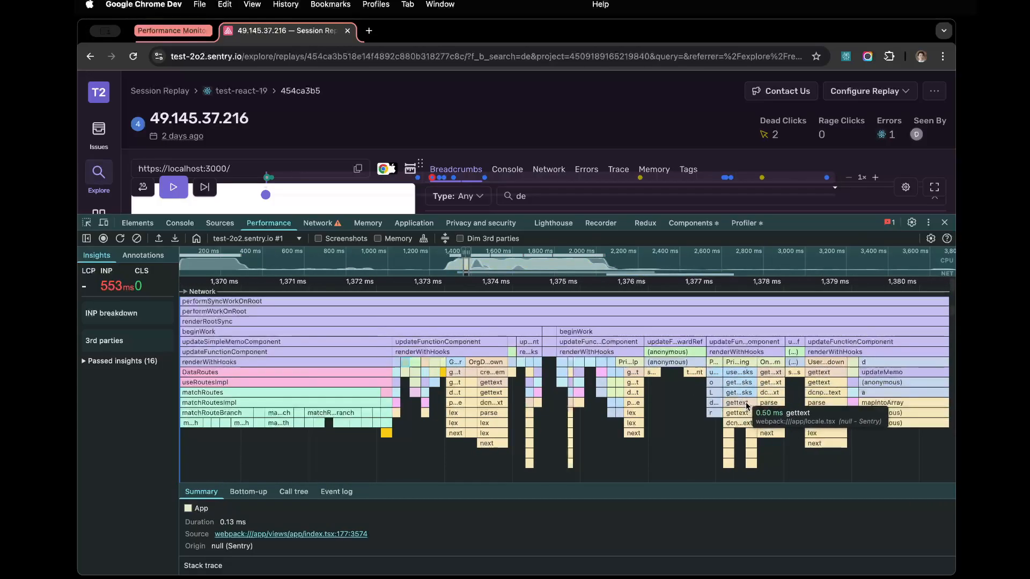
{"action": "scroll", "coordinate": [746, 406], "scroll_direction": "up", "scroll_amount": 3}
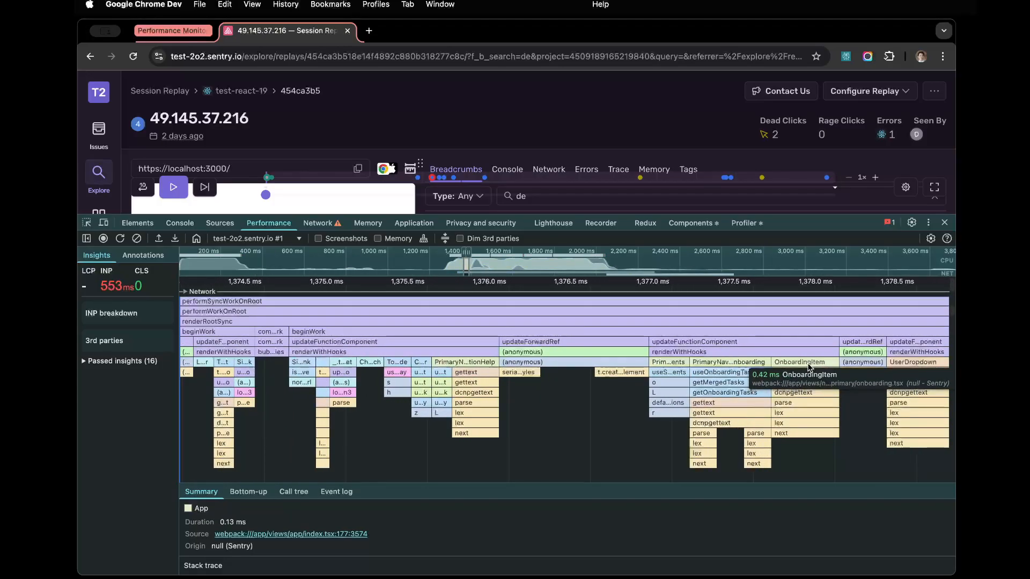
Step: Survey the successive input tasks in the main thread and compare their navigate, DataRoutes and commit sections
{"action": "scroll", "coordinate": [808, 368], "scroll_direction": "down", "scroll_amount": 2}
{"action": "scroll", "coordinate": [676, 387], "scroll_direction": "down", "scroll_amount": 2}
{"action": "scroll", "coordinate": [676, 388], "scroll_direction": "down", "scroll_amount": 10}
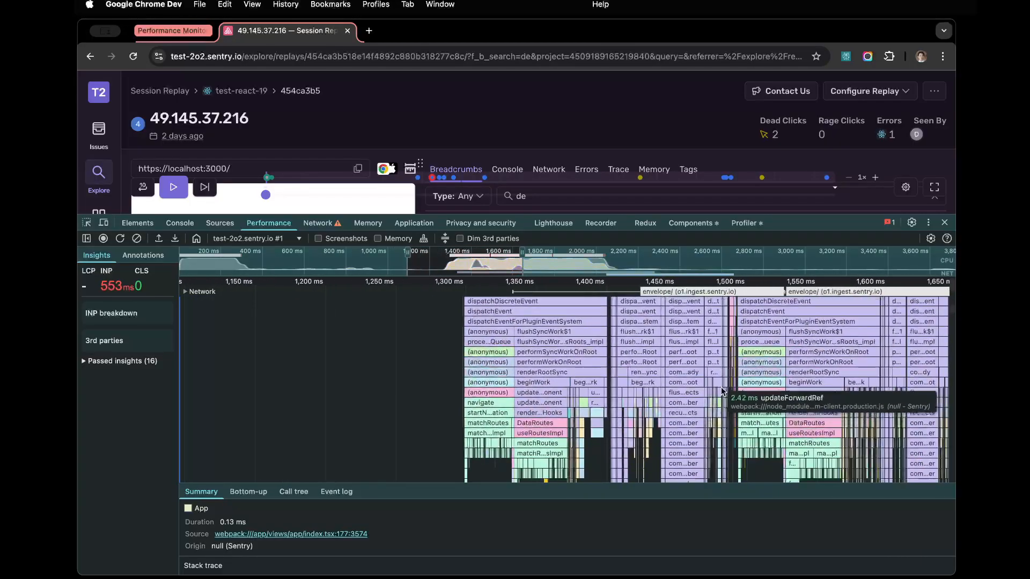
{"action": "scroll", "coordinate": [723, 392], "scroll_direction": "right", "scroll_amount": 3}
{"action": "scroll", "coordinate": [722, 392], "scroll_direction": "down", "scroll_amount": 3}
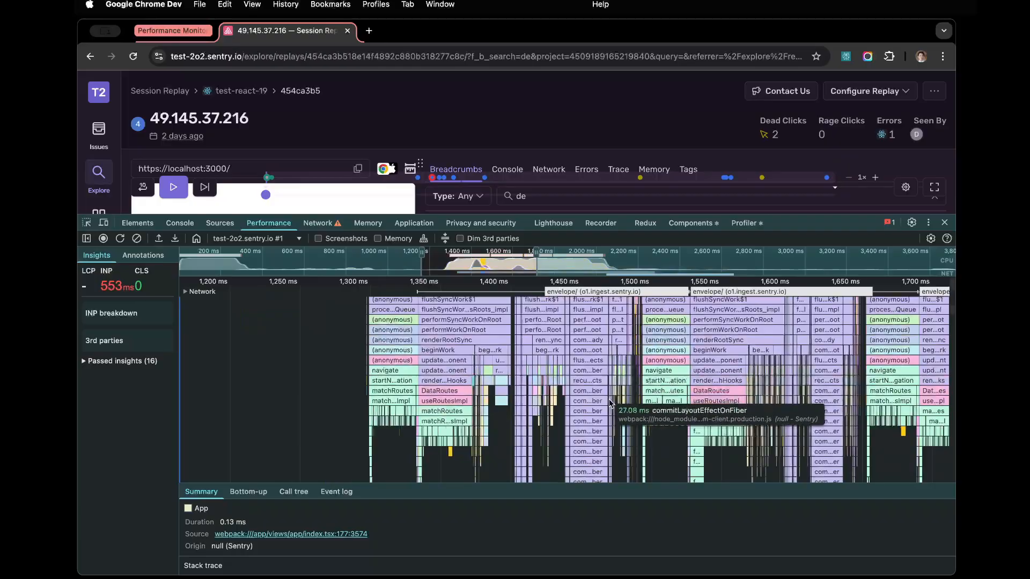
{"action": "scroll", "coordinate": [609, 402], "scroll_direction": "up", "scroll_amount": 5}
Step: Enlarge the flame chart area and examine the layout-effect commit calls under the first input event
{"action": "left_click_drag", "start_coordinate": [489, 377], "coordinate": [567, 269]}
{"action": "left_click_drag", "start_coordinate": [563, 371], "coordinate": [564, 453]}
{"action": "left_click_drag", "start_coordinate": [548, 335], "coordinate": [546, 375]}
{"action": "left_click_drag", "start_coordinate": [550, 414], "coordinate": [558, 306]}
{"action": "left_click_drag", "start_coordinate": [574, 454], "coordinate": [595, 334]}
{"action": "left_click_drag", "start_coordinate": [583, 420], "coordinate": [582, 456]}
{"action": "left_click_drag", "start_coordinate": [610, 370], "coordinate": [635, 551]}
{"action": "scroll", "coordinate": [607, 421], "scroll_direction": "down", "scroll_amount": 2}
{"action": "scroll", "coordinate": [608, 421], "scroll_direction": "down", "scroll_amount": 5}
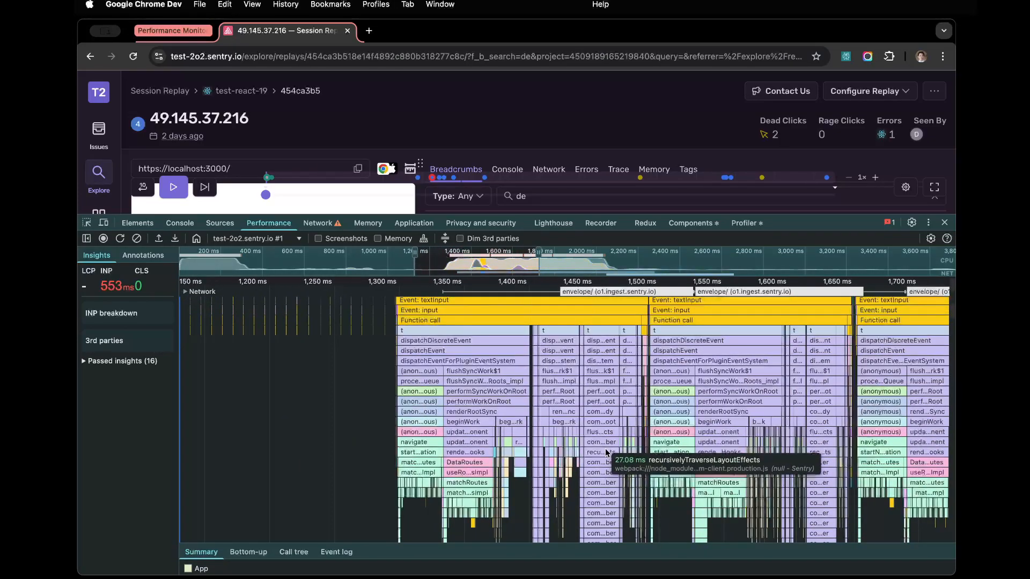
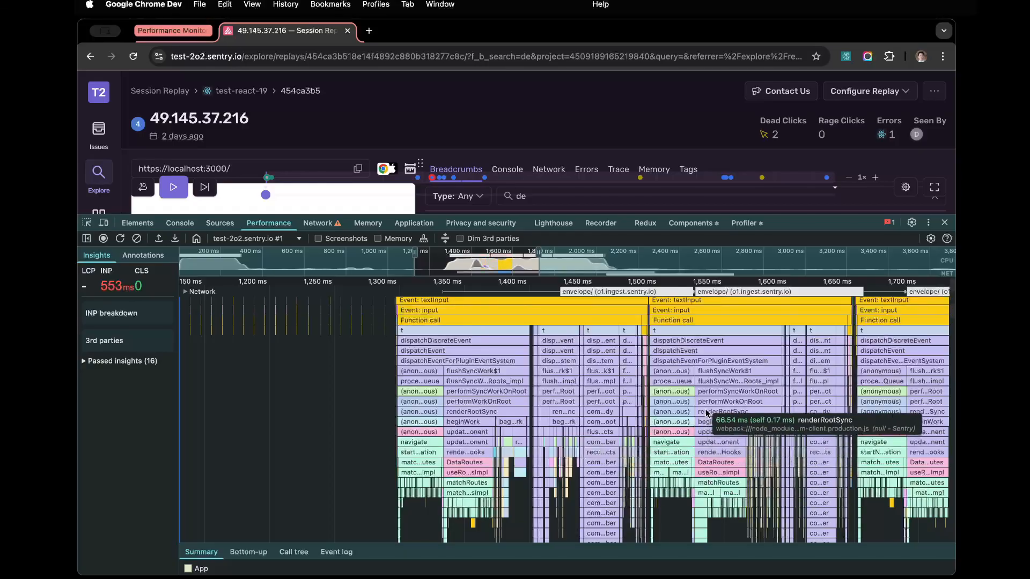
Step: Give the details pane slightly more height and examine the matchRoutes calls under navigate and DataRoutes in the first keypress
{"action": "left_click", "coordinate": [755, 482]}
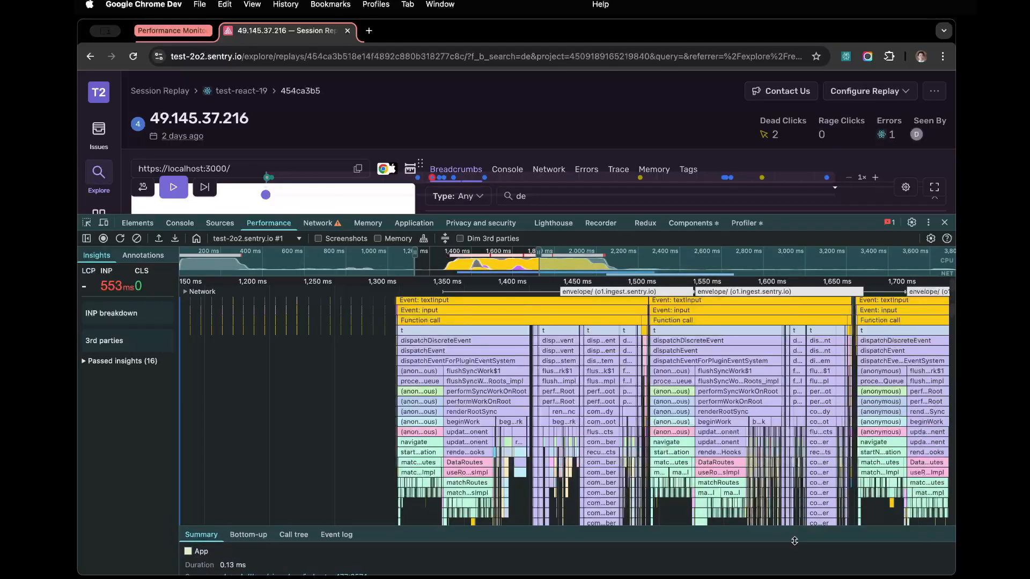
{"action": "left_click_drag", "start_coordinate": [737, 414], "coordinate": [564, 409]}
{"action": "scroll", "coordinate": [560, 399], "scroll_direction": "left", "scroll_amount": 5}
{"action": "scroll", "coordinate": [555, 386], "scroll_direction": "up", "scroll_amount": 2}
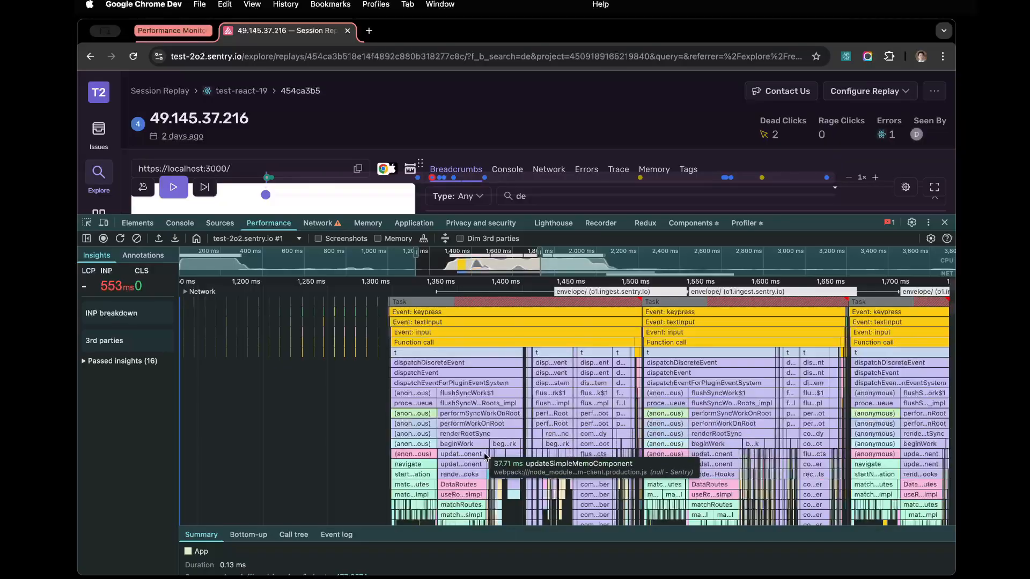
{"action": "scroll", "coordinate": [484, 452], "scroll_direction": "up", "scroll_amount": 3}
{"action": "left_click_drag", "start_coordinate": [373, 475], "coordinate": [609, 437]}
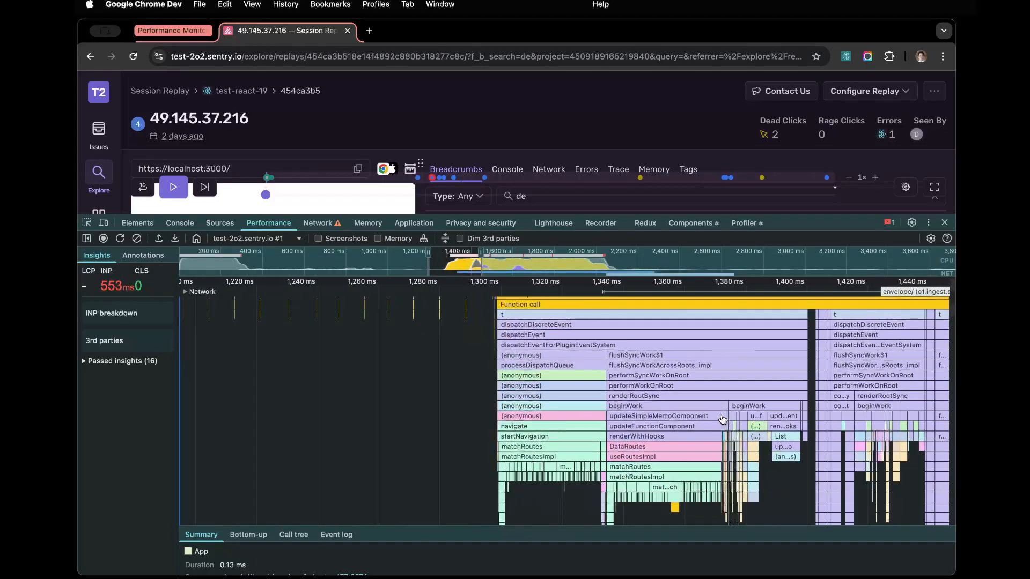
{"action": "scroll", "coordinate": [609, 437], "scroll_direction": "up", "scroll_amount": 1}
{"action": "scroll", "coordinate": [611, 439], "scroll_direction": "up", "scroll_amount": 2}
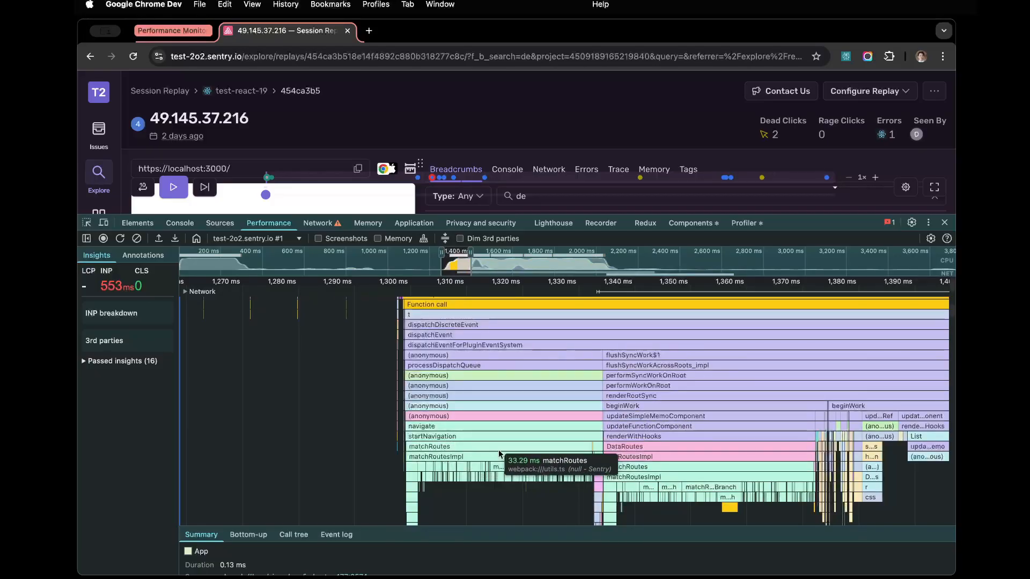
{"action": "scroll", "coordinate": [530, 447], "scroll_direction": "right", "scroll_amount": 3}
{"action": "scroll", "coordinate": [535, 457], "scroll_direction": "right", "scroll_amount": 1}
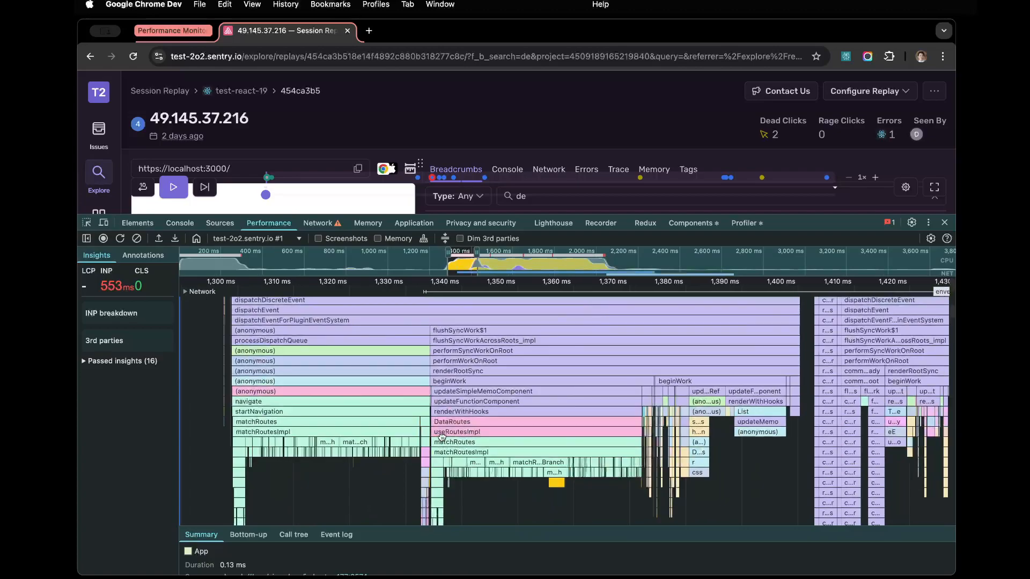
{"action": "scroll", "coordinate": [563, 427], "scroll_direction": "right", "scroll_amount": 4}
{"action": "scroll", "coordinate": [440, 431], "scroll_direction": "right", "scroll_amount": 1}
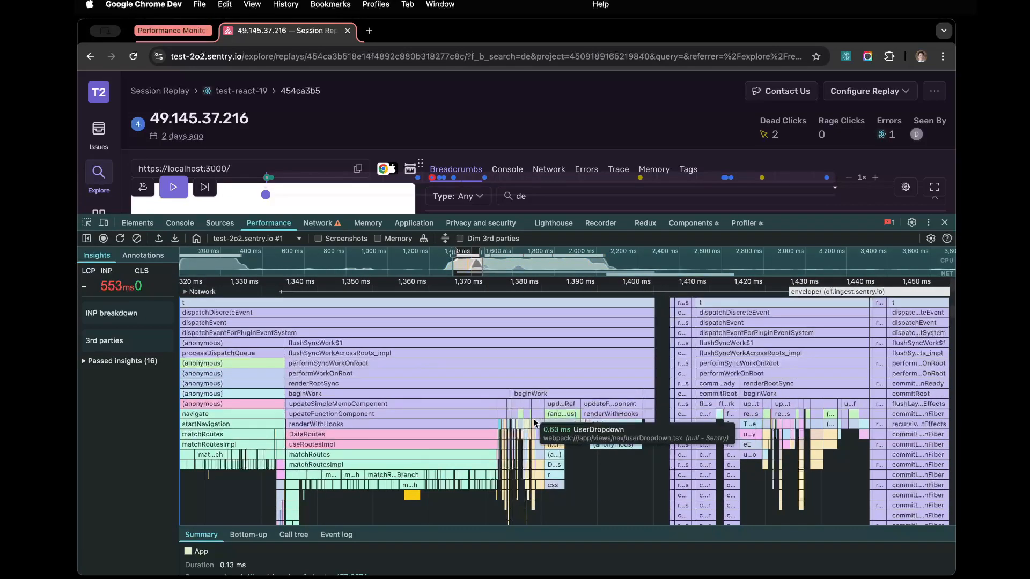
Step: Examine the renders after DataRoutes in the first keypress, up to the updateForwardRef call containing serializeStyles
{"action": "scroll", "coordinate": [551, 402], "scroll_direction": "up", "scroll_amount": 3}
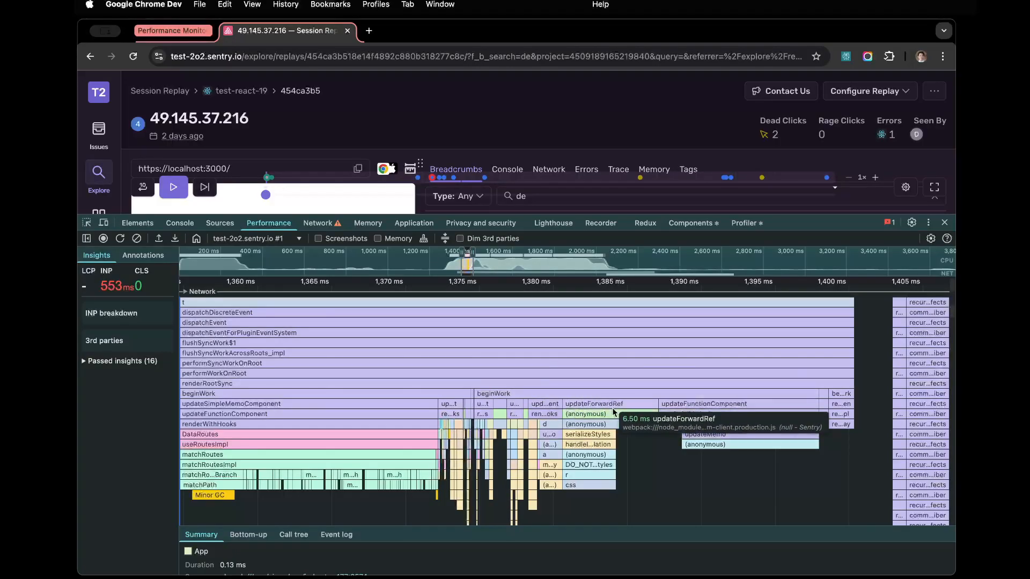
{"action": "scroll", "coordinate": [493, 442], "scroll_direction": "up", "scroll_amount": 5}
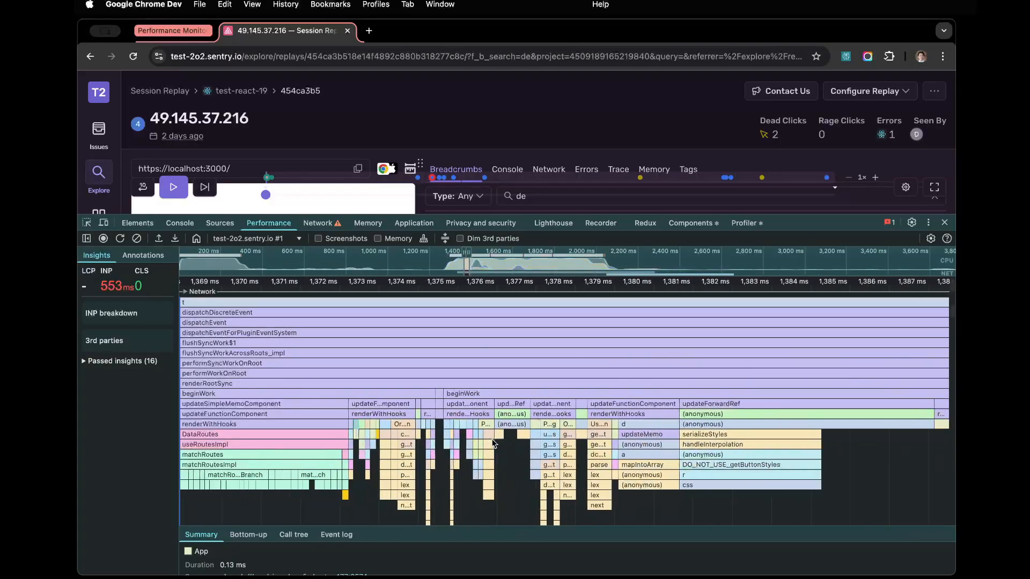
{"action": "scroll", "coordinate": [670, 425], "scroll_direction": "down", "scroll_amount": 1}
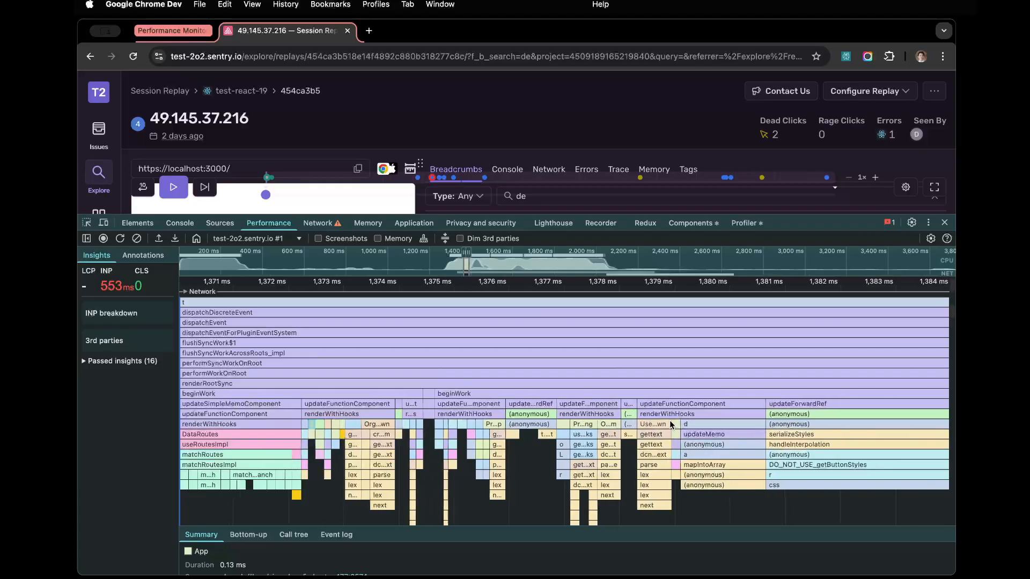
{"action": "left_click_drag", "start_coordinate": [671, 423], "coordinate": [543, 416]}
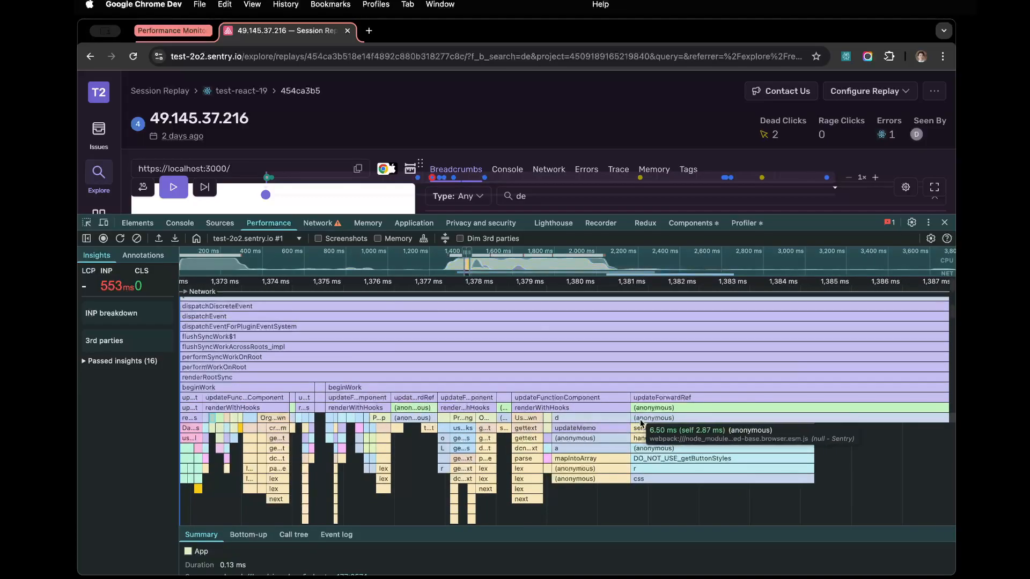
{"action": "scroll", "coordinate": [539, 419], "scroll_direction": "down", "scroll_amount": 5}
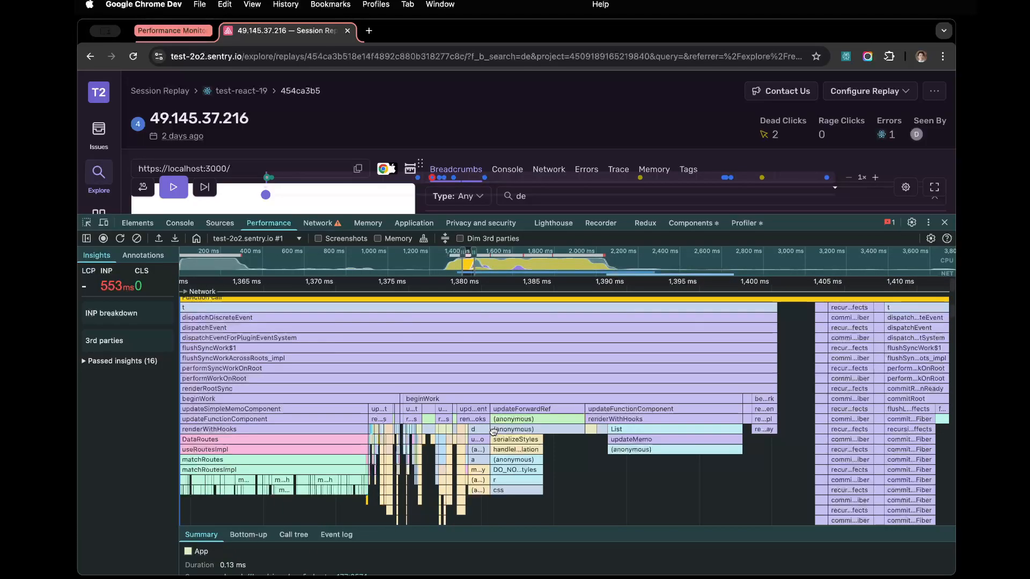
Step: Inspect the mutation-effect commit calls between the first and second dispatchDiscreteEvent calls of the first keypress
{"action": "scroll", "coordinate": [493, 432], "scroll_direction": "right", "scroll_amount": 5}
{"action": "scroll", "coordinate": [577, 412], "scroll_direction": "right", "scroll_amount": 5}
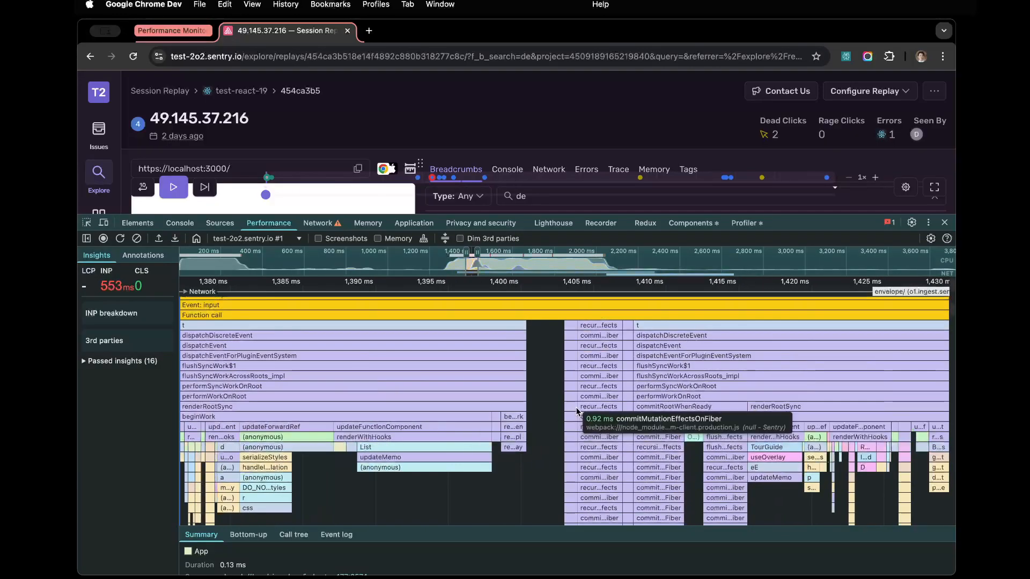
{"action": "scroll", "coordinate": [600, 397], "scroll_direction": "up", "scroll_amount": 4}
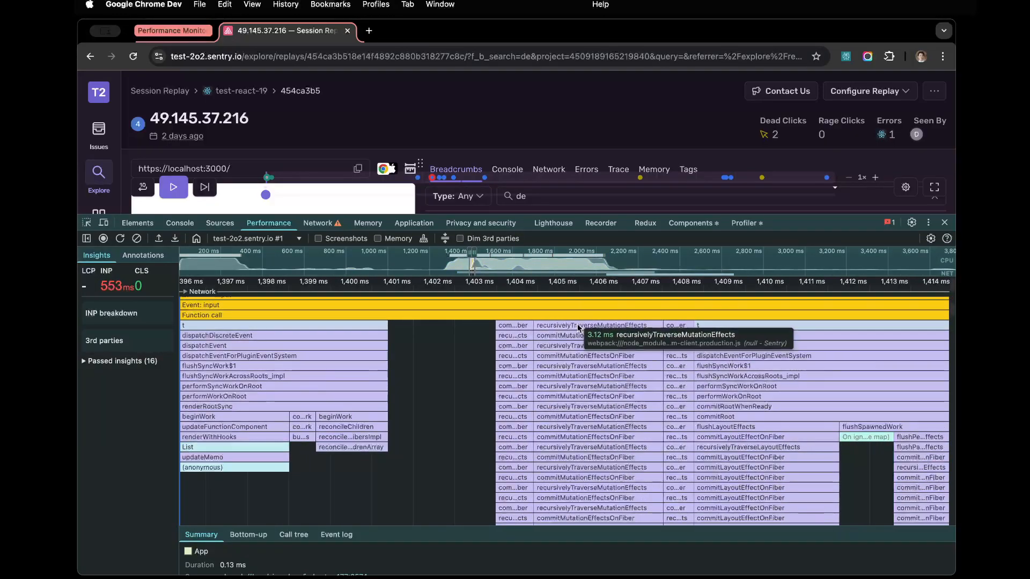
{"action": "scroll", "coordinate": [582, 338], "scroll_direction": "down", "scroll_amount": 6}
{"action": "scroll", "coordinate": [584, 342], "scroll_direction": "down", "scroll_amount": 2}
{"action": "scroll", "coordinate": [629, 354], "scroll_direction": "down", "scroll_amount": 1}
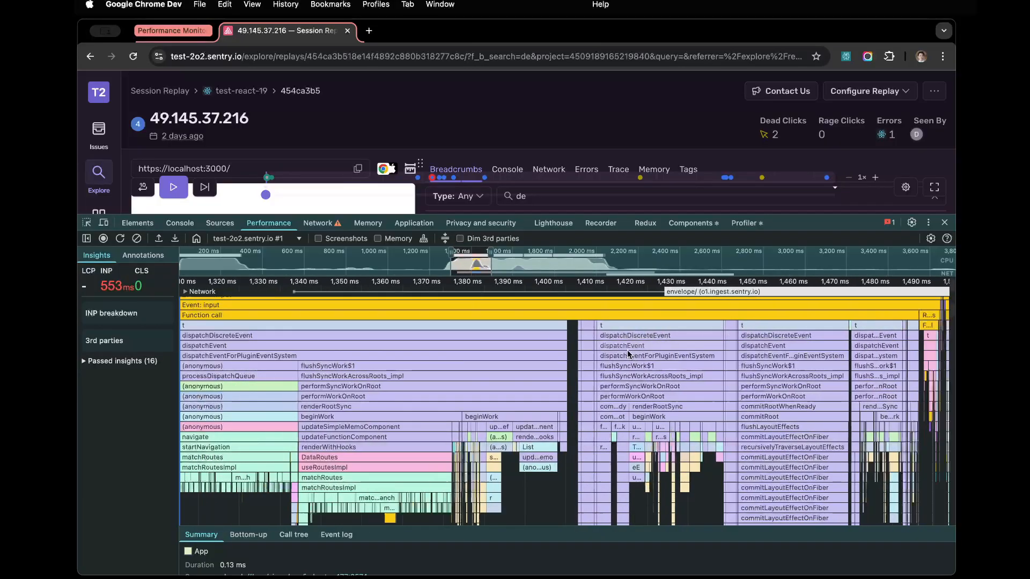
Step: Review the first keypress event as a whole and examine its second dispatchDiscreteEvent call down to renderRootSync
{"action": "scroll", "coordinate": [628, 354], "scroll_direction": "down", "scroll_amount": 6}
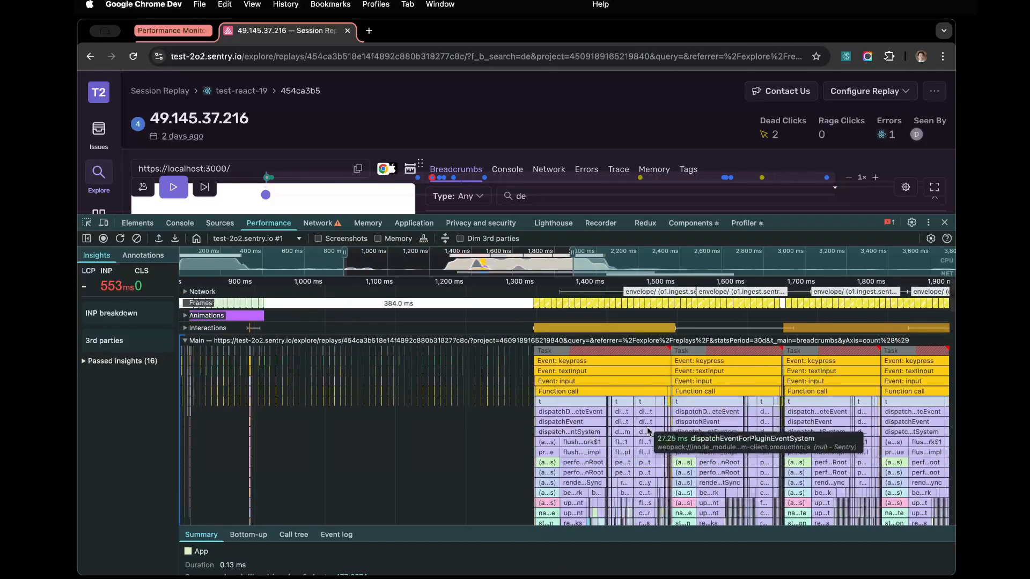
{"action": "scroll", "coordinate": [647, 428], "scroll_direction": "up", "scroll_amount": 5}
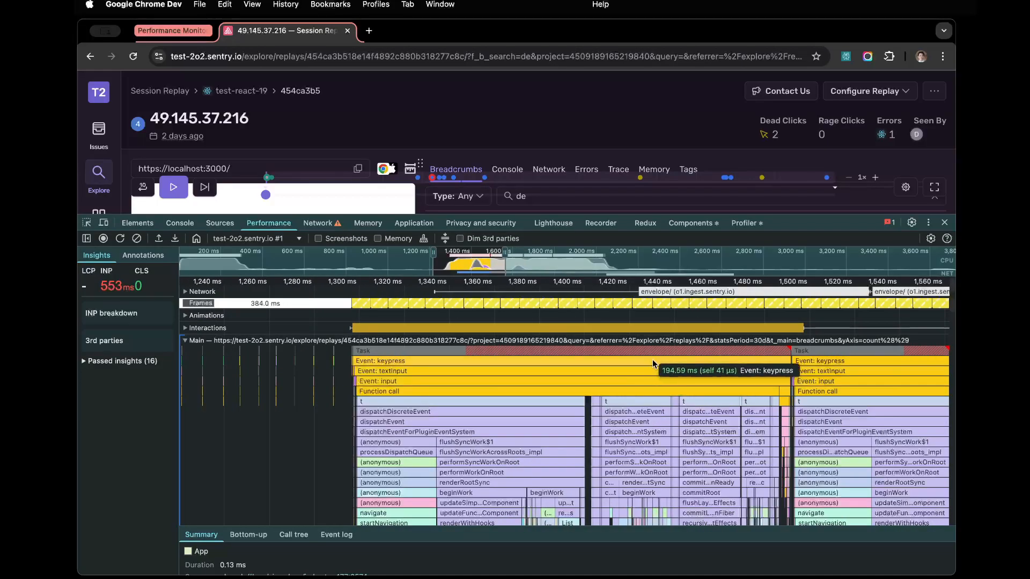
{"action": "scroll", "coordinate": [597, 437], "scroll_direction": "up", "scroll_amount": 5}
{"action": "left_click_drag", "start_coordinate": [624, 464], "coordinate": [566, 393]}
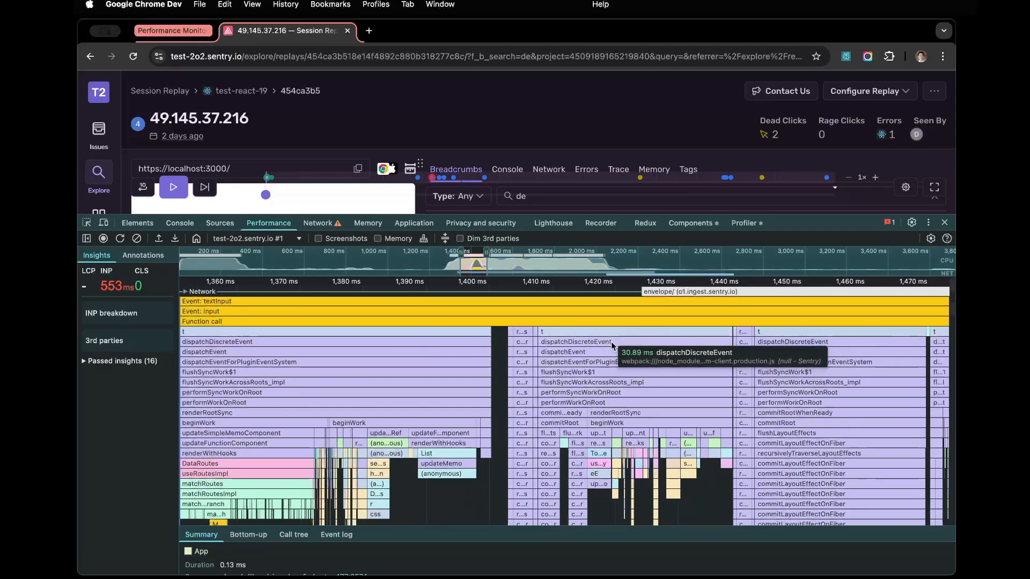
{"action": "scroll", "coordinate": [594, 396], "scroll_direction": "up", "scroll_amount": 2}
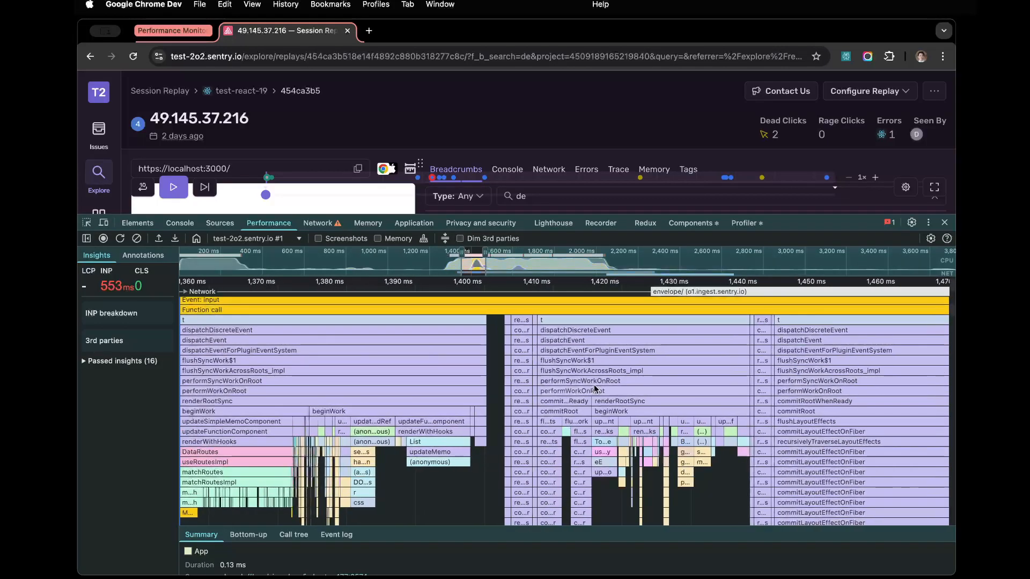
{"action": "scroll", "coordinate": [598, 396], "scroll_direction": "up", "scroll_amount": 3}
{"action": "left_click_drag", "start_coordinate": [620, 395], "coordinate": [535, 363]}
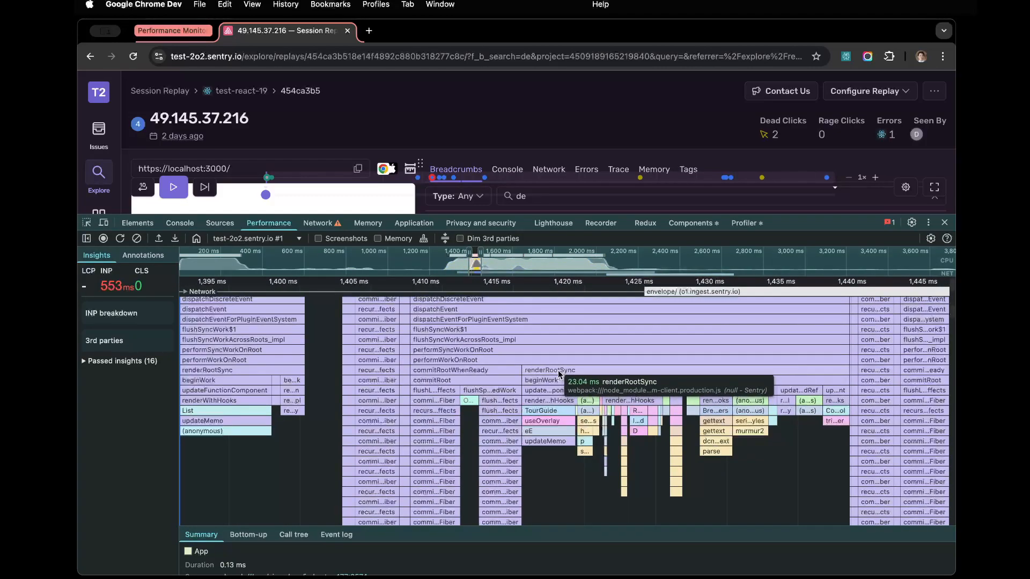
Step: Examine the component renders under renderRootSync in the second dispatchDiscreteEvent call, from TourGuide through ReplayDetails
{"action": "scroll", "coordinate": [617, 412], "scroll_direction": "up", "scroll_amount": 3}
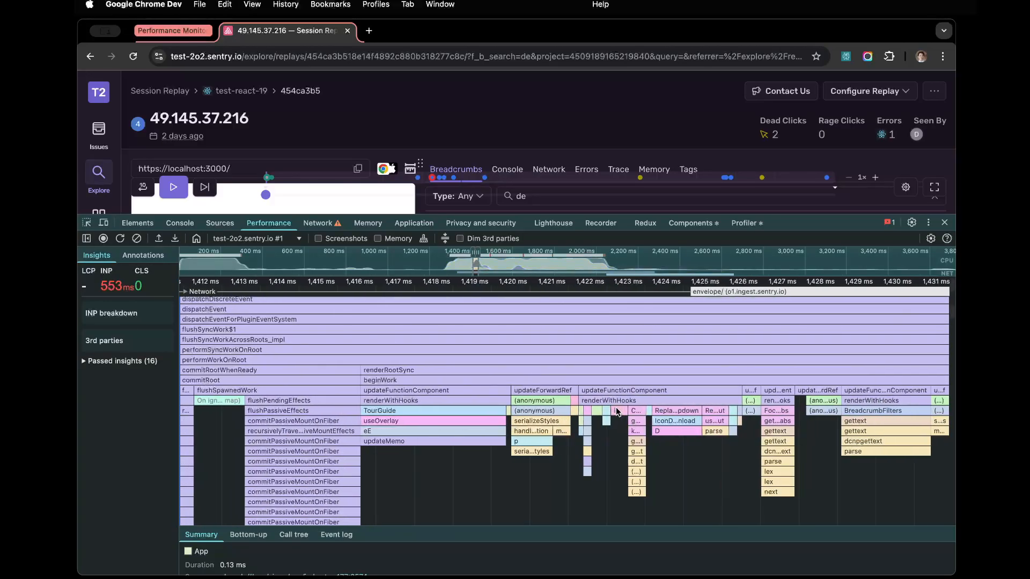
{"action": "scroll", "coordinate": [622, 405], "scroll_direction": "up", "scroll_amount": 2}
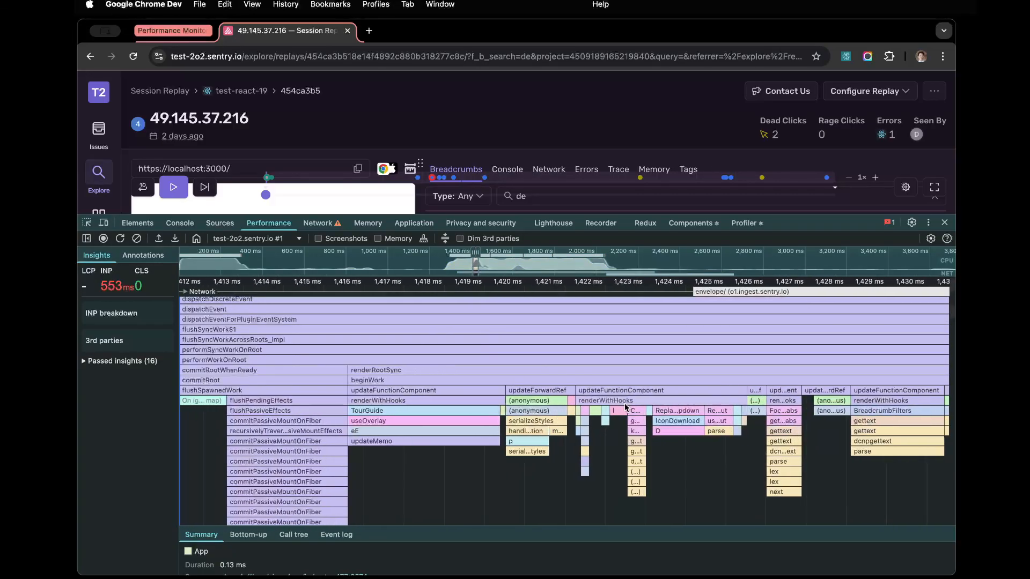
{"action": "scroll", "coordinate": [545, 438], "scroll_direction": "up", "scroll_amount": 3}
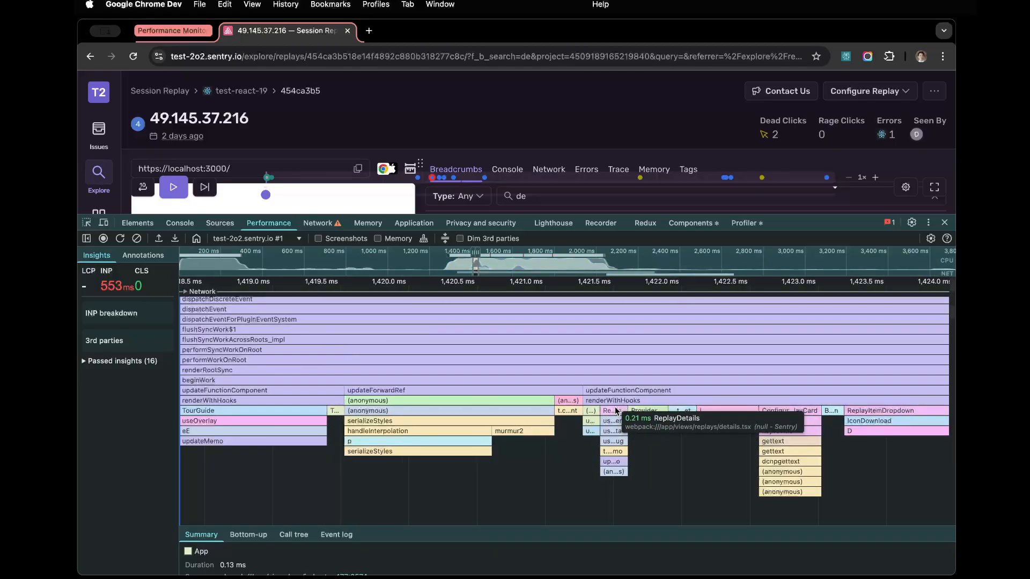
{"action": "scroll", "coordinate": [615, 411], "scroll_direction": "down", "scroll_amount": 5}
{"action": "scroll", "coordinate": [644, 403], "scroll_direction": "up", "scroll_amount": 5}
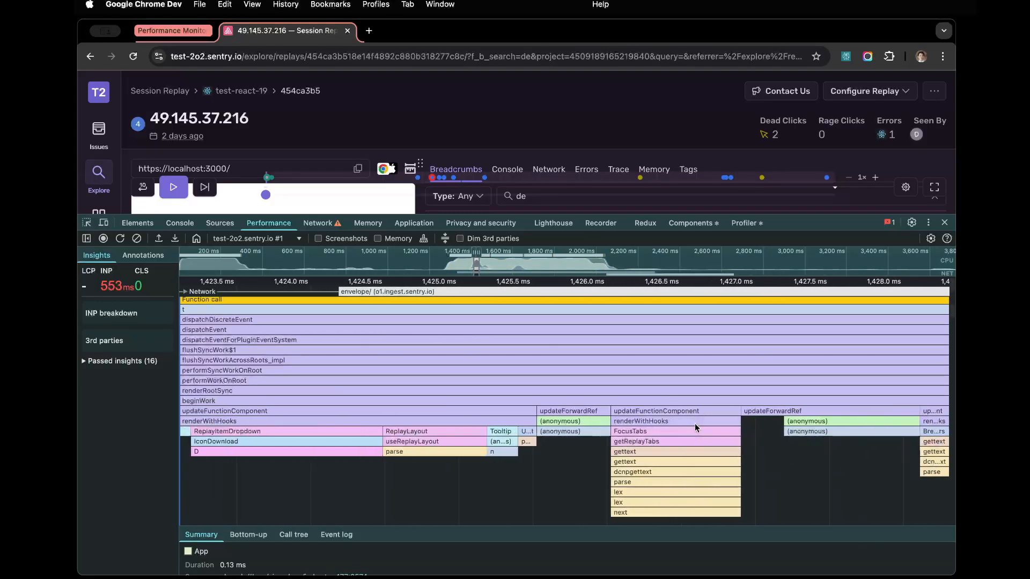
Step: Inspect the FocusTabs render and its getReplayTabs and gettext calls in the second dispatchDiscreteEvent call
{"action": "scroll", "coordinate": [678, 429], "scroll_direction": "up", "scroll_amount": 3}
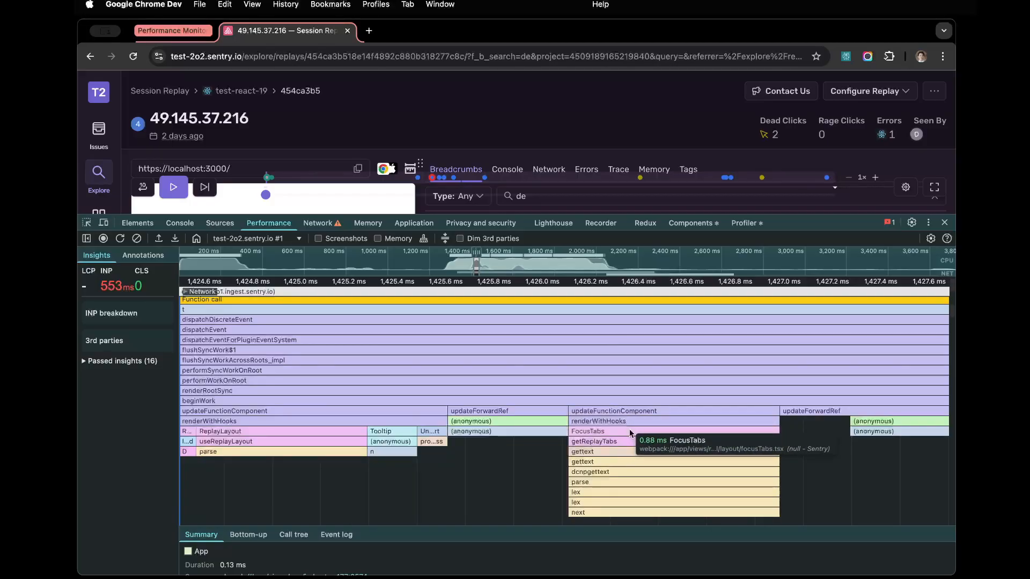
{"action": "scroll", "coordinate": [630, 432], "scroll_direction": "up", "scroll_amount": 1}
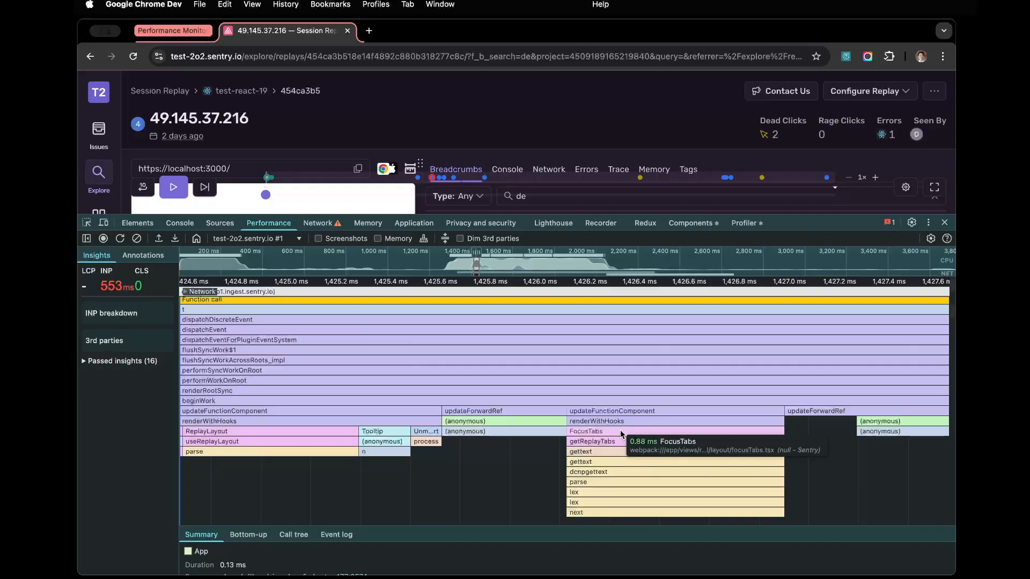
{"action": "scroll", "coordinate": [620, 430], "scroll_direction": "down", "scroll_amount": 5}
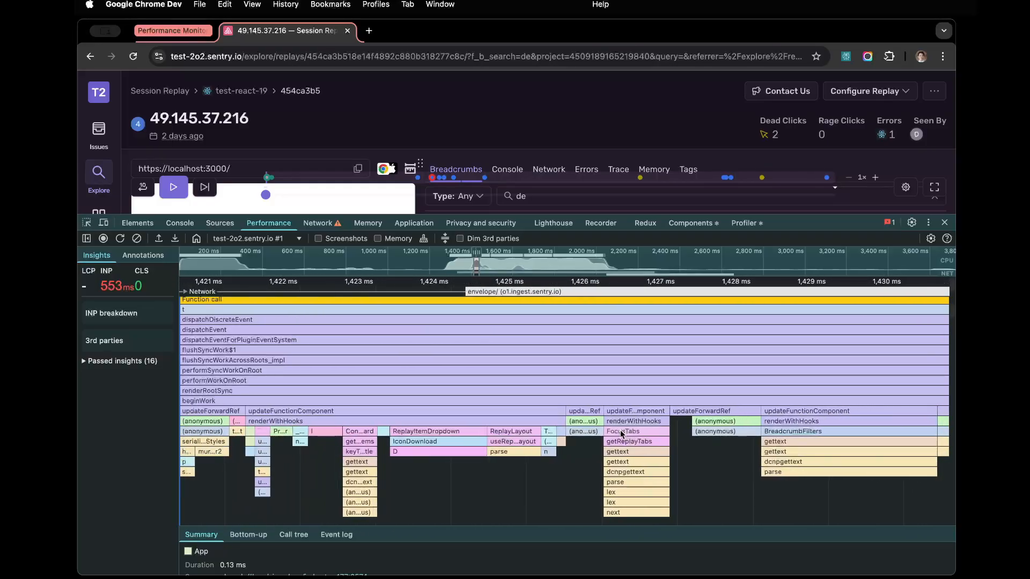
{"action": "scroll", "coordinate": [622, 433], "scroll_direction": "up", "scroll_amount": 4}
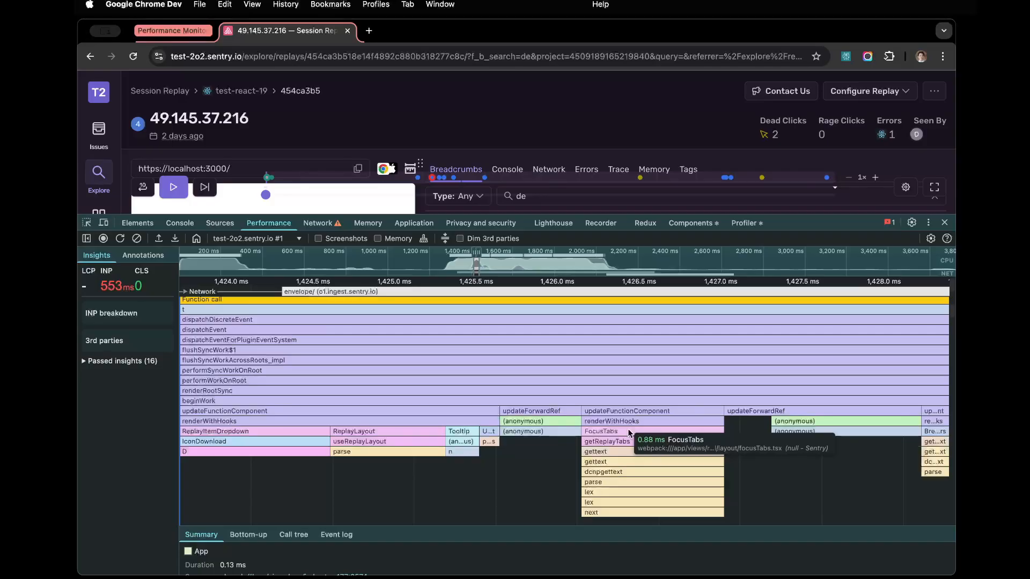
{"action": "scroll", "coordinate": [636, 429], "scroll_direction": "down", "scroll_amount": 4}
Step: Review the BreadcrumbFilters calls in the second dispatchDiscreteEvent call and compare them with the first call's renderRootSync work
{"action": "scroll", "coordinate": [635, 429], "scroll_direction": "down", "scroll_amount": 8}
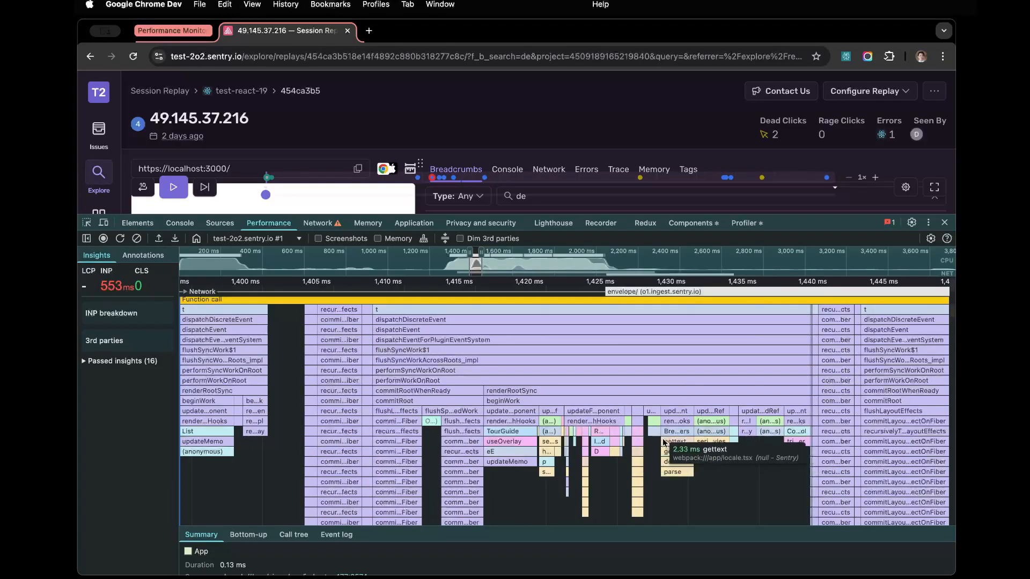
{"action": "scroll", "coordinate": [586, 424], "scroll_direction": "down", "scroll_amount": 4}
{"action": "scroll", "coordinate": [585, 425], "scroll_direction": "up", "scroll_amount": 4}
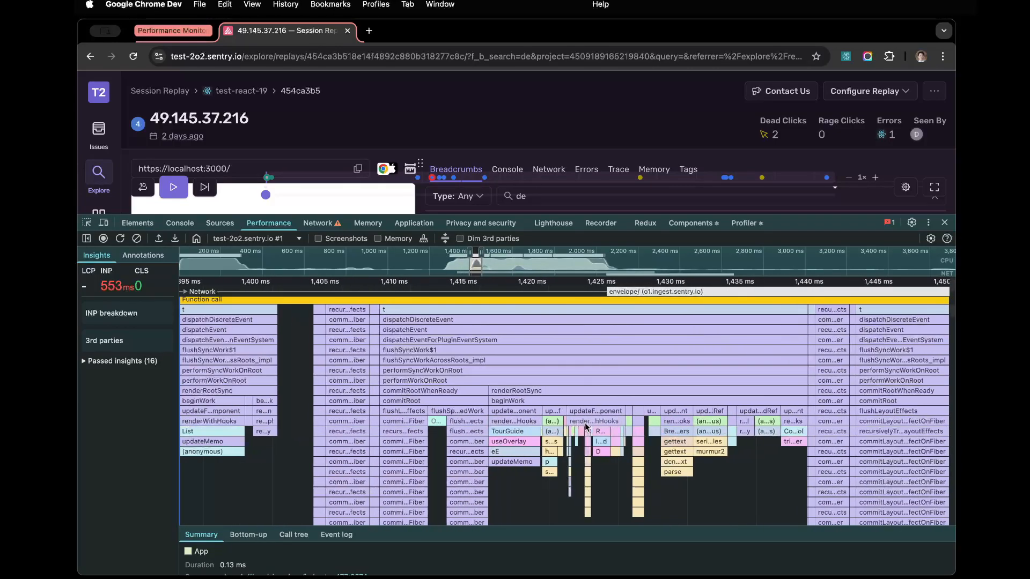
{"action": "scroll", "coordinate": [585, 423], "scroll_direction": "down", "scroll_amount": 8}
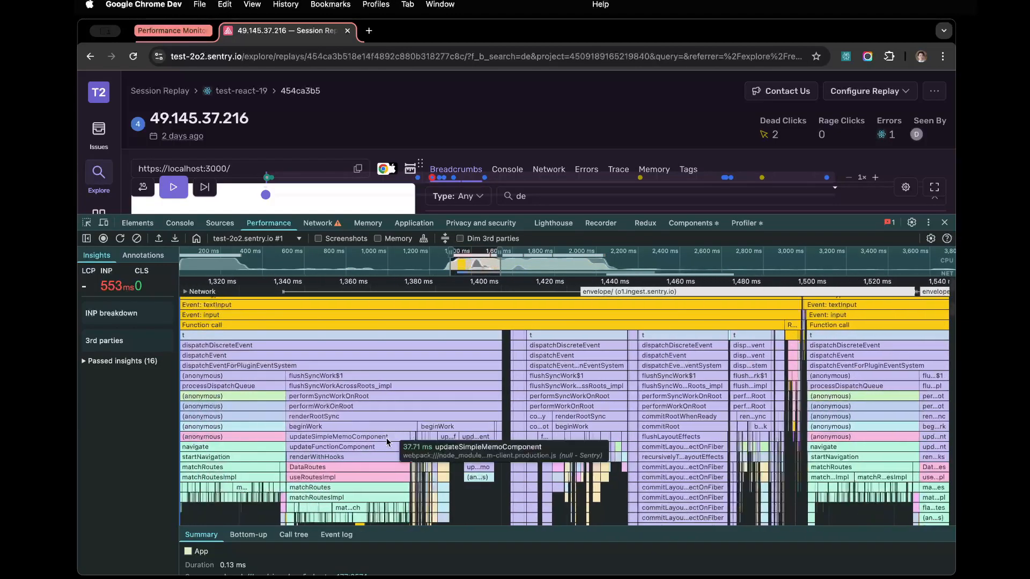
{"action": "scroll", "coordinate": [454, 435], "scroll_direction": "up", "scroll_amount": 5}
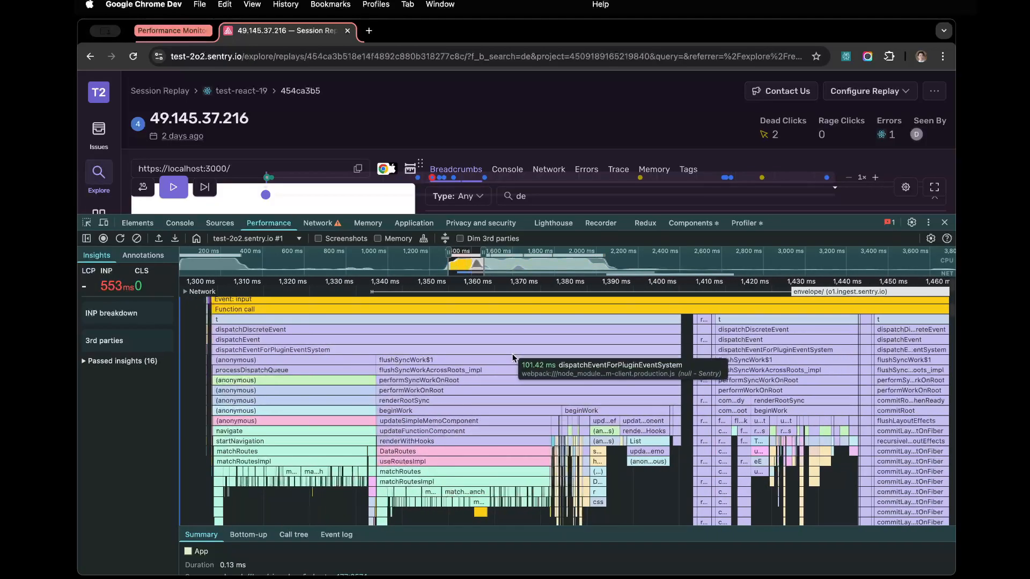
{"action": "scroll", "coordinate": [531, 376], "scroll_direction": "up", "scroll_amount": 5}
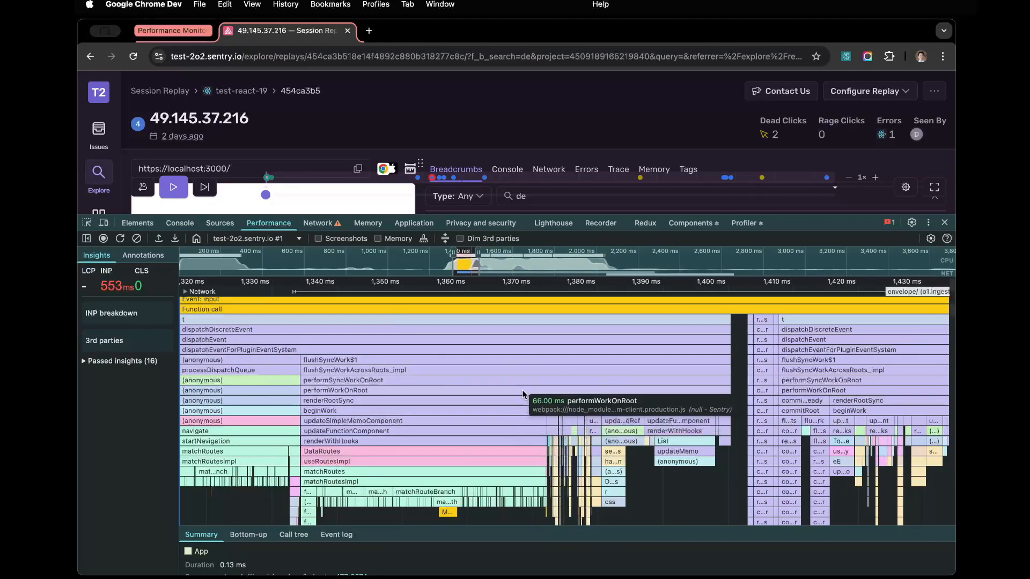
{"action": "scroll", "coordinate": [507, 422], "scroll_direction": "up", "scroll_amount": 2}
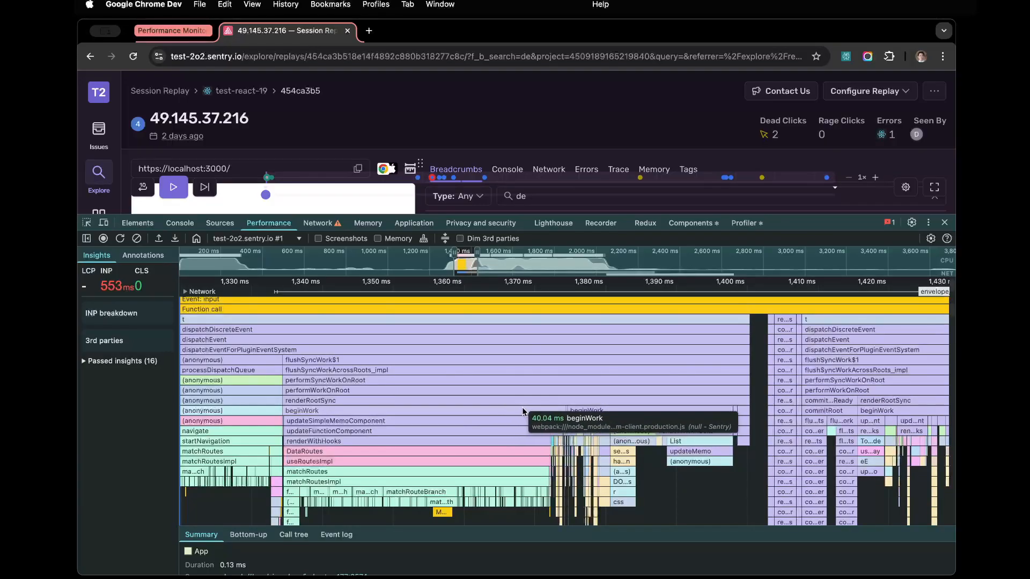
Step: Examine the later beginWork call of the first dispatchDiscreteEvent, down to serializeStyles and the button style function under updateForwardRef
{"action": "scroll", "coordinate": [588, 447], "scroll_direction": "up", "scroll_amount": 1}
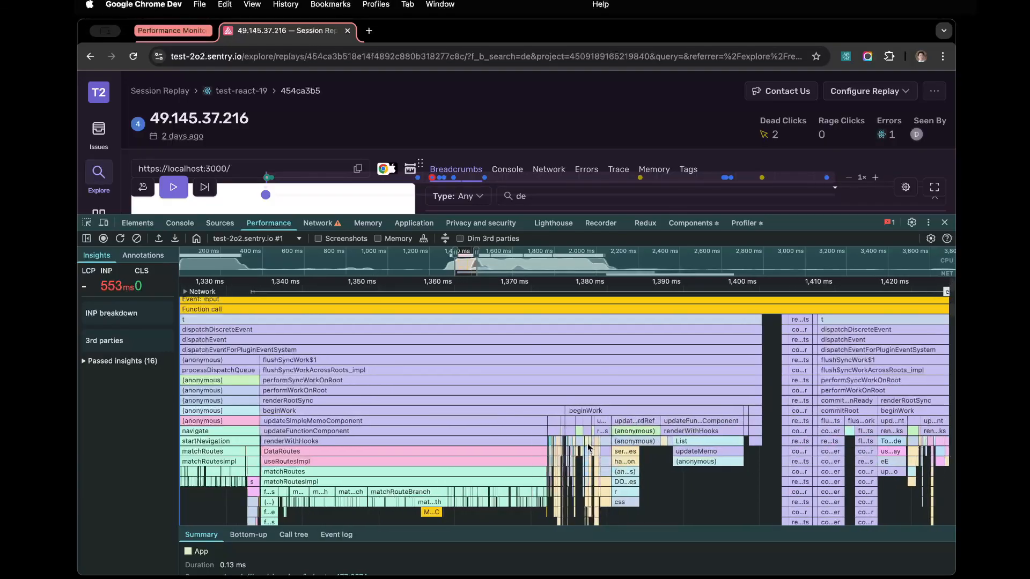
{"action": "scroll", "coordinate": [588, 446], "scroll_direction": "up", "scroll_amount": 1}
{"action": "scroll", "coordinate": [642, 408], "scroll_direction": "up", "scroll_amount": 1}
{"action": "scroll", "coordinate": [641, 407], "scroll_direction": "up", "scroll_amount": 1}
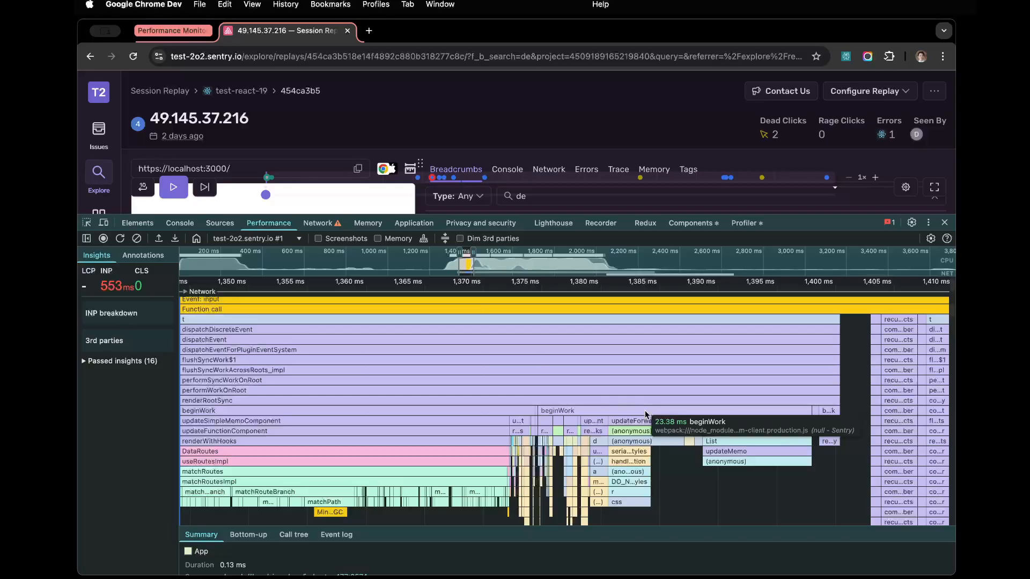
{"action": "scroll", "coordinate": [578, 489], "scroll_direction": "up", "scroll_amount": 5}
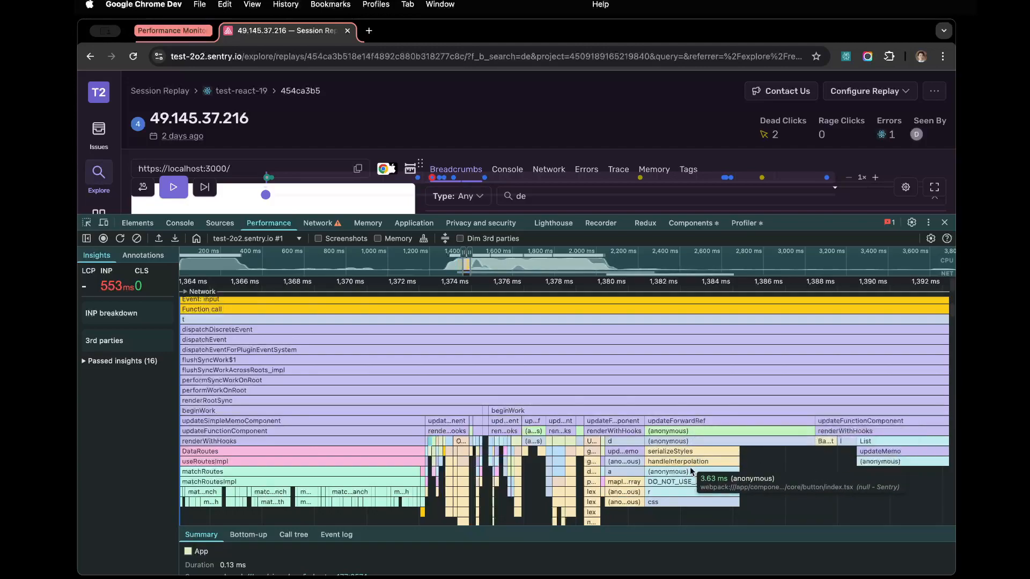
{"action": "scroll", "coordinate": [690, 471], "scroll_direction": "up", "scroll_amount": 4}
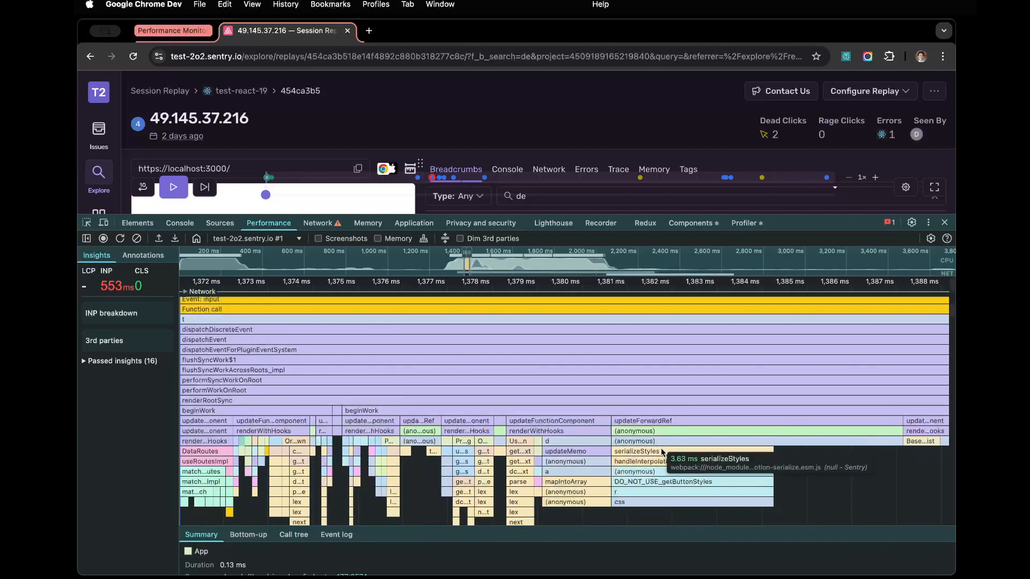
{"action": "scroll", "coordinate": [668, 456], "scroll_direction": "down", "scroll_amount": 4}
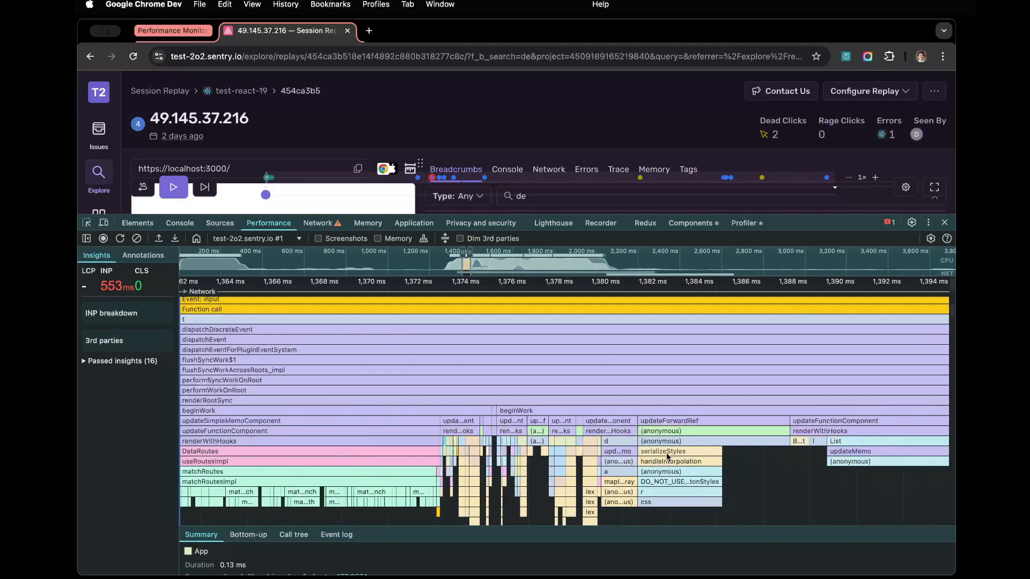
{"action": "scroll", "coordinate": [670, 491], "scroll_direction": "down", "scroll_amount": 5}
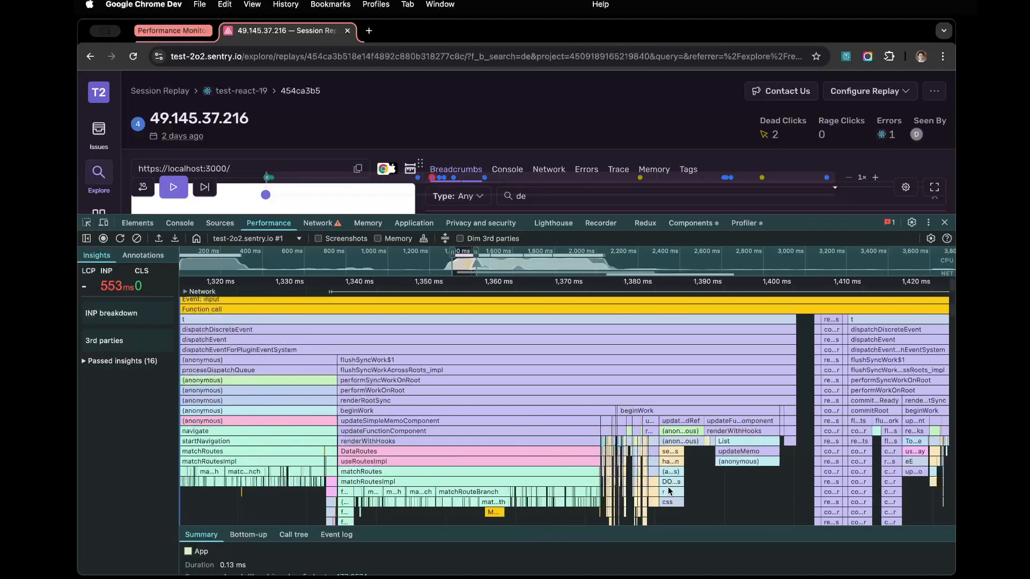
{"action": "scroll", "coordinate": [669, 490], "scroll_direction": "down", "scroll_amount": 1}
Step: Compare the first dispatchDiscreteEvent's beginWork with the second call's performWorkOnRoot and its beginWork renders
{"action": "left_click_drag", "start_coordinate": [675, 464], "coordinate": [622, 463]}
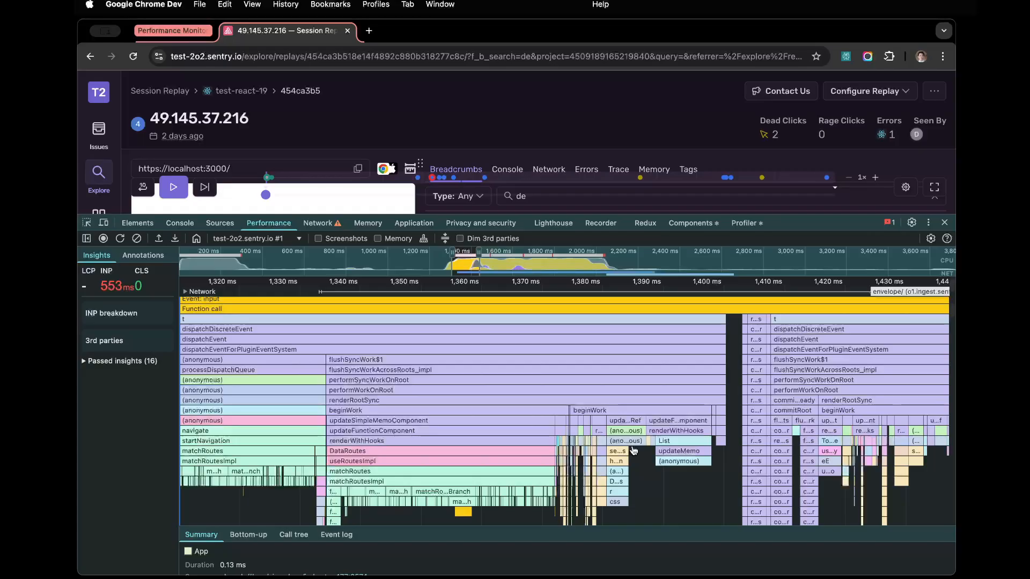
{"action": "left_click_drag", "start_coordinate": [657, 415], "coordinate": [622, 424]}
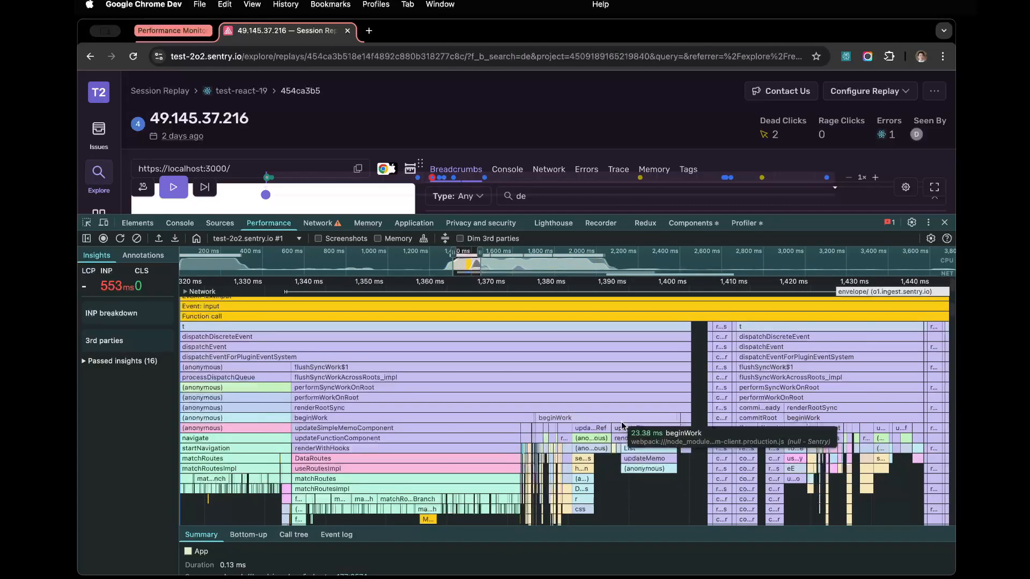
{"action": "scroll", "coordinate": [635, 370], "scroll_direction": "right", "scroll_amount": 5}
{"action": "scroll", "coordinate": [634, 366], "scroll_direction": "down", "scroll_amount": 6}
{"action": "left_click_drag", "start_coordinate": [635, 367], "coordinate": [555, 368]}
{"action": "scroll", "coordinate": [552, 454], "scroll_direction": "up", "scroll_amount": 5}
{"action": "scroll", "coordinate": [597, 424], "scroll_direction": "up", "scroll_amount": 5}
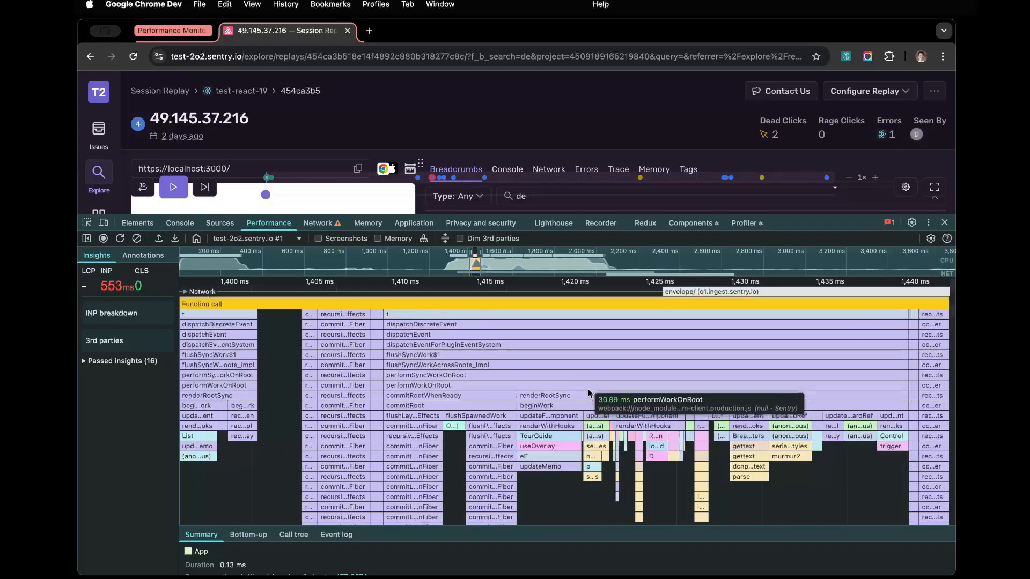
{"action": "scroll", "coordinate": [661, 411], "scroll_direction": "up", "scroll_amount": 2}
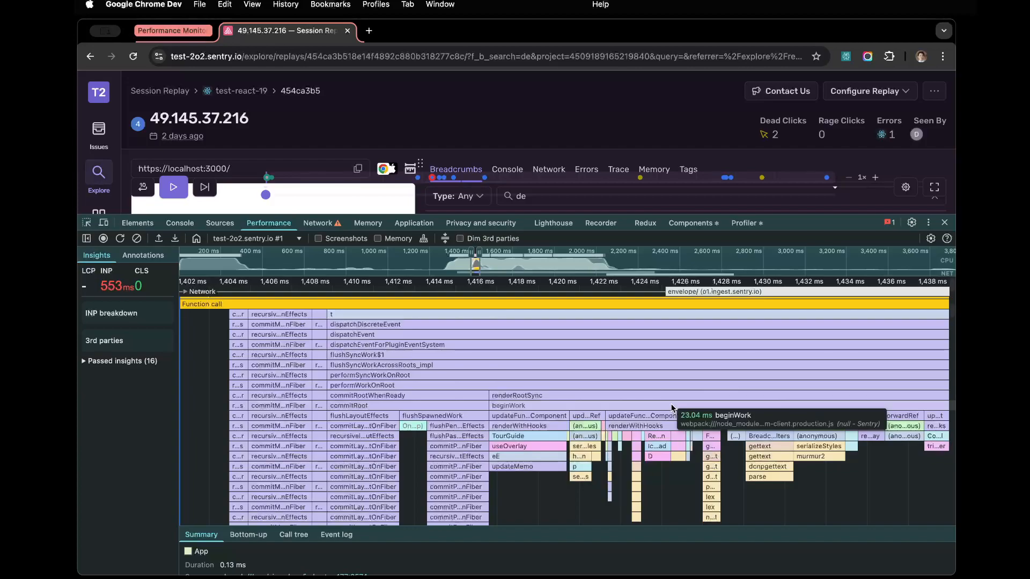
{"action": "scroll", "coordinate": [671, 408], "scroll_direction": "down", "scroll_amount": 3}
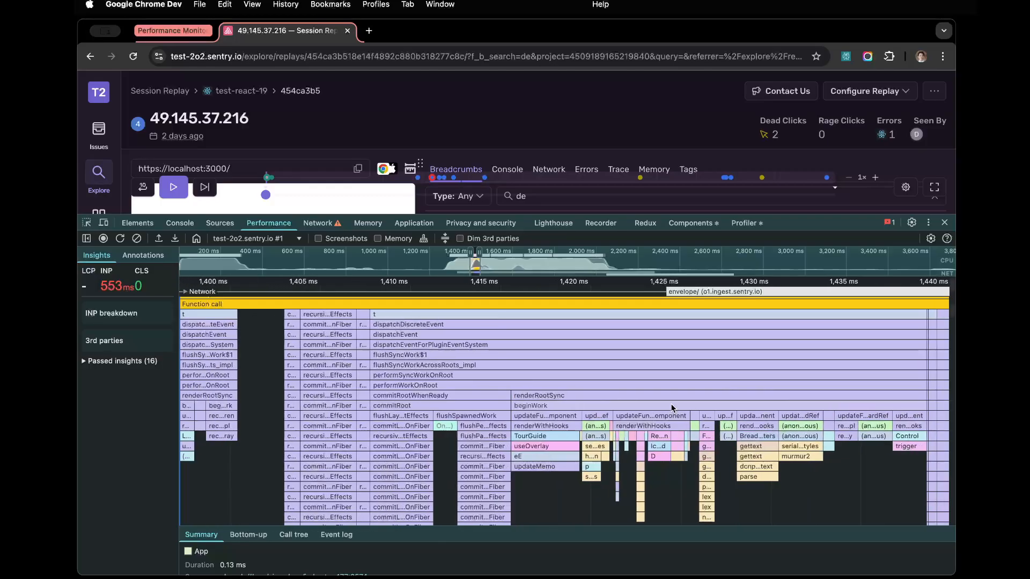
{"action": "scroll", "coordinate": [626, 414], "scroll_direction": "down", "scroll_amount": 3}
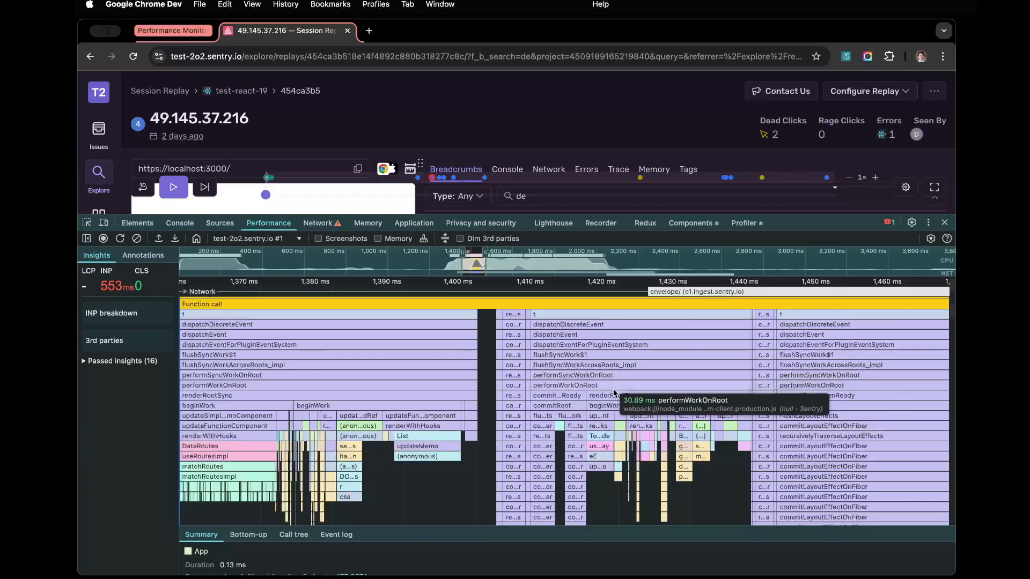
{"action": "scroll", "coordinate": [621, 417], "scroll_direction": "up", "scroll_amount": 5}
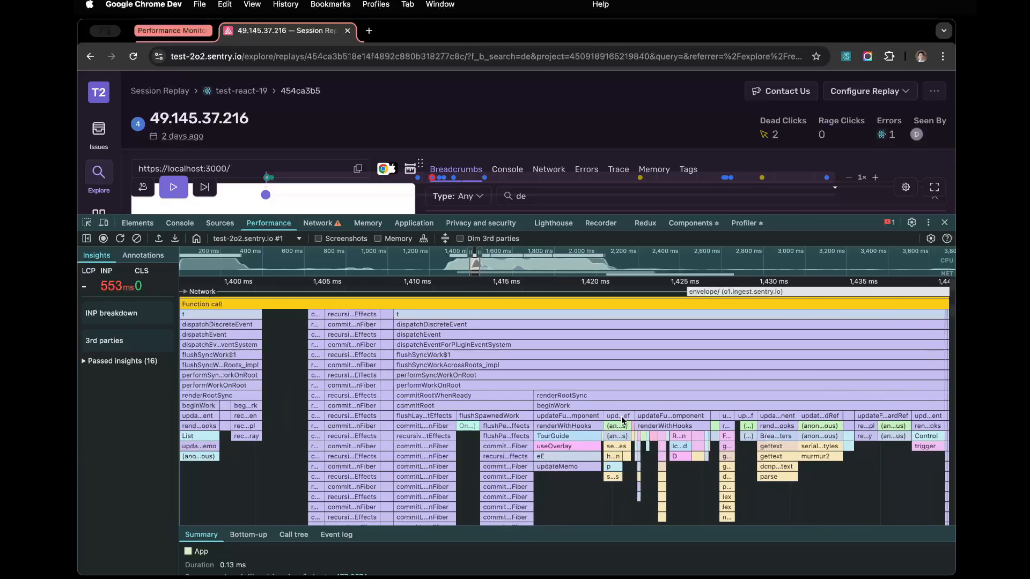
Step: Examine commitRoot in the third dispatchDiscreteEvent call, down through flushLayoutEffects and the nested commitLayoutEffectOnFiber calls
{"action": "scroll", "coordinate": [621, 416], "scroll_direction": "down", "scroll_amount": 10}
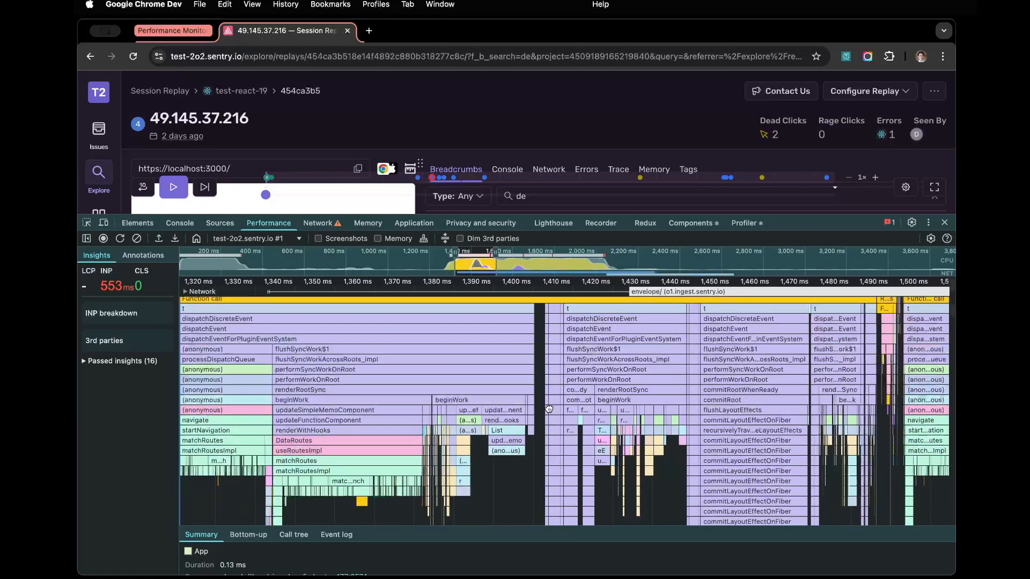
{"action": "left_click_drag", "start_coordinate": [611, 366], "coordinate": [596, 347]}
{"action": "scroll", "coordinate": [596, 347], "scroll_direction": "up", "scroll_amount": 3}
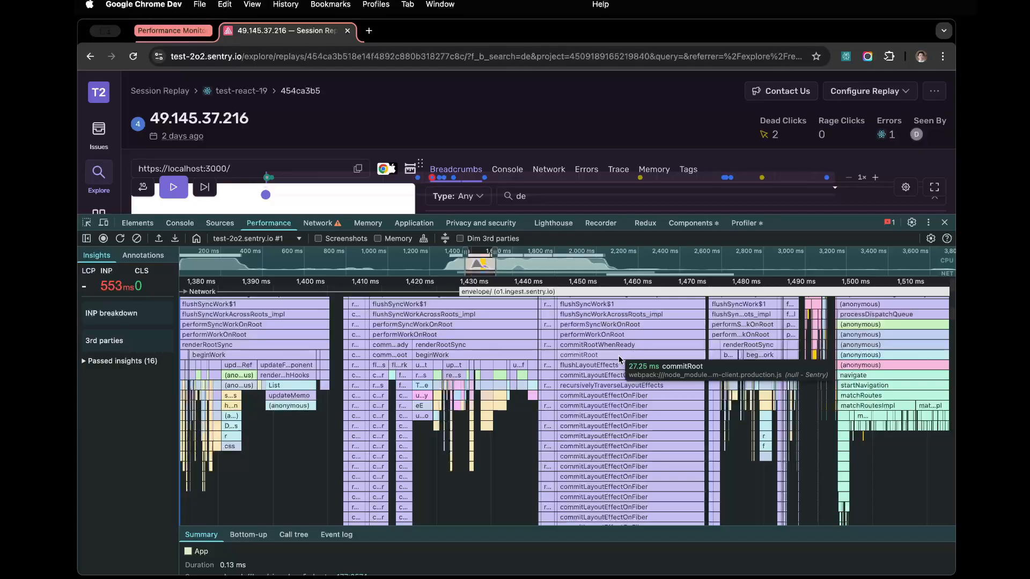
{"action": "scroll", "coordinate": [612, 375], "scroll_direction": "up", "scroll_amount": 1}
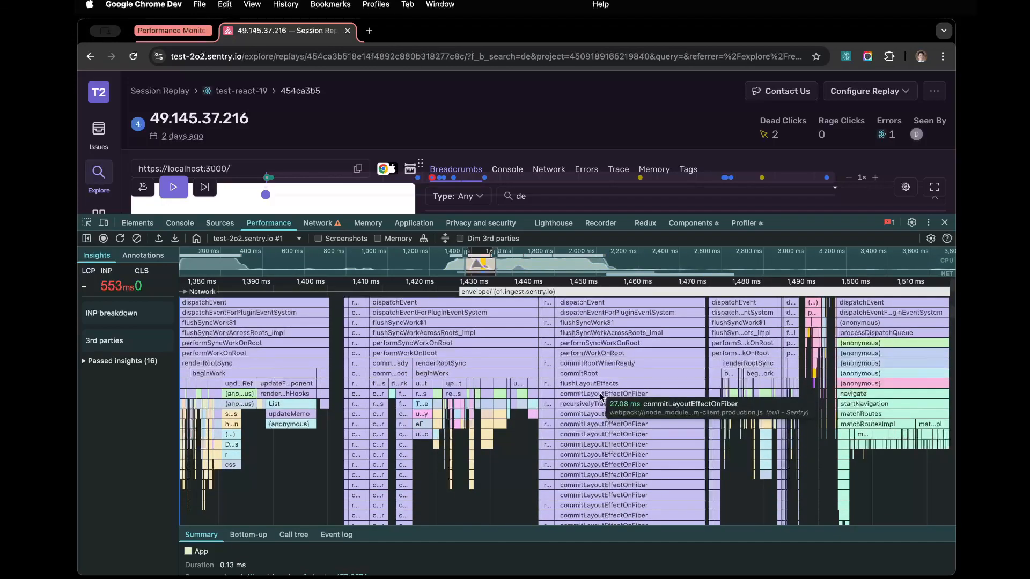
{"action": "left_click_drag", "start_coordinate": [624, 375], "coordinate": [580, 365]}
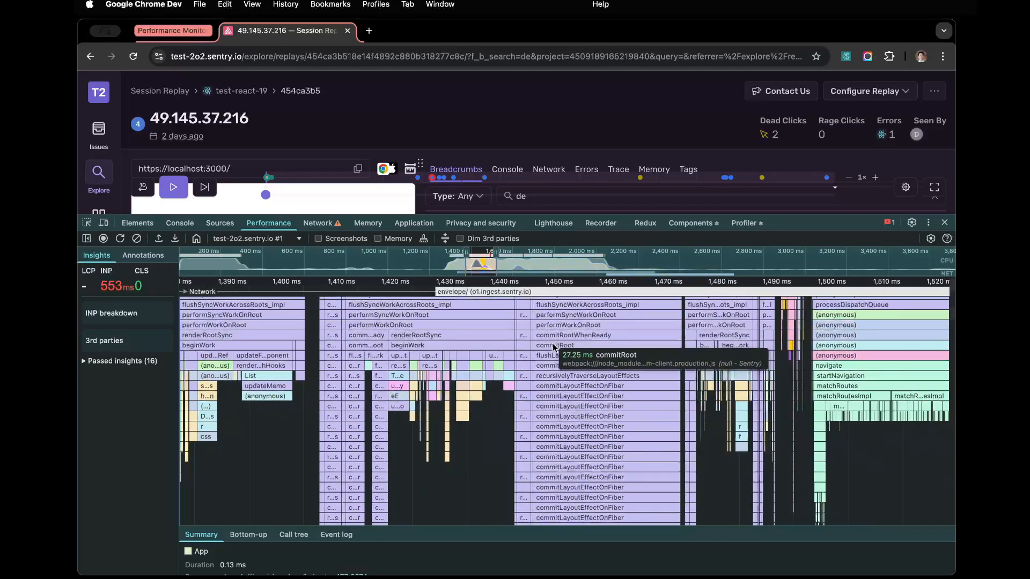
{"action": "scroll", "coordinate": [556, 347], "scroll_direction": "up", "scroll_amount": 3}
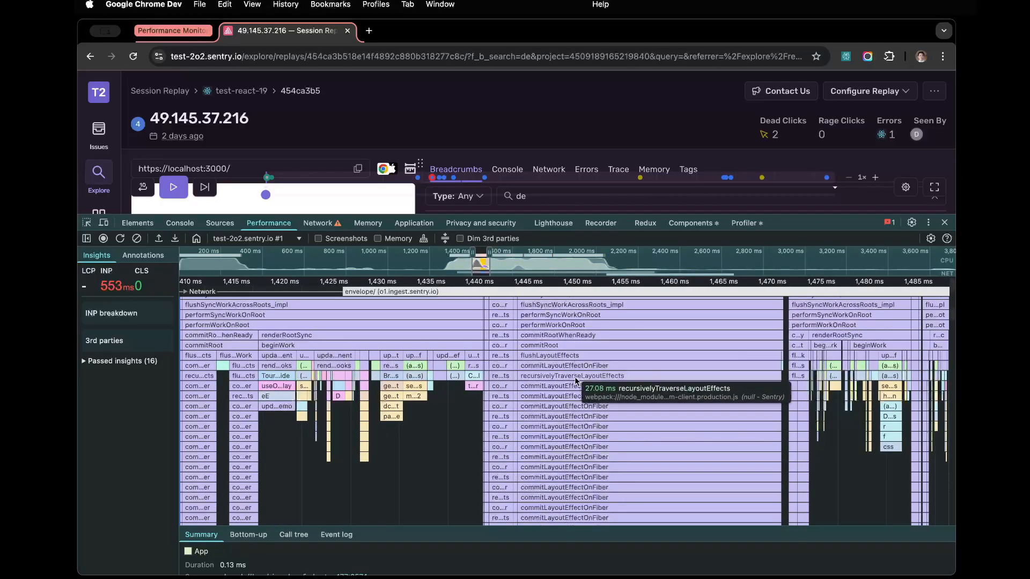
{"action": "left_click_drag", "start_coordinate": [575, 425], "coordinate": [590, 386]}
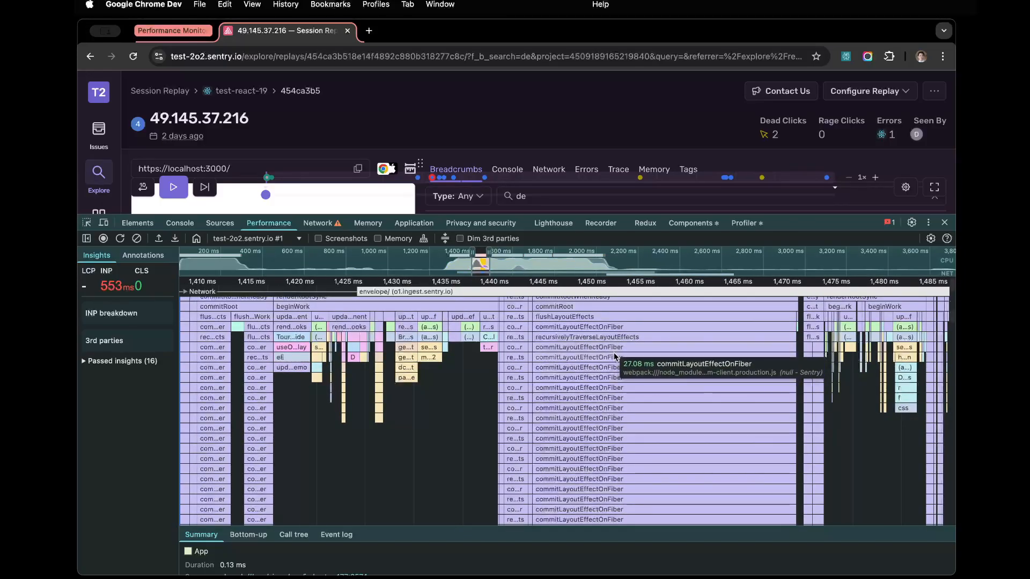
{"action": "scroll", "coordinate": [613, 384], "scroll_direction": "down", "scroll_amount": 3}
{"action": "left_click_drag", "start_coordinate": [613, 385], "coordinate": [625, 420]}
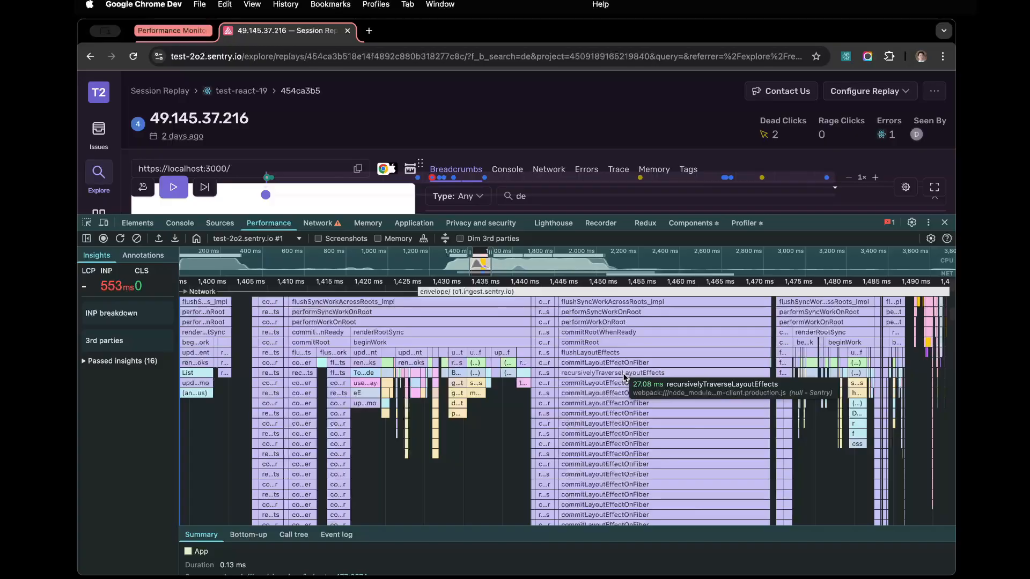
Step: Review the consecutive keypress tasks on the main thread as a whole
{"action": "scroll", "coordinate": [668, 356], "scroll_direction": "down", "scroll_amount": 10}
{"action": "left_click_drag", "start_coordinate": [668, 357], "coordinate": [595, 474]}
{"action": "scroll", "coordinate": [590, 395], "scroll_direction": "down", "scroll_amount": 5}
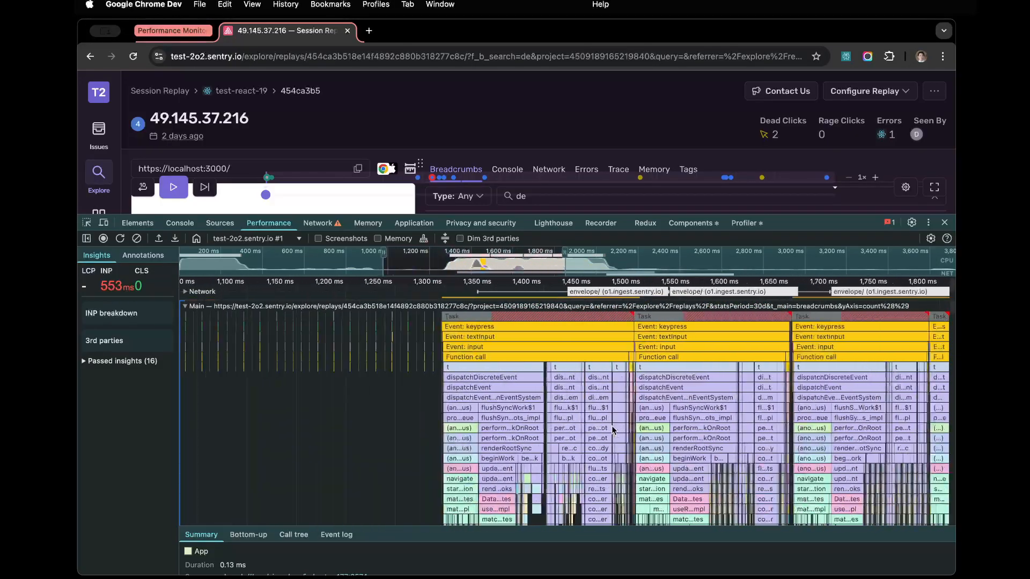
Step: Examine the dispatchDiscreteEvent calls across the whole first keypress task on the main thread
{"action": "scroll", "coordinate": [590, 396], "scroll_direction": "up", "scroll_amount": 8}
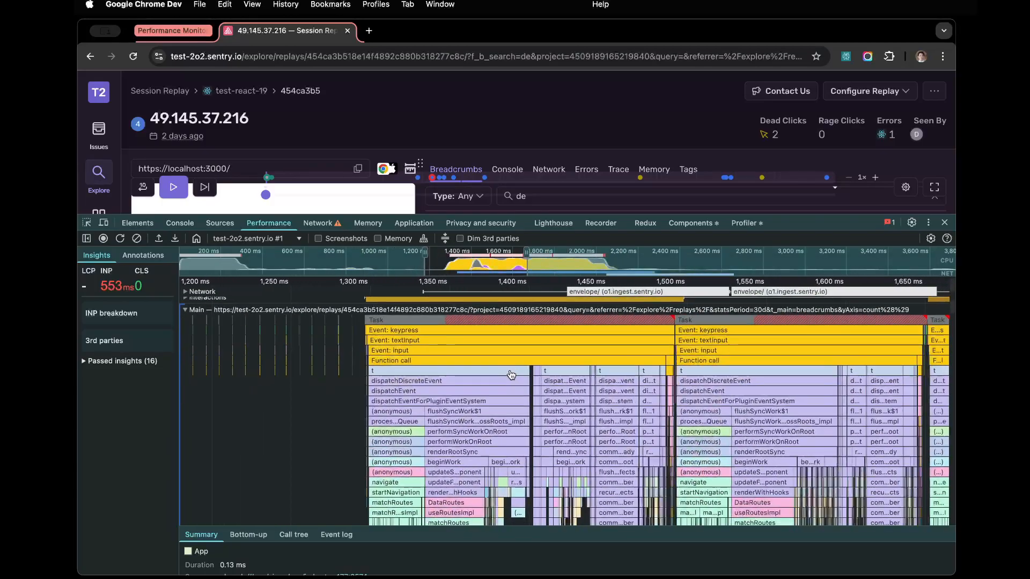
{"action": "scroll", "coordinate": [516, 372], "scroll_direction": "up", "scroll_amount": 5}
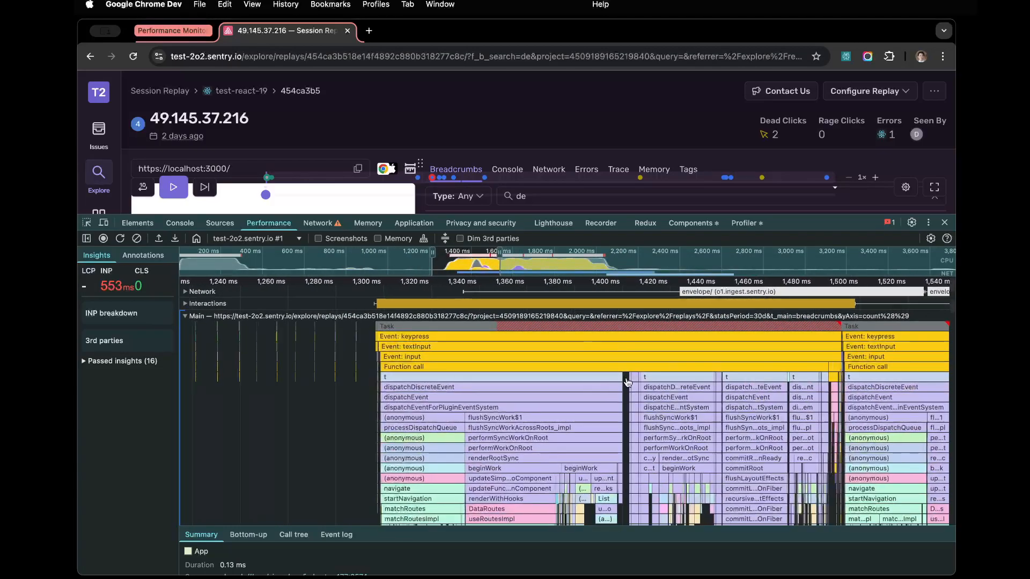
{"action": "left_click_drag", "start_coordinate": [628, 382], "coordinate": [589, 374]}
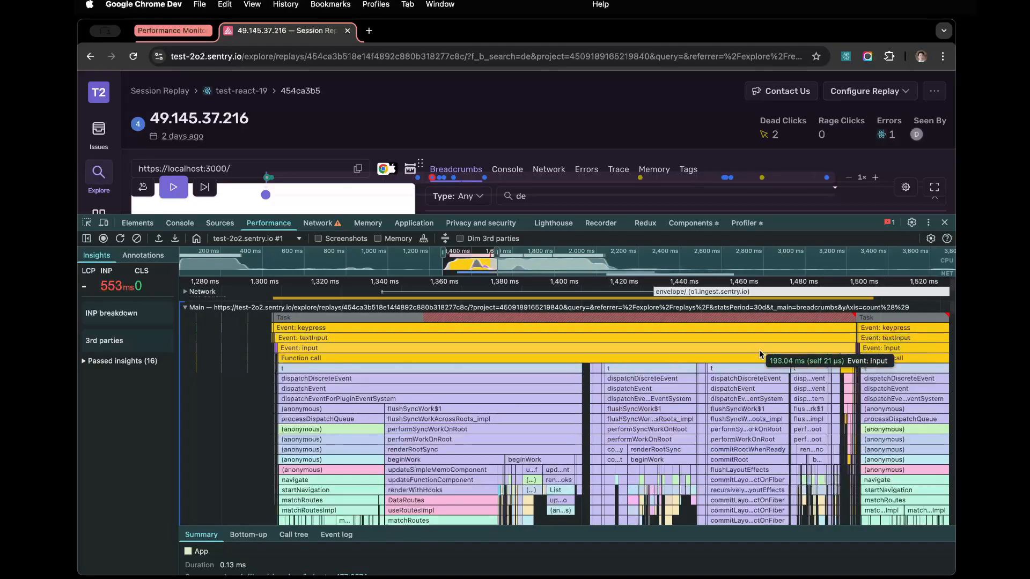
Step: Compare the first keypress task's call structure with the second and third keypress tasks
{"action": "scroll", "coordinate": [730, 369], "scroll_direction": "down", "scroll_amount": 5}
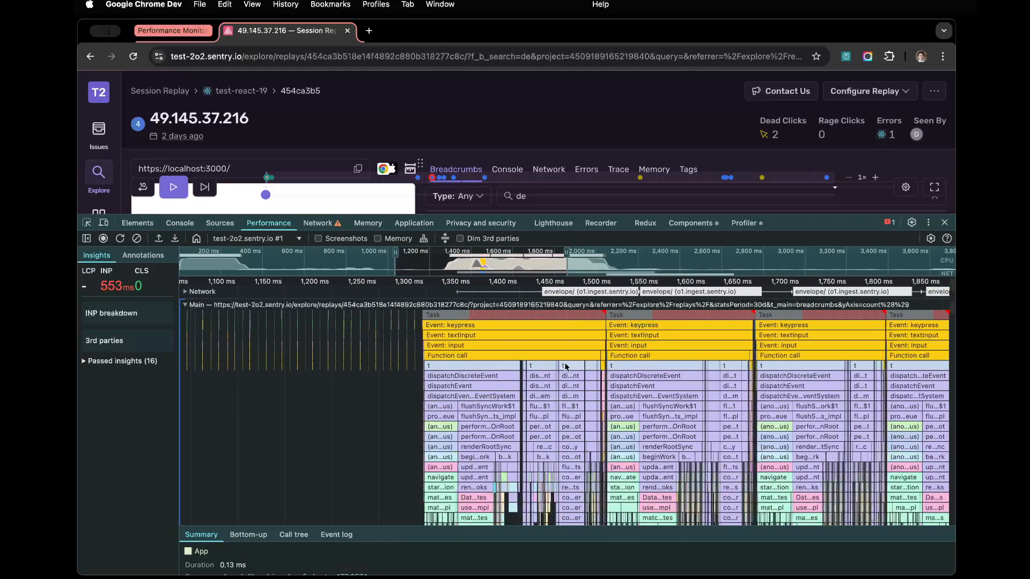
{"action": "scroll", "coordinate": [610, 378], "scroll_direction": "up", "scroll_amount": 5}
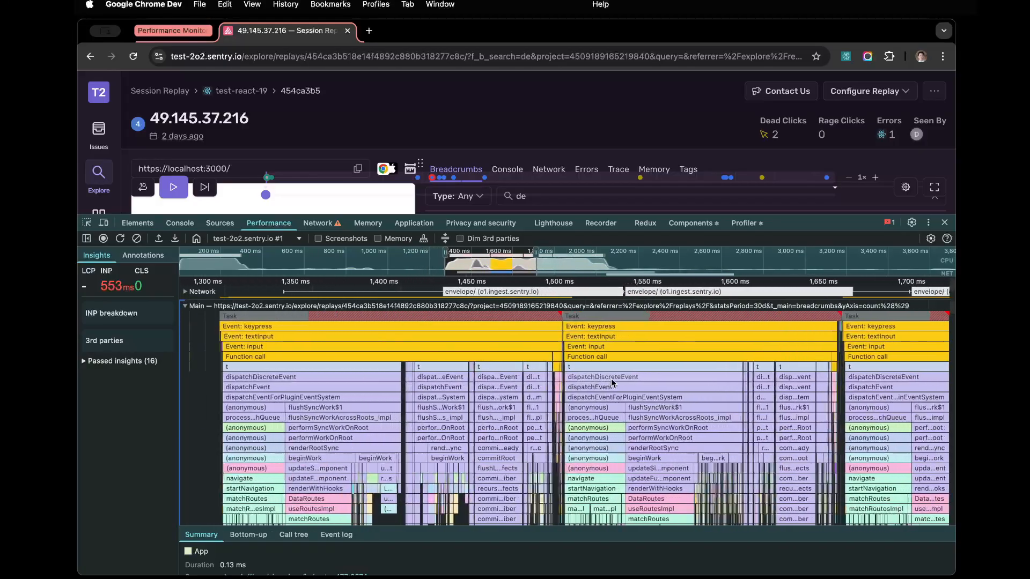
{"action": "scroll", "coordinate": [797, 328], "scroll_direction": "down", "scroll_amount": 5}
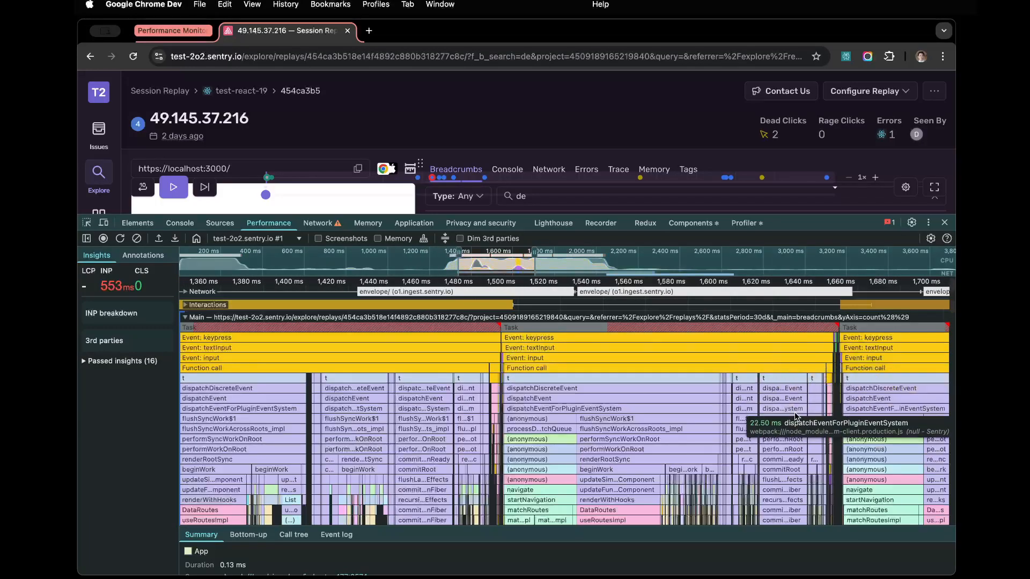
{"action": "scroll", "coordinate": [794, 412], "scroll_direction": "up", "scroll_amount": 3}
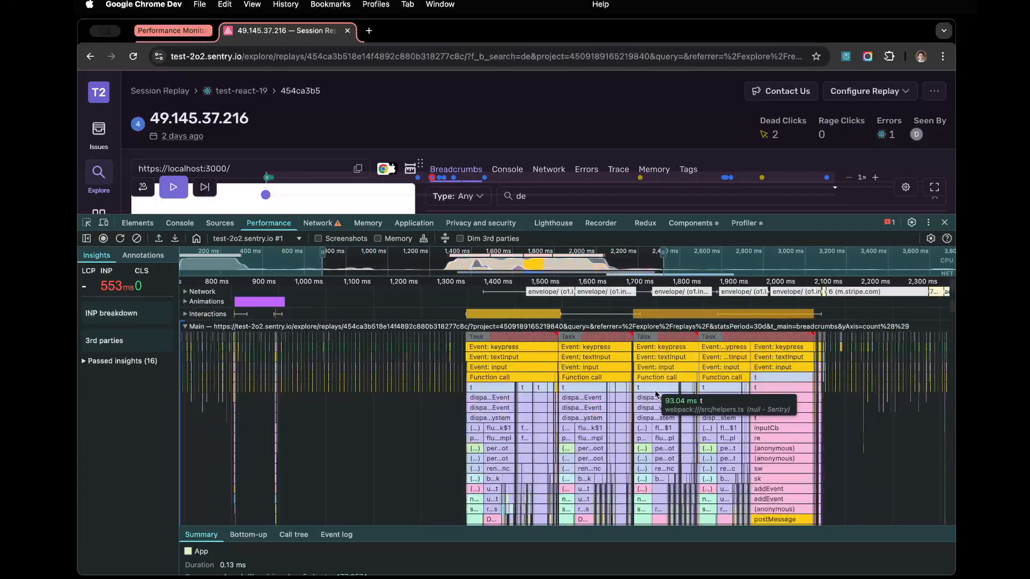
{"action": "scroll", "coordinate": [656, 393], "scroll_direction": "up", "scroll_amount": 3}
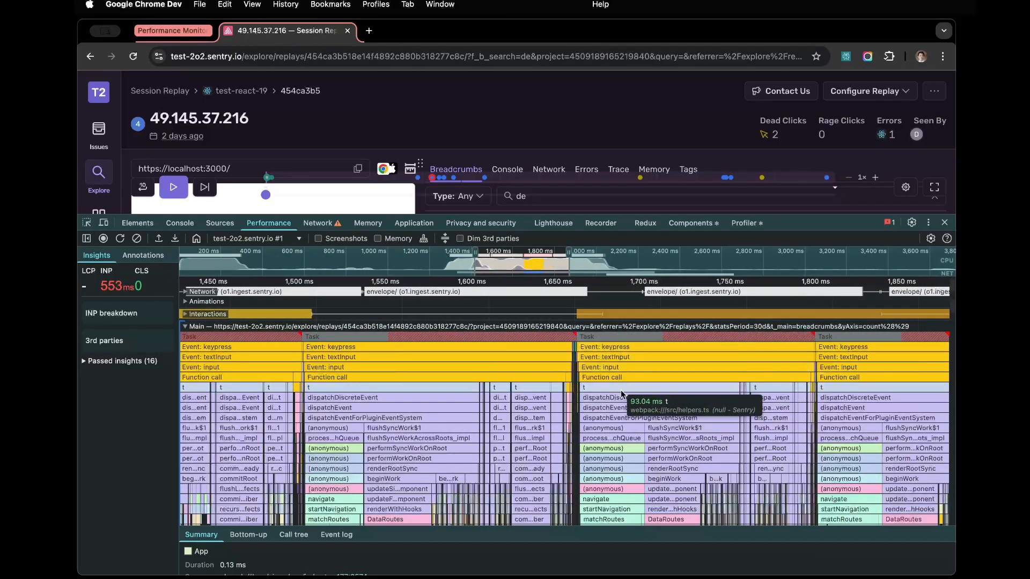
{"action": "scroll", "coordinate": [536, 397], "scroll_direction": "down", "scroll_amount": 3}
Step: Examine the last keypress's input event stack from inputCb through addEvent to postMessage and the function call beneath it
{"action": "left_click_drag", "start_coordinate": [697, 392], "coordinate": [580, 326]}
{"action": "scroll", "coordinate": [697, 460], "scroll_direction": "up", "scroll_amount": 5}
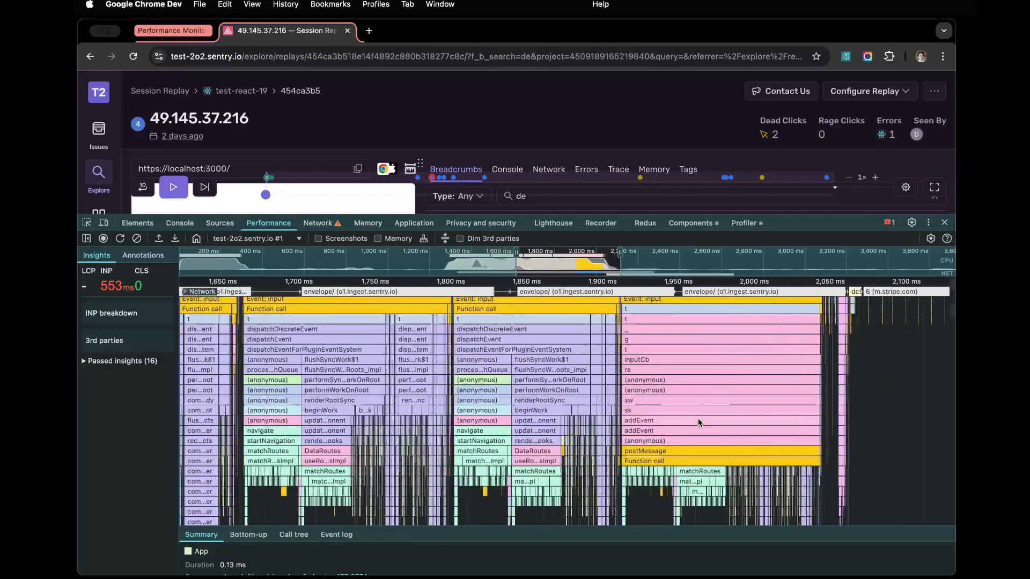
{"action": "left_click_drag", "start_coordinate": [654, 479], "coordinate": [705, 400]}
{"action": "scroll", "coordinate": [679, 418], "scroll_direction": "up", "scroll_amount": 5}
{"action": "scroll", "coordinate": [679, 413], "scroll_direction": "down", "scroll_amount": 3}
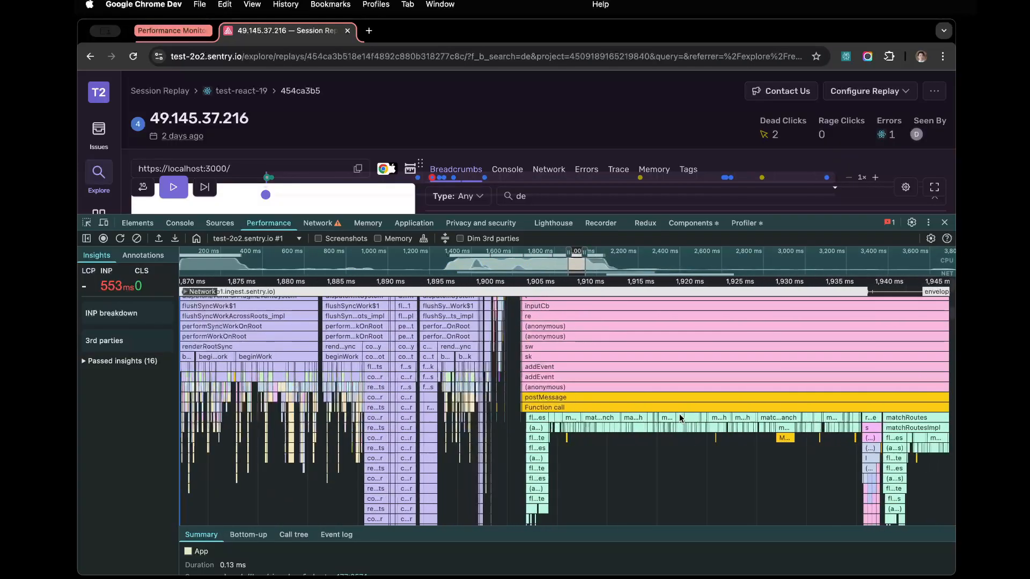
{"action": "scroll", "coordinate": [696, 384], "scroll_direction": "down", "scroll_amount": 2}
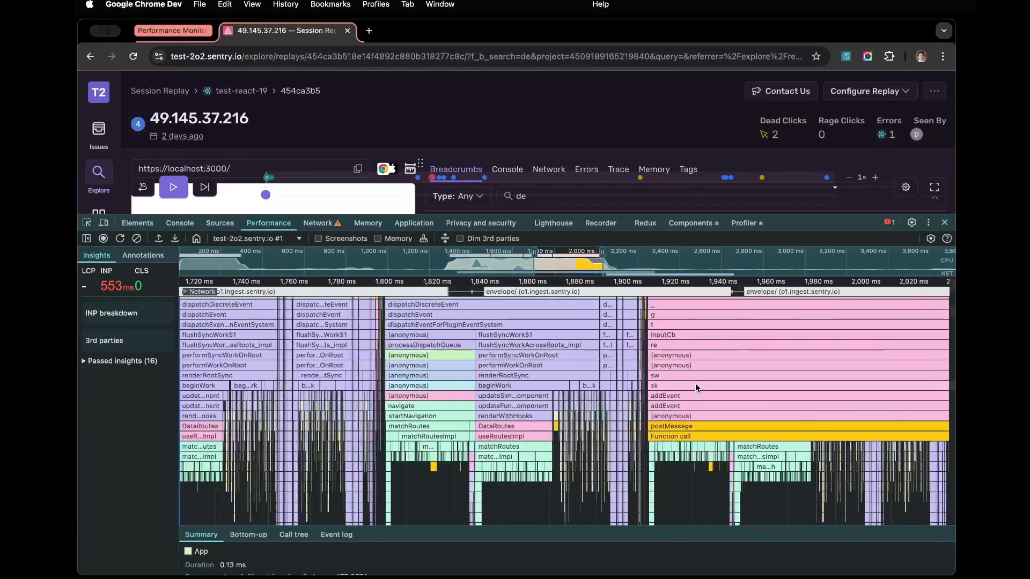
Step: Trace the last keypress from its input event down through postMessage to the nested flattenRoutes and flattenRoute calls
{"action": "left_click_drag", "start_coordinate": [695, 385], "coordinate": [656, 381]}
{"action": "scroll", "coordinate": [653, 428], "scroll_direction": "up", "scroll_amount": 4}
{"action": "left_click_drag", "start_coordinate": [653, 431], "coordinate": [655, 493]}
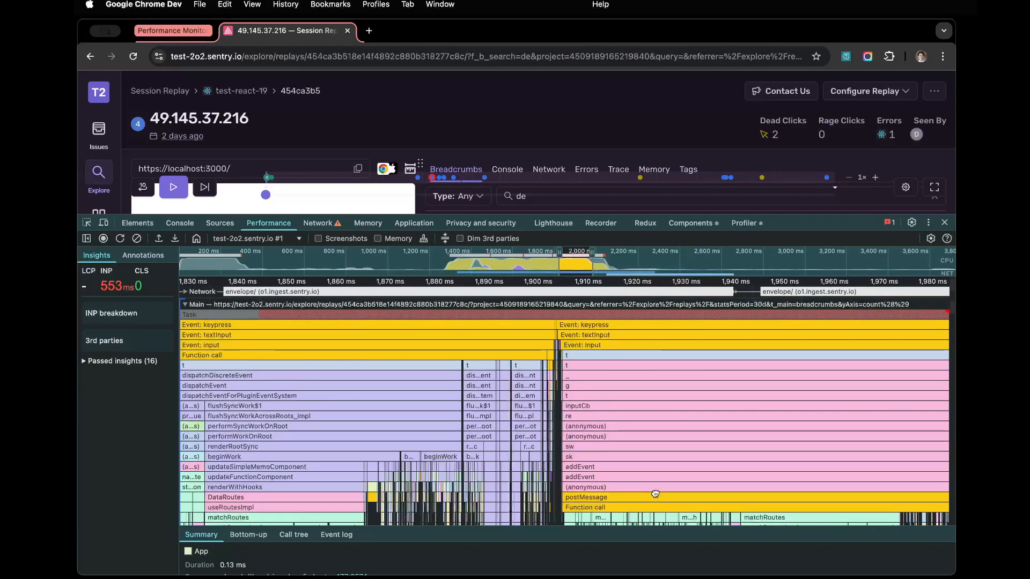
{"action": "left_click_drag", "start_coordinate": [655, 494], "coordinate": [748, 388]}
{"action": "scroll", "coordinate": [670, 416], "scroll_direction": "up", "scroll_amount": 1}
{"action": "scroll", "coordinate": [671, 417], "scroll_direction": "up", "scroll_amount": 5}
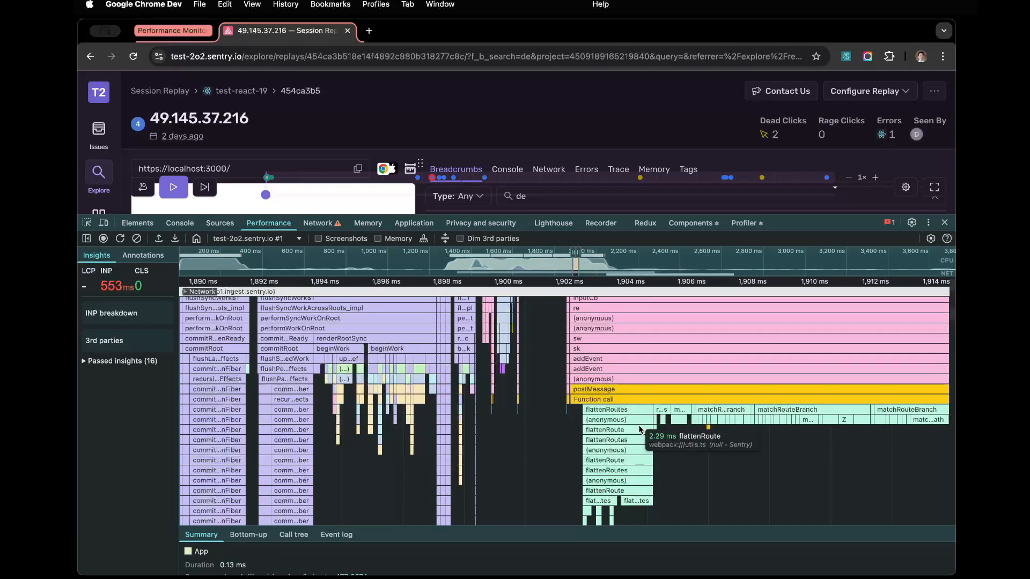
Step: Examine the route matching calls after flattenRoutes, across the full span of the last keypress's postMessage call
{"action": "scroll", "coordinate": [592, 423], "scroll_direction": "down", "scroll_amount": 4}
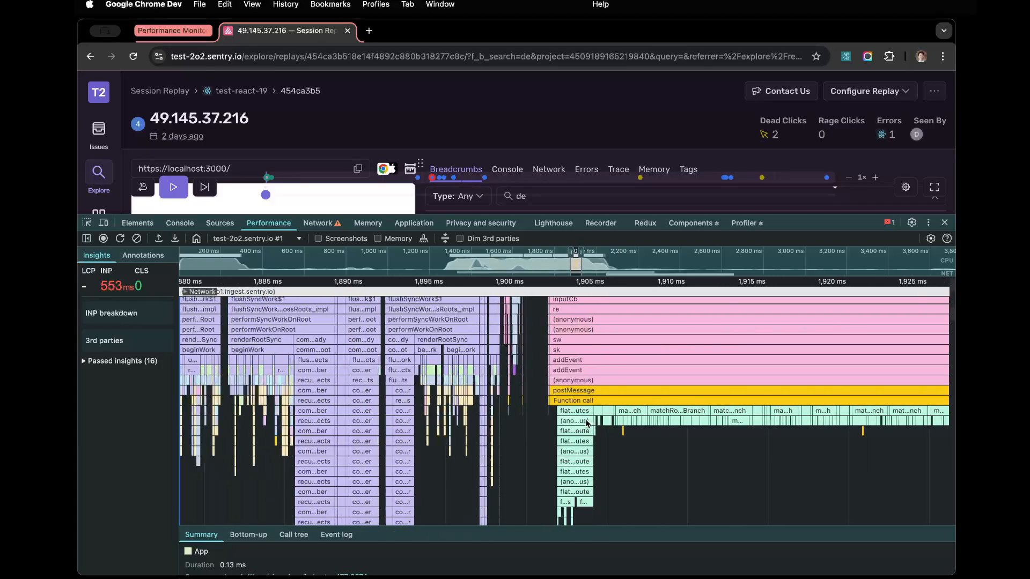
{"action": "scroll", "coordinate": [637, 417], "scroll_direction": "down", "scroll_amount": 3}
{"action": "left_click_drag", "start_coordinate": [637, 416], "coordinate": [527, 409]}
{"action": "left_click_drag", "start_coordinate": [856, 395], "coordinate": [573, 397]}
{"action": "scroll", "coordinate": [698, 407], "scroll_direction": "down", "scroll_amount": 3}
{"action": "scroll", "coordinate": [652, 388], "scroll_direction": "down", "scroll_amount": 5}
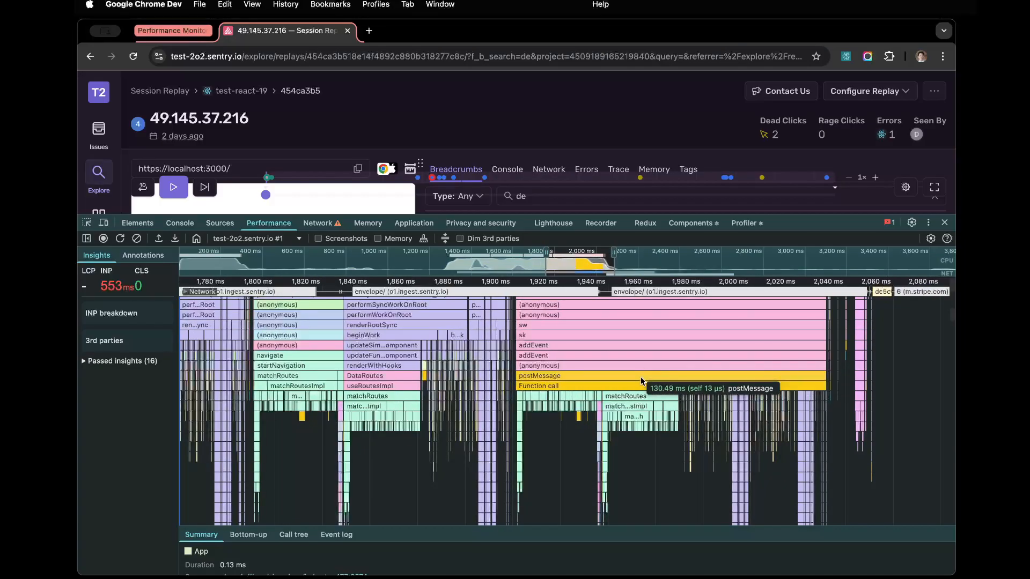
Step: Enlarge the details area and inspect the stack traces of the anonymous WorkerHandler call, the EventBufferProxy addEvent call and sw above postMessage
{"action": "left_click", "coordinate": [640, 366]}
{"action": "left_click_drag", "start_coordinate": [665, 528], "coordinate": [665, 438]}
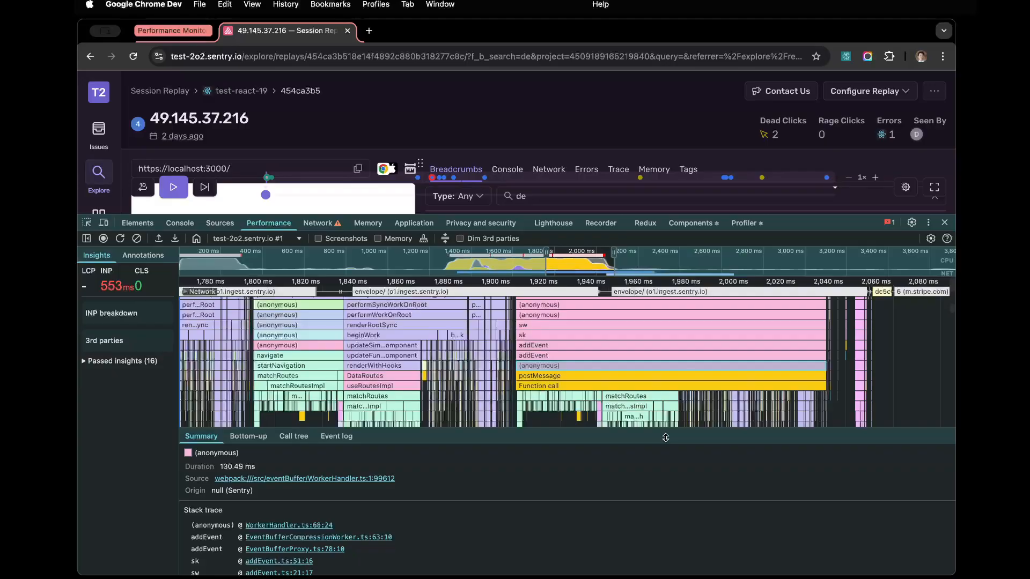
{"action": "mouse_move", "coordinate": [665, 437]}
{"action": "left_mouse_down"}
{"action": "mouse_move", "coordinate": [665, 421]}
{"action": "mouse_move", "coordinate": [665, 509]}
{"action": "mouse_move", "coordinate": [675, 375]}
{"action": "left_mouse_up"}
{"action": "left_click", "coordinate": [648, 349]}
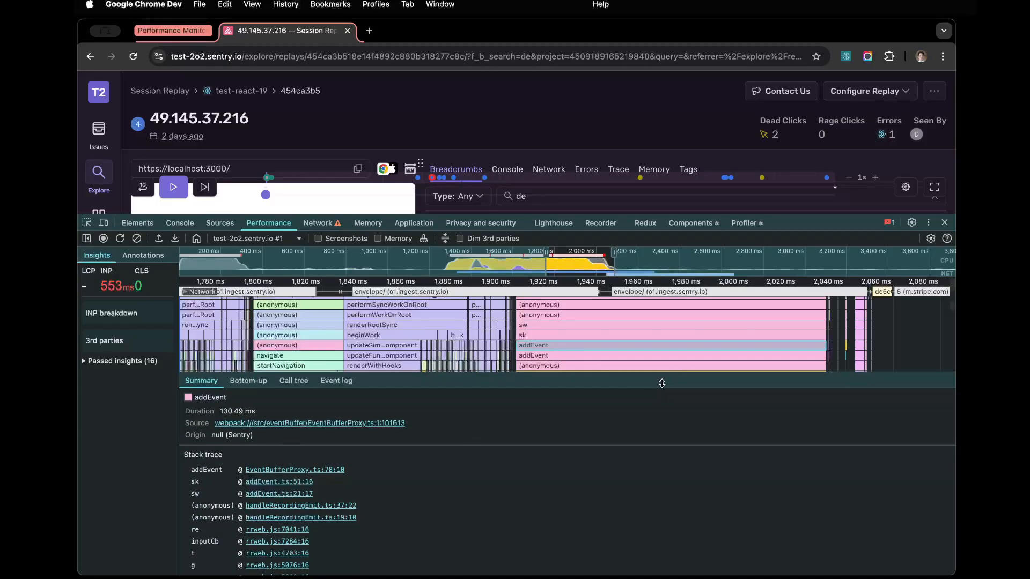
{"action": "left_click", "coordinate": [642, 324]}
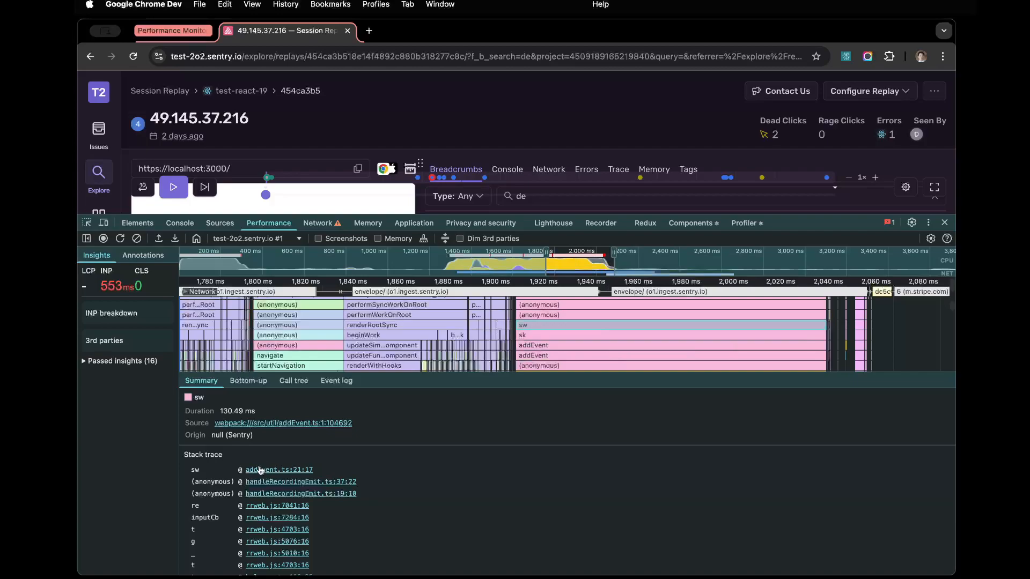
Step: Open addEvent.ts:21:17 from sw's stack trace and read the addEventSync and addEvent functions
{"action": "left_click", "coordinate": [259, 470]}
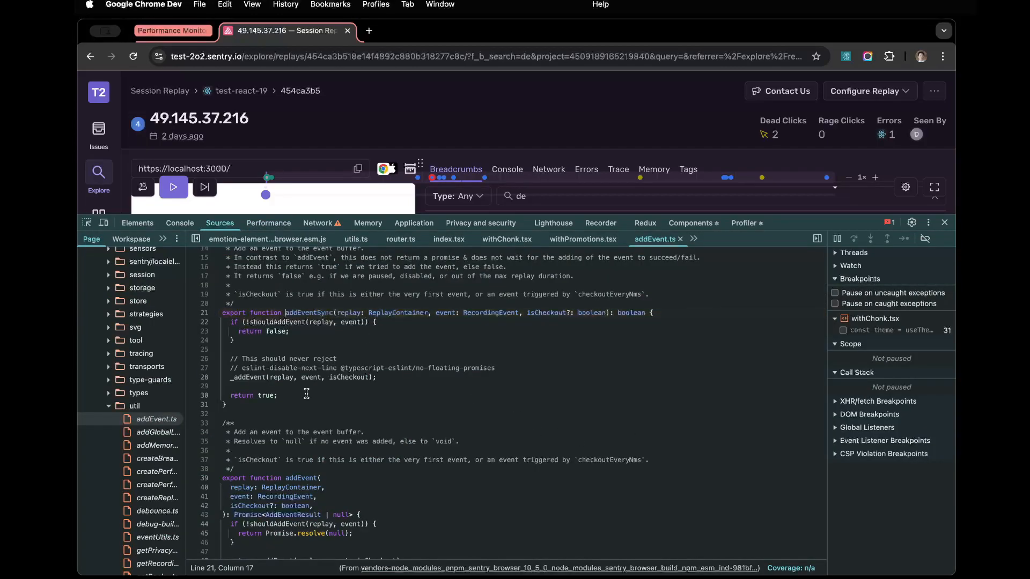
{"action": "scroll", "coordinate": [307, 394], "scroll_direction": "up", "scroll_amount": 5}
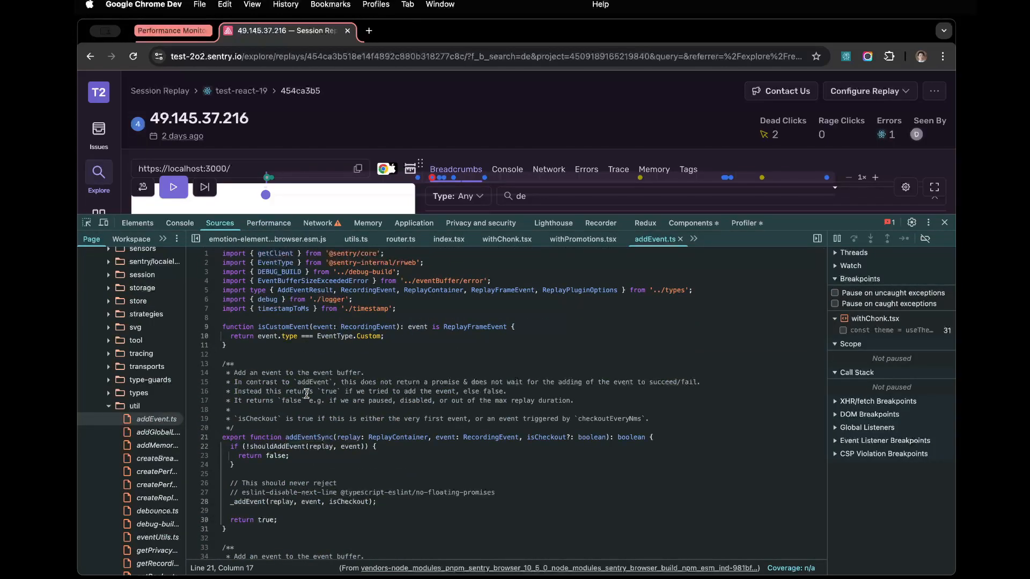
{"action": "scroll", "coordinate": [307, 394], "scroll_direction": "down", "scroll_amount": 10}
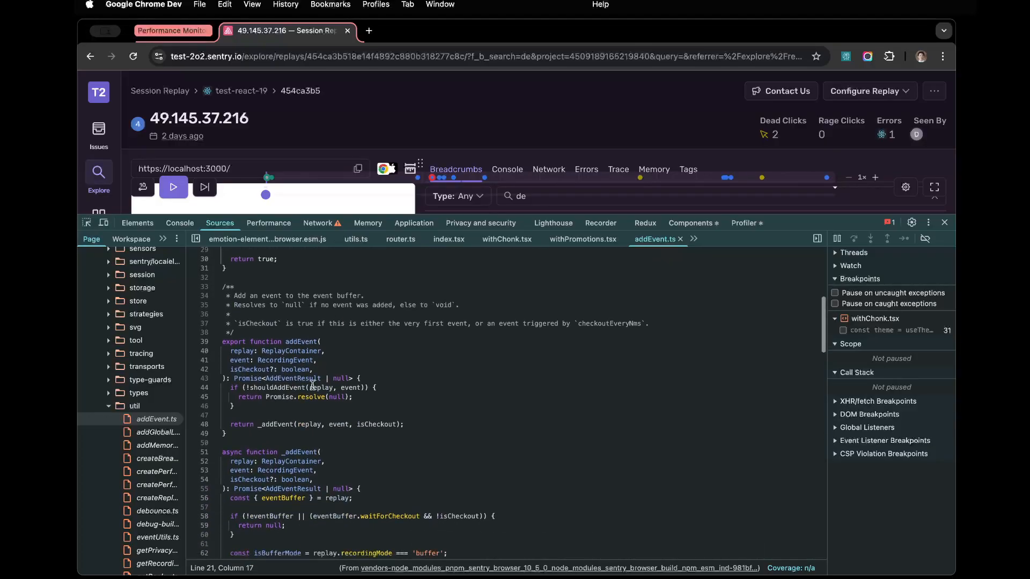
Step: Return to the performance recording, enlarge the flame chart and examine the route matching beneath the last keypress's postMessage call
{"action": "left_click", "coordinate": [268, 224]}
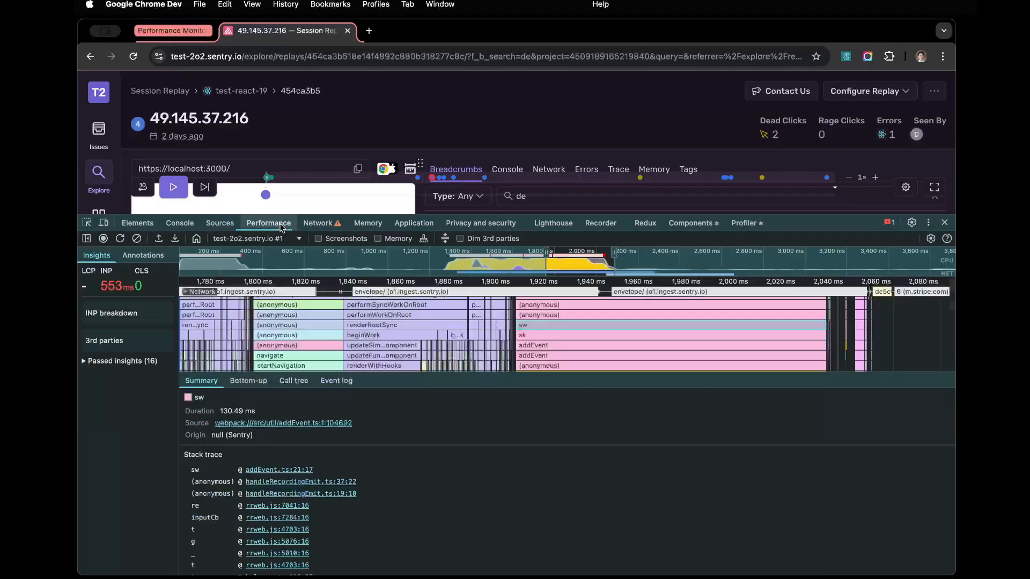
{"action": "left_click_drag", "start_coordinate": [733, 384], "coordinate": [733, 479]}
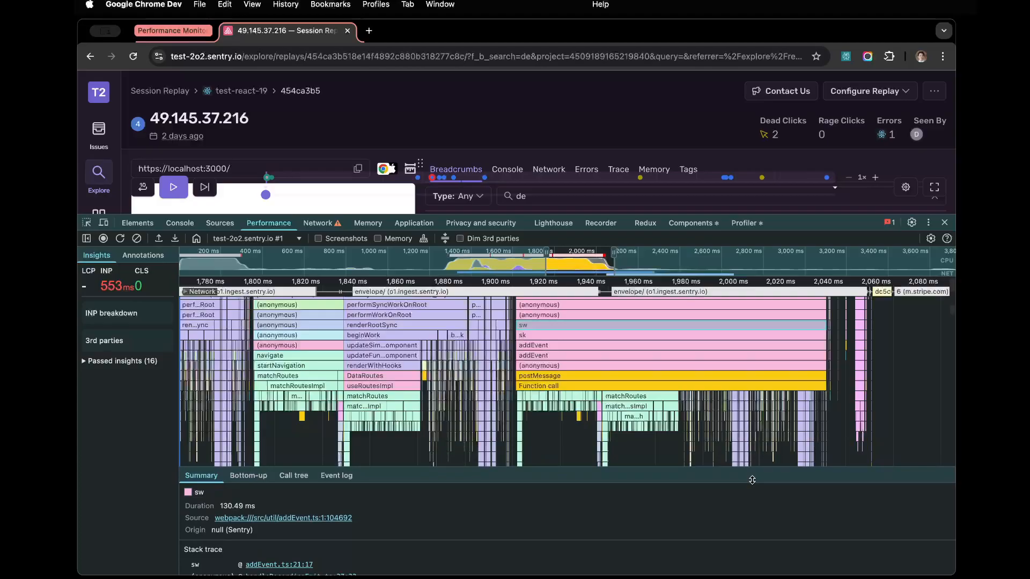
{"action": "scroll", "coordinate": [598, 416], "scroll_direction": "down", "scroll_amount": 5}
{"action": "scroll", "coordinate": [599, 413], "scroll_direction": "up", "scroll_amount": 5}
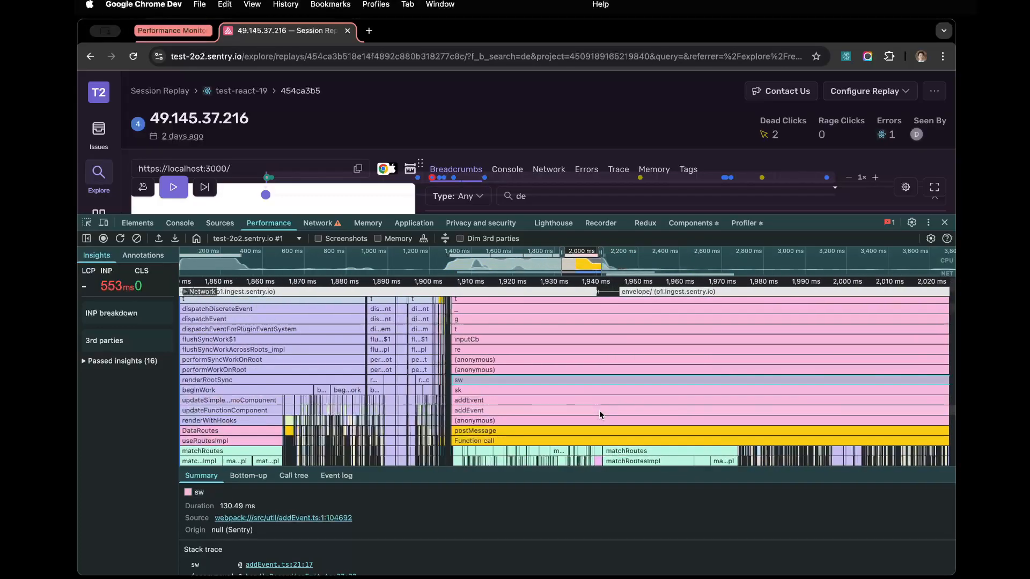
{"action": "scroll", "coordinate": [627, 397], "scroll_direction": "down", "scroll_amount": 1}
{"action": "scroll", "coordinate": [628, 398], "scroll_direction": "down", "scroll_amount": 3}
{"action": "scroll", "coordinate": [622, 375], "scroll_direction": "left", "scroll_amount": 2}
{"action": "scroll", "coordinate": [619, 361], "scroll_direction": "up", "scroll_amount": 5}
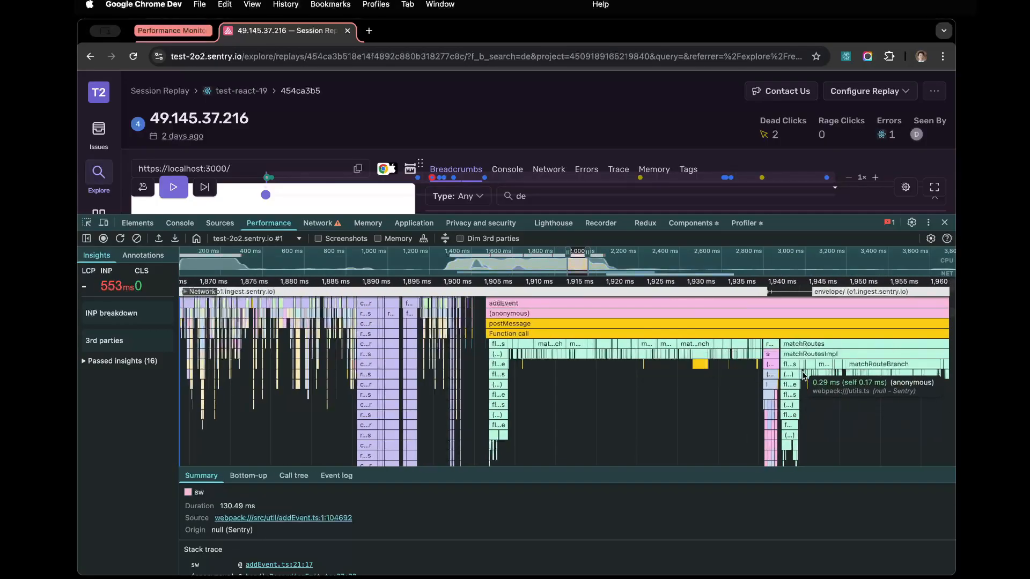
{"action": "scroll", "coordinate": [697, 386], "scroll_direction": "down", "scroll_amount": 5}
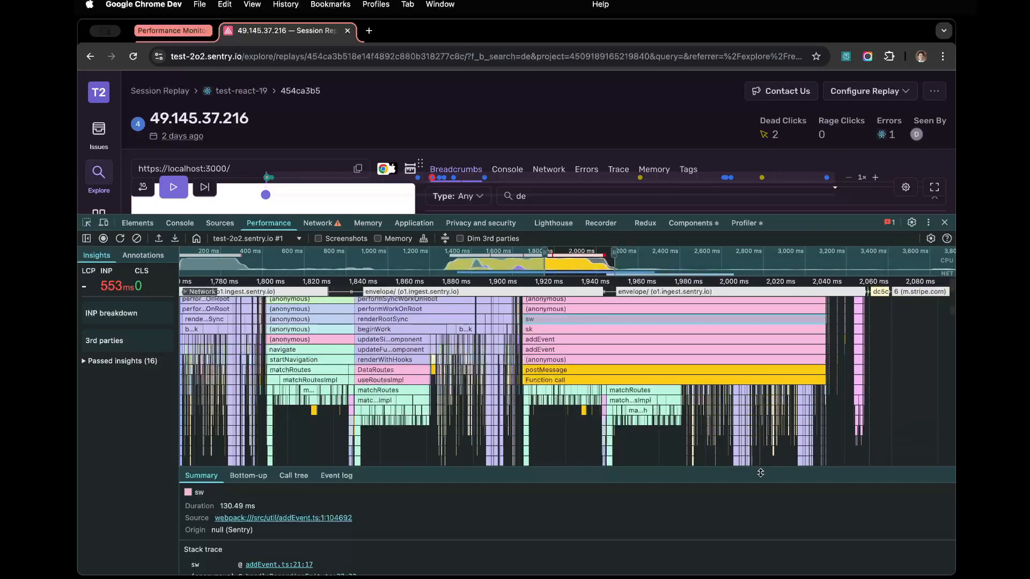
Step: Enlarge the flame chart further and compare the earlier keypress tasks, including the first one's route matching and flushLayoutEffects work
{"action": "left_click_drag", "start_coordinate": [762, 466], "coordinate": [761, 521]}
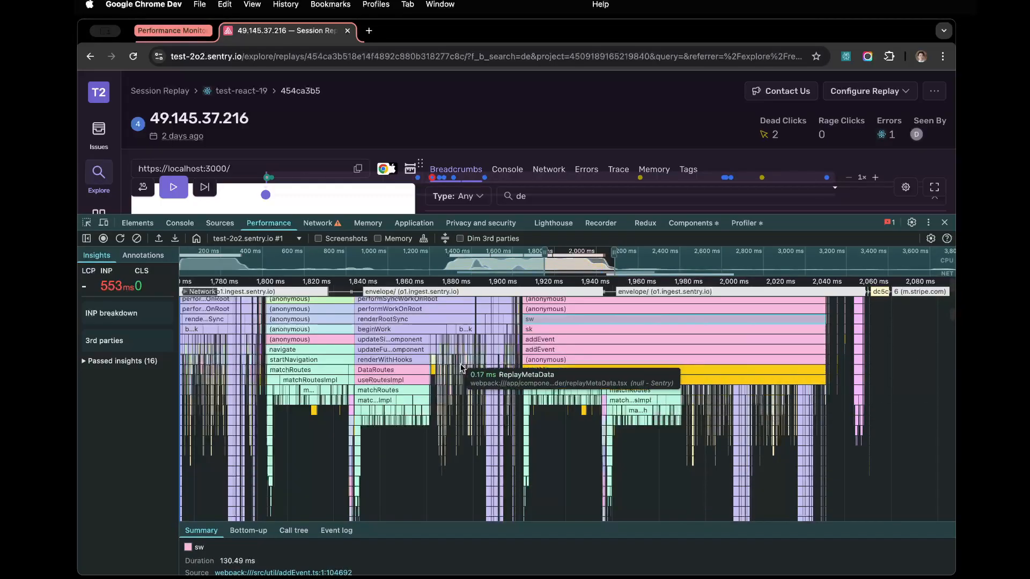
{"action": "scroll", "coordinate": [380, 369], "scroll_direction": "left", "scroll_amount": 5}
{"action": "scroll", "coordinate": [616, 424], "scroll_direction": "down", "scroll_amount": 10}
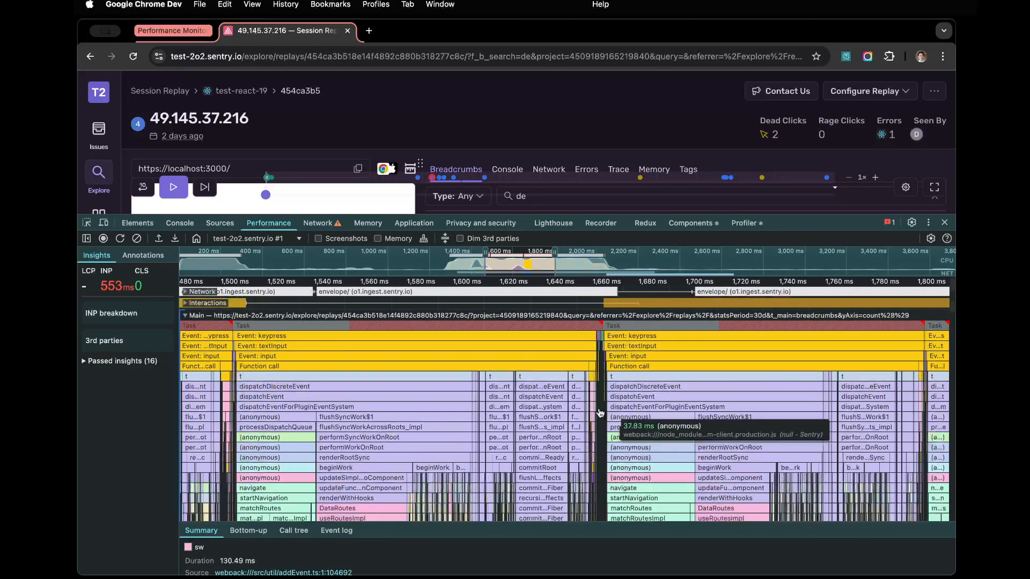
{"action": "scroll", "coordinate": [514, 435], "scroll_direction": "up", "scroll_amount": 10}
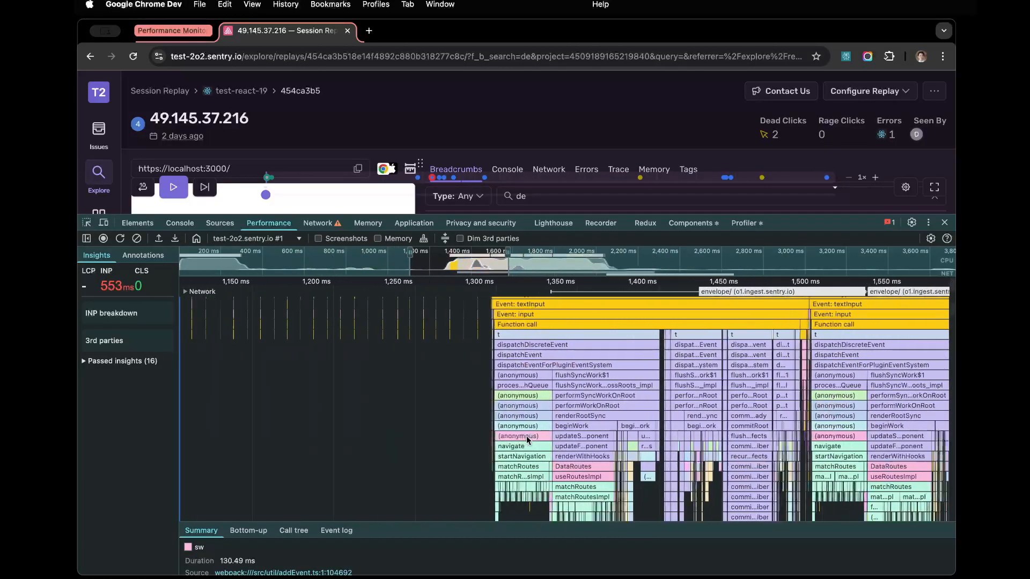
{"action": "scroll", "coordinate": [421, 431], "scroll_direction": "down", "scroll_amount": 1}
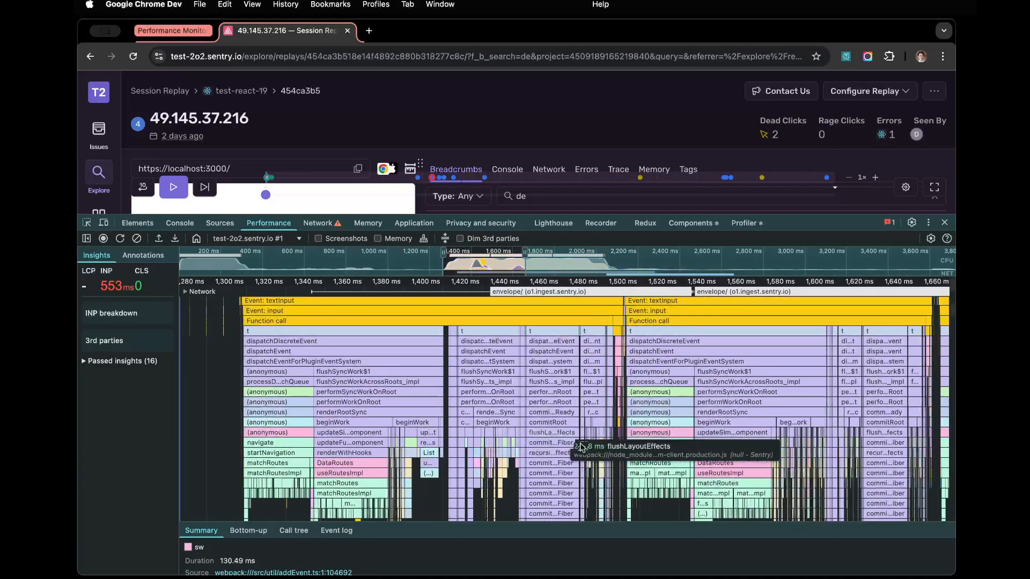
{"action": "mouse_move", "coordinate": [606, 529]}
{"action": "left_mouse_down"}
{"action": "mouse_move", "coordinate": [615, 549]}
{"action": "mouse_move", "coordinate": [619, 540]}
{"action": "left_mouse_up"}
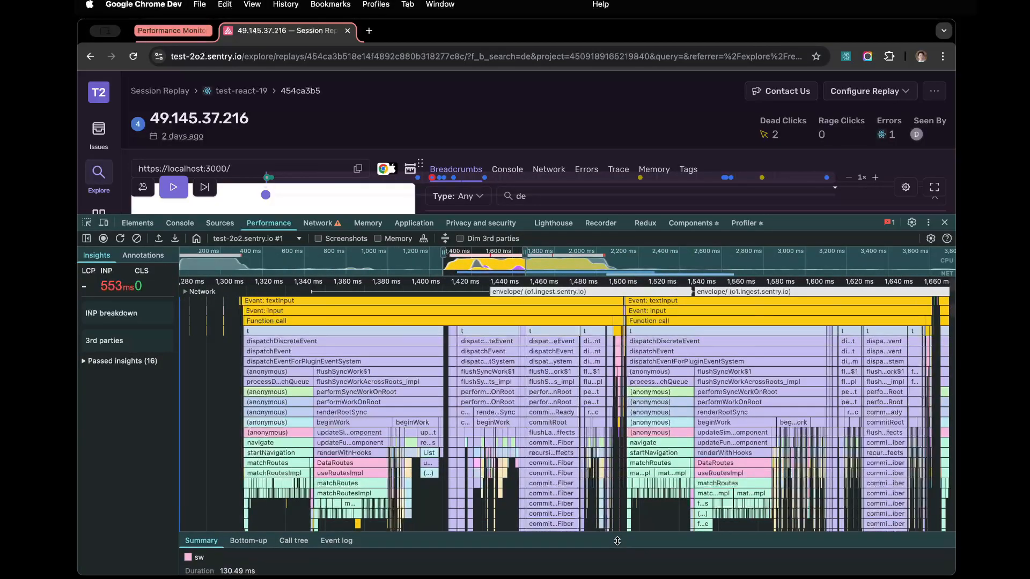
{"action": "scroll", "coordinate": [689, 499], "scroll_direction": "down", "scroll_amount": 2}
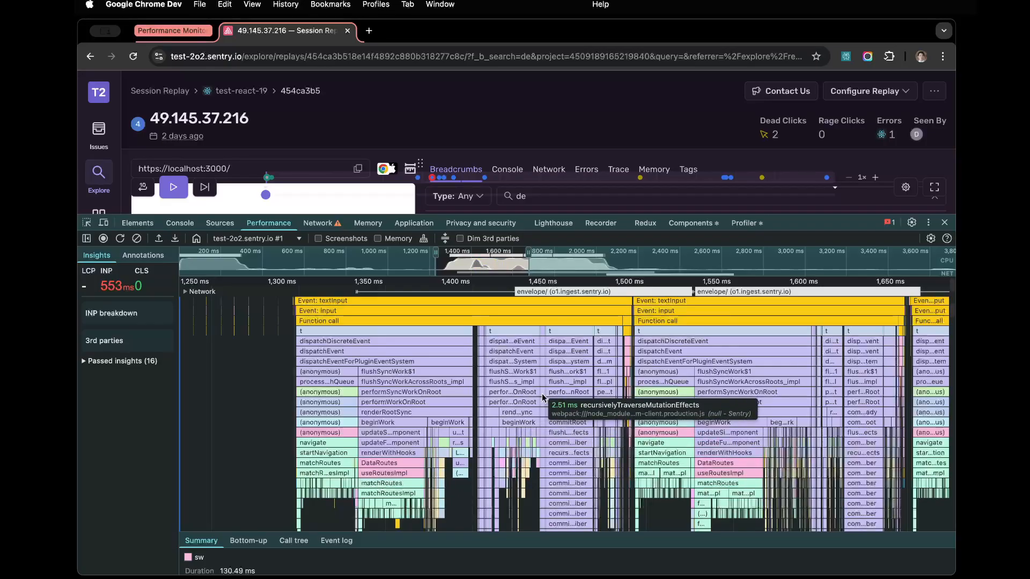
Step: Examine the first keypress's matchRoutes work under navigate and under DataRoutes and useRoutesImpl
{"action": "left_click_drag", "start_coordinate": [543, 397], "coordinate": [530, 442]}
{"action": "scroll", "coordinate": [529, 440], "scroll_direction": "down", "scroll_amount": 2}
{"action": "scroll", "coordinate": [529, 440], "scroll_direction": "left", "scroll_amount": 3}
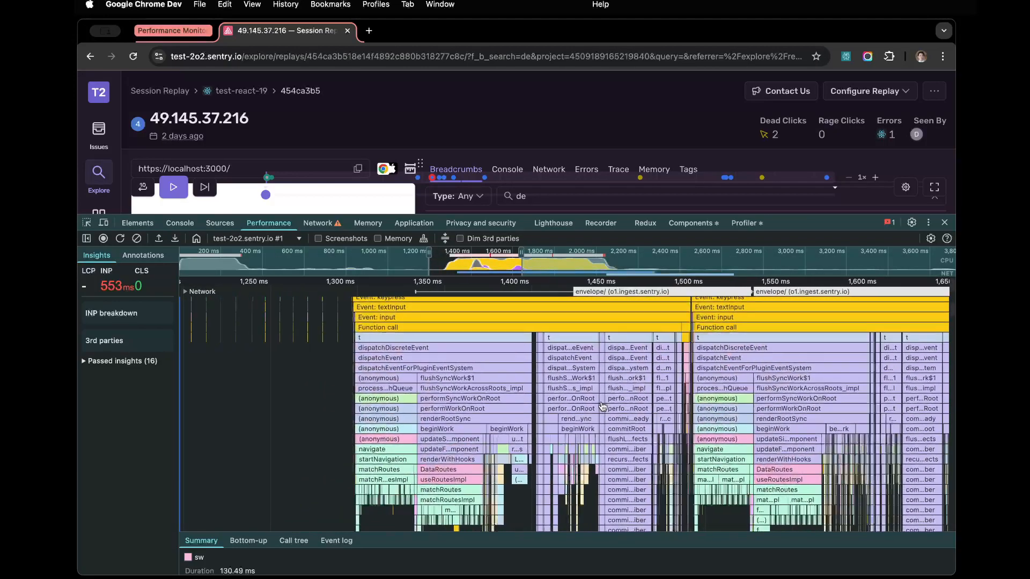
{"action": "scroll", "coordinate": [506, 432], "scroll_direction": "up", "scroll_amount": 6}
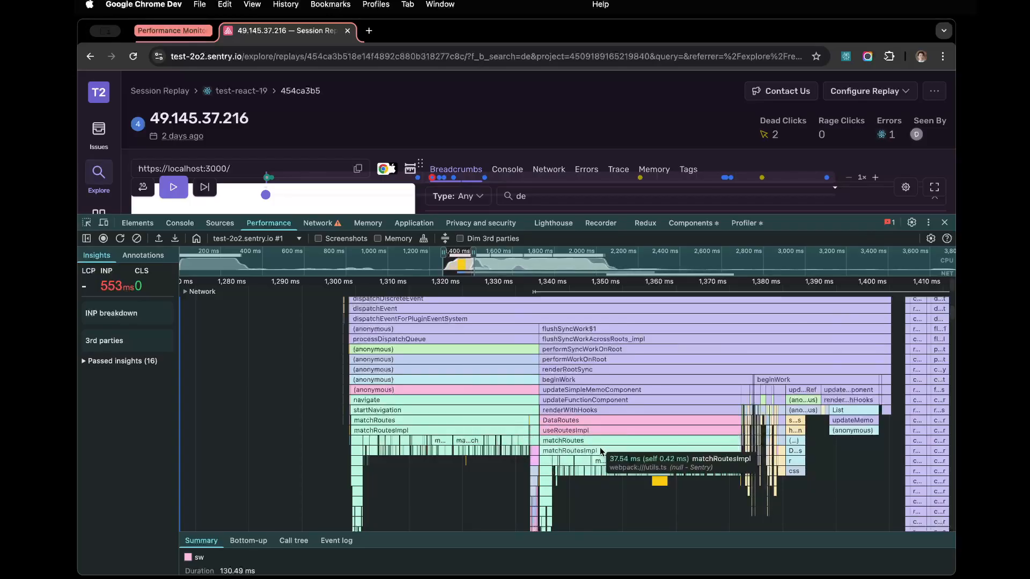
{"action": "scroll", "coordinate": [600, 452], "scroll_direction": "right", "scroll_amount": 4}
{"action": "scroll", "coordinate": [600, 453], "scroll_direction": "down", "scroll_amount": 1}
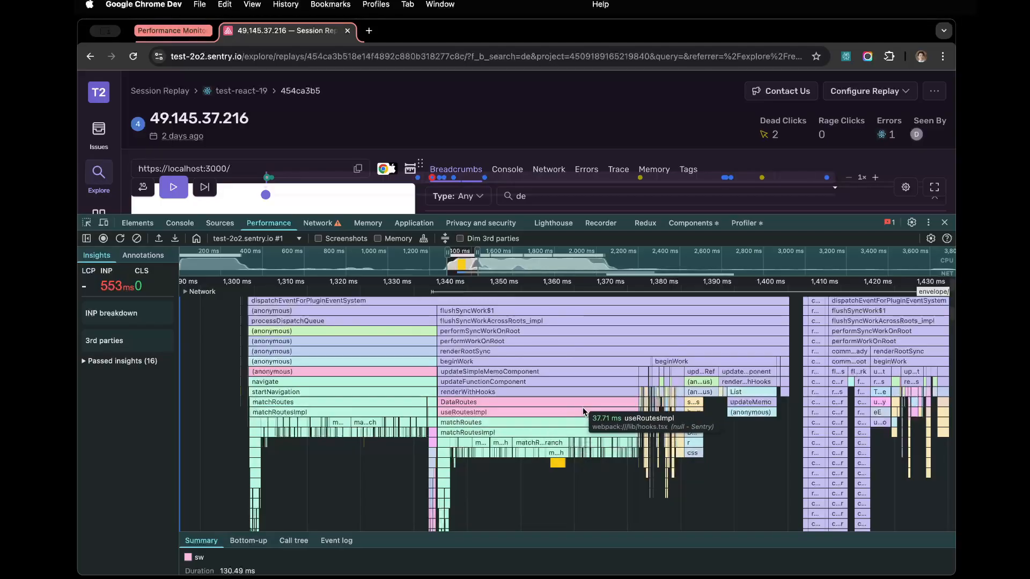
Step: Examine the first keypress's renderRootSync work and follow the flame chart to the subsequent commits and commitLayoutEffectOnFiber calls
{"action": "scroll", "coordinate": [582, 407], "scroll_direction": "down", "scroll_amount": 2}
{"action": "scroll", "coordinate": [583, 407], "scroll_direction": "up", "scroll_amount": 3}
{"action": "scroll", "coordinate": [583, 407], "scroll_direction": "right", "scroll_amount": 1}
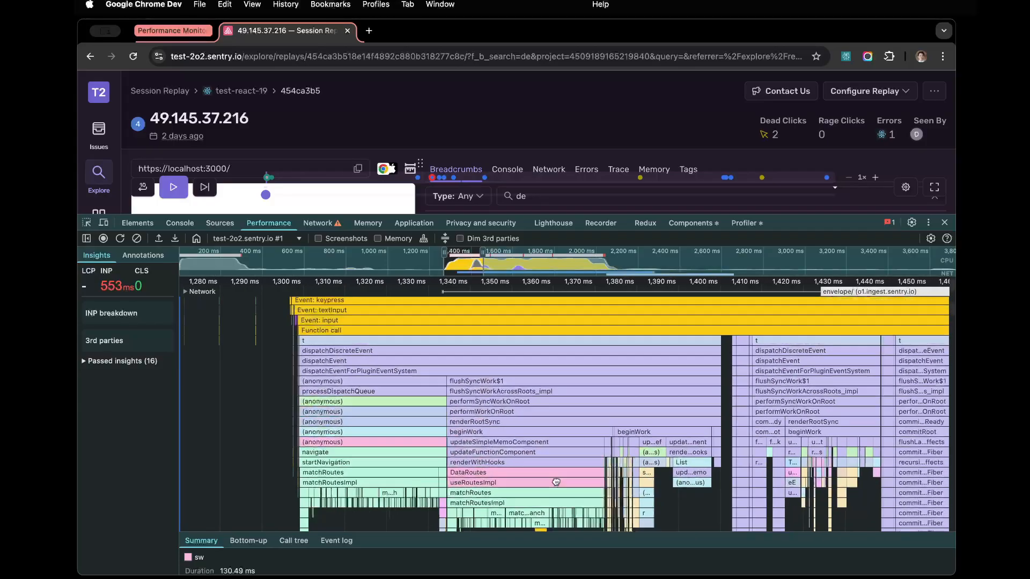
{"action": "scroll", "coordinate": [561, 485], "scroll_direction": "down", "scroll_amount": 1}
{"action": "scroll", "coordinate": [568, 407], "scroll_direction": "up", "scroll_amount": 2}
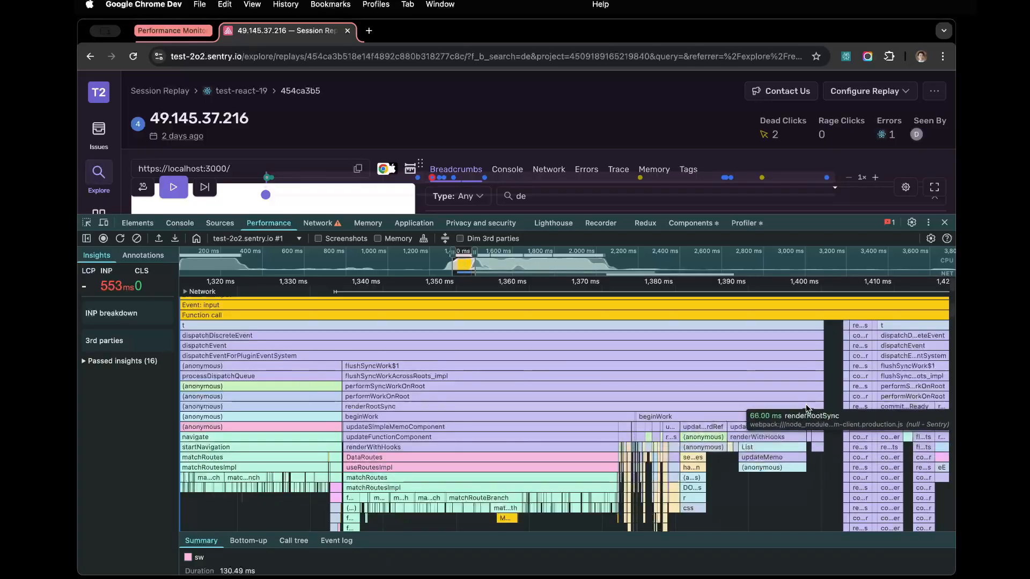
{"action": "left_click_drag", "start_coordinate": [808, 406], "coordinate": [554, 392]}
{"action": "left_click_drag", "start_coordinate": [735, 370], "coordinate": [507, 356]}
{"action": "scroll", "coordinate": [706, 448], "scroll_direction": "up", "scroll_amount": 3}
{"action": "left_click_drag", "start_coordinate": [697, 391], "coordinate": [638, 318]}
{"action": "left_click_drag", "start_coordinate": [654, 346], "coordinate": [641, 311]}
{"action": "mouse_move", "coordinate": [638, 401]}
{"action": "left_mouse_down"}
{"action": "mouse_move", "coordinate": [641, 378]}
{"action": "mouse_move", "coordinate": [639, 397]}
{"action": "left_mouse_up"}
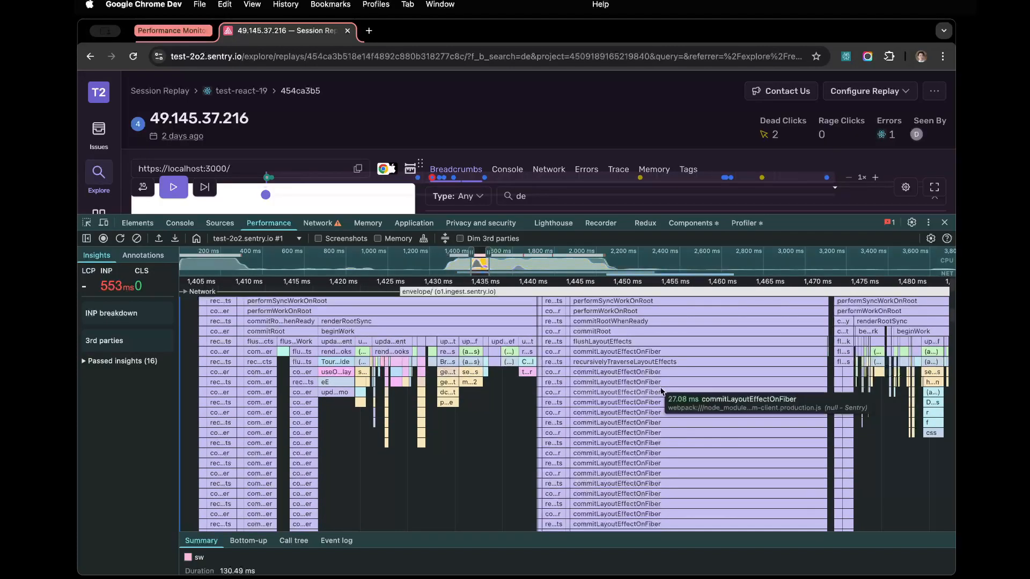
Step: Trace the nested commitLayoutEffectOnFiber calls through the flame chart and compare them across the keypress tasks
{"action": "scroll", "coordinate": [674, 381], "scroll_direction": "down", "scroll_amount": 5}
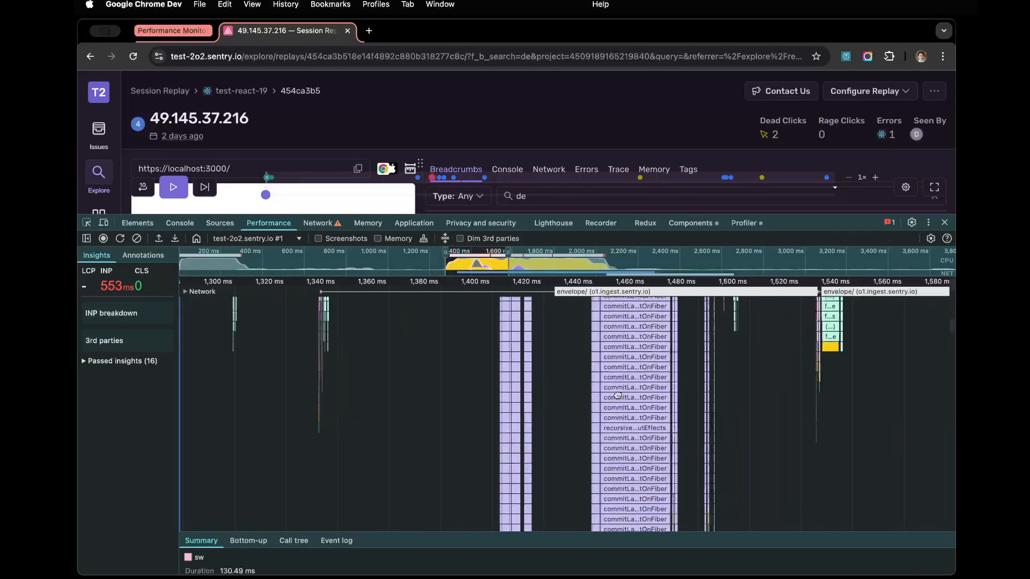
{"action": "scroll", "coordinate": [639, 455], "scroll_direction": "up", "scroll_amount": 5}
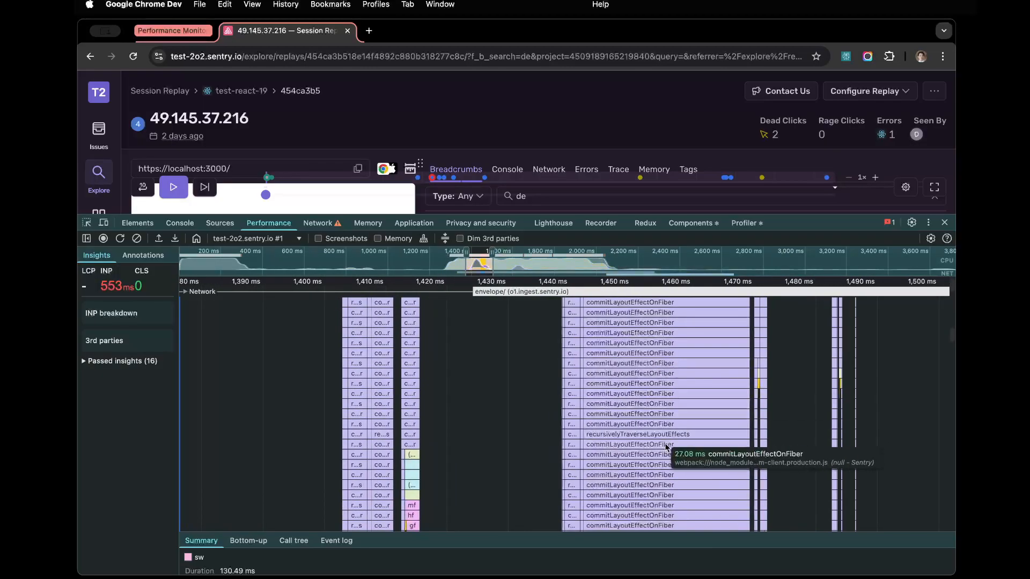
{"action": "scroll", "coordinate": [687, 387], "scroll_direction": "down", "scroll_amount": 8}
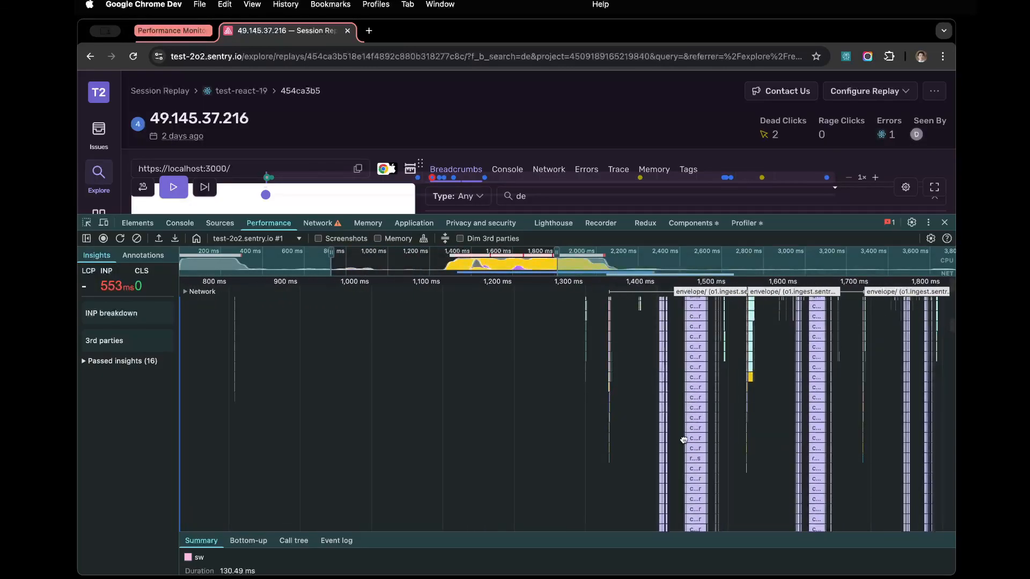
{"action": "scroll", "coordinate": [653, 412], "scroll_direction": "up", "scroll_amount": 6}
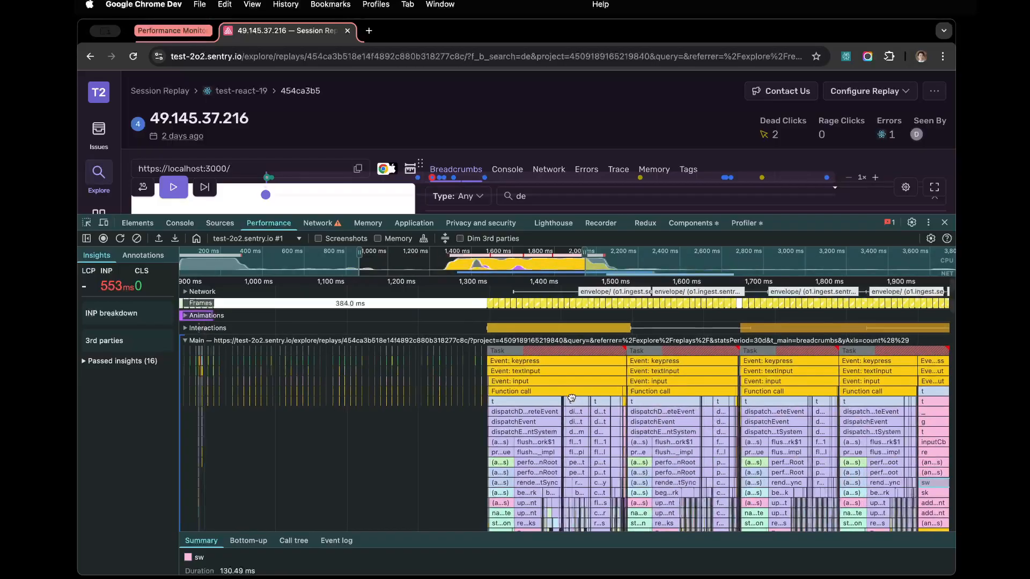
{"action": "scroll", "coordinate": [572, 402], "scroll_direction": "up", "scroll_amount": 4}
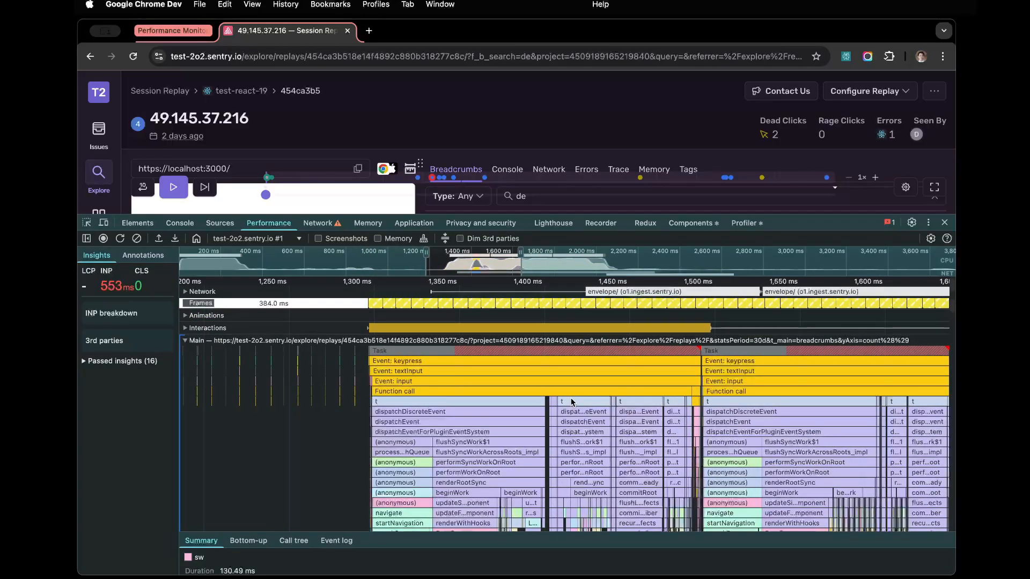
Step: Review the first keypress's performWorkOnRoot call beside the flushSyncWork and flushLayoutEffects blocks that follow within the same task
{"action": "left_click_drag", "start_coordinate": [587, 426], "coordinate": [655, 320]}
{"action": "scroll", "coordinate": [542, 443], "scroll_direction": "up", "scroll_amount": 5}
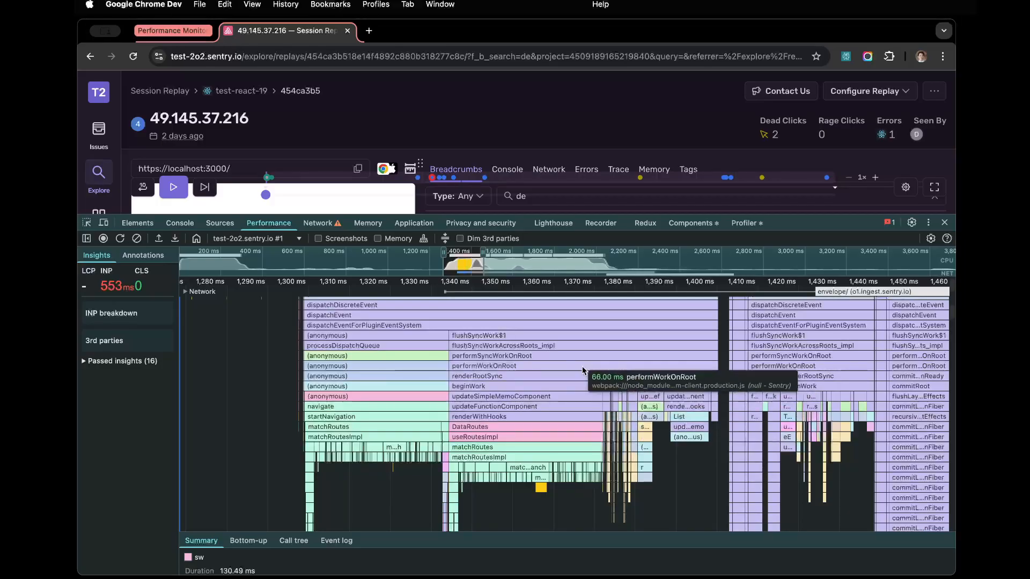
{"action": "scroll", "coordinate": [560, 406], "scroll_direction": "right", "scroll_amount": 5}
{"action": "scroll", "coordinate": [559, 406], "scroll_direction": "up", "scroll_amount": 2}
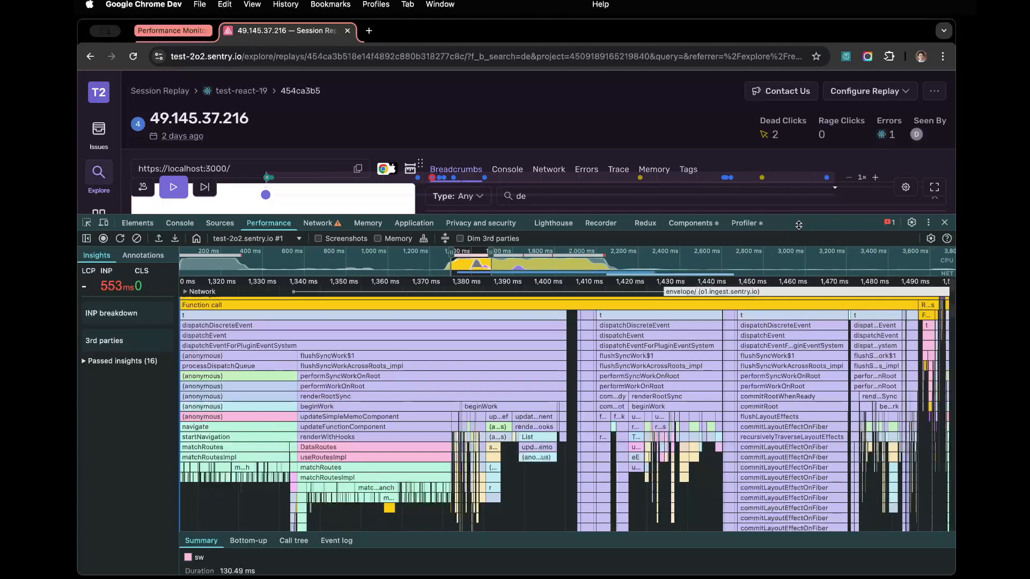
Step: Give the replay page more height, extend the breadcrumb search to "depflfmf" and select the page URL containing f_b_search
{"action": "left_click_drag", "start_coordinate": [798, 225], "coordinate": [815, 423]}
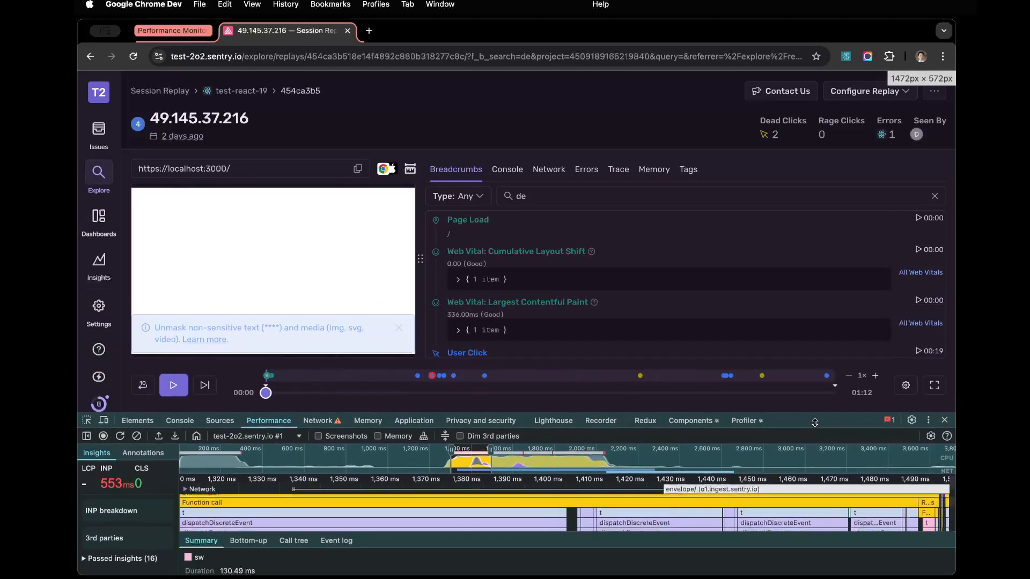
{"action": "left_click", "coordinate": [580, 201]}
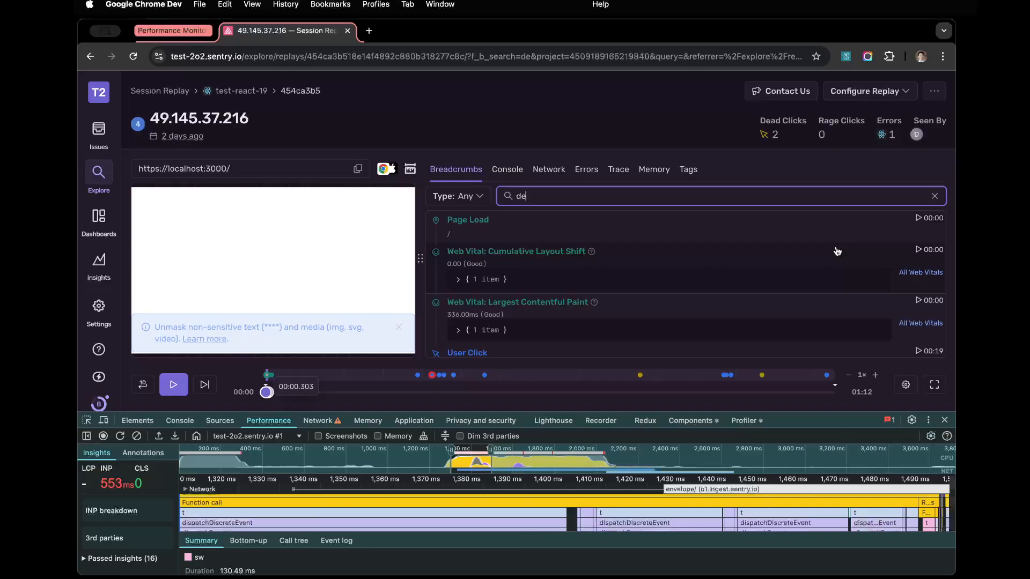
{"action": "type", "text": "pfl"}
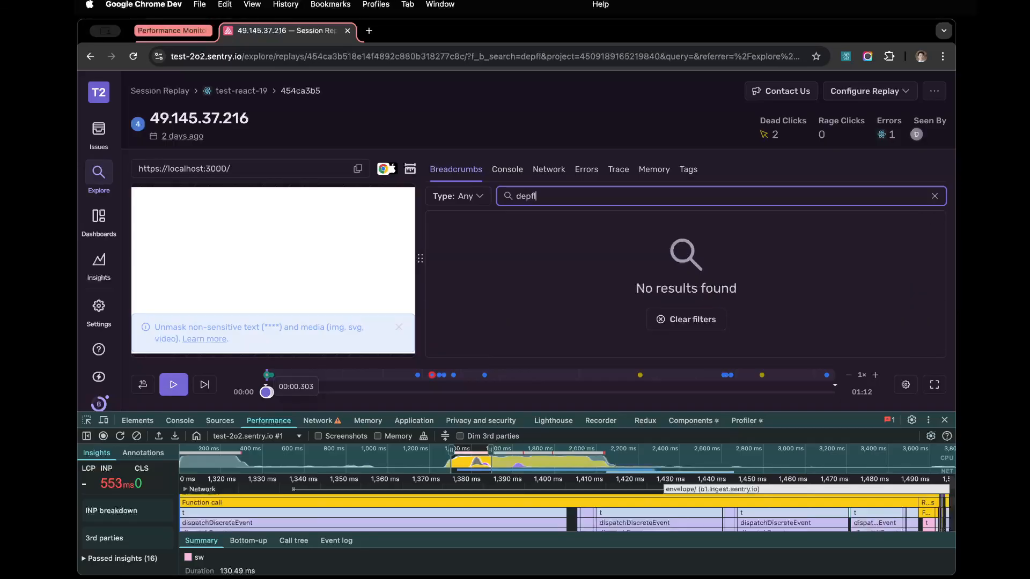
{"action": "type", "text": "fmf"}
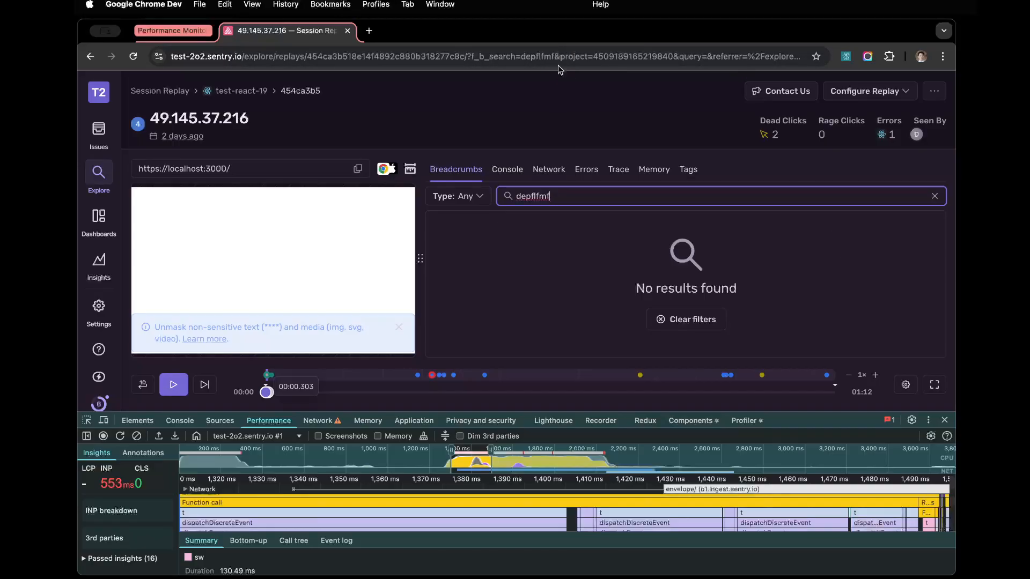
{"action": "left_click", "coordinate": [534, 57]}
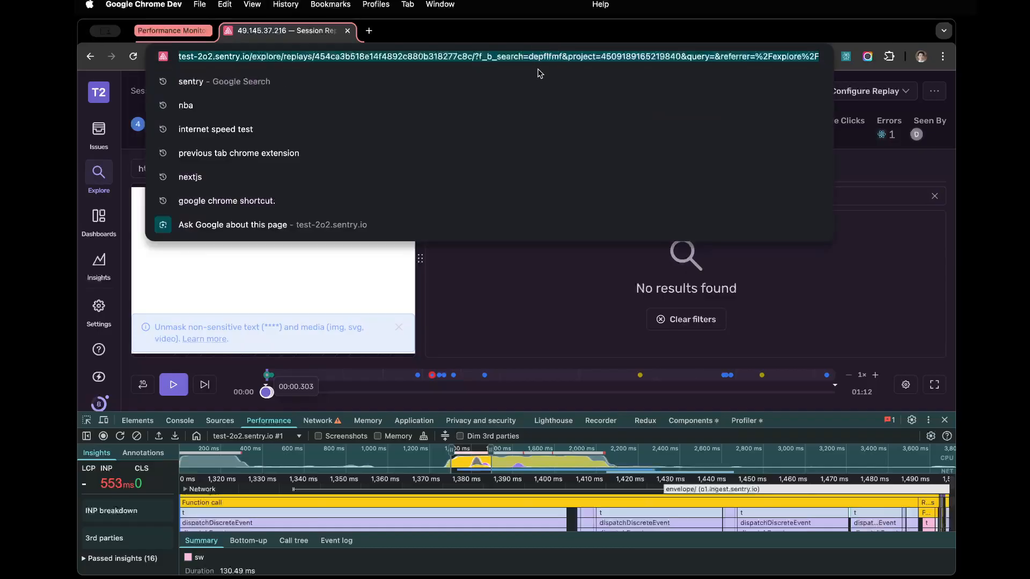
Step: Append a long run of g characters to the breadcrumb search text
{"action": "left_click", "coordinate": [606, 311]}
{"action": "left_click", "coordinate": [578, 197]}
{"action": "type", "text": "ggggggggggggggggggggggggggggggggggggggggggg"}
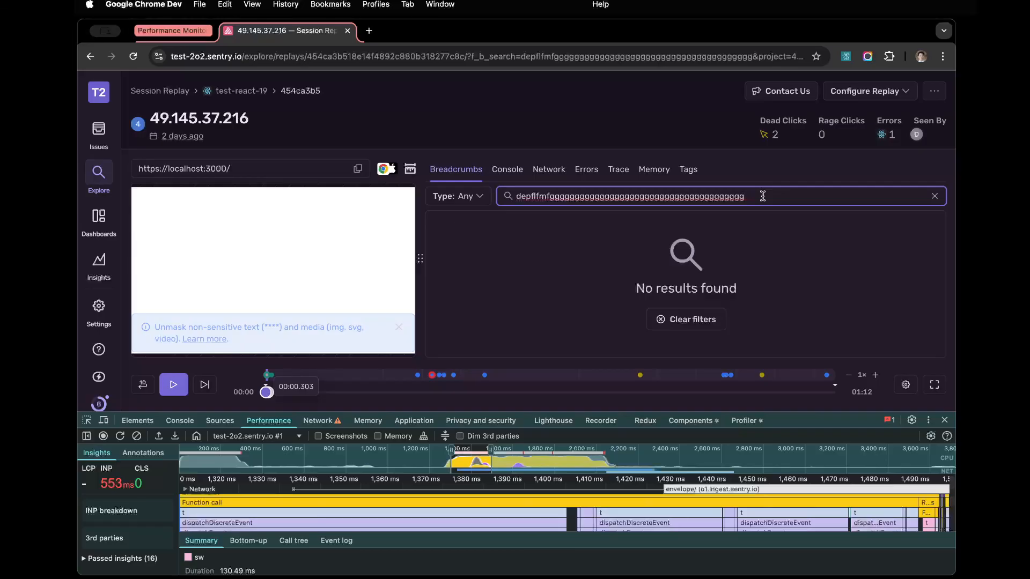
Step: Examine the page's React component tree from the Context.Provider levels down to the nested styled components in the developer tools
{"action": "left_click_drag", "start_coordinate": [849, 412], "coordinate": [849, 269]}
{"action": "left_click", "coordinate": [693, 270]}
{"action": "scroll", "coordinate": [380, 437], "scroll_direction": "down", "scroll_amount": 3}
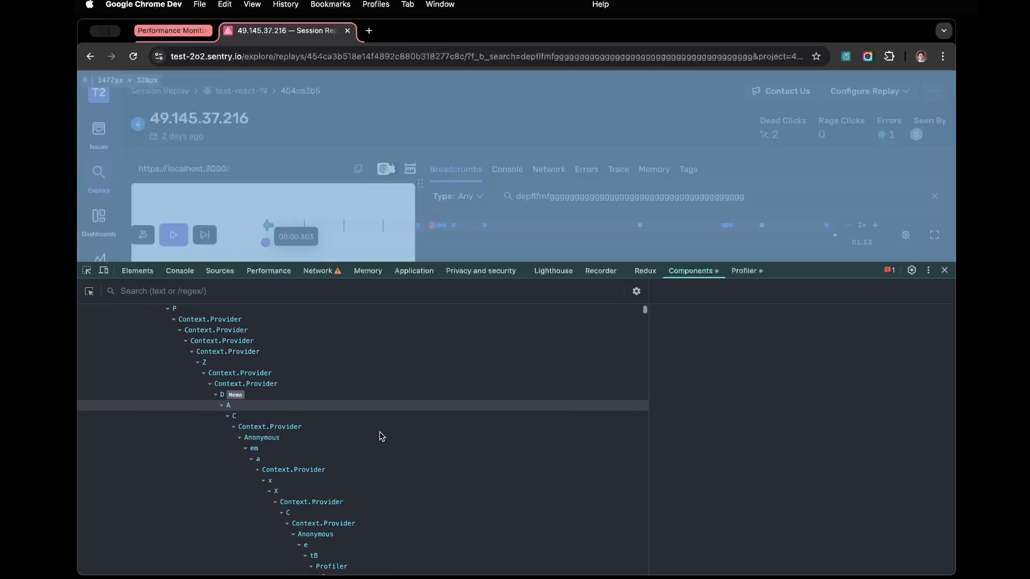
{"action": "scroll", "coordinate": [380, 436], "scroll_direction": "down", "scroll_amount": 6}
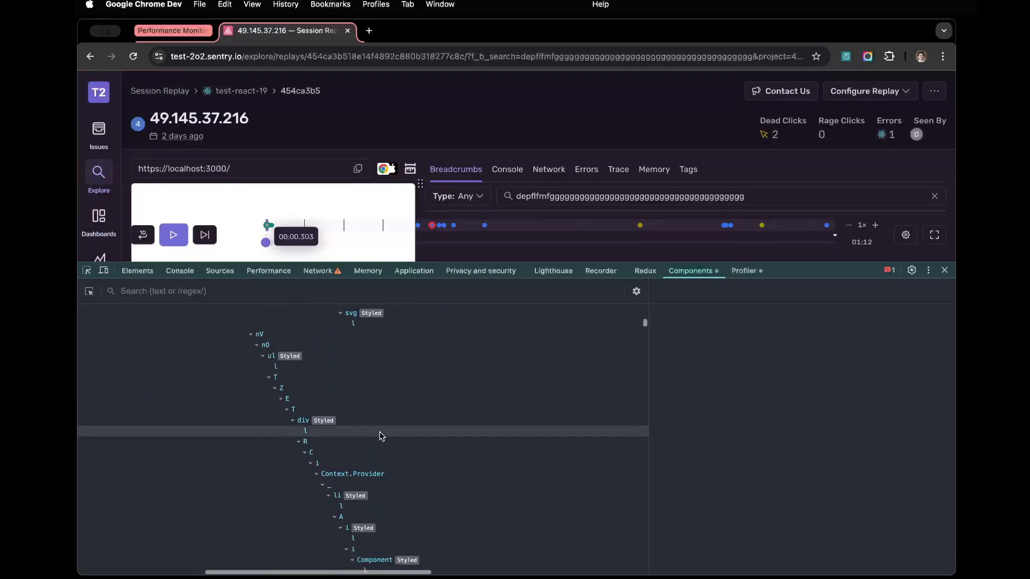
{"action": "scroll", "coordinate": [380, 436], "scroll_direction": "down", "scroll_amount": 5}
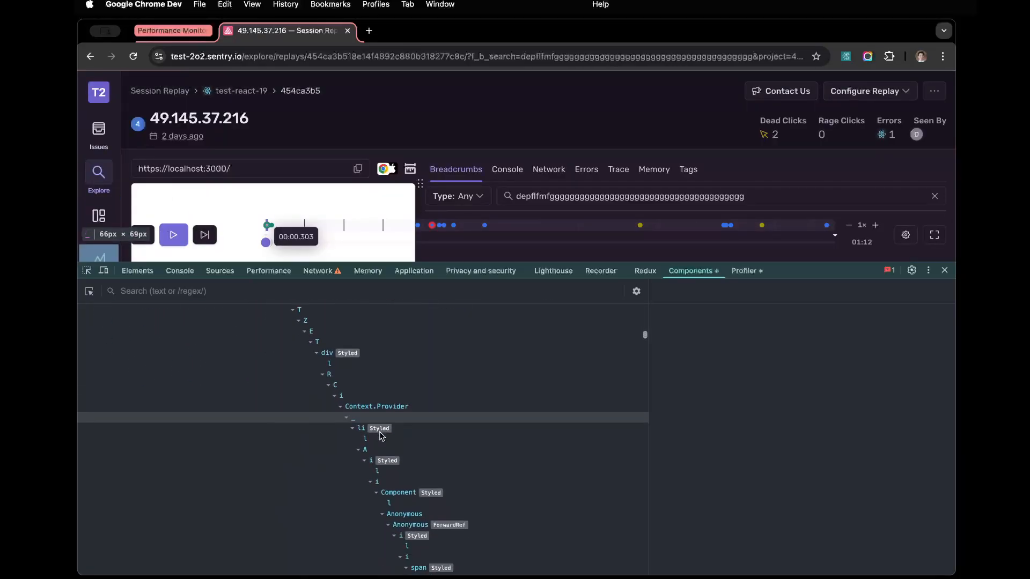
{"action": "scroll", "coordinate": [374, 459], "scroll_direction": "up", "scroll_amount": 10}
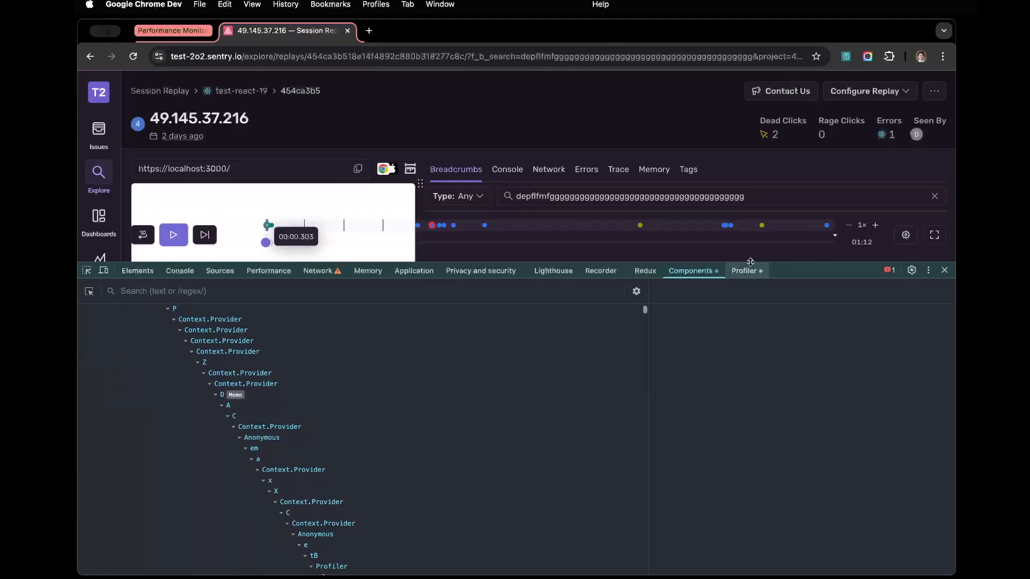
{"action": "left_click_drag", "start_coordinate": [750, 262], "coordinate": [750, 396]}
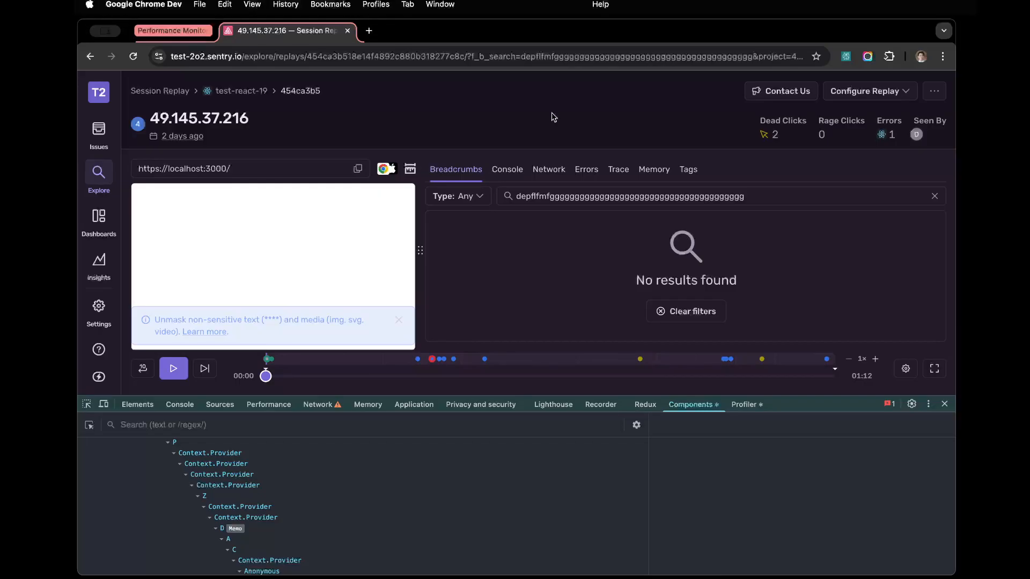
{"action": "left_click_drag", "start_coordinate": [812, 411], "coordinate": [823, 455]}
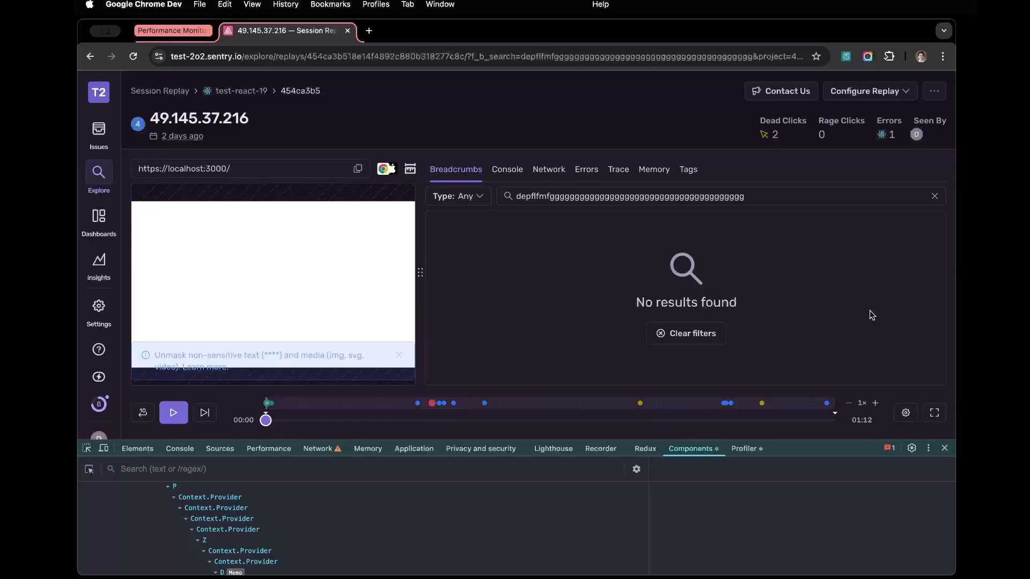
Step: Open Excalidraw in a new browser tab
{"action": "key", "text": "super+t"}
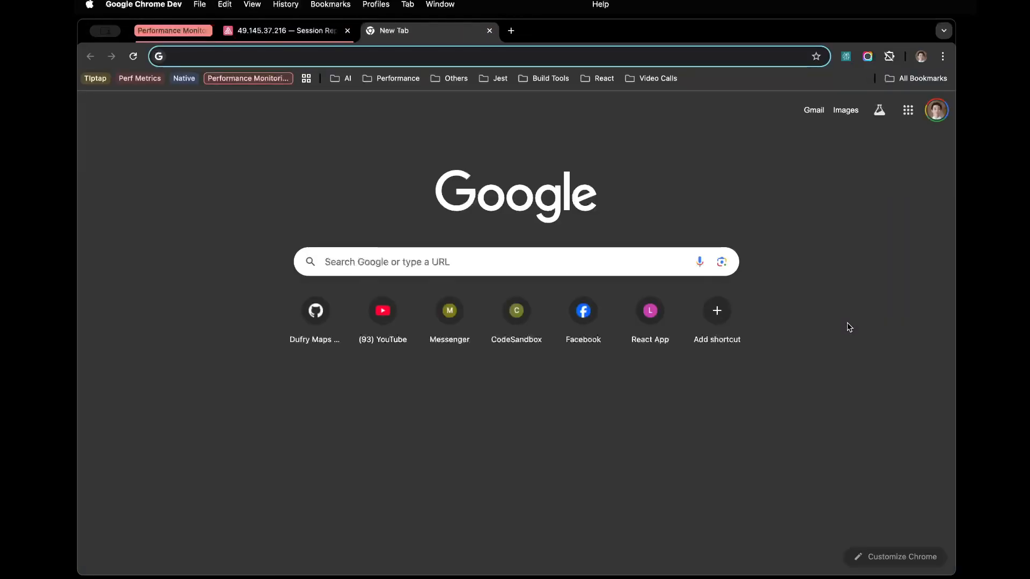
{"action": "type", "text": "de"}
{"action": "key", "text": "BackSpace"}
{"action": "key", "text": "BackSpace"}
{"action": "key", "text": "BackSpace"}
{"action": "type", "text": "ex"}
{"action": "key", "text": "Return"}
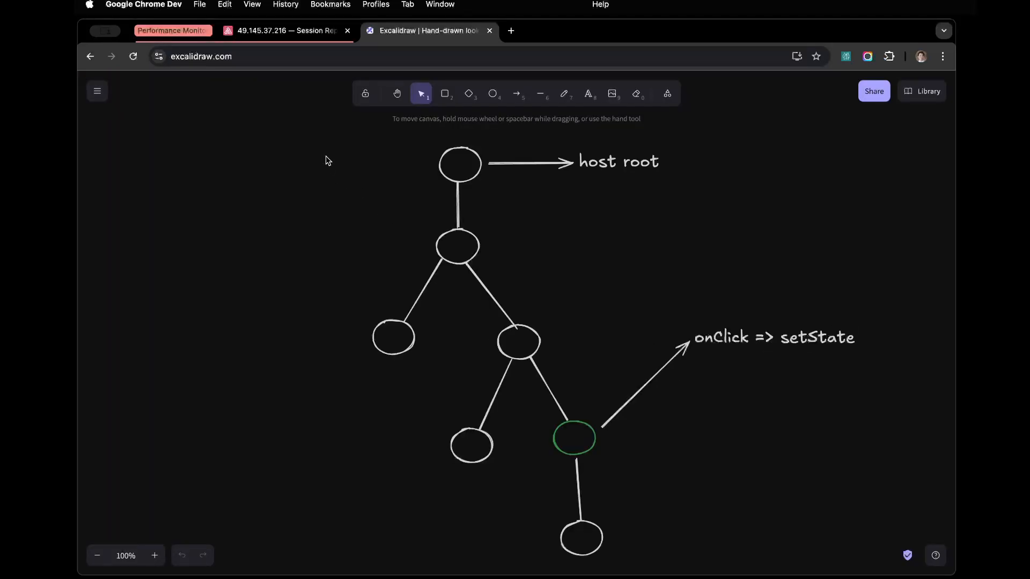
Step: Delete the entire existing tree diagram with its host root and setState labels from the canvas
{"action": "left_click_drag", "start_coordinate": [373, 157], "coordinate": [864, 555]}
{"action": "key", "text": "super+BackSpace"}
{"action": "key", "text": "Return"}
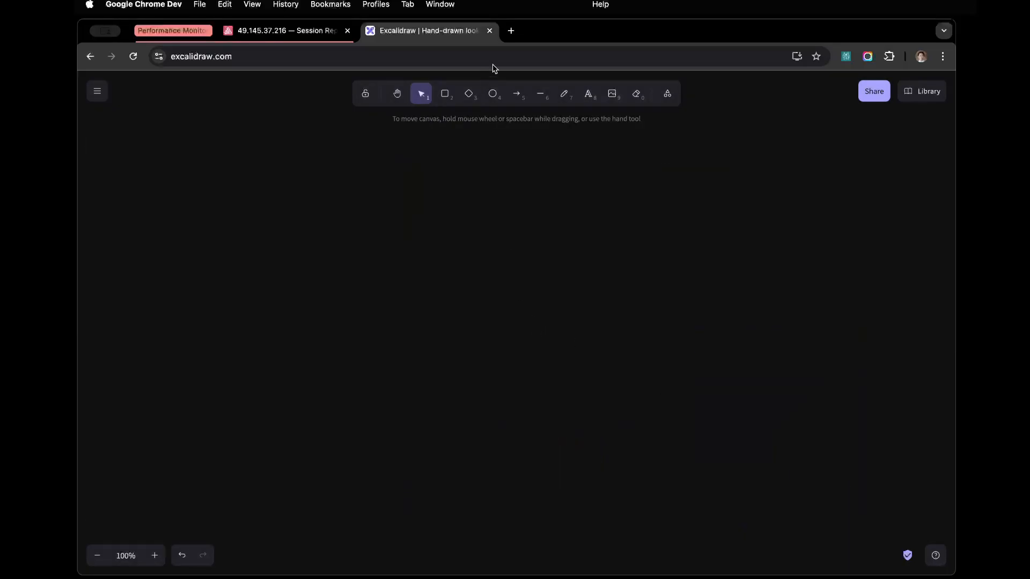
Step: Draw an ellipse near the top of the empty canvas and label it "Parent"
{"action": "left_click", "coordinate": [491, 102]}
{"action": "left_click_drag", "start_coordinate": [517, 156], "coordinate": [606, 222]}
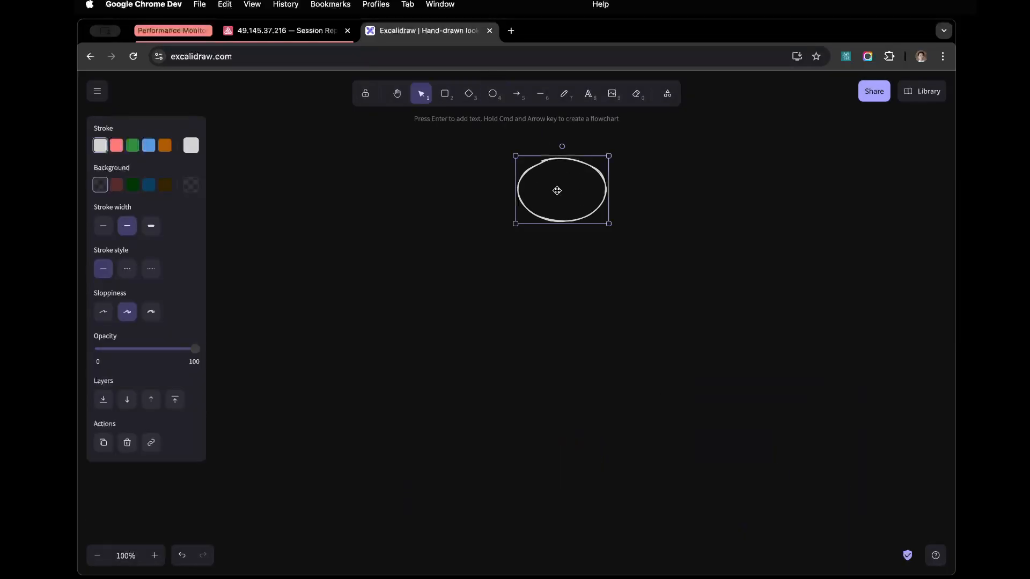
{"action": "double_click", "coordinate": [556, 192]}
{"action": "type", "text": "Parent"}
{"action": "left_click", "coordinate": [582, 243]}
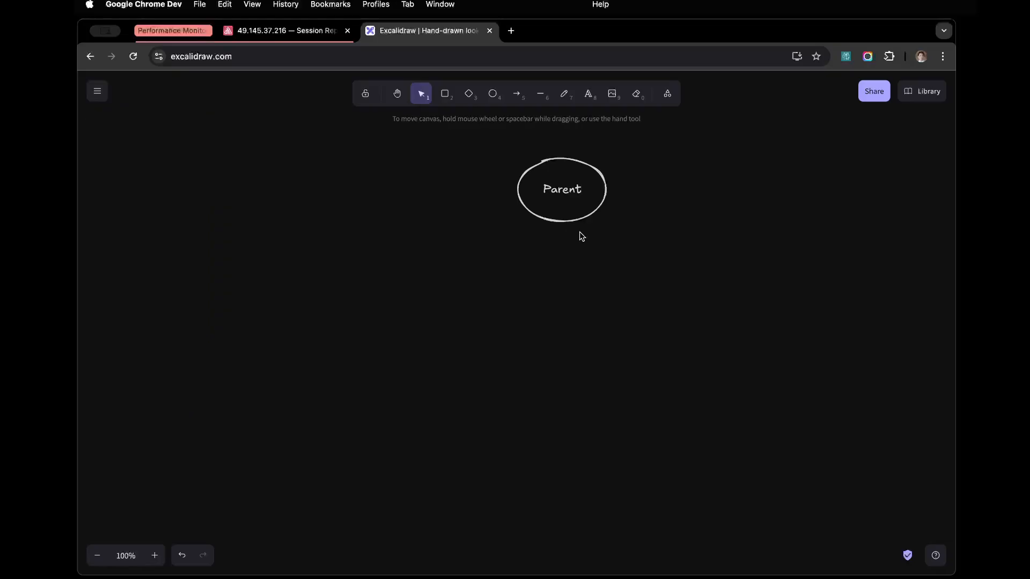
Step: Duplicate the Parent ellipse twice, placing one copy below it to the right and the other below it to the left
{"action": "left_click", "coordinate": [572, 219]}
{"action": "left_click", "coordinate": [655, 168]}
{"action": "left_click_drag", "start_coordinate": [665, 143], "coordinate": [469, 269]}
{"action": "key", "text": "super+c"}
{"action": "key", "text": "super+v"}
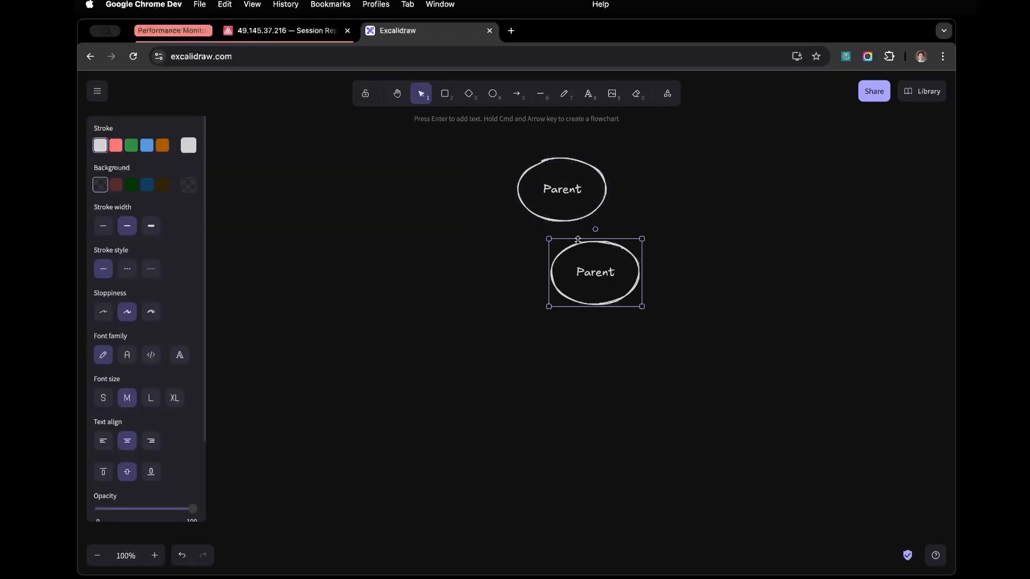
{"action": "left_click_drag", "start_coordinate": [620, 294], "coordinate": [677, 398]}
{"action": "key", "text": "super+v"}
Step: Relabel the lower-left ellipse copy as "Child1"
{"action": "left_click", "coordinate": [490, 379]}
{"action": "double_click", "coordinate": [472, 382]}
{"action": "left_click", "coordinate": [480, 380]}
{"action": "type", "text": "C"}
{"action": "key", "text": "super+a"}
{"action": "type", "text": "Chi"}
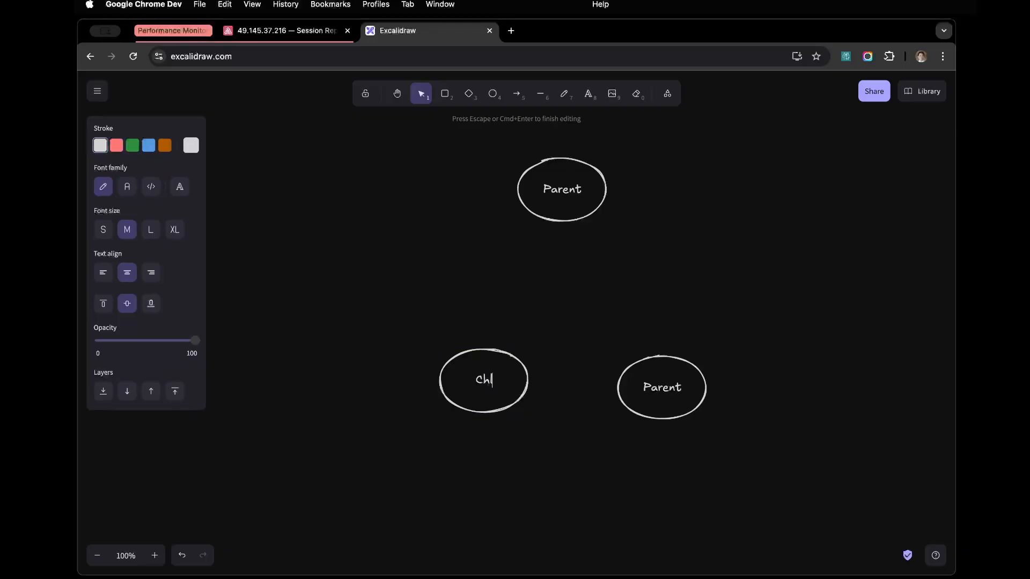
{"action": "type", "text": "ld1"}
Step: Relabel the lower-right ellipse copy as "Child2"
{"action": "left_click", "coordinate": [680, 384]}
{"action": "double_click", "coordinate": [680, 384]}
{"action": "type", "text": "Ch"}
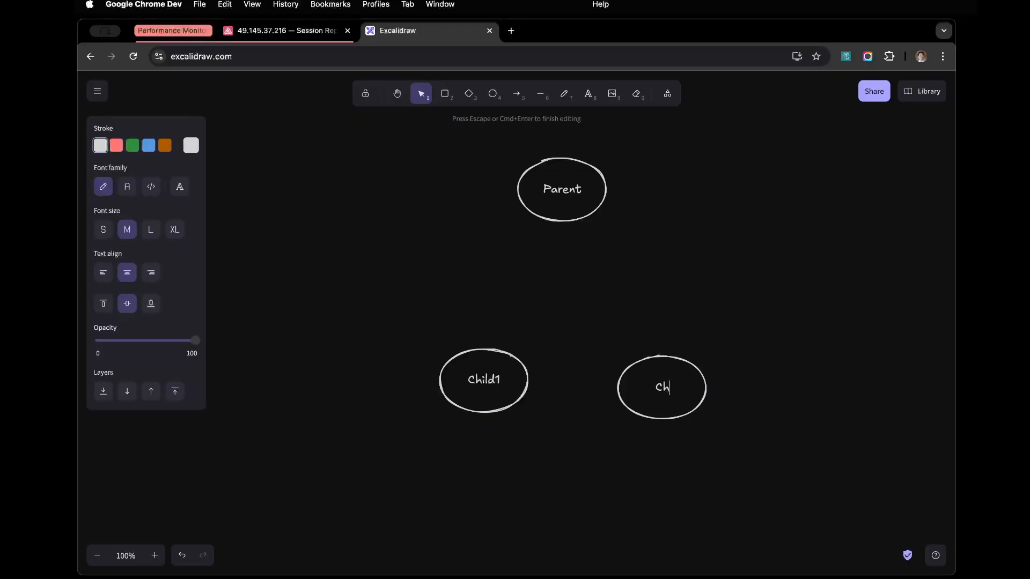
{"action": "type", "text": "ild2"}
{"action": "left_click", "coordinate": [754, 429]}
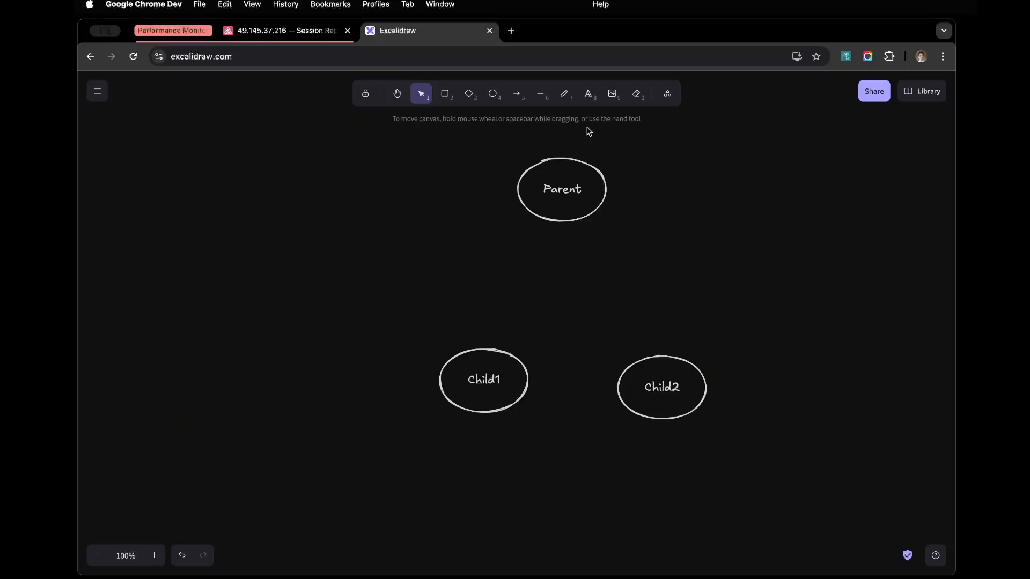
Step: Draw a horizontal arrow pointing right from the Parent ellipse and place the text "useHook" at its head
{"action": "left_click", "coordinate": [517, 94]}
{"action": "left_click_drag", "start_coordinate": [615, 184], "coordinate": [731, 184]}
{"action": "key", "text": "t"}
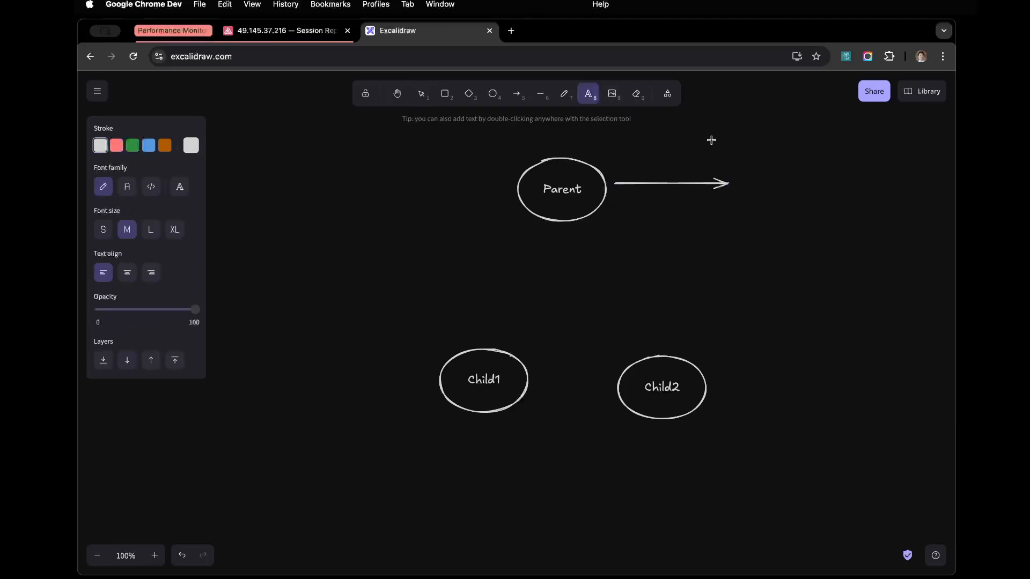
{"action": "key", "text": "Escape"}
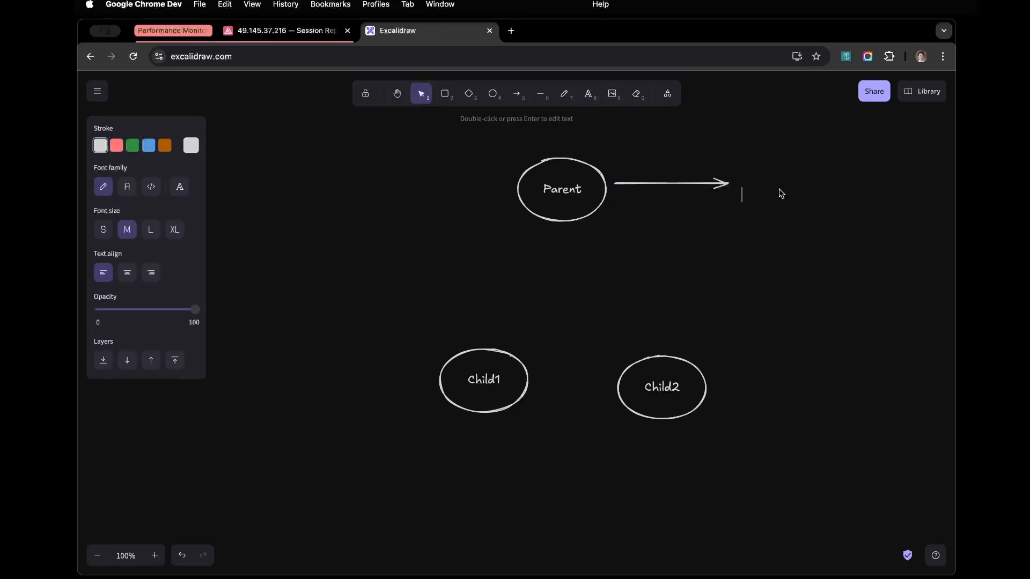
{"action": "type", "text": "useH"}
{"action": "left_click", "coordinate": [782, 232]}
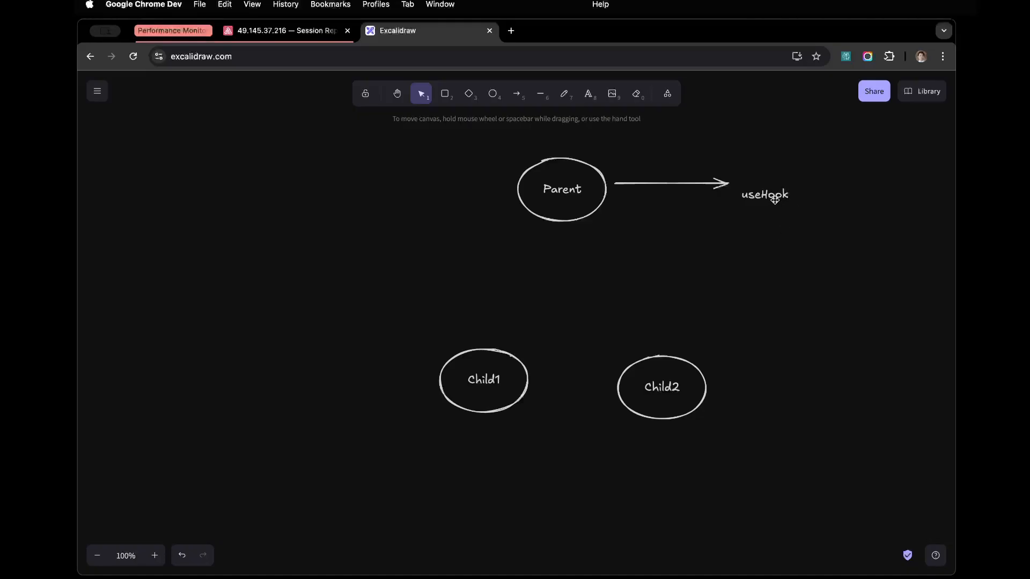
{"action": "left_click", "coordinate": [767, 194]}
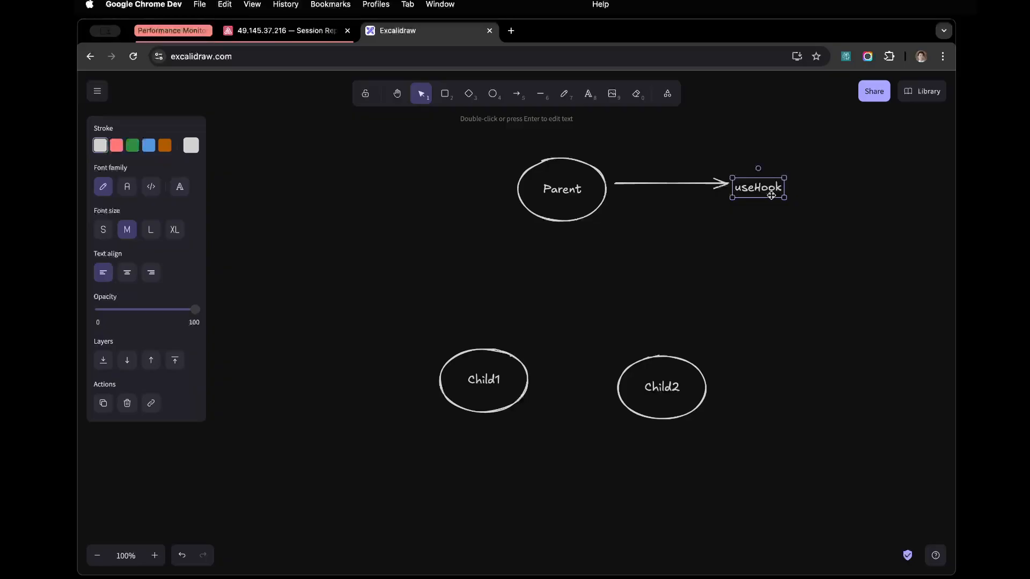
Step: Draw two arrows from the bottom of the Parent ellipse, one to Child1 and one to Child2
{"action": "left_click", "coordinate": [801, 237]}
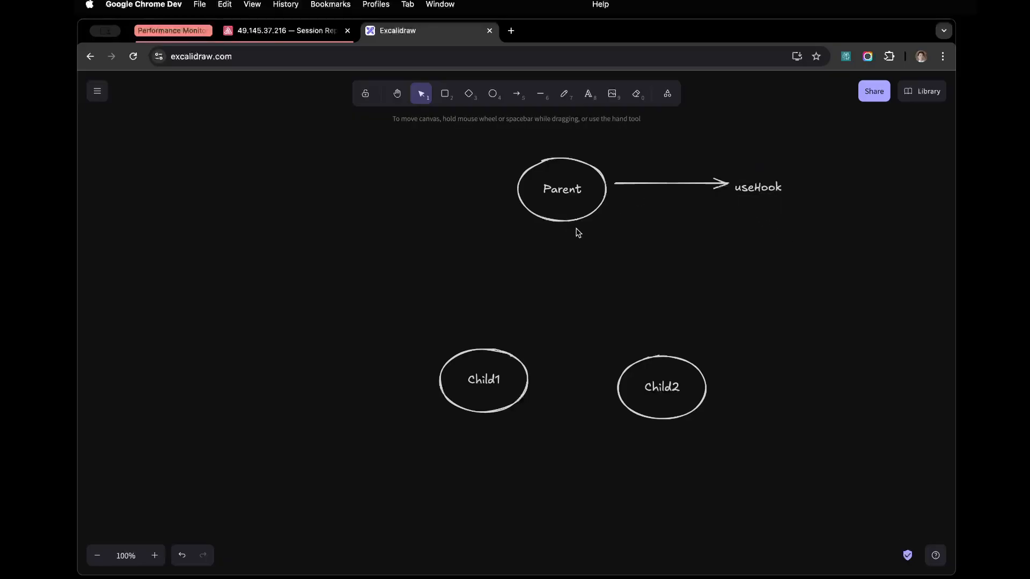
{"action": "left_click", "coordinate": [516, 94]}
{"action": "left_click_drag", "start_coordinate": [565, 225], "coordinate": [494, 361]}
{"action": "key", "text": "a"}
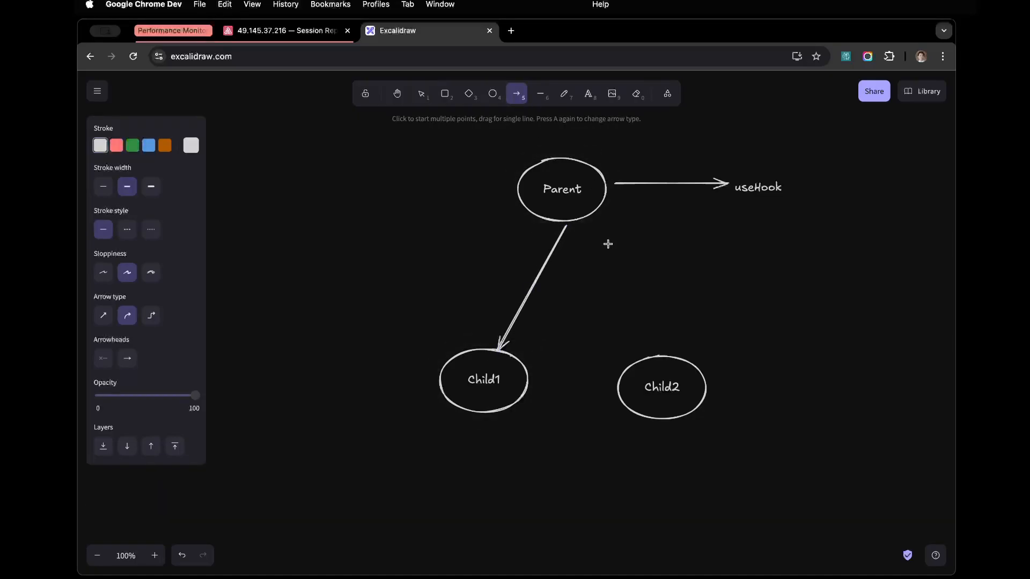
{"action": "mouse_move", "coordinate": [577, 224]}
{"action": "left_mouse_down"}
{"action": "mouse_move", "coordinate": [656, 354]}
{"action": "mouse_move", "coordinate": [699, 385]}
{"action": "left_mouse_up"}
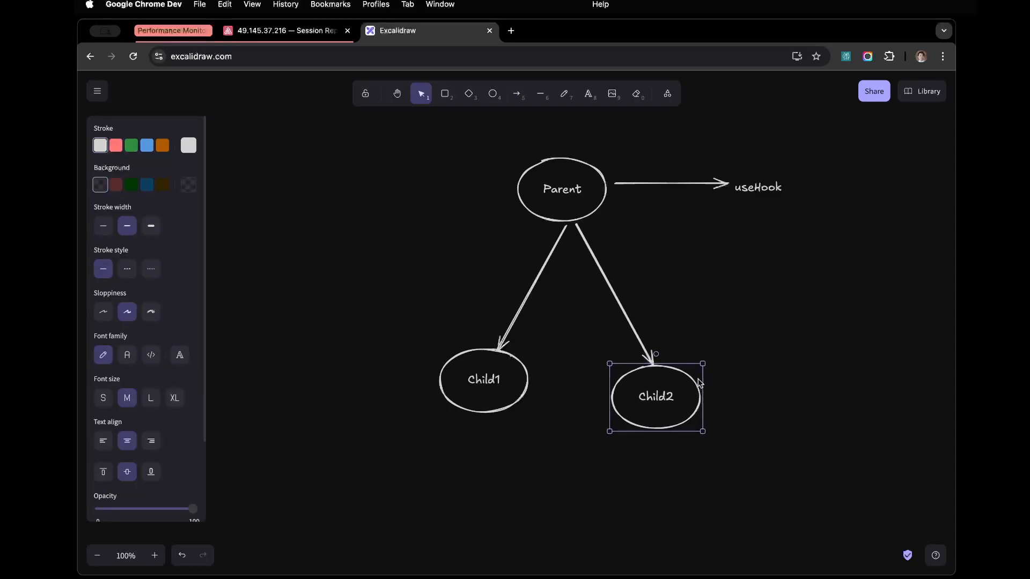
{"action": "left_click", "coordinate": [747, 384]}
{"action": "scroll", "coordinate": [602, 239], "scroll_direction": "up", "scroll_amount": 2}
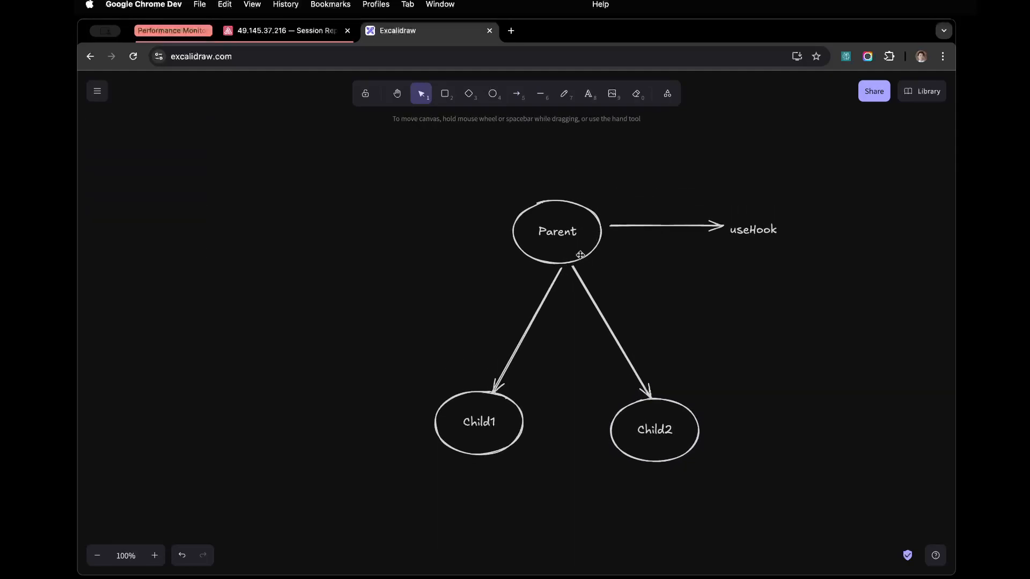
Step: Shift the Parent ellipse slightly to the right and adjust the start of its arrow to Child1
{"action": "left_click_drag", "start_coordinate": [596, 247], "coordinate": [554, 274]}
{"action": "left_click", "coordinate": [630, 298]}
{"action": "left_click", "coordinate": [561, 291]}
{"action": "left_click", "coordinate": [681, 310]}
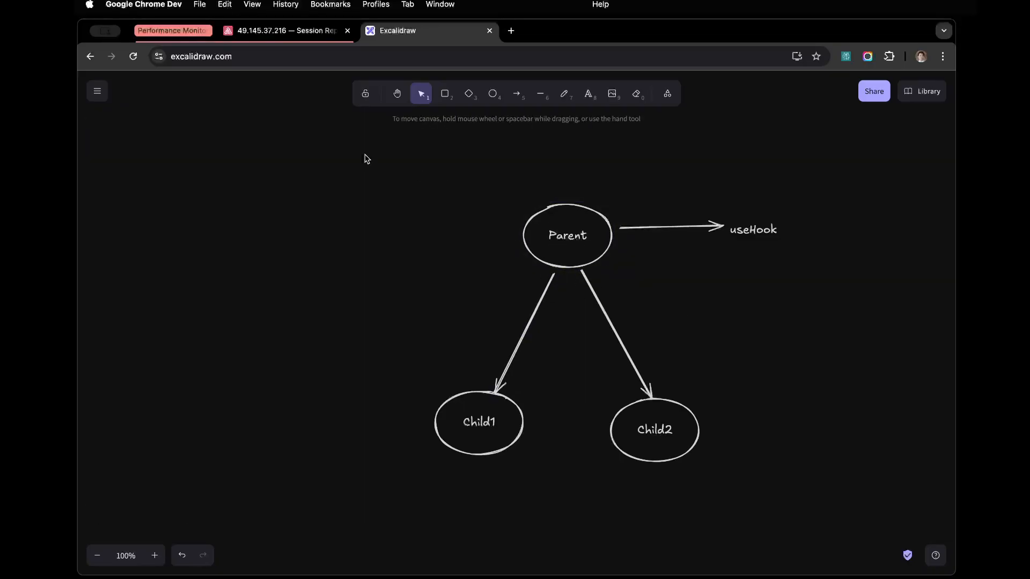
Step: Highlight the whole component tree, the Parent ellipse and the two child ellipses by selecting them in turn
{"action": "left_click_drag", "start_coordinate": [363, 155], "coordinate": [832, 535]}
{"action": "left_click", "coordinate": [792, 499]}
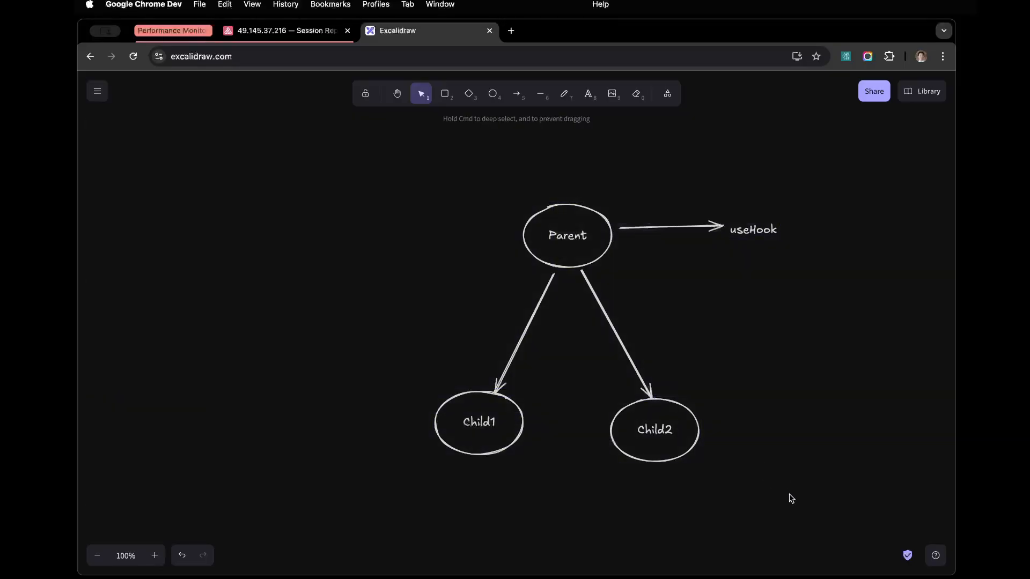
{"action": "left_click_drag", "start_coordinate": [399, 318], "coordinate": [761, 489]}
{"action": "left_click", "coordinate": [761, 489]}
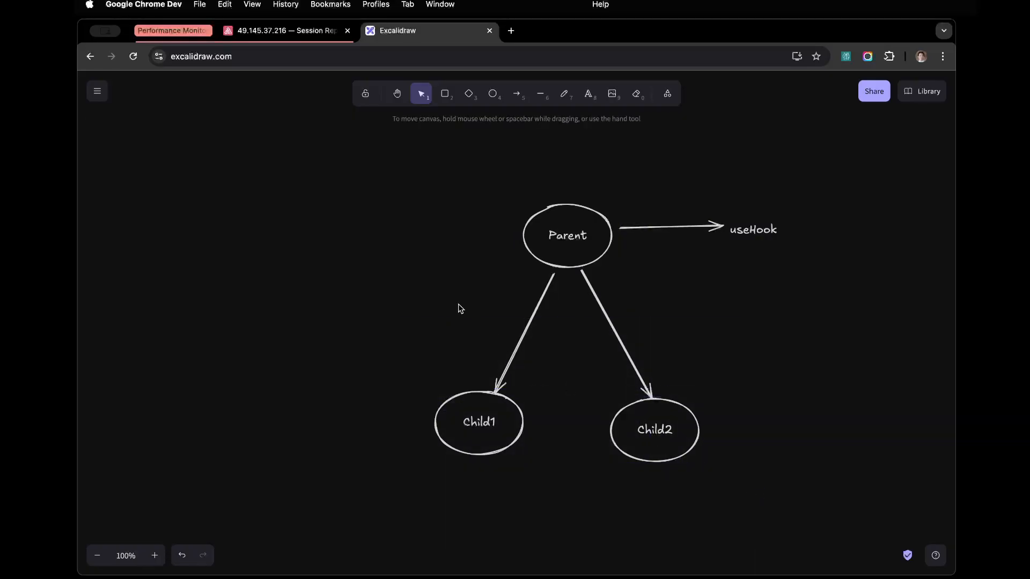
{"action": "left_click", "coordinate": [566, 269]}
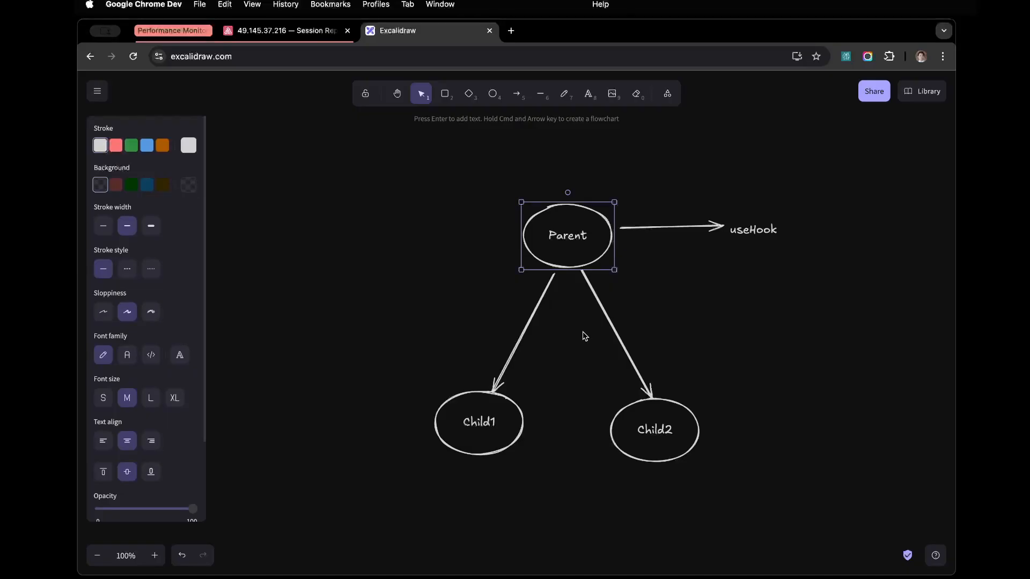
{"action": "left_click_drag", "start_coordinate": [363, 333], "coordinate": [761, 496]}
{"action": "left_click", "coordinate": [797, 492]}
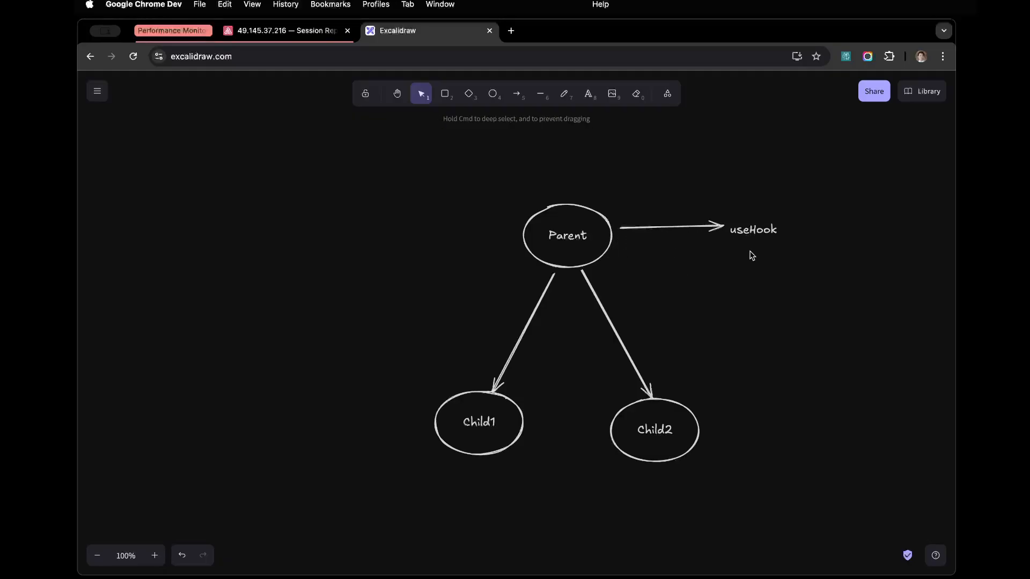
Step: Trace how the useHook text relates to Parent, Child1 and Child2 by selecting each of them in turn
{"action": "left_click", "coordinate": [758, 234]}
{"action": "left_click", "coordinate": [767, 283]}
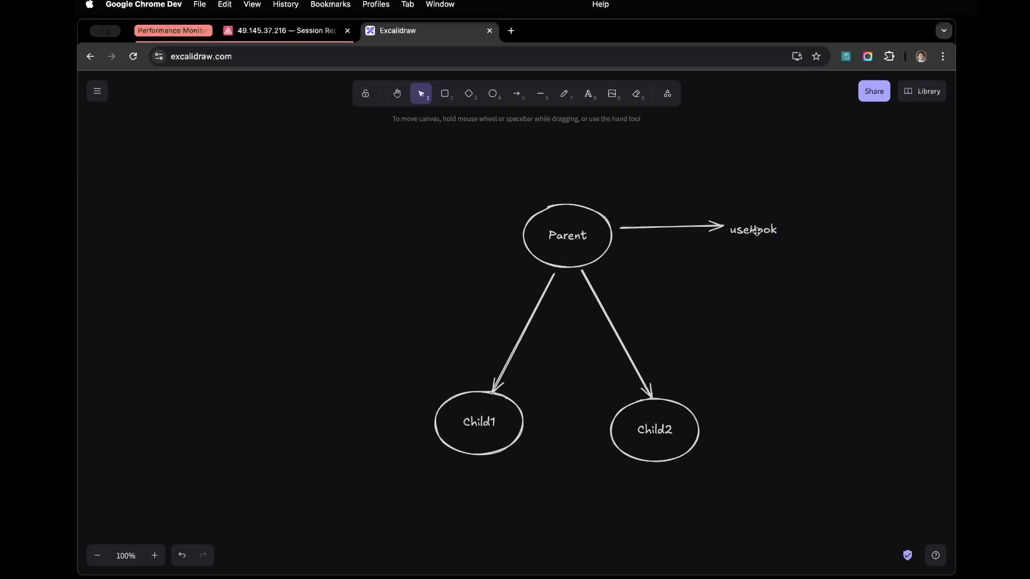
{"action": "left_click", "coordinate": [756, 232]}
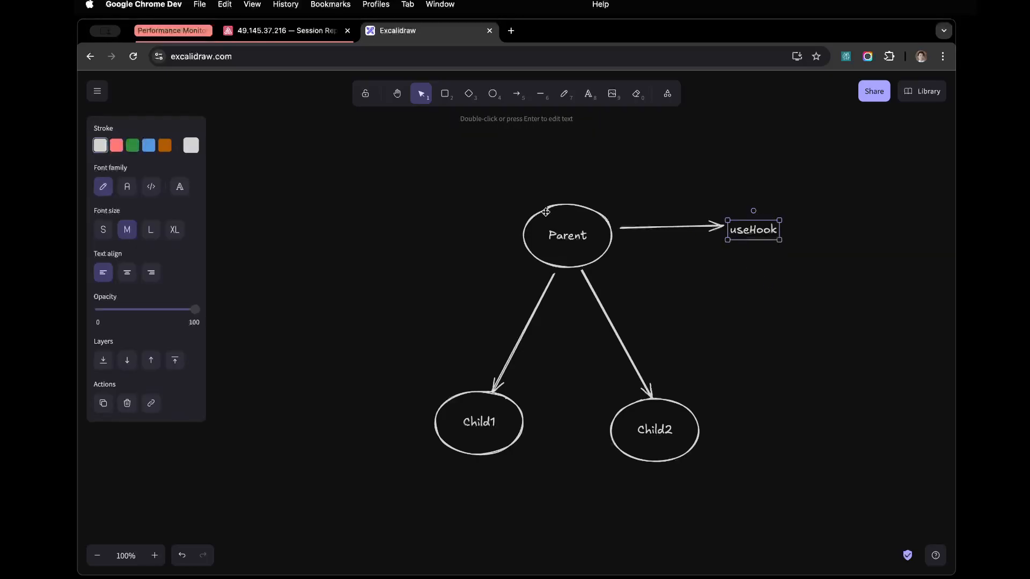
{"action": "left_click", "coordinate": [601, 221]}
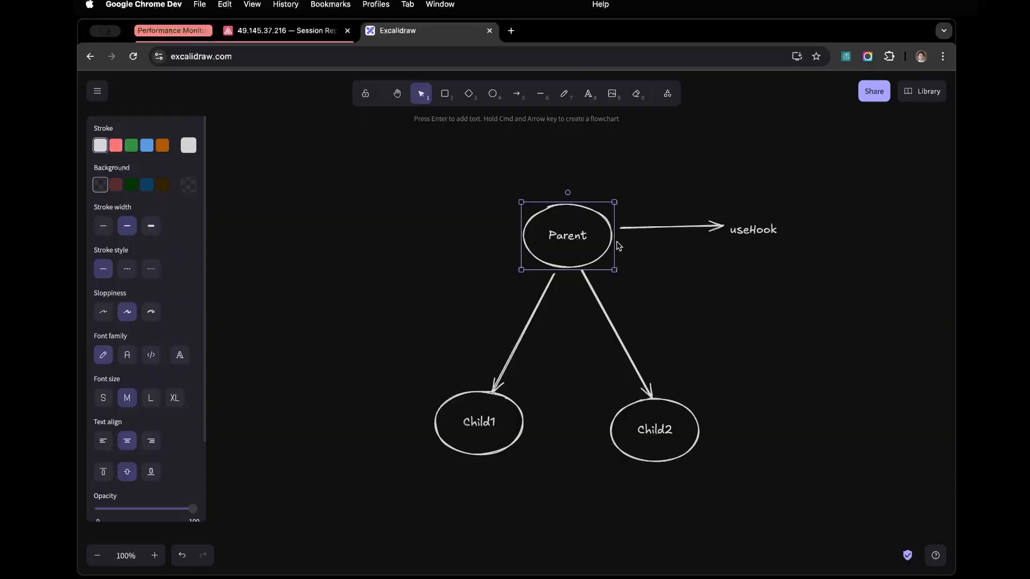
{"action": "left_click", "coordinate": [487, 393]}
{"action": "left_click", "coordinate": [675, 407]}
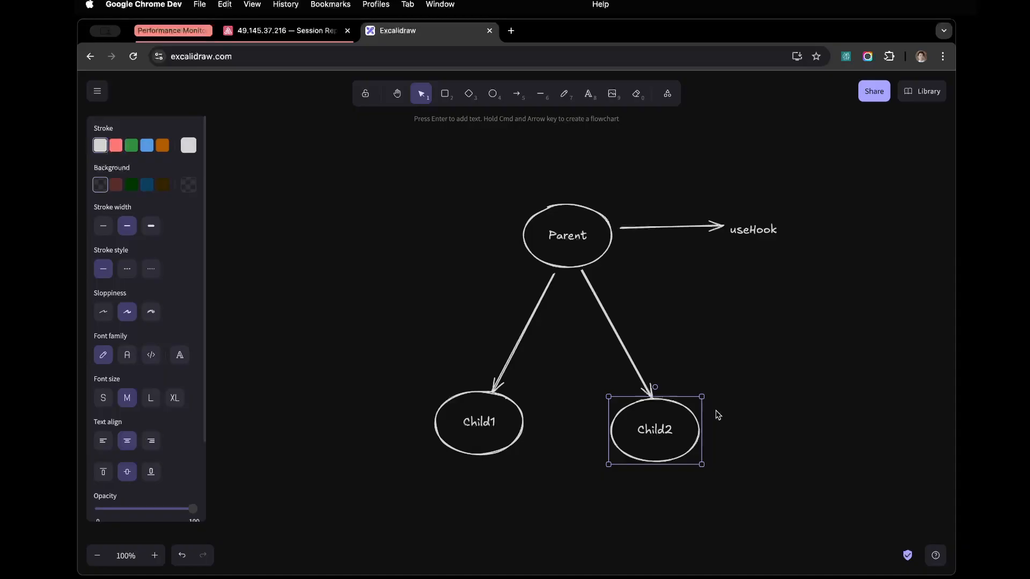
{"action": "left_click", "coordinate": [722, 426]}
{"action": "left_click", "coordinate": [504, 401]}
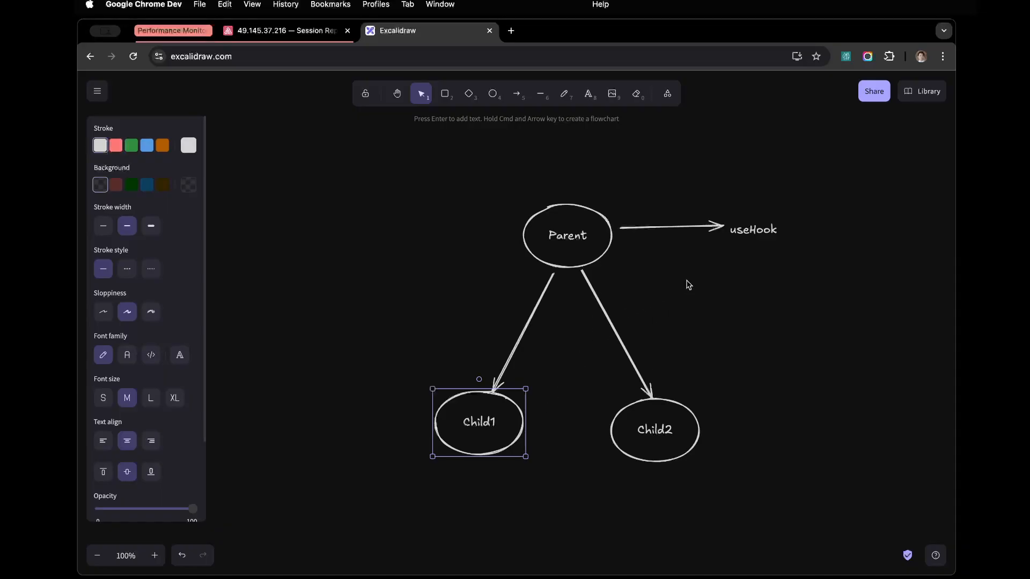
{"action": "left_click", "coordinate": [766, 227]}
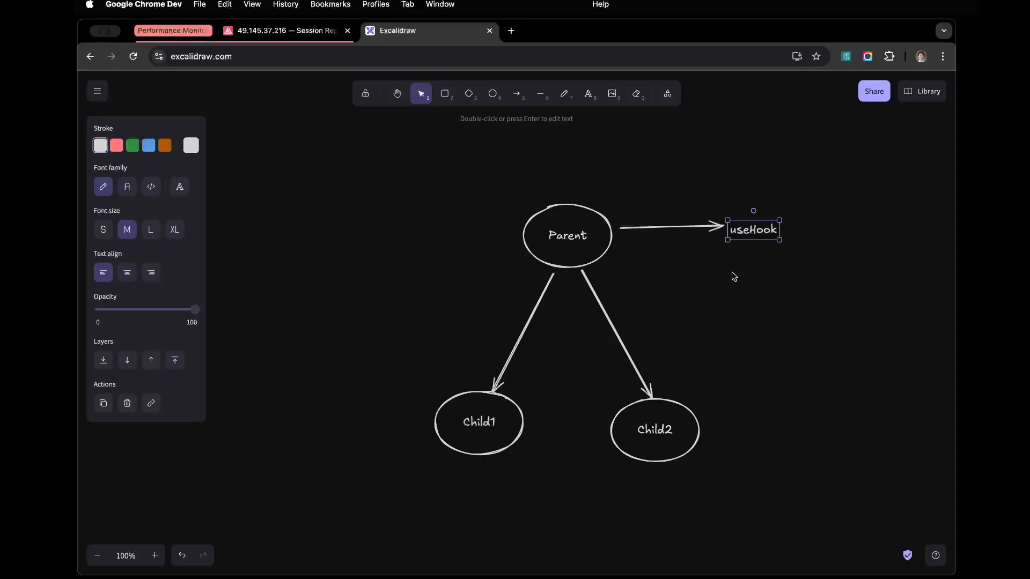
{"action": "left_click", "coordinate": [525, 420]}
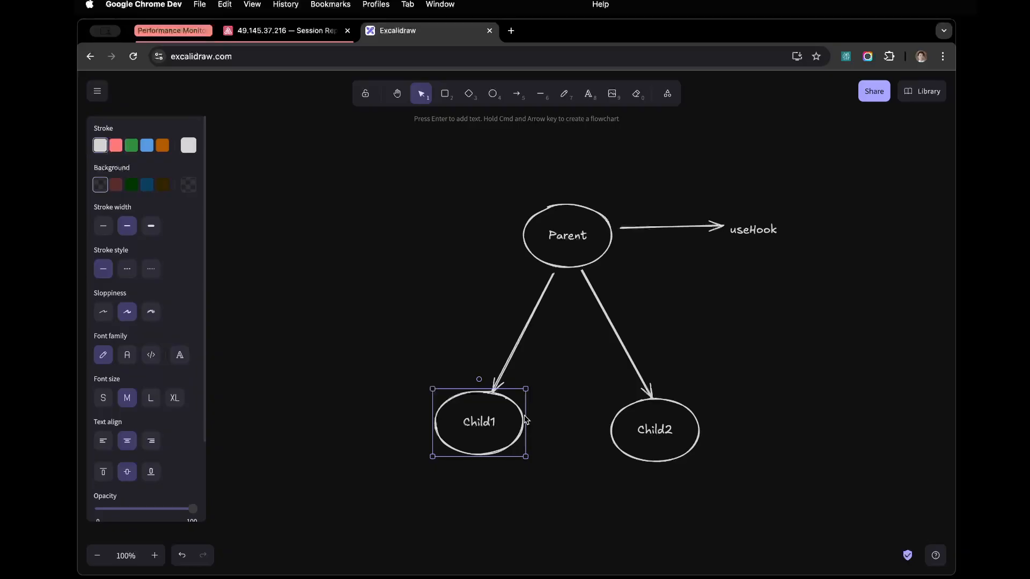
{"action": "left_click", "coordinate": [547, 404]}
{"action": "left_click", "coordinate": [519, 411]}
{"action": "left_click", "coordinate": [603, 226]}
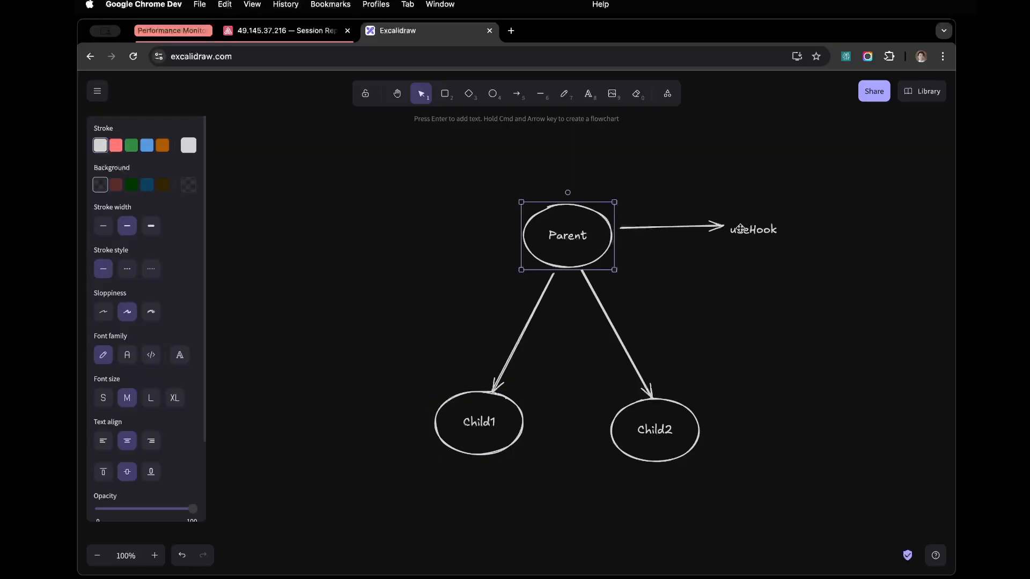
{"action": "left_click", "coordinate": [762, 263]}
{"action": "left_click", "coordinate": [756, 228]}
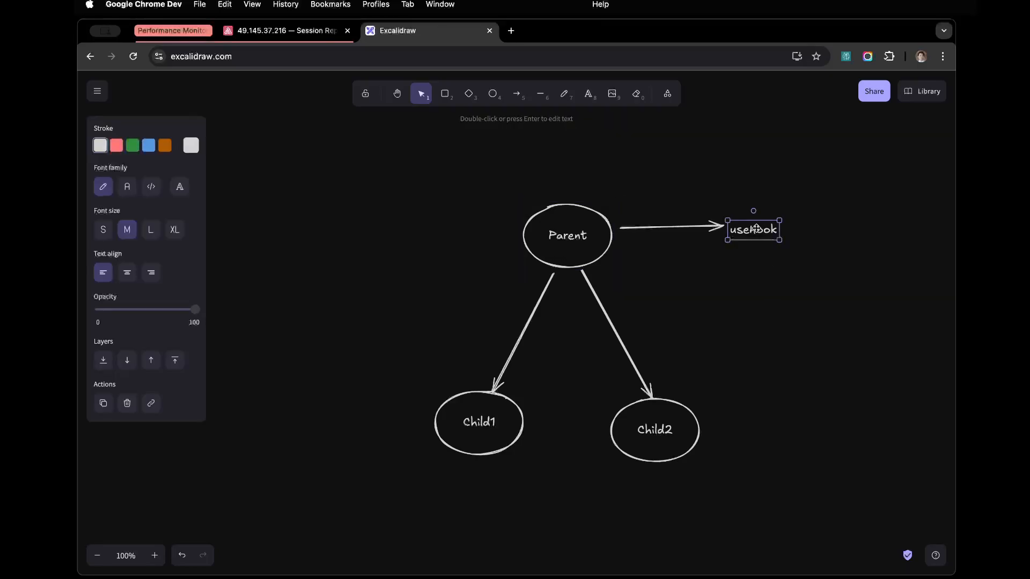
{"action": "left_click", "coordinate": [767, 259]}
{"action": "left_click", "coordinate": [767, 236]}
{"action": "left_click", "coordinate": [519, 407]}
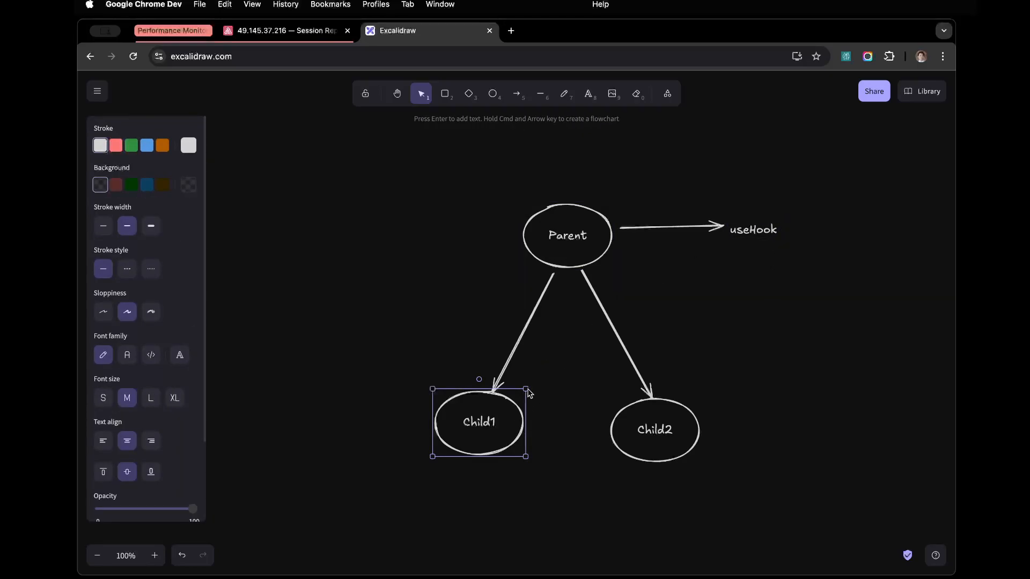
{"action": "left_click", "coordinate": [764, 233]}
{"action": "left_click", "coordinate": [760, 268]}
{"action": "left_click", "coordinate": [765, 223]}
{"action": "left_click", "coordinate": [755, 214]}
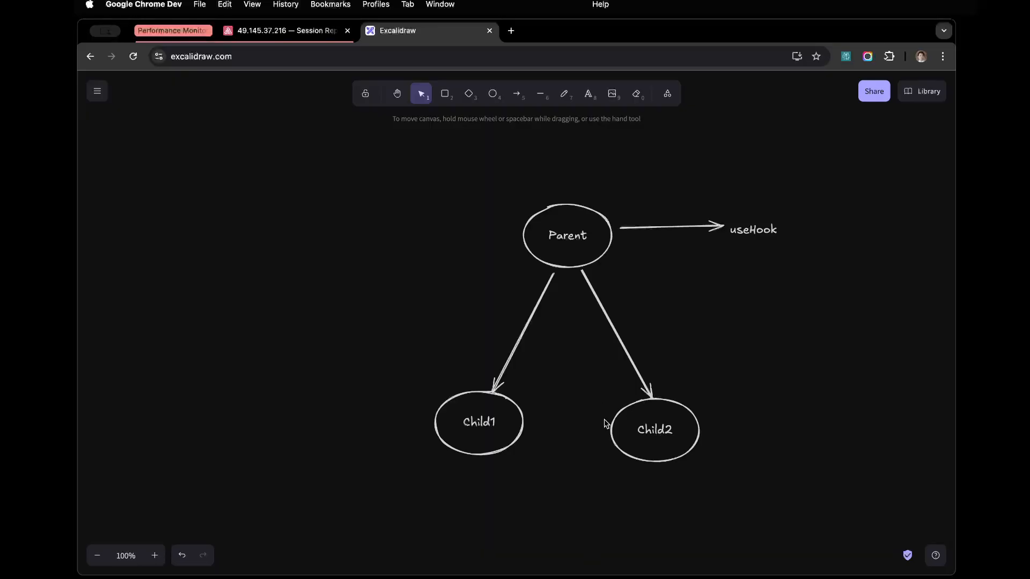
Step: Review the full Parent and child hierarchy, marquee-selecting the whole diagram and the child level
{"action": "left_click", "coordinate": [699, 423]}
{"action": "left_click", "coordinate": [754, 423]}
{"action": "left_click_drag", "start_coordinate": [425, 199], "coordinate": [757, 516]}
{"action": "left_click", "coordinate": [694, 527]}
{"action": "left_click_drag", "start_coordinate": [408, 225], "coordinate": [781, 496]}
{"action": "left_click", "coordinate": [780, 496]}
{"action": "left_click_drag", "start_coordinate": [359, 317], "coordinate": [796, 506]}
{"action": "left_click", "coordinate": [795, 505]}
{"action": "scroll", "coordinate": [797, 509], "scroll_direction": "down", "scroll_amount": 1}
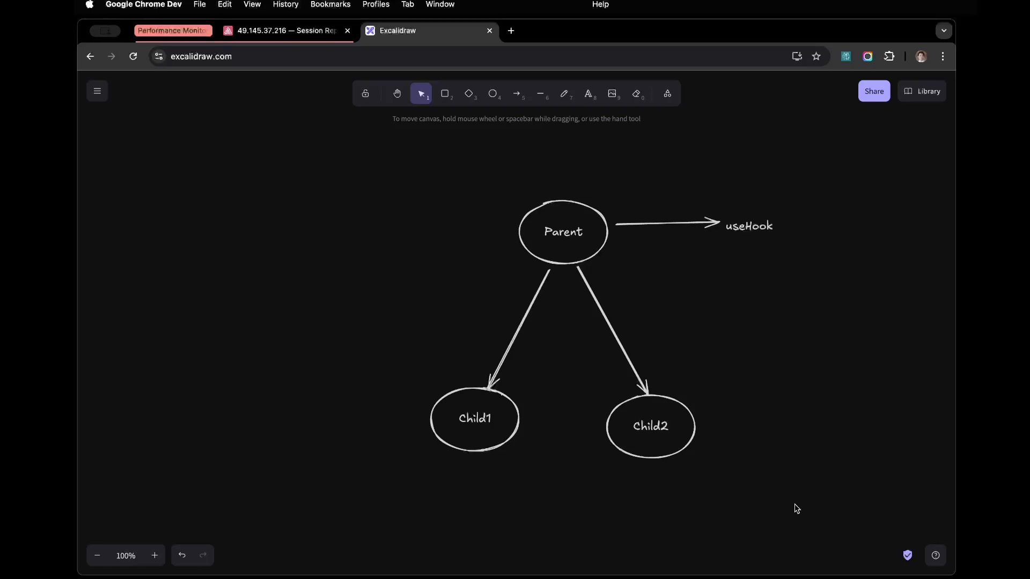
{"action": "left_click_drag", "start_coordinate": [640, 470], "coordinate": [764, 444]}
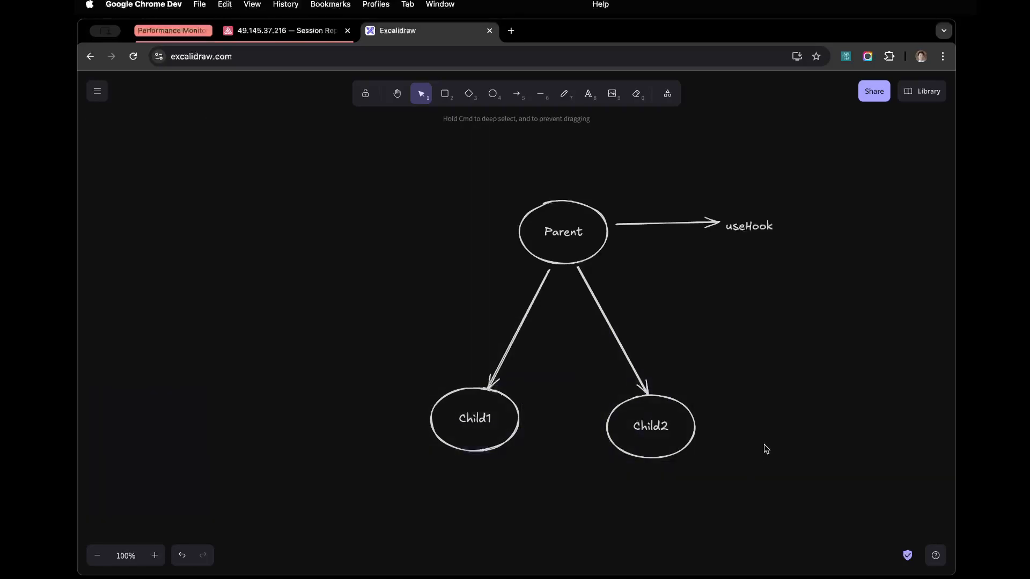
Step: Switch back to the Sentry session replay page and make the DevTools pane taller
{"action": "left_click", "coordinate": [294, 31]}
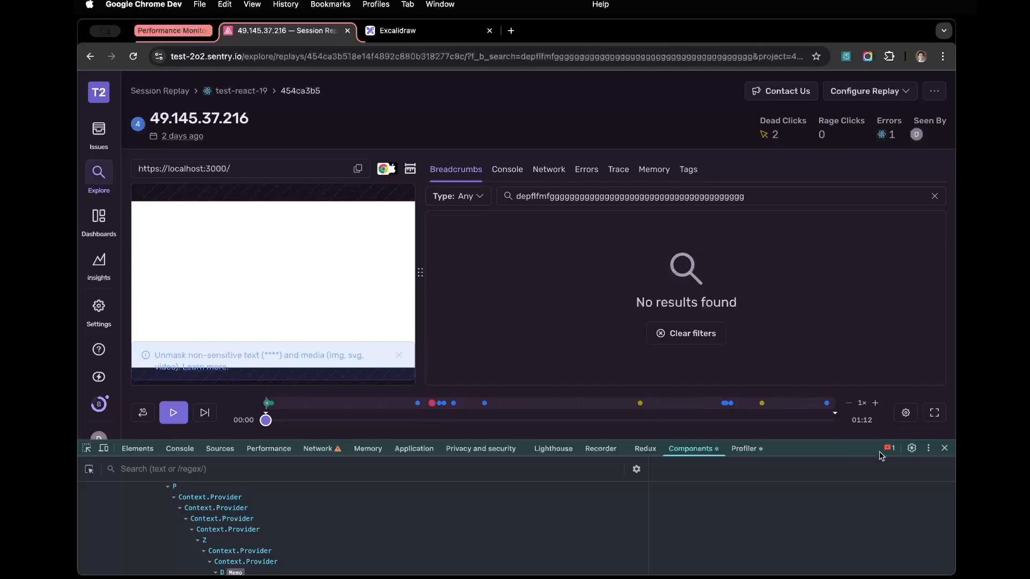
{"action": "left_click", "coordinate": [765, 196]}
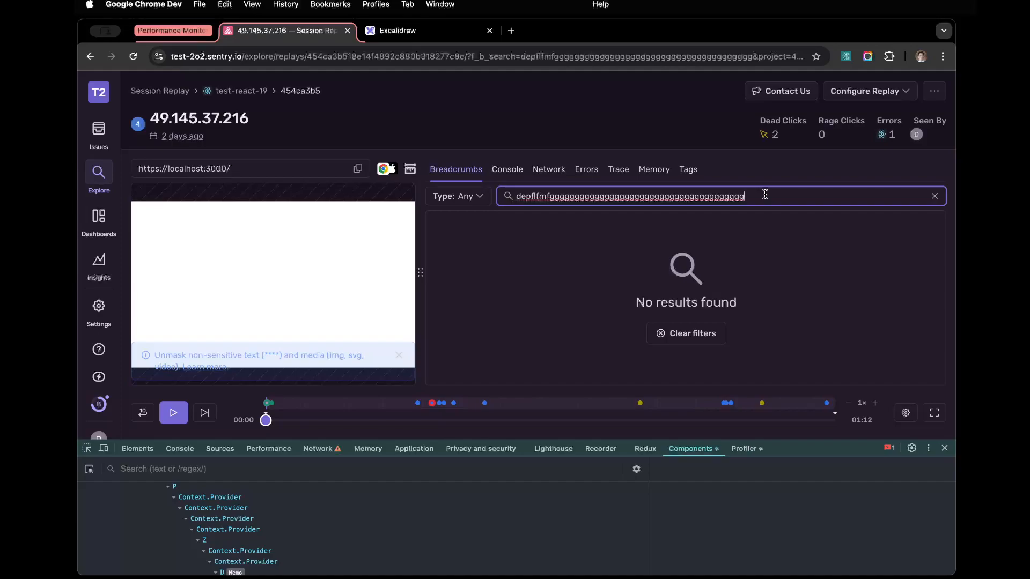
{"action": "left_click", "coordinate": [749, 299]}
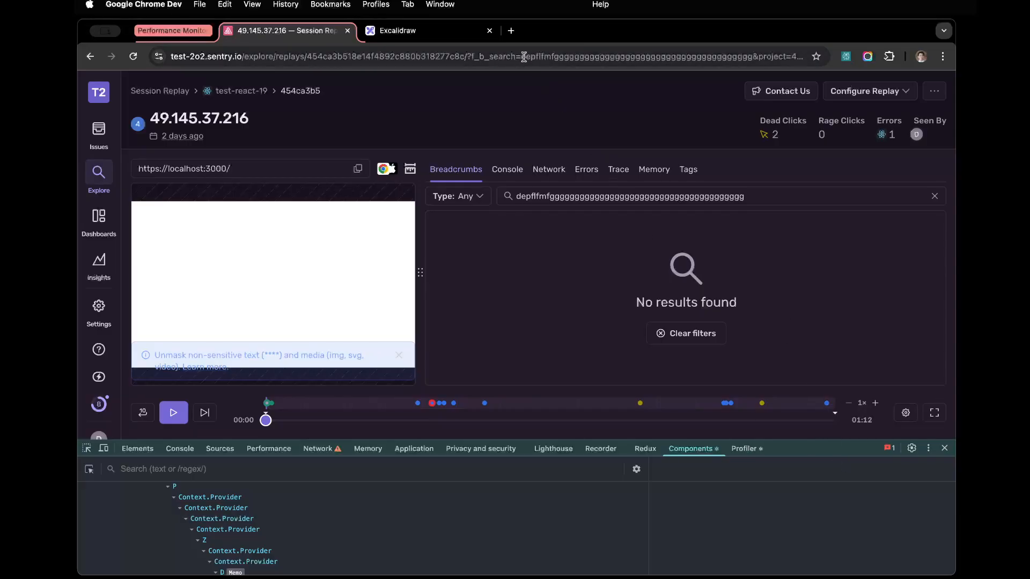
{"action": "left_click_drag", "start_coordinate": [793, 449], "coordinate": [801, 390]}
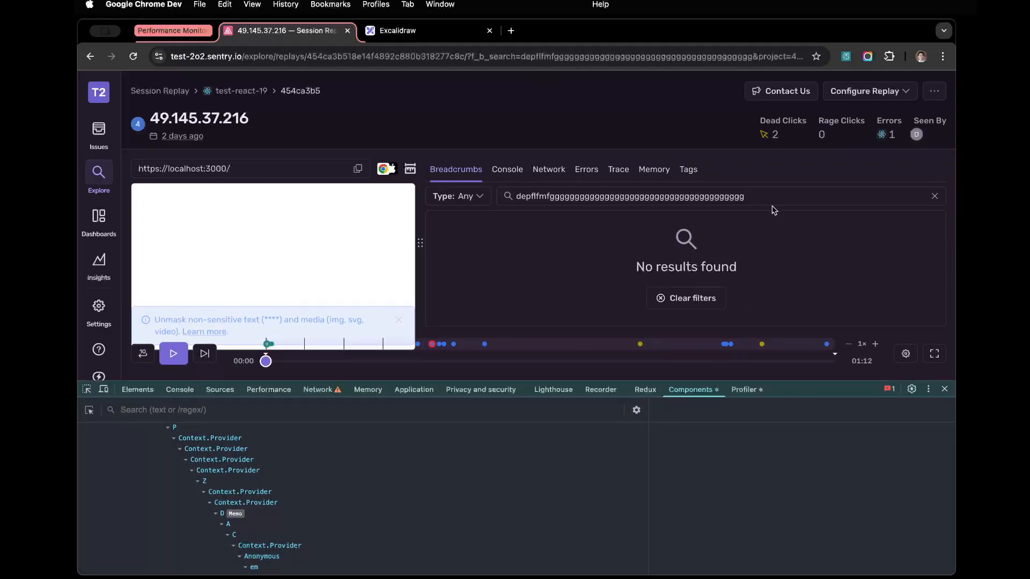
Step: Replace the breadcrumb search with a long random string starting with "fsdafsafasdf", and clear it again
{"action": "left_click", "coordinate": [934, 196]}
{"action": "left_click", "coordinate": [653, 201]}
{"action": "type", "text": "fsdafsafasdfadsfasfffdsfsdfsdfsdfffffffffffffff"}
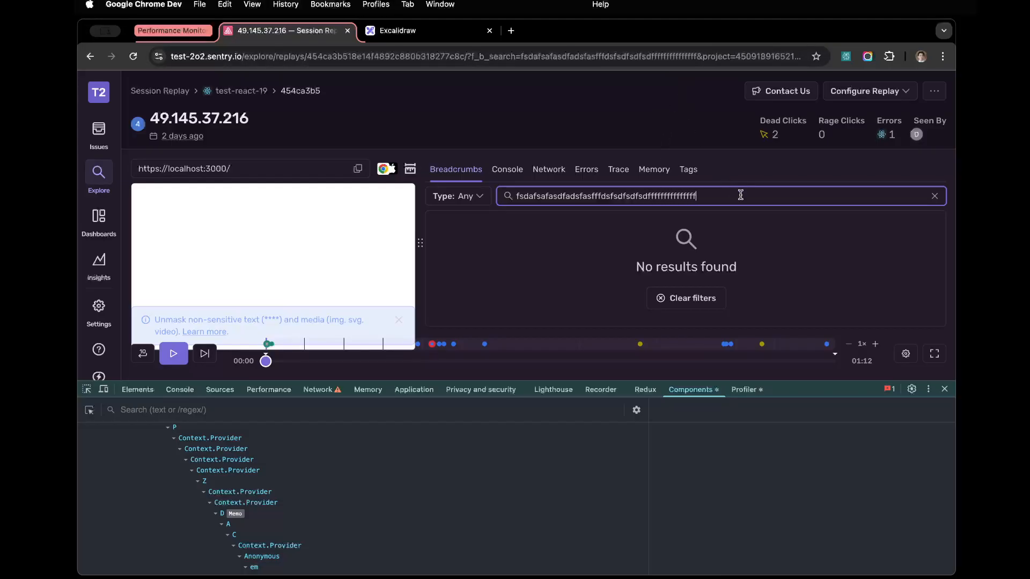
{"action": "key", "text": "super+a"}
{"action": "key", "text": "BackSpace"}
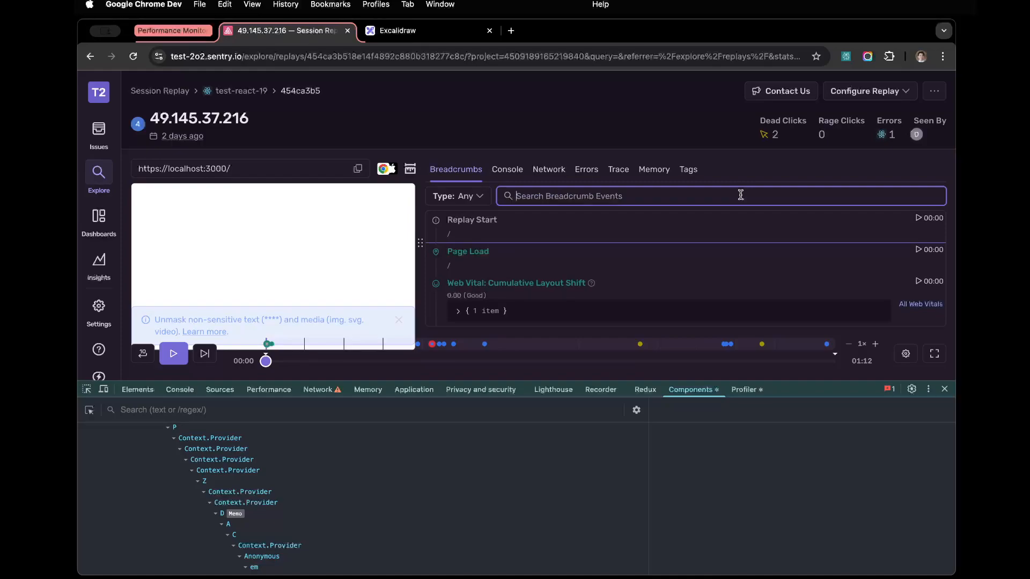
Step: Enter a long string in the breadcrumb search, repeating "fdsfsdfsdf" and ending in a run of f characters
{"action": "type", "text": "fdsfsdfsdfsdf"}
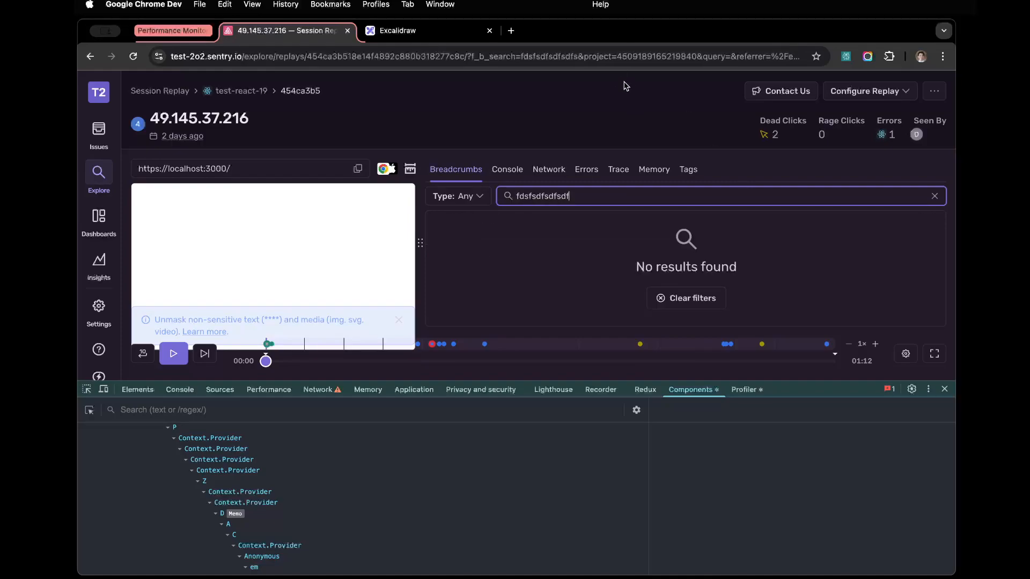
{"action": "type", "text": "sdfsdfsdfsdfsdfsdfsdf"}
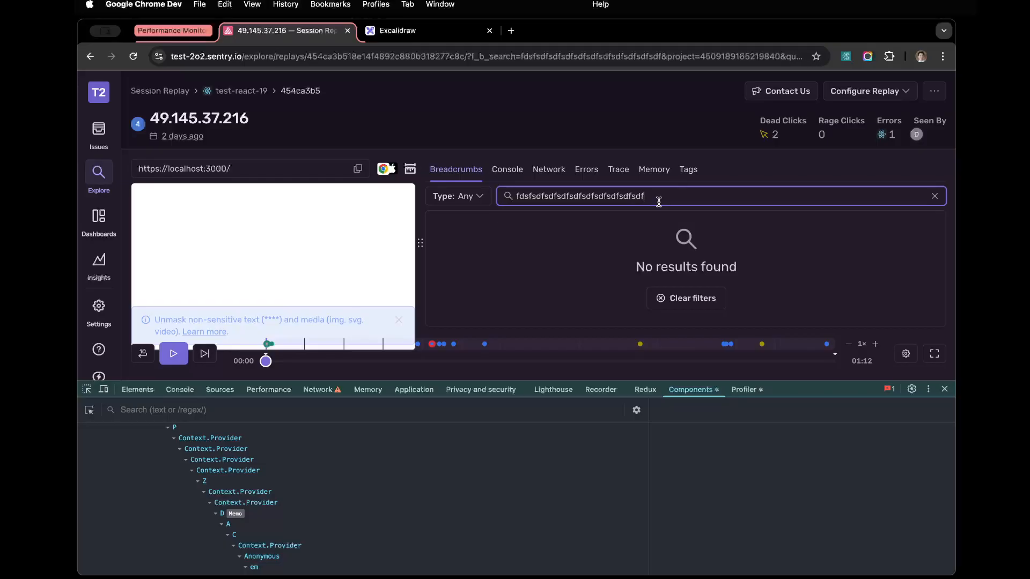
{"action": "type", "text": "ffffffffffffffff"}
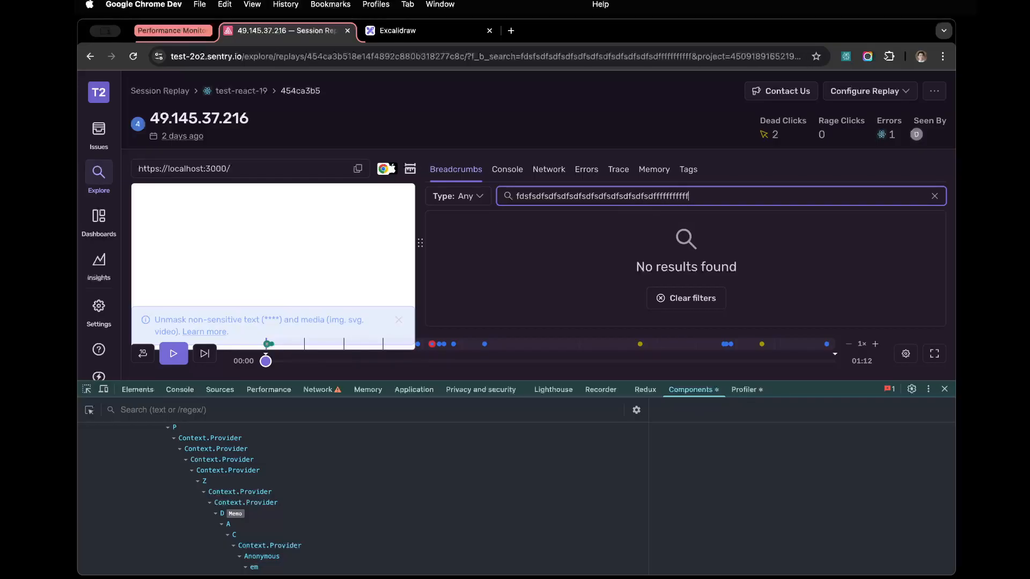
{"action": "type", "text": "ffffffffffff"}
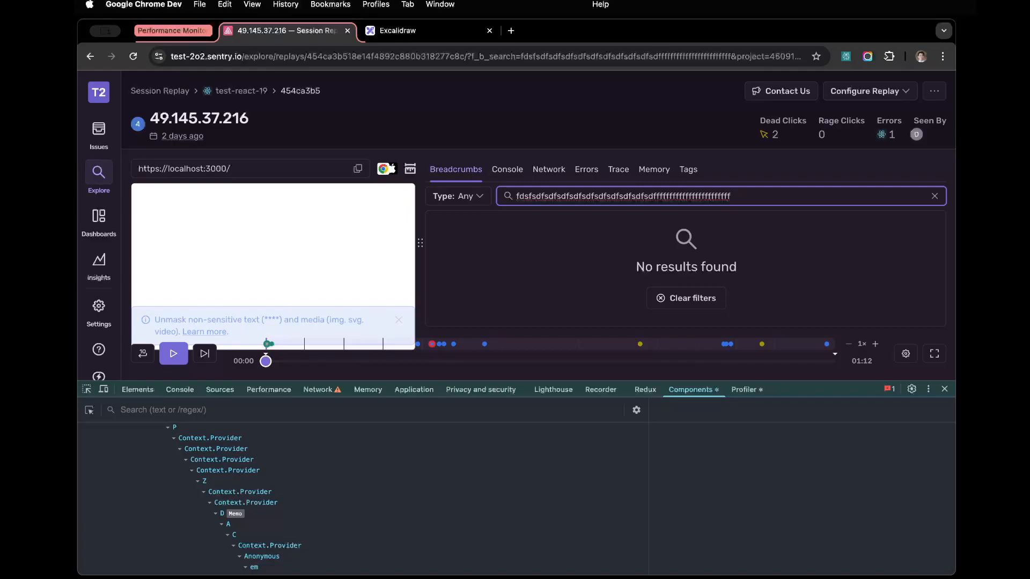
Step: Open the Performance recording, enlarge the DevTools pane and examine the flame chart of the consecutive keypress events
{"action": "left_click", "coordinate": [269, 389]}
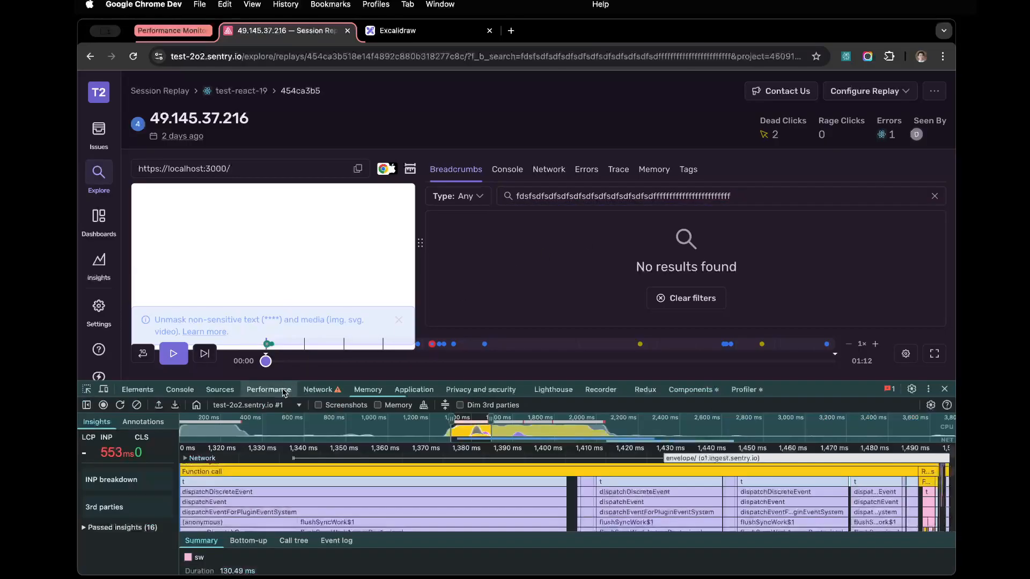
{"action": "left_click_drag", "start_coordinate": [796, 389], "coordinate": [796, 211]}
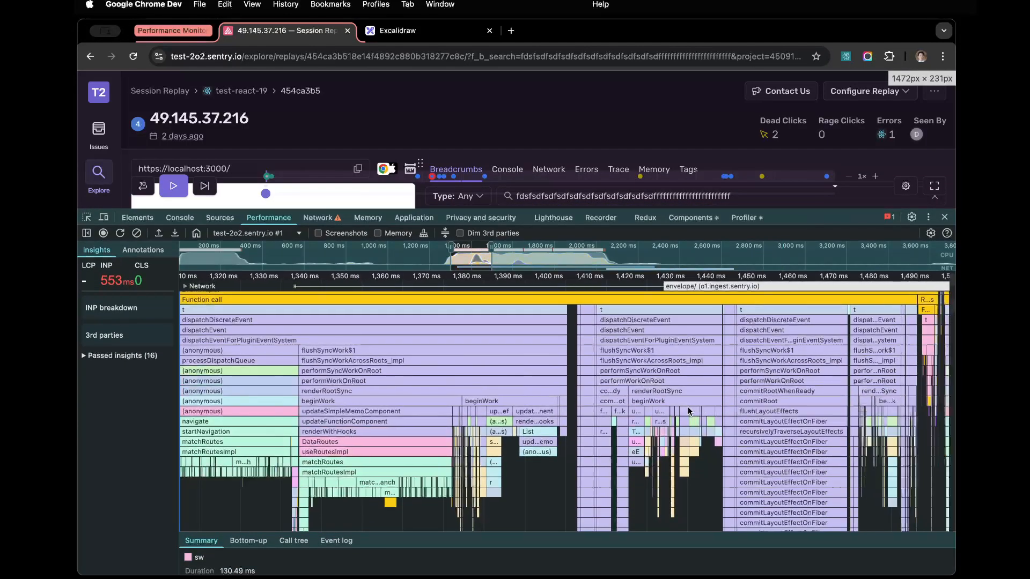
{"action": "scroll", "coordinate": [696, 407], "scroll_direction": "down", "scroll_amount": 4}
{"action": "scroll", "coordinate": [643, 349], "scroll_direction": "up", "scroll_amount": 4}
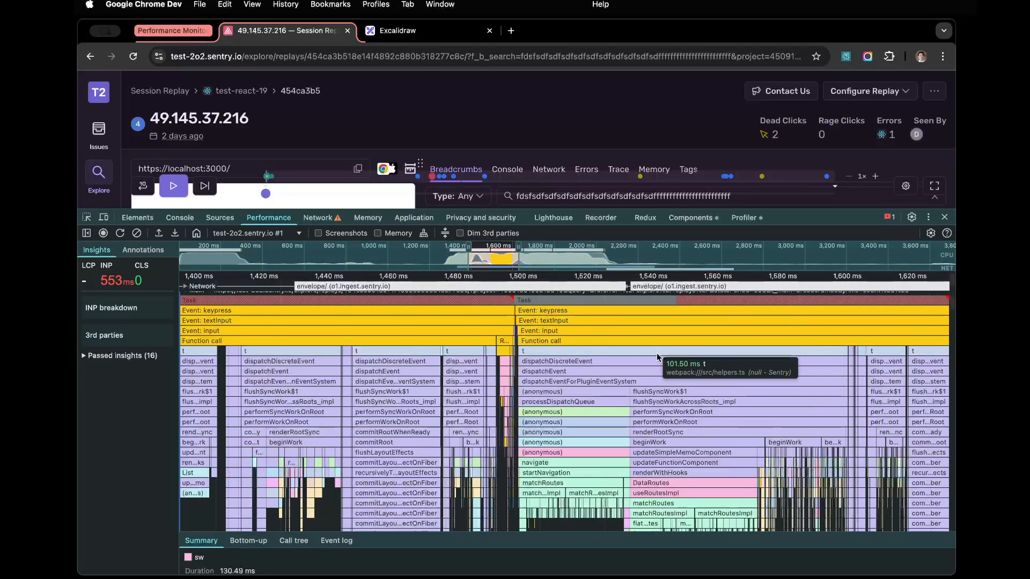
Step: Enlarge the DevTools pane and select the DataRoutes call under the keypress event that starts near 1,500 ms in the flame chart
{"action": "scroll", "coordinate": [676, 353], "scroll_direction": "right", "scroll_amount": 3}
{"action": "left_click_drag", "start_coordinate": [713, 356], "coordinate": [638, 351]}
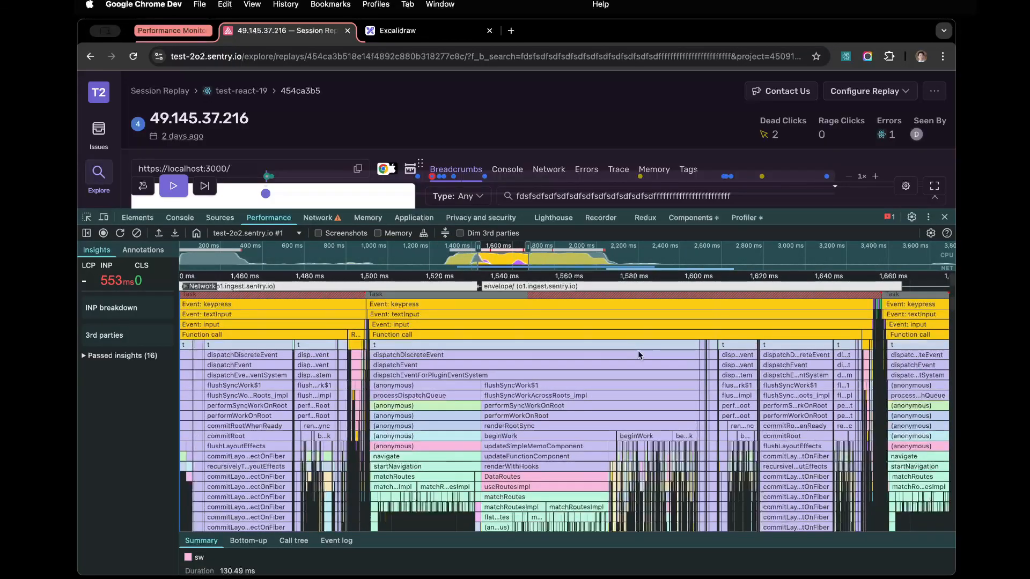
{"action": "scroll", "coordinate": [518, 469], "scroll_direction": "down", "scroll_amount": 3}
{"action": "scroll", "coordinate": [518, 469], "scroll_direction": "left", "scroll_amount": 3}
{"action": "scroll", "coordinate": [537, 429], "scroll_direction": "up", "scroll_amount": 1}
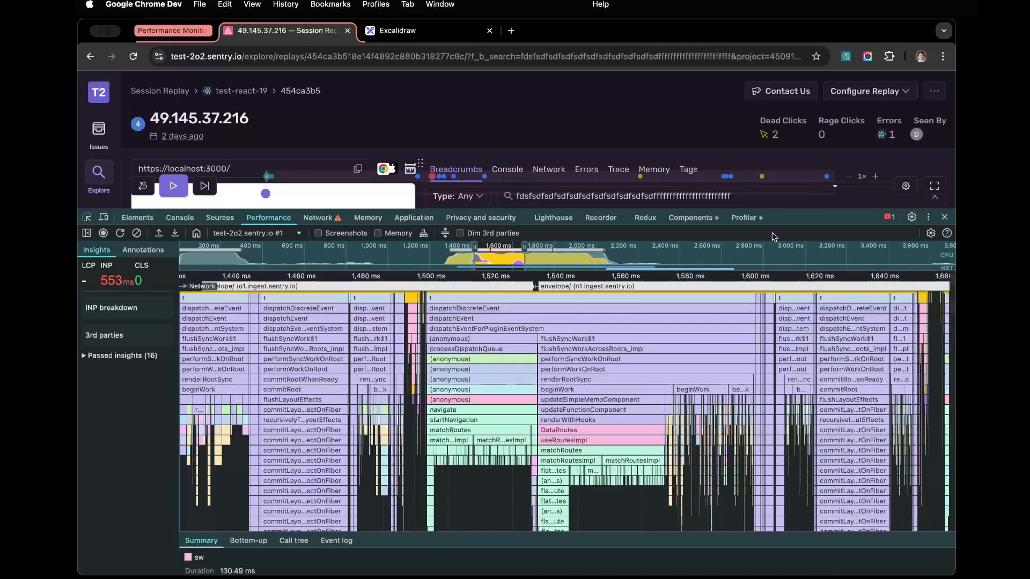
{"action": "left_click_drag", "start_coordinate": [800, 219], "coordinate": [810, 170]}
{"action": "scroll", "coordinate": [596, 382], "scroll_direction": "up", "scroll_amount": 2}
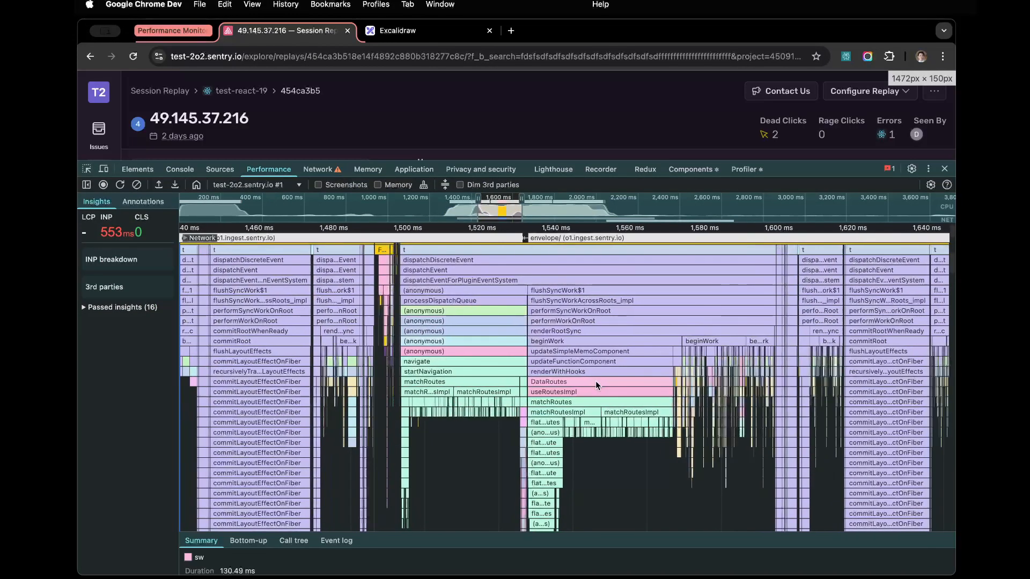
{"action": "left_click", "coordinate": [597, 382]}
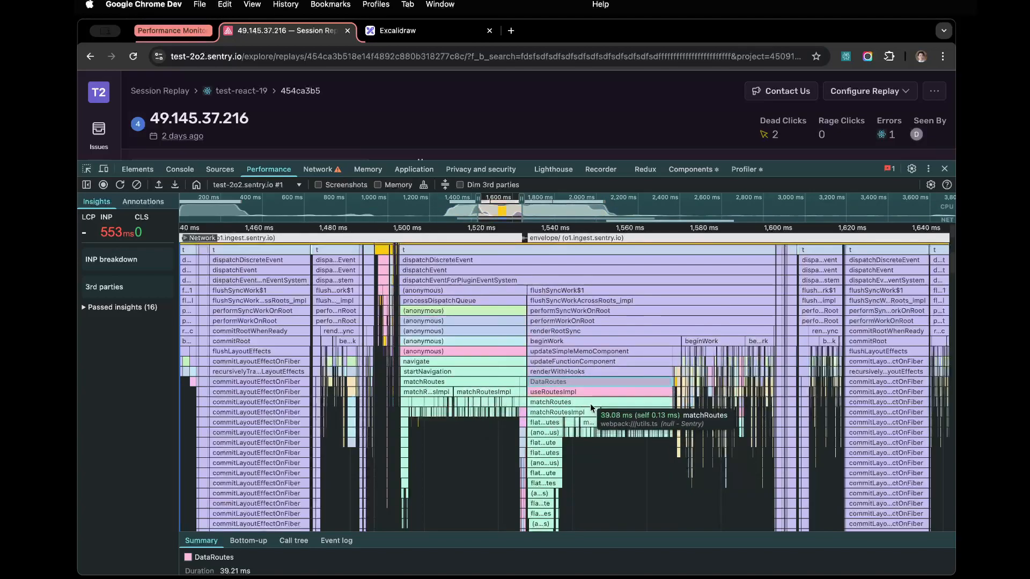
Step: Examine the beginWork renders following DataRoutes and the commitLayoutEffectOnFiber stack within the same keypress event
{"action": "scroll", "coordinate": [681, 413], "scroll_direction": "right", "scroll_amount": 2}
{"action": "scroll", "coordinate": [681, 413], "scroll_direction": "up", "scroll_amount": 5}
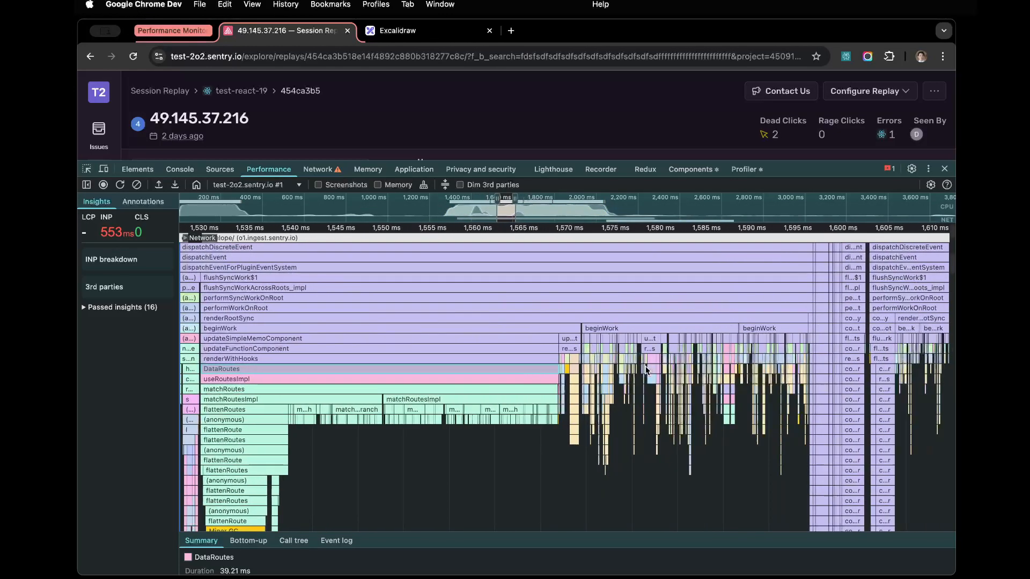
{"action": "scroll", "coordinate": [687, 356], "scroll_direction": "right", "scroll_amount": 10}
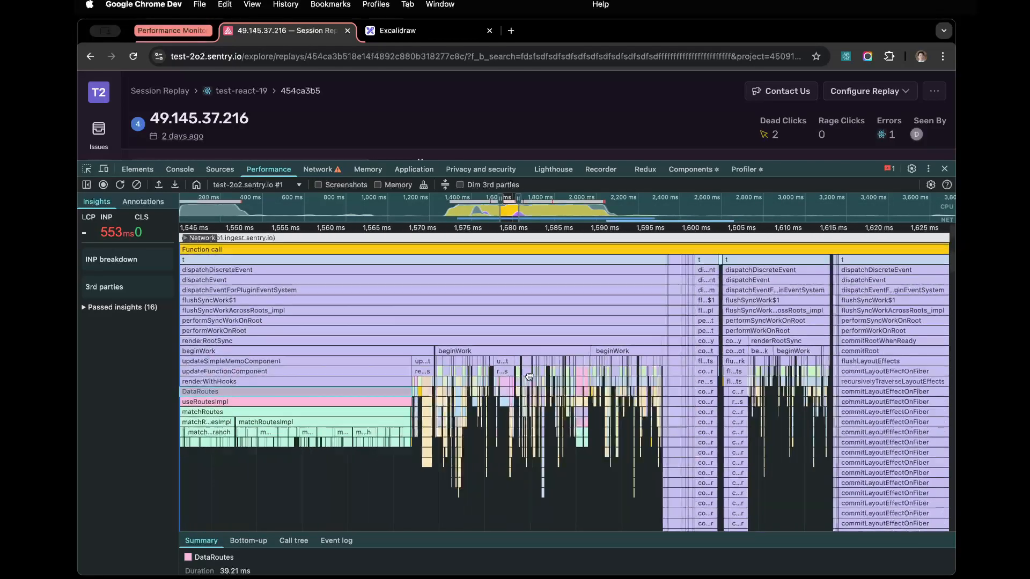
{"action": "scroll", "coordinate": [759, 384], "scroll_direction": "right", "scroll_amount": 5}
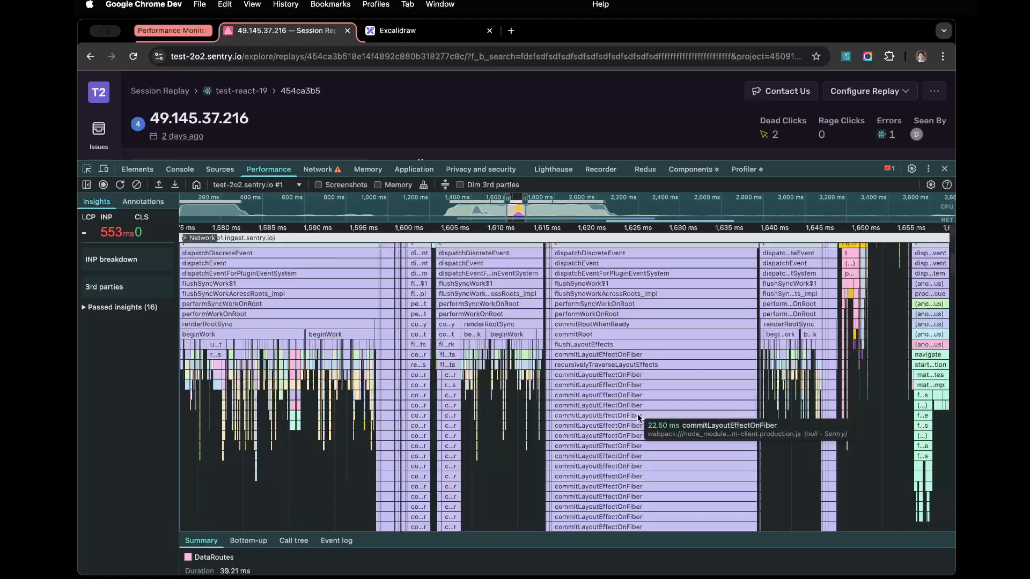
{"action": "left_click_drag", "start_coordinate": [607, 423], "coordinate": [639, 364]}
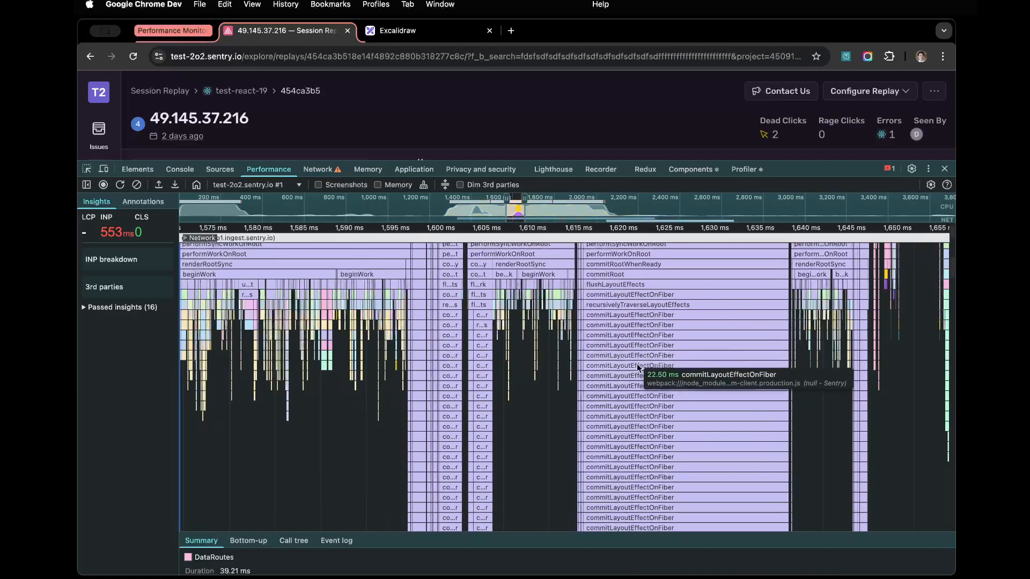
{"action": "scroll", "coordinate": [637, 365], "scroll_direction": "up", "scroll_amount": 4}
{"action": "scroll", "coordinate": [637, 367], "scroll_direction": "down", "scroll_amount": 1}
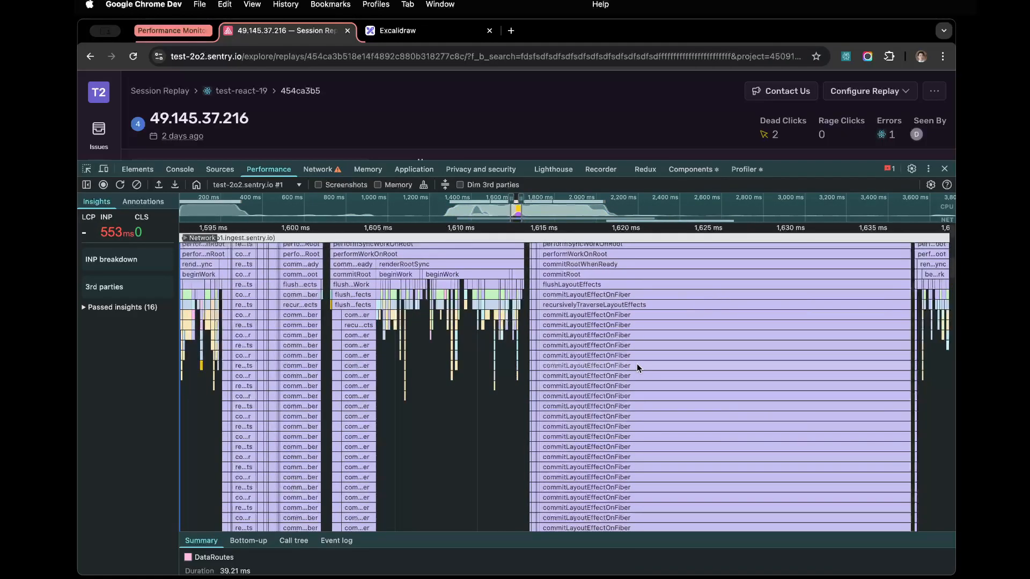
{"action": "scroll", "coordinate": [637, 367], "scroll_direction": "down", "scroll_amount": 8}
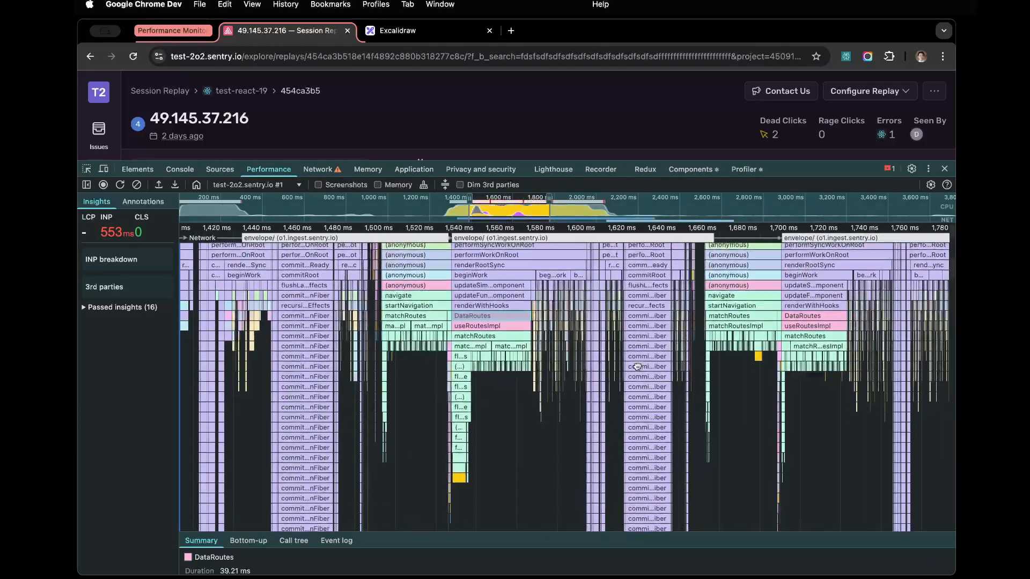
Step: Select a call in the wide commitLayoutEffectOnFiber stack near 1,620 ms and inspect the nested calls beneath it
{"action": "left_click", "coordinate": [637, 367]}
{"action": "scroll", "coordinate": [647, 391], "scroll_direction": "up", "scroll_amount": 8}
{"action": "scroll", "coordinate": [648, 395], "scroll_direction": "up", "scroll_amount": 1}
{"action": "left_click_drag", "start_coordinate": [648, 394], "coordinate": [631, 409]}
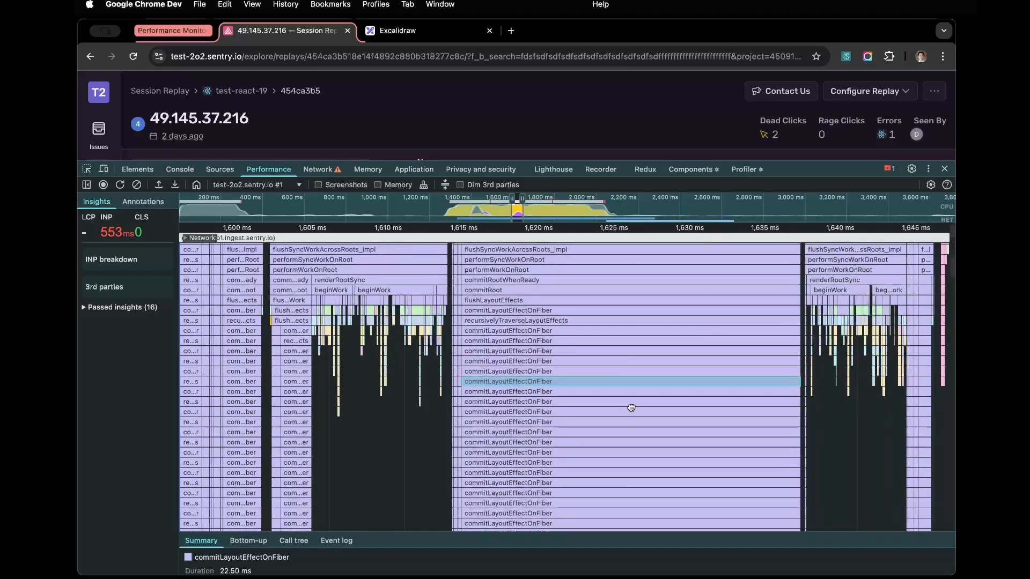
{"action": "left_click_drag", "start_coordinate": [548, 513], "coordinate": [635, 341]}
{"action": "scroll", "coordinate": [600, 410], "scroll_direction": "down", "scroll_amount": 3}
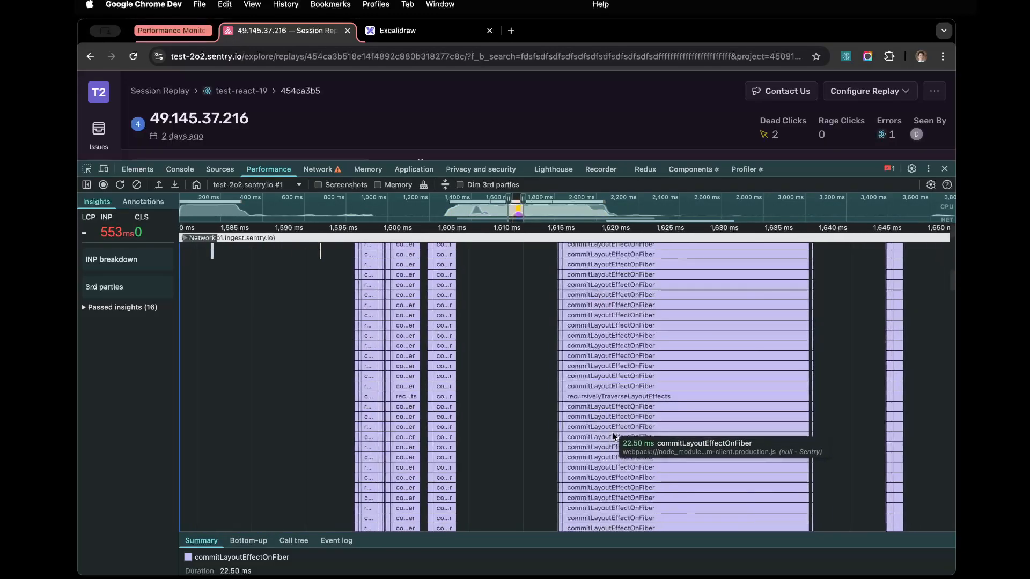
{"action": "scroll", "coordinate": [616, 428], "scroll_direction": "down", "scroll_amount": 3}
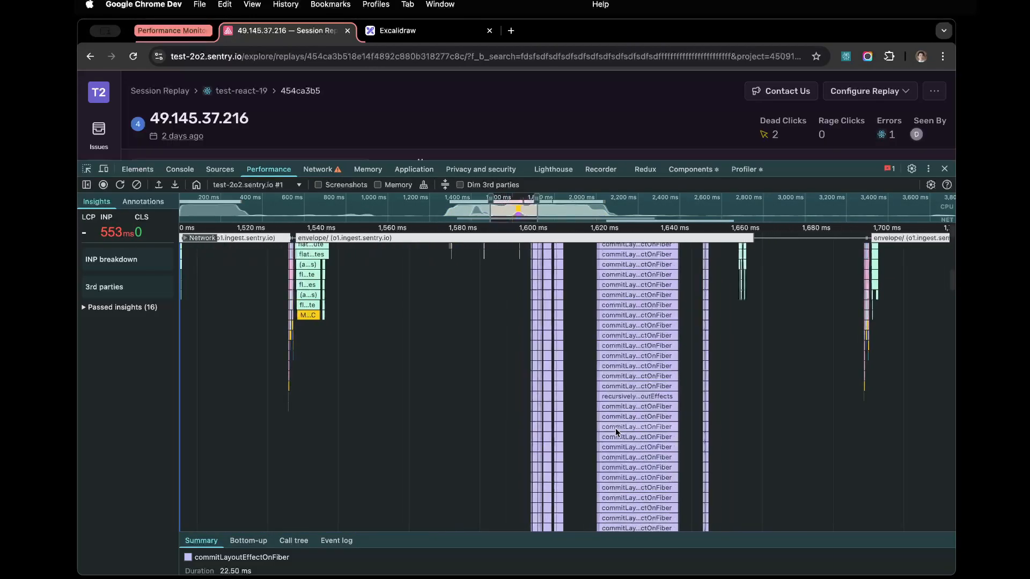
Step: Trace the commitLayoutEffectOnFiber stack back up to its parent keypress event, and make the DevTools pane shorter
{"action": "left_click_drag", "start_coordinate": [620, 335], "coordinate": [614, 420]}
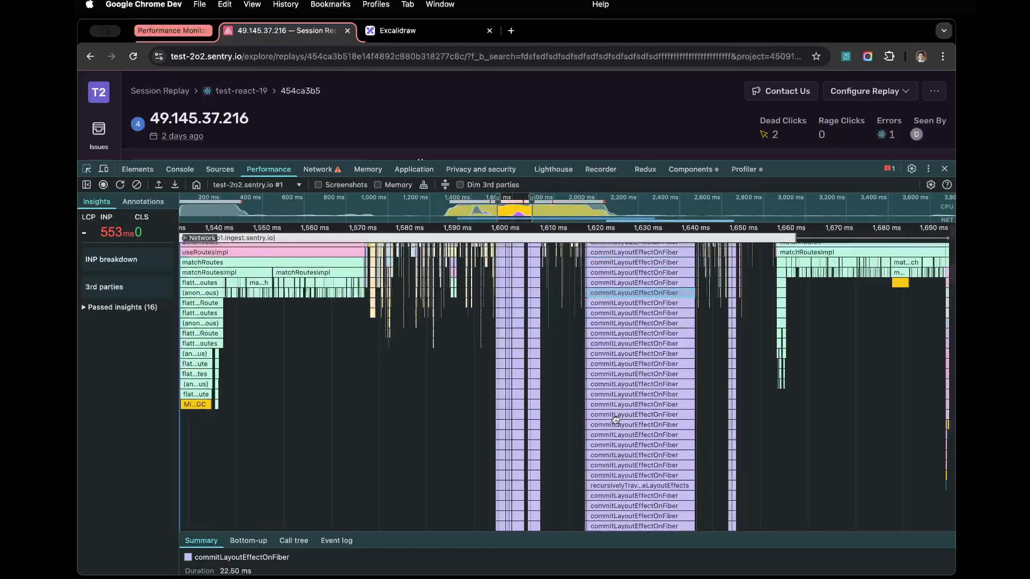
{"action": "left_click_drag", "start_coordinate": [637, 304], "coordinate": [620, 408]}
{"action": "left_click_drag", "start_coordinate": [596, 356], "coordinate": [571, 433]}
{"action": "scroll", "coordinate": [567, 421], "scroll_direction": "up", "scroll_amount": 5}
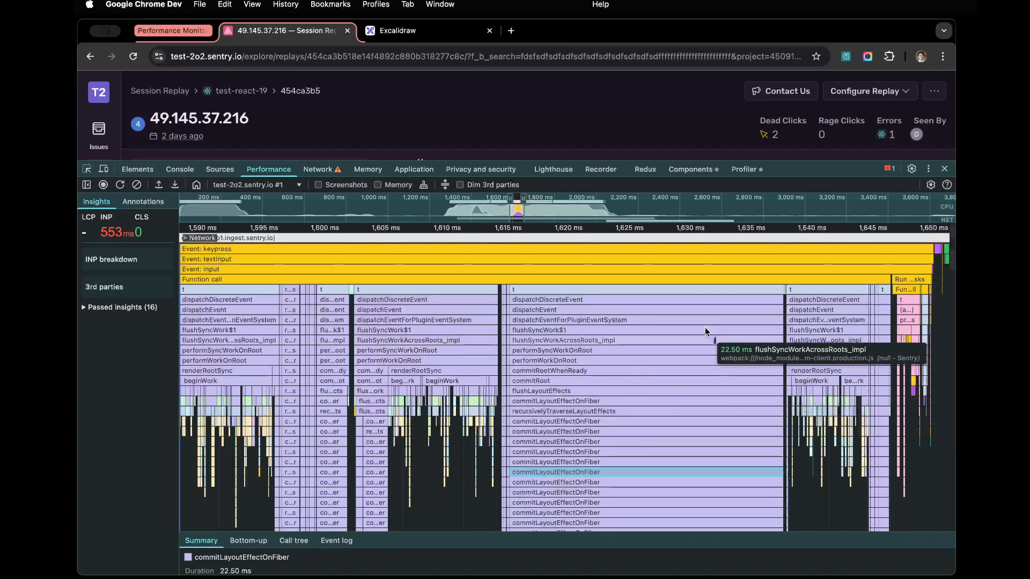
{"action": "left_click_drag", "start_coordinate": [802, 169], "coordinate": [808, 278]}
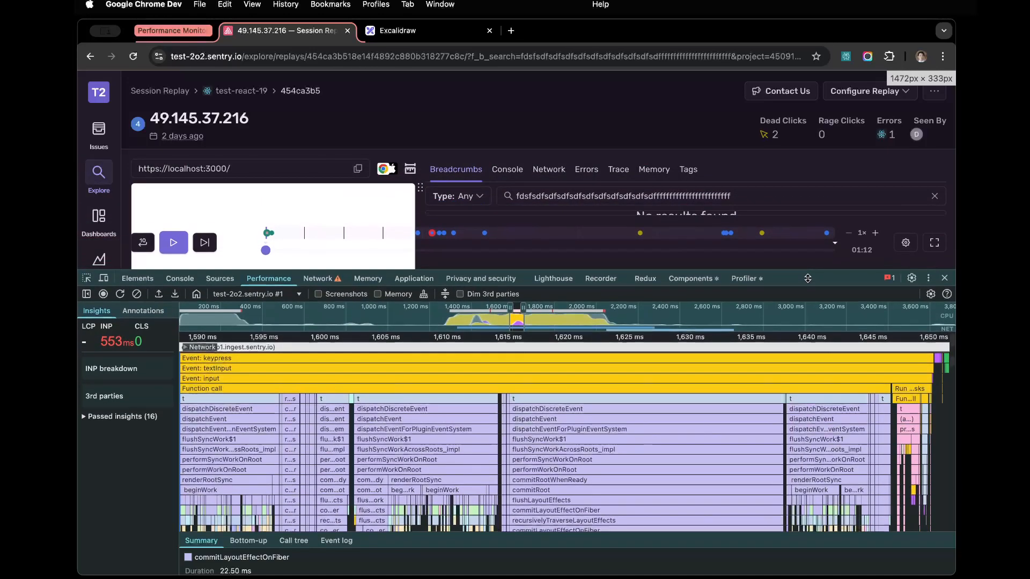